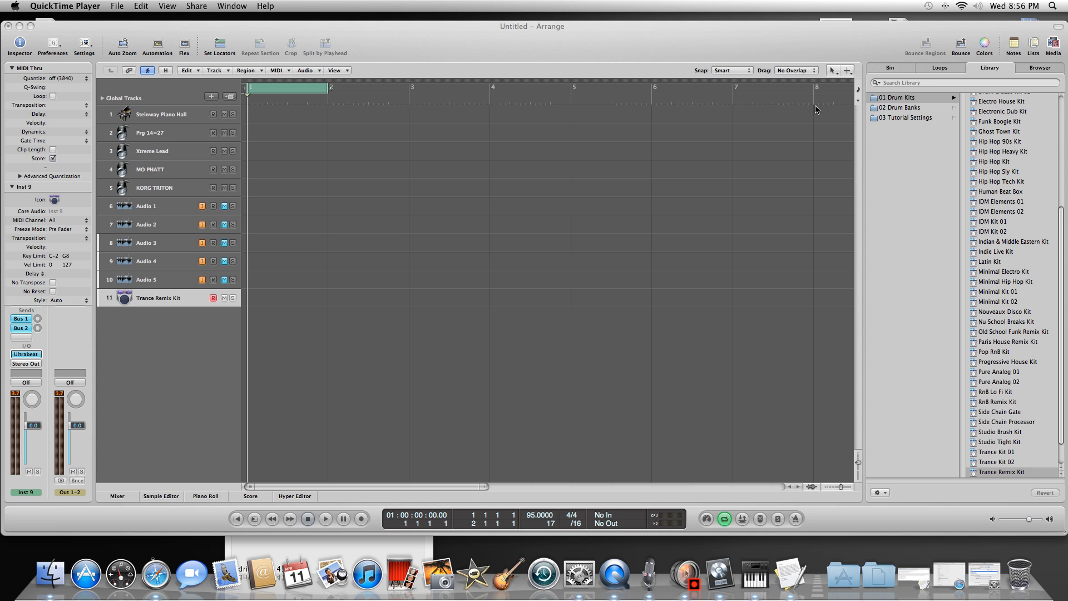
# Step: Open the Ultrabeat instrument of the Trance Remix Kit track and place its window over the middle of the arrange area
pyautogui.moveTo(434, 29); pyautogui.dragTo(434, 24)
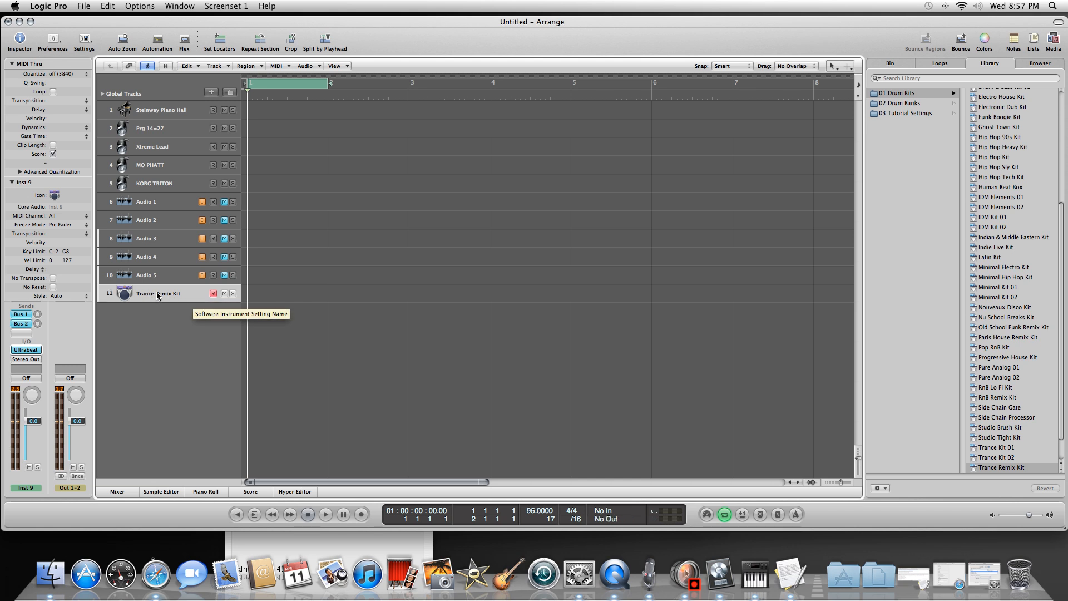
pyautogui.click(28, 350)
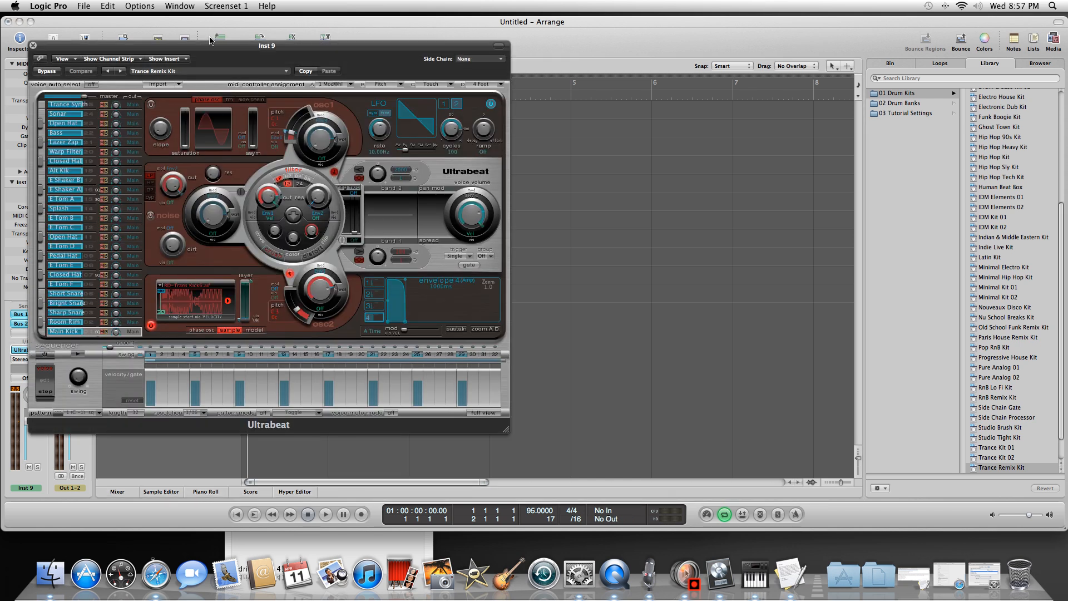
pyautogui.moveTo(213, 49); pyautogui.dragTo(422, 57)
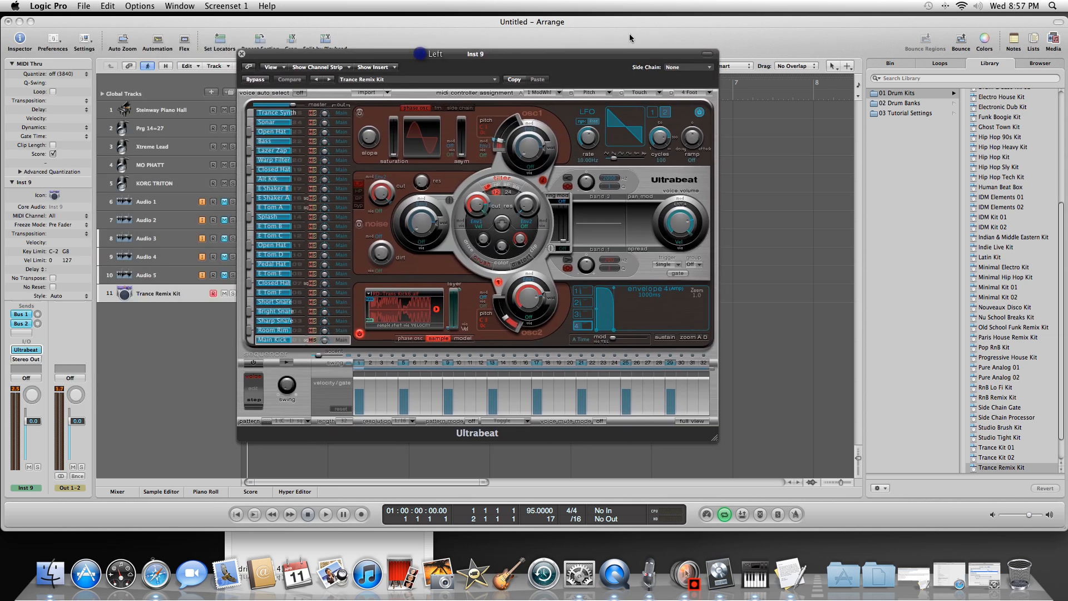
# Step: Browse from the home folder through Desktop and VEE Sounds to the VEE Bassdrum sample folder
pyautogui.click(1039, 64)
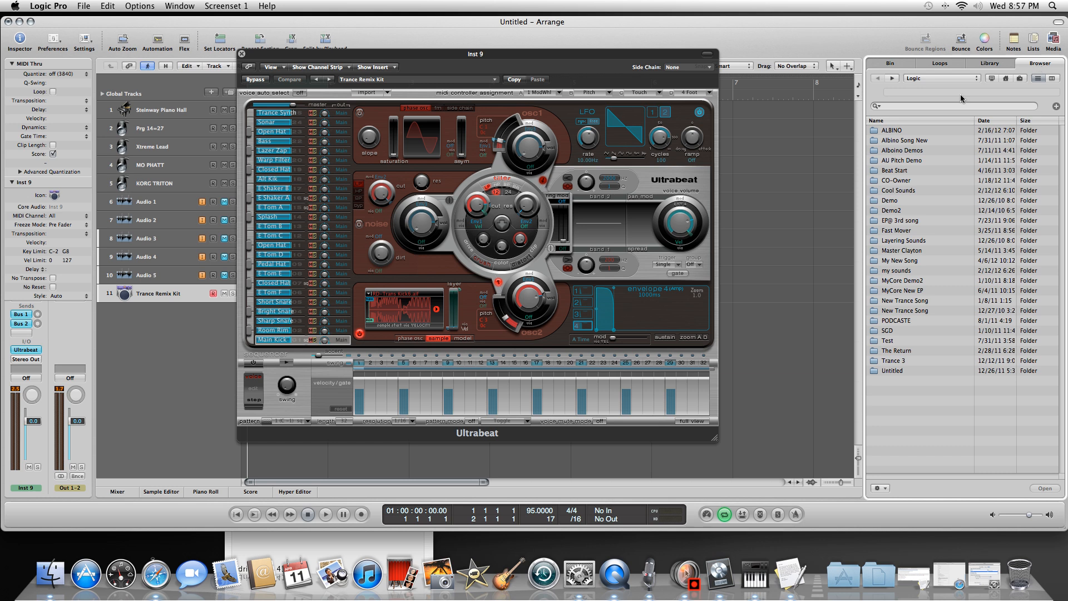
pyautogui.click(941, 78)
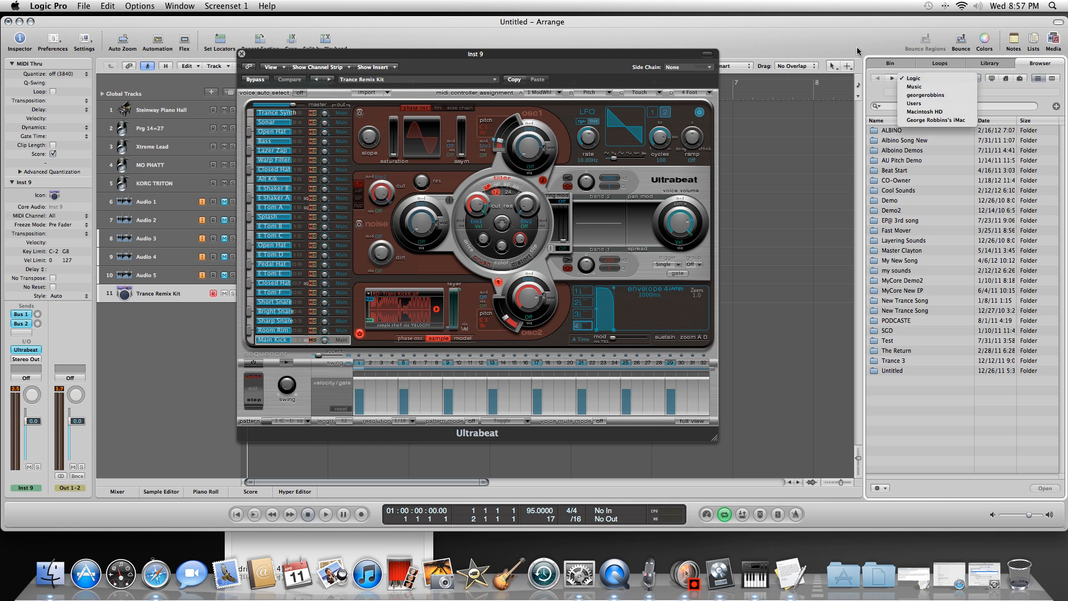
pyautogui.click(893, 79)
pyautogui.click(893, 80)
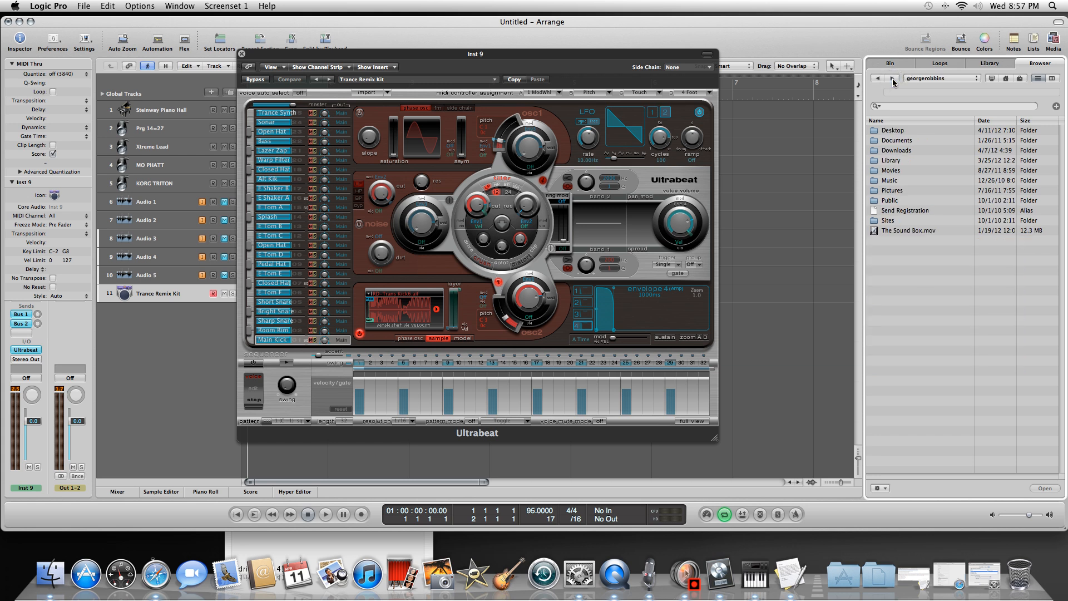
pyautogui.click(893, 80)
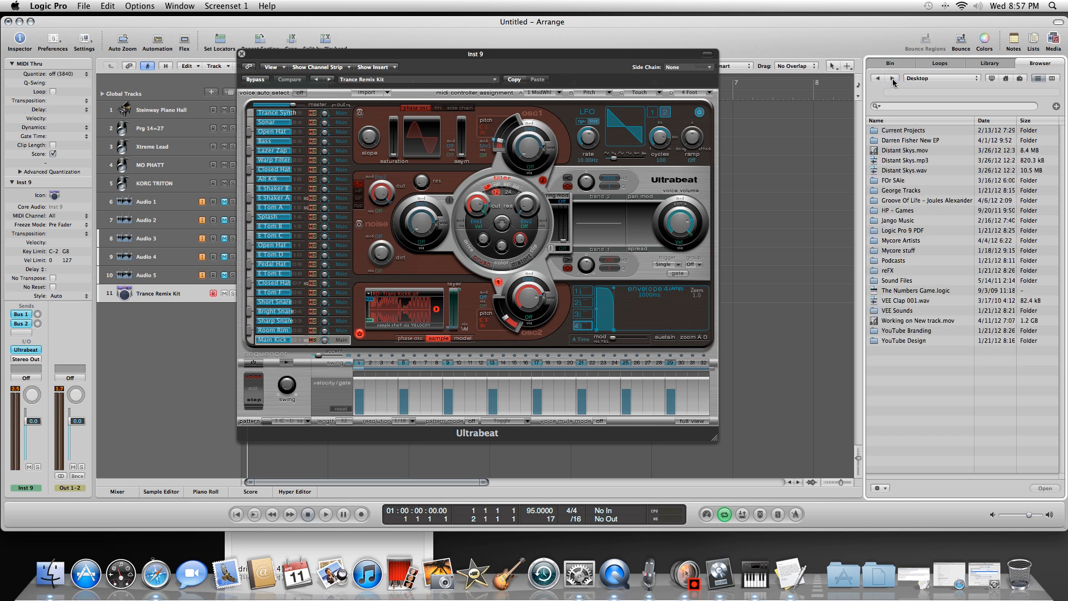
pyautogui.doubleClick(900, 310)
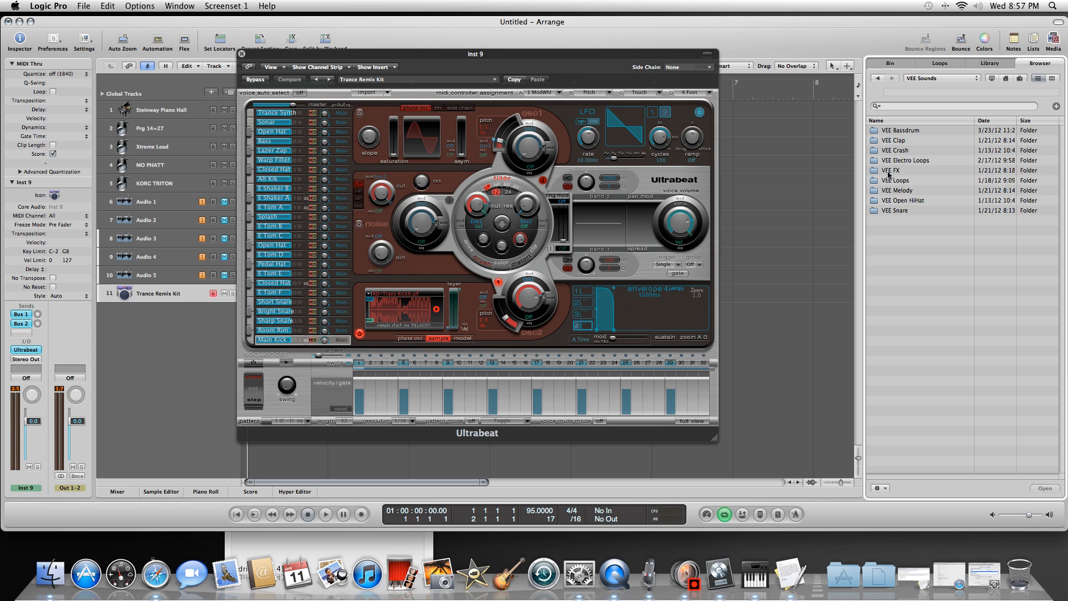
pyautogui.doubleClick(896, 130)
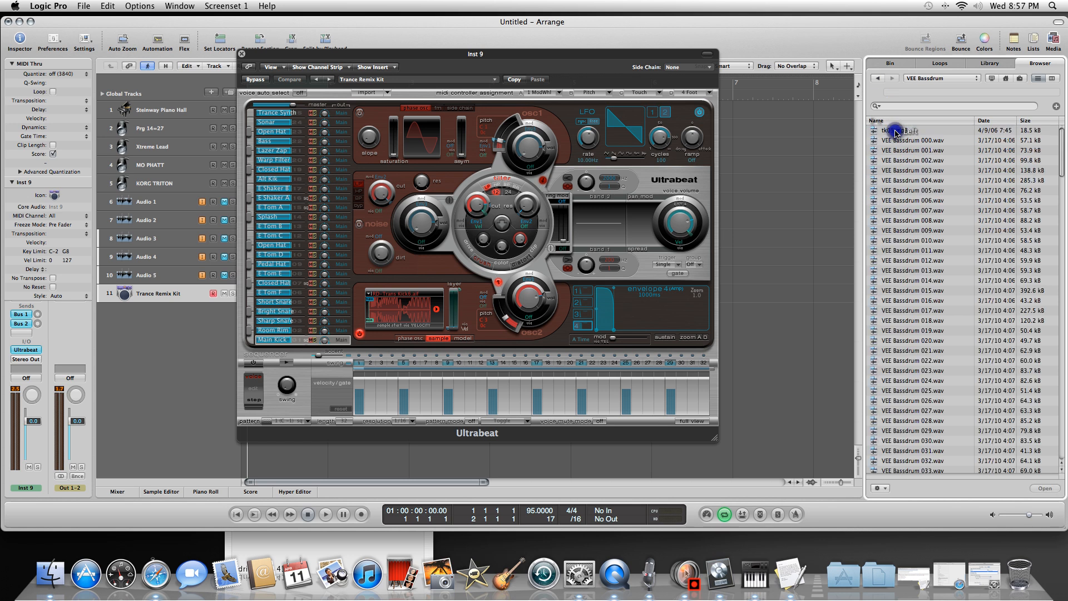
# Step: Audition the bass drum samples one after another from VEE Bassdrum 000.wav through VEE Bassdrum 054.wav
pyautogui.click(905, 141)
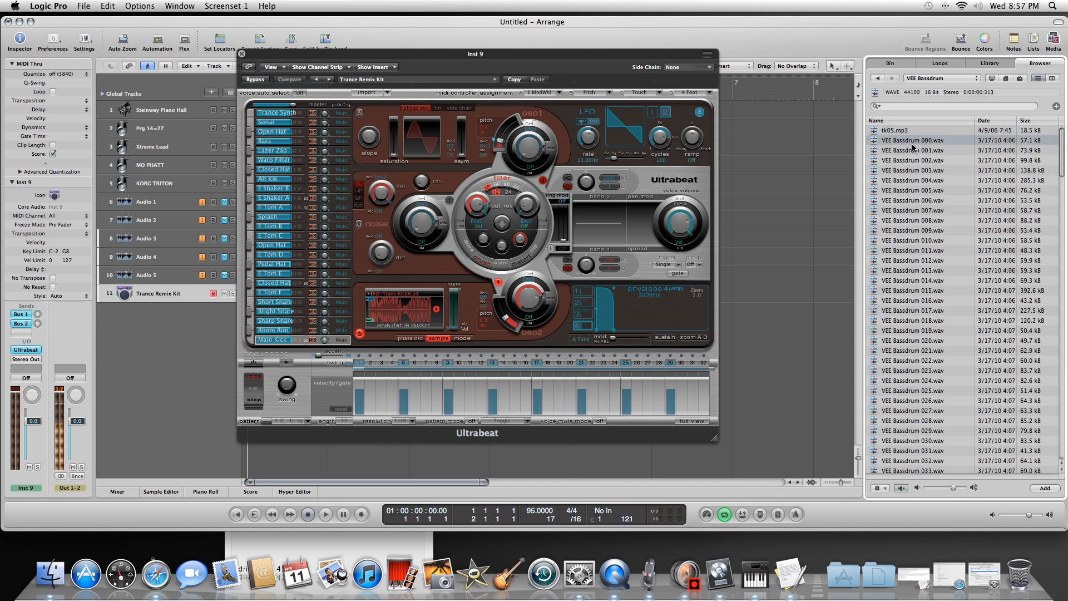
pyautogui.press('Down')
pyautogui.press('Down')
pyautogui.press('Down')
pyautogui.press('Down')
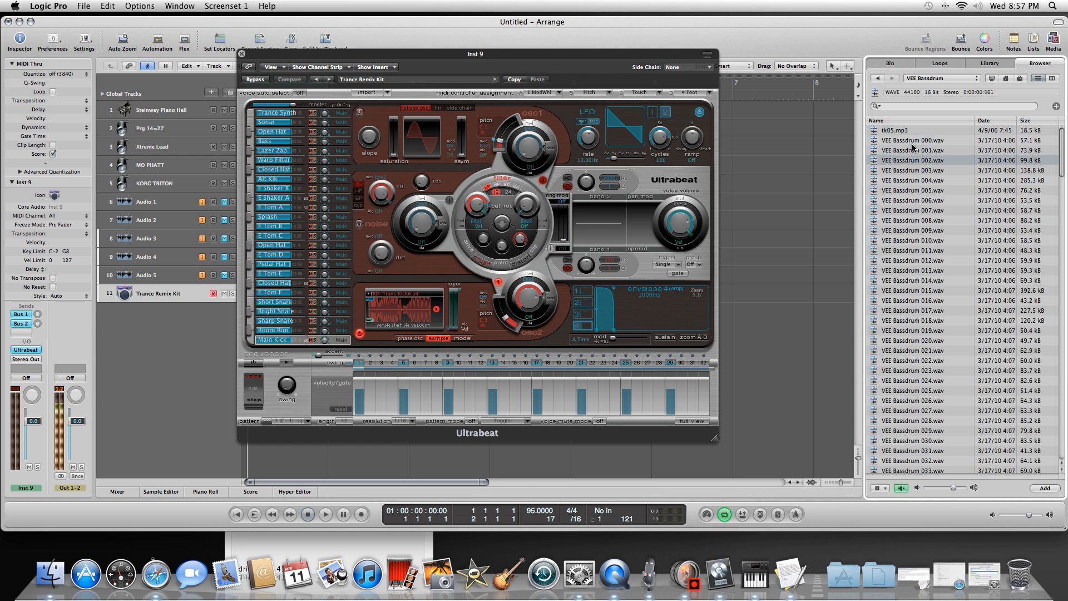
pyautogui.press('Down')
pyautogui.press('Down')
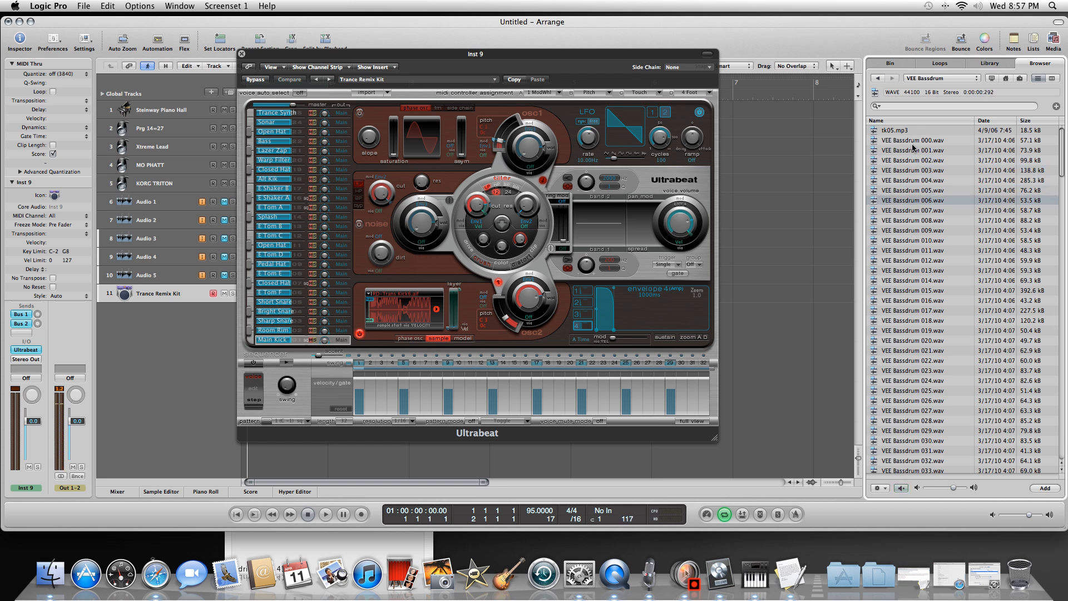
pyautogui.press('Down')
pyautogui.press('Down')
pyautogui.press('Down')
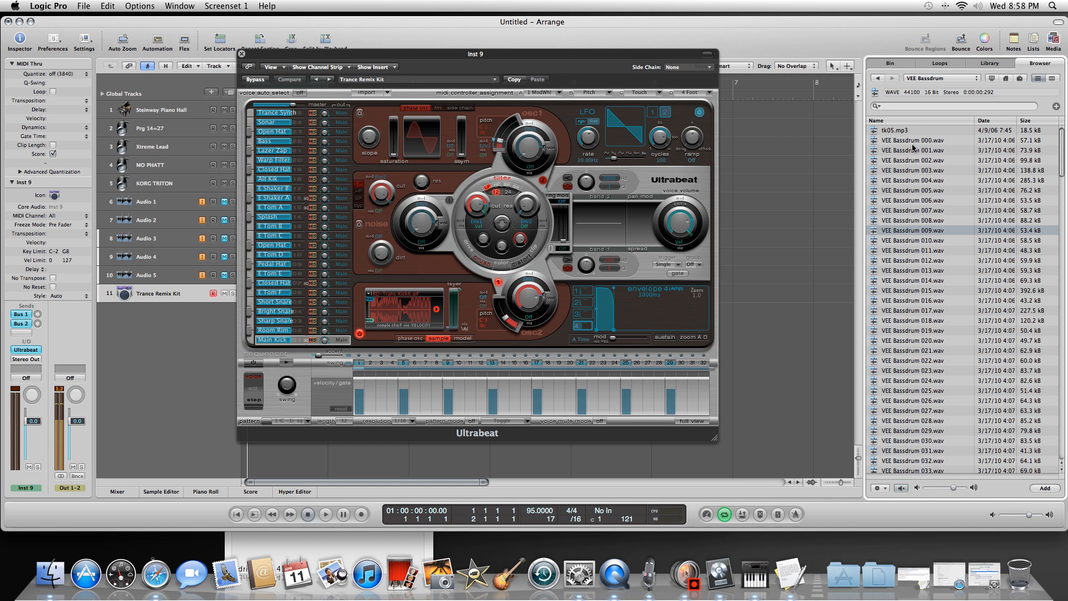
pyautogui.press('Down')
pyautogui.press('Down')
pyautogui.press('Down')
pyautogui.press('Down')
pyautogui.press('Down')
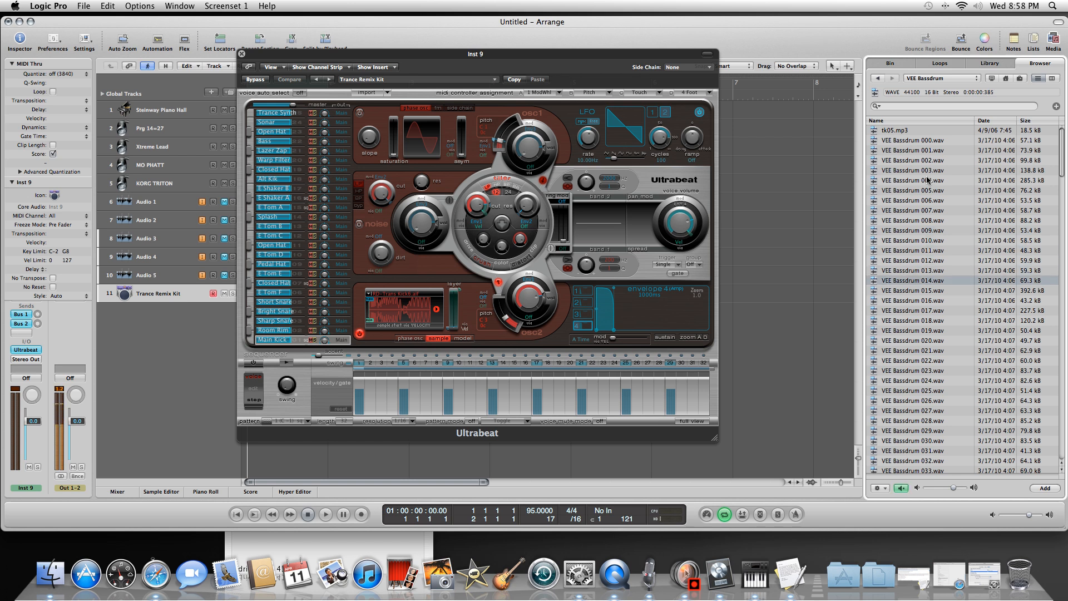
pyautogui.press('Down')
pyautogui.press('Down')
pyautogui.press('Down')
pyautogui.press('Down')
pyautogui.press('Down')
pyautogui.press('Down')
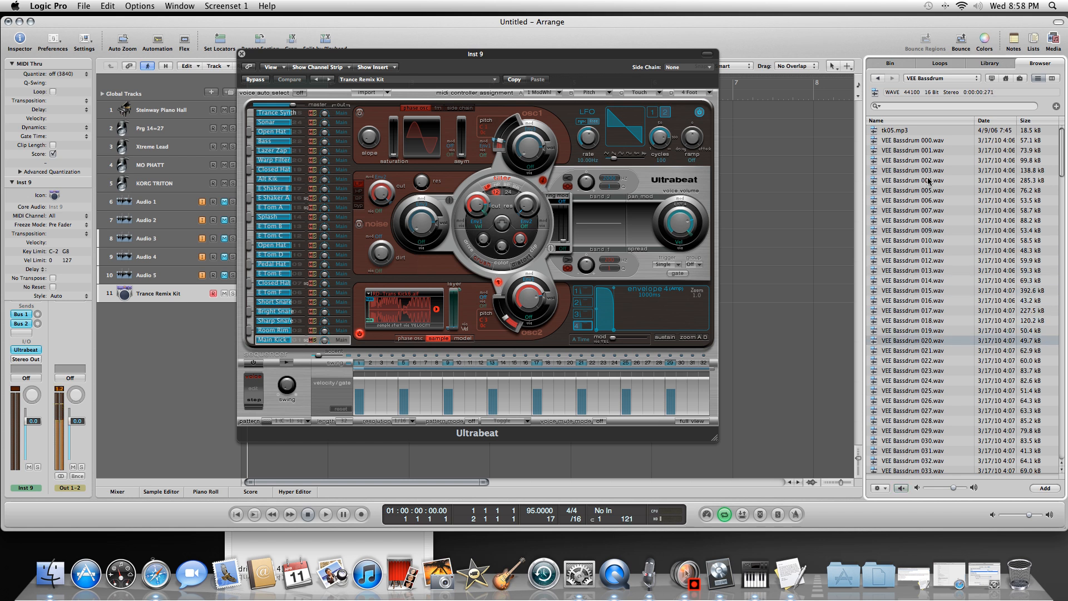
pyautogui.press('Down')
pyautogui.press('Down')
pyautogui.press('Down')
pyautogui.press('Down')
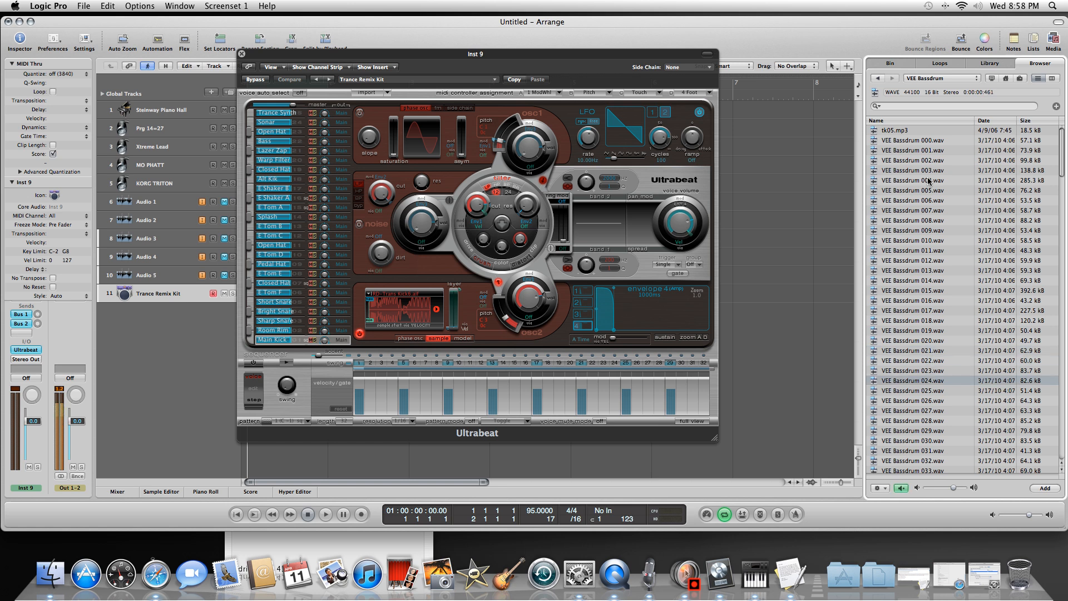
pyautogui.press('Down')
pyautogui.press('Down')
pyautogui.press('Down')
pyautogui.press('Down')
pyautogui.press('Down')
pyautogui.press('Down')
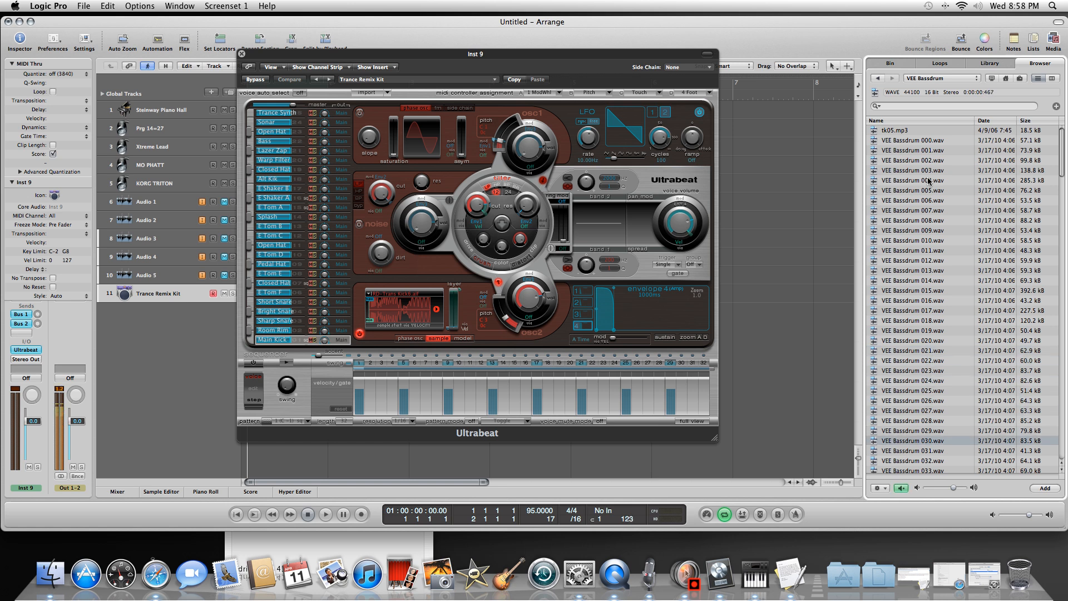
pyautogui.press('Down')
pyautogui.press('Down')
pyautogui.press('Down')
pyautogui.press('Down')
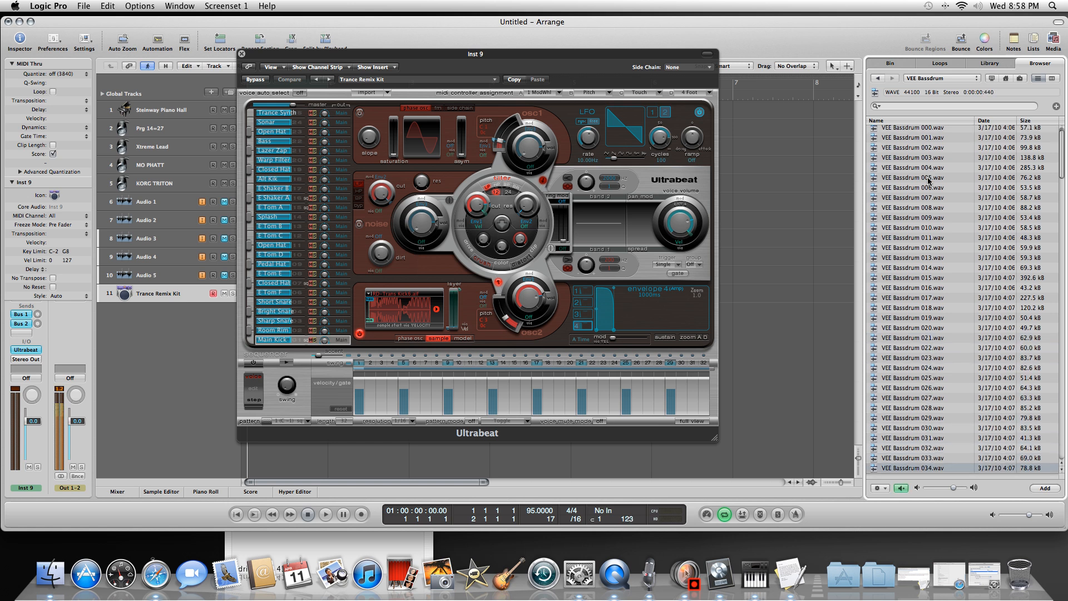
pyautogui.press('Down')
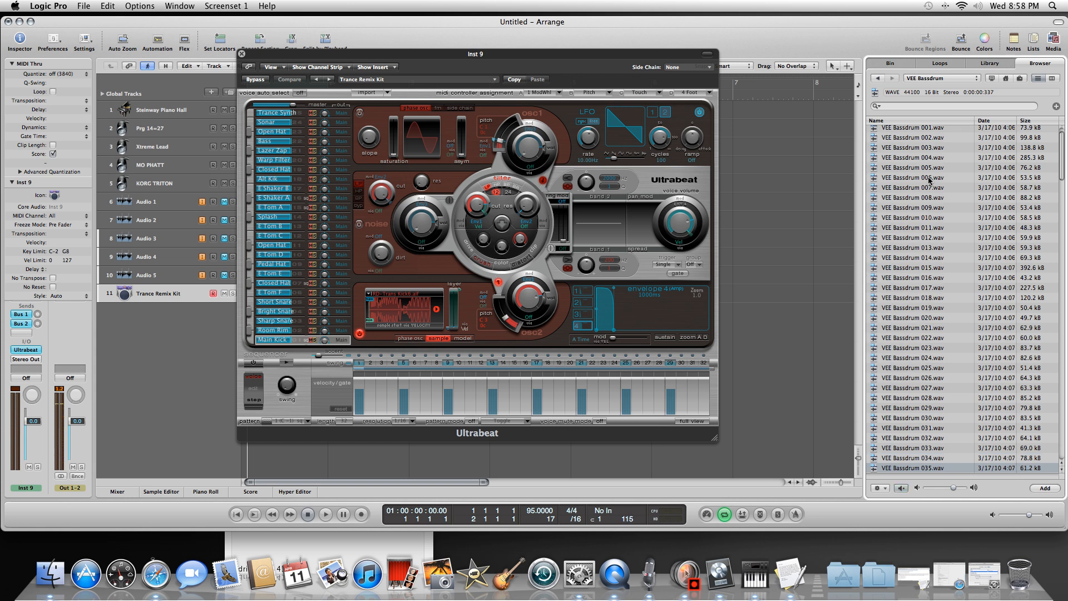
pyautogui.press('Up')
pyautogui.press('Up')
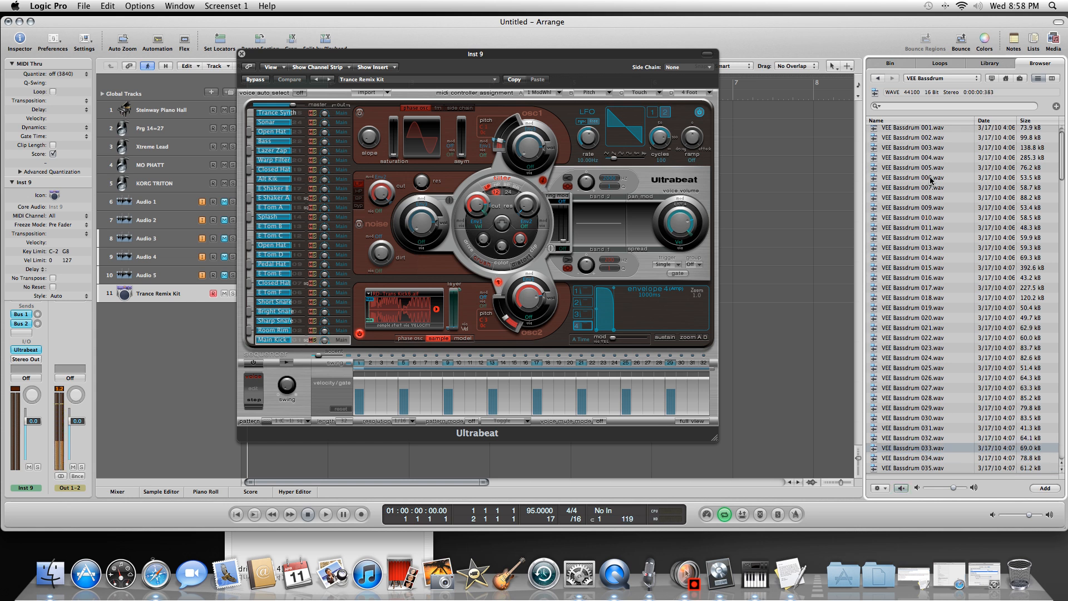
pyautogui.press('Down')
pyautogui.press('Up')
pyautogui.press('Up')
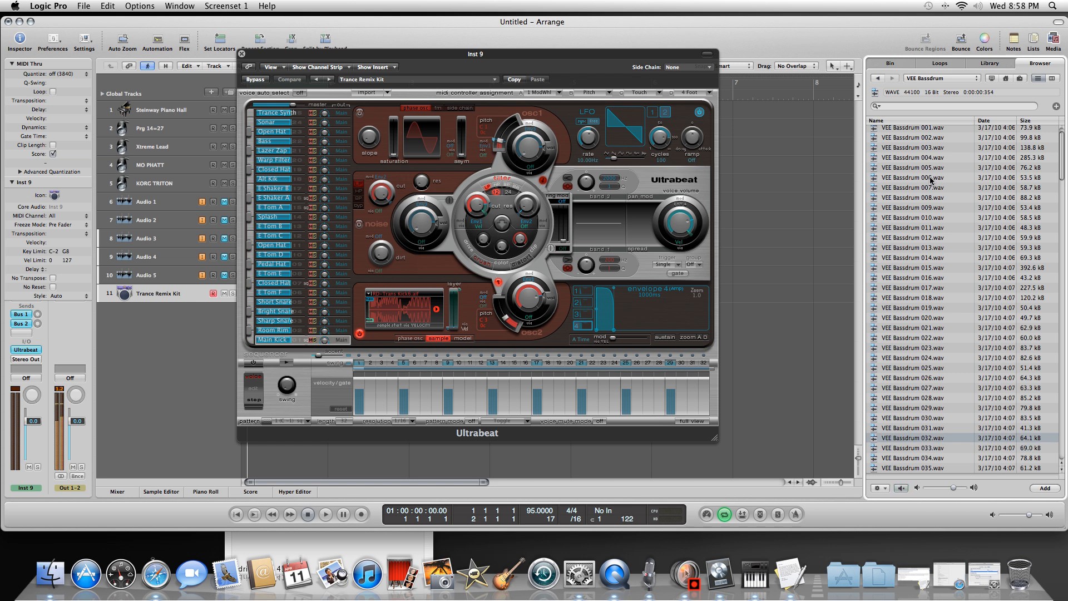
pyautogui.press('Down')
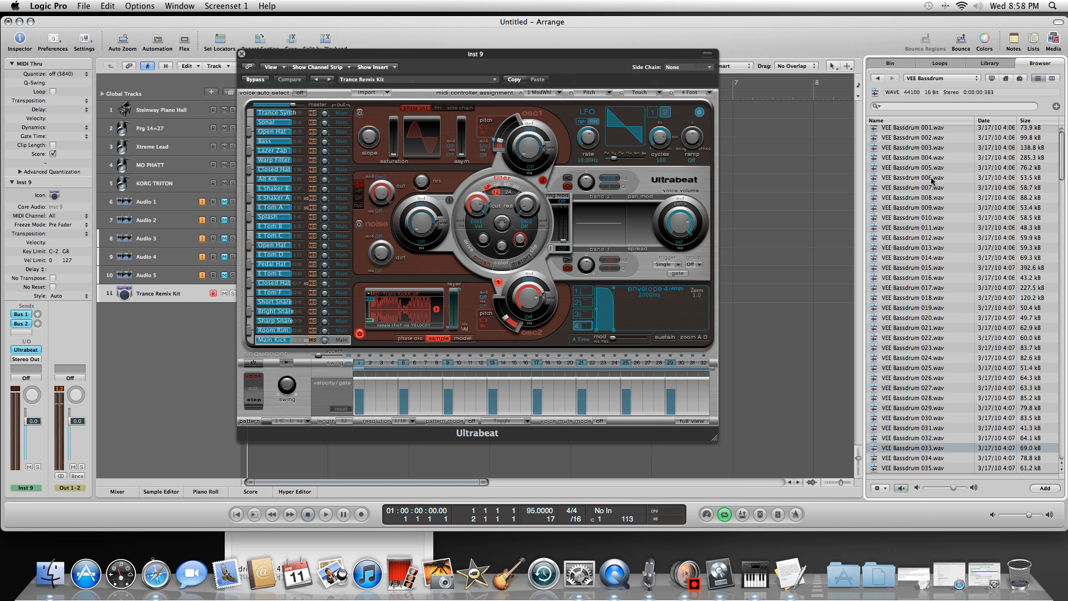
pyautogui.press('Down')
pyautogui.press('Down')
pyautogui.press('Down')
pyautogui.press('Down')
pyautogui.press('Down')
pyautogui.press('Down')
pyautogui.press('Down')
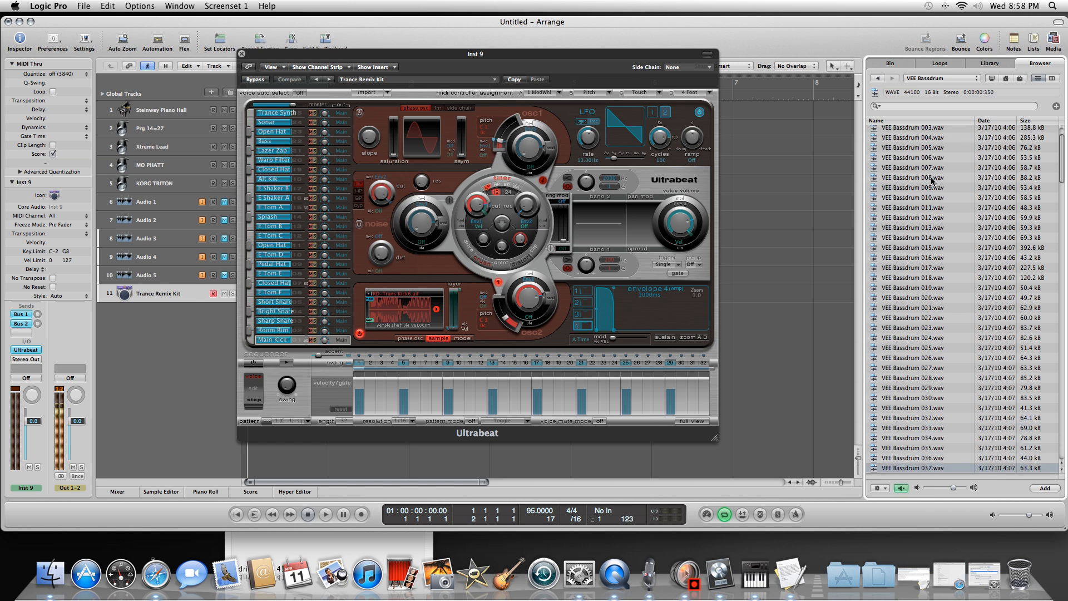
pyautogui.press('Down')
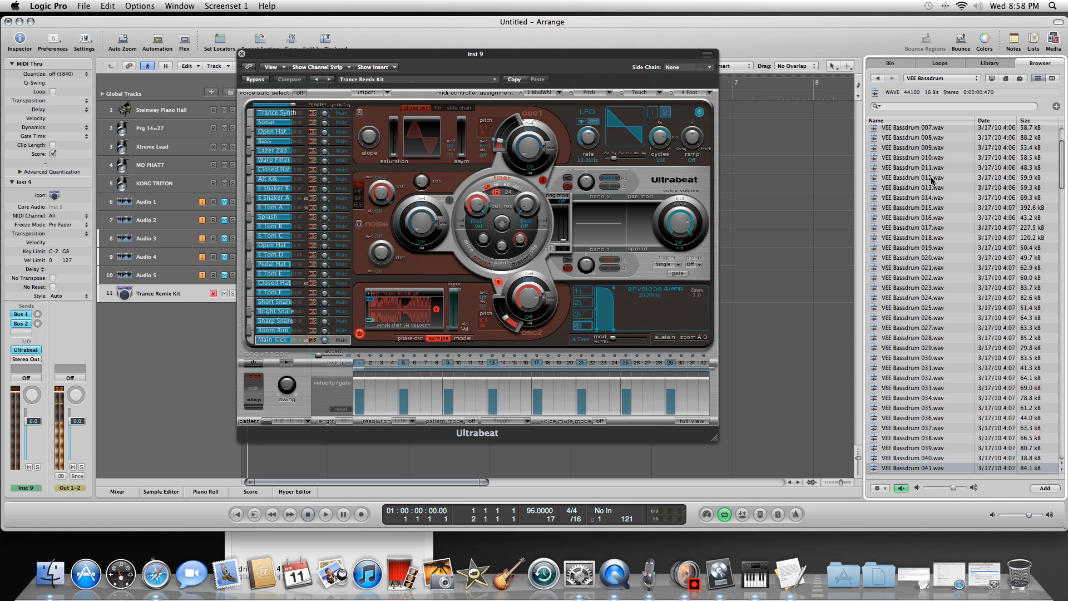
pyautogui.press('Down')
pyautogui.press('Down')
pyautogui.press('Down')
pyautogui.press('Down')
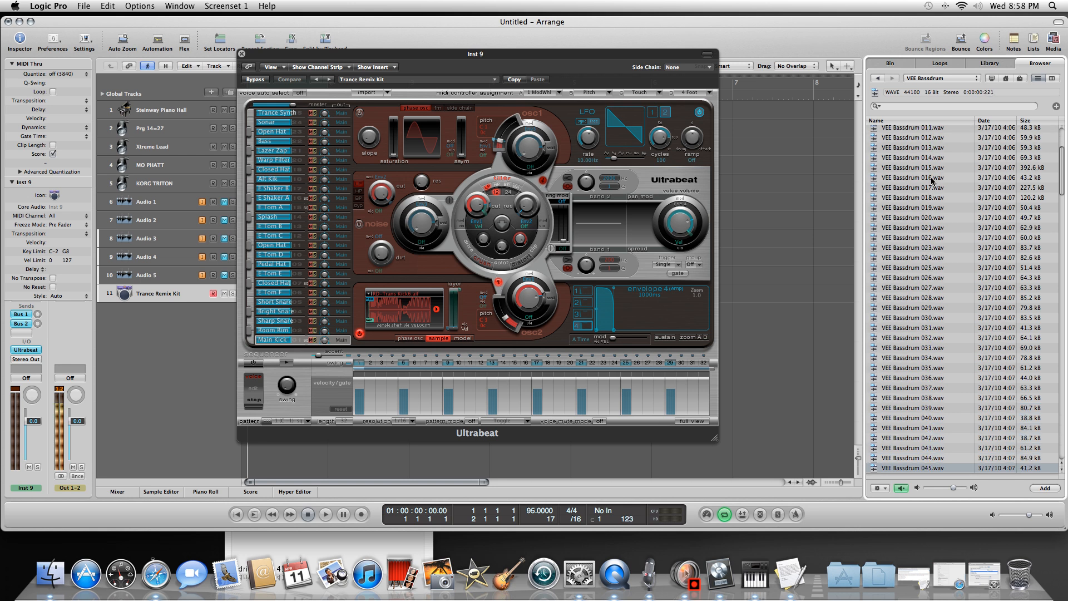
pyautogui.press('Down')
pyautogui.press('Down')
pyautogui.press('Down')
pyautogui.press('Down')
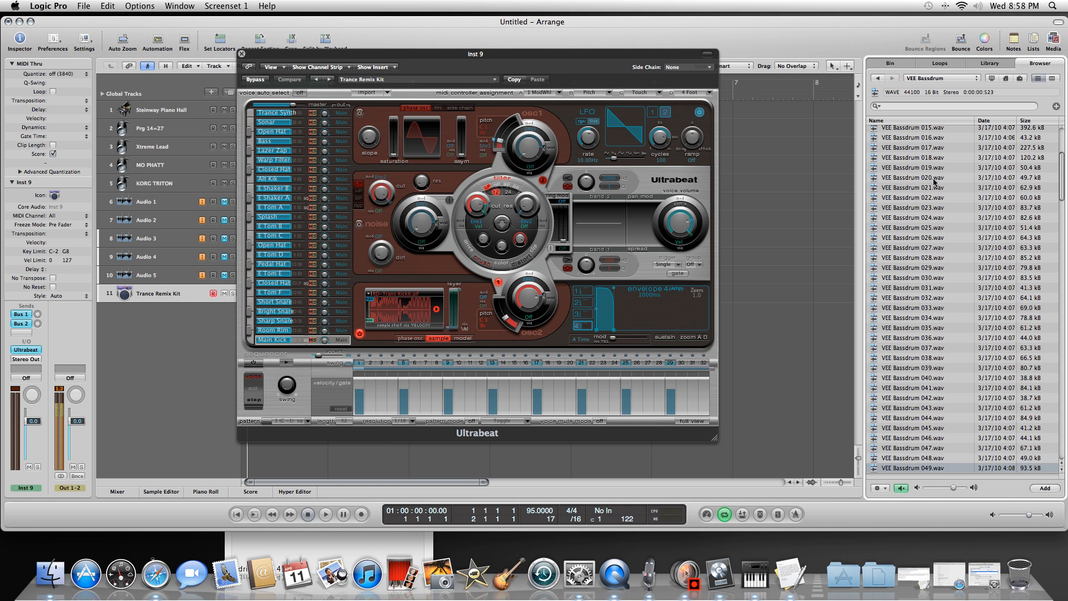
pyautogui.press('Down')
pyautogui.press('Down')
pyautogui.press('Down')
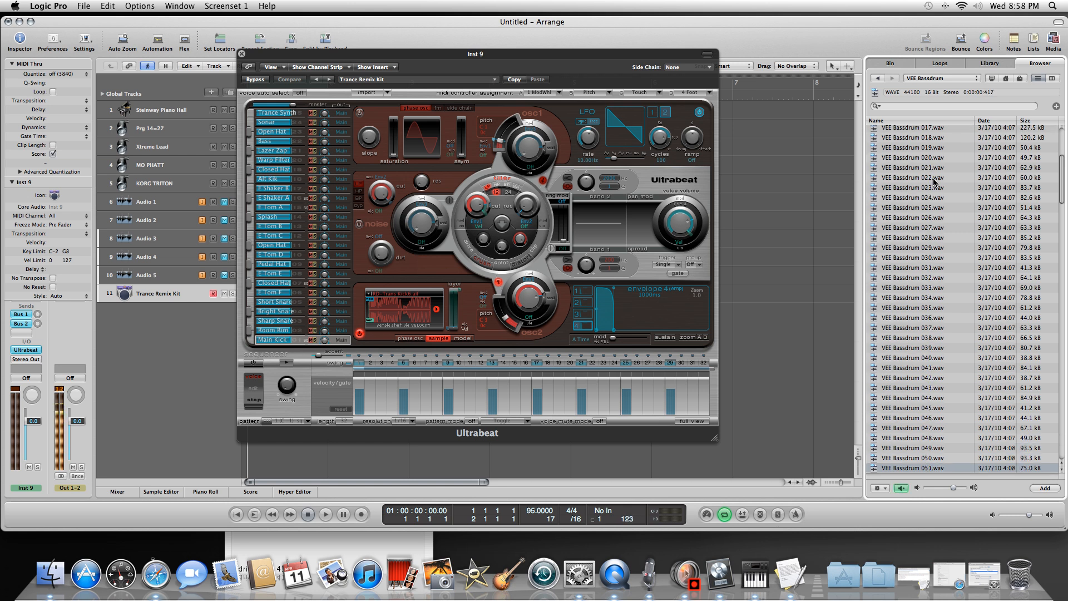
pyautogui.press('Down')
pyautogui.press('Down')
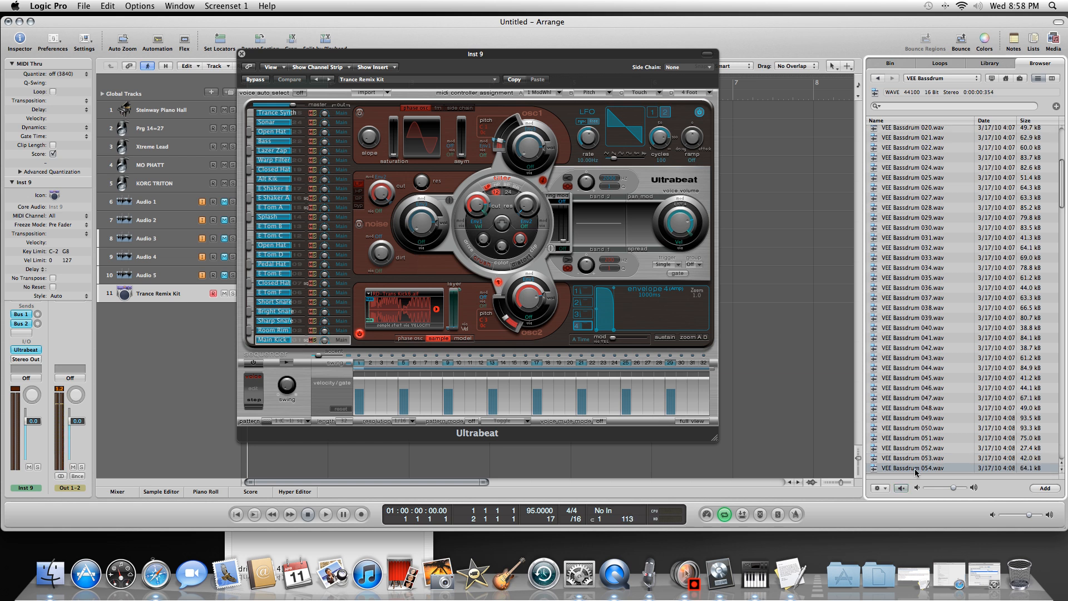
# Step: Load VEE Bassdrum 054.wav as the oscillator 2 sample of Ultrabeat's Main Kick and close the instrument window
pyautogui.moveTo(915, 471); pyautogui.dragTo(386, 313)
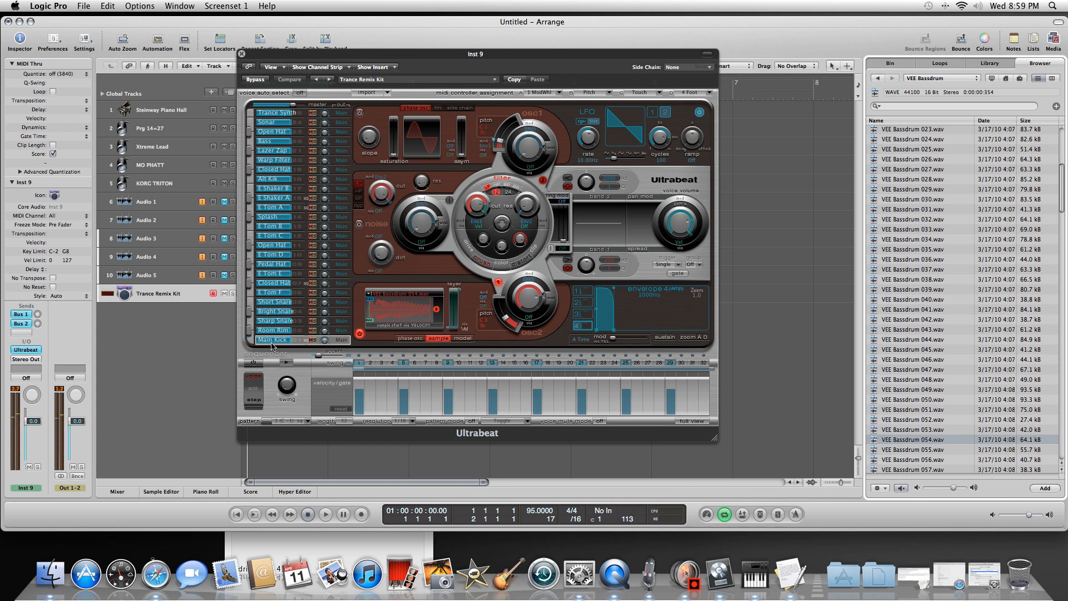
pyautogui.click(241, 54)
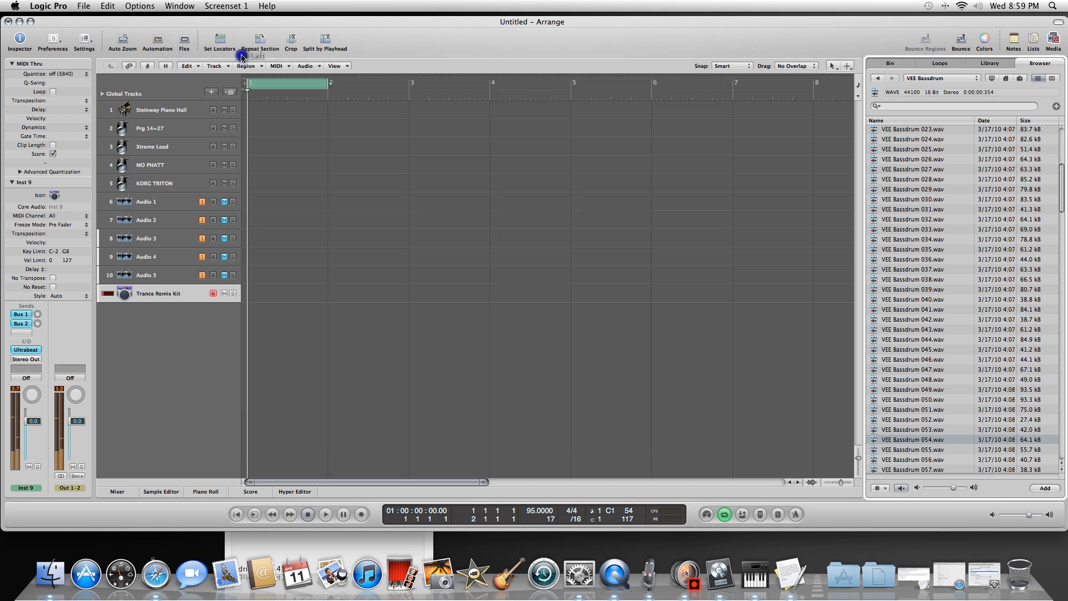
# Step: Set the project tempo to 134 and create a one-bar region at bar 1 on the Trance Remix Kit track with the Pencil Tool
pyautogui.rightClick(321, 222)
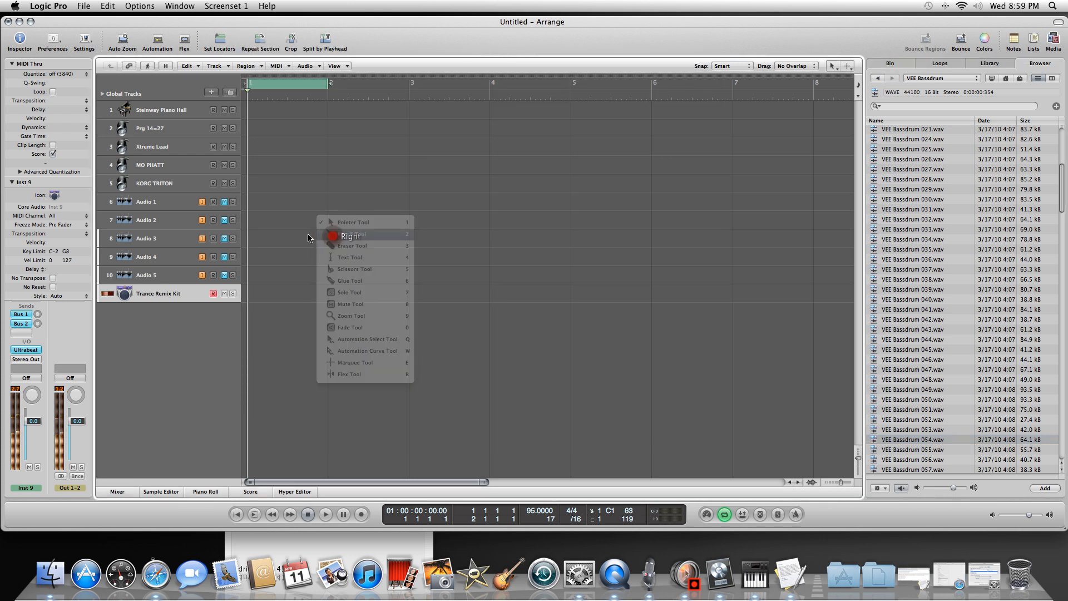
pyautogui.click(337, 239)
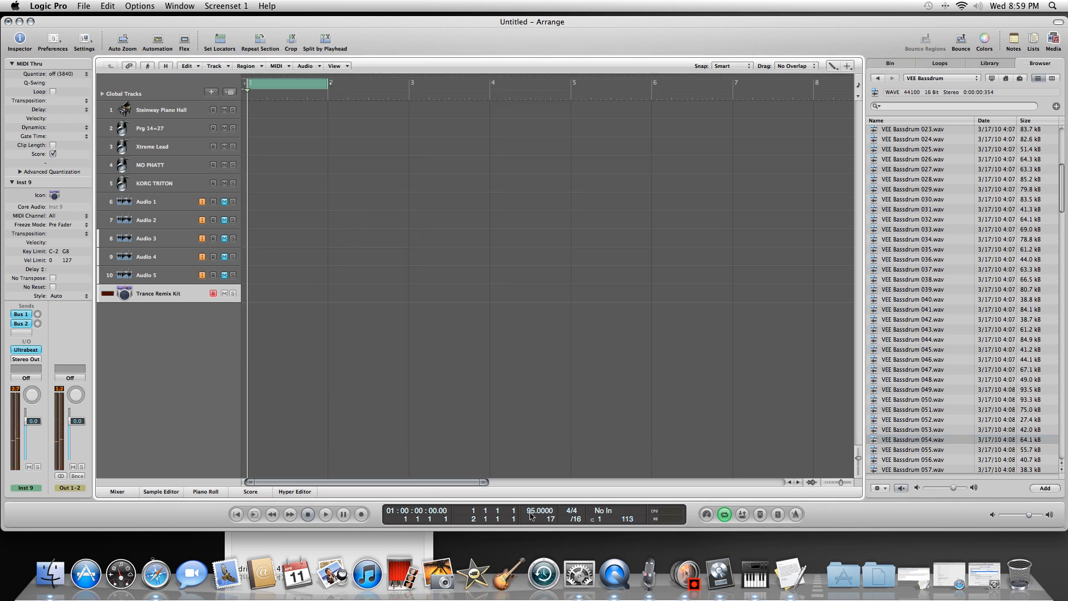
pyautogui.moveTo(529, 510); pyautogui.dragTo(532, 468)
pyautogui.click(276, 289)
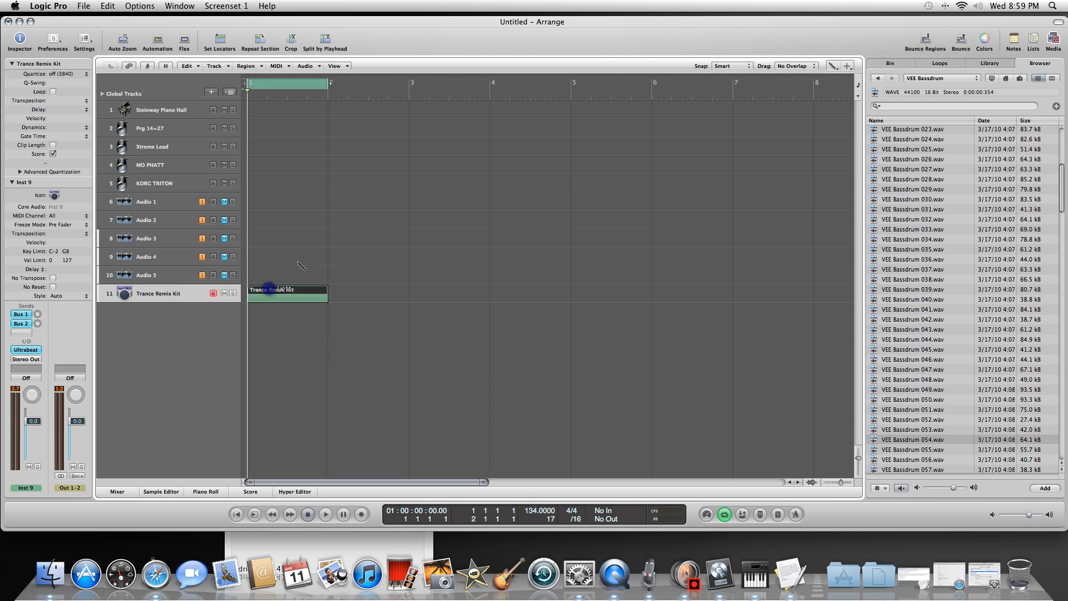
pyautogui.rightClick(284, 290)
pyautogui.click(292, 300)
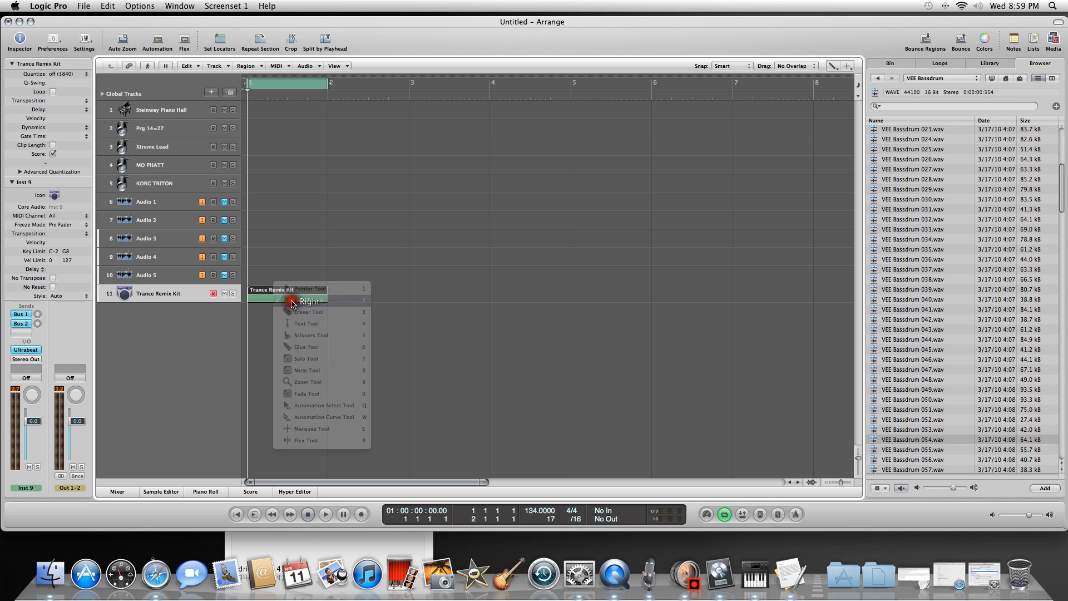
pyautogui.rightClick(289, 260)
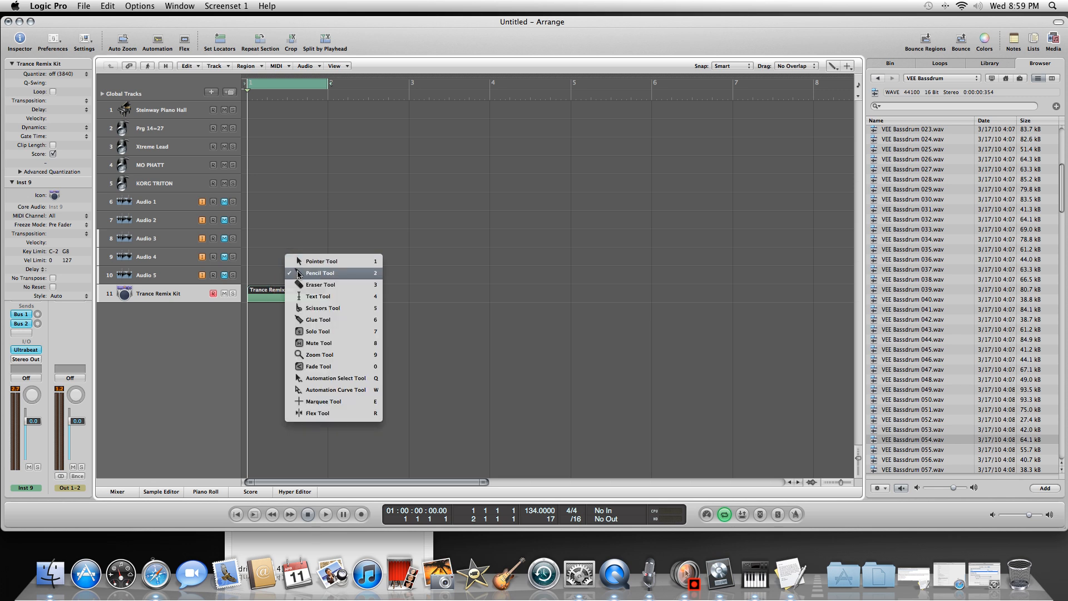
pyautogui.click(333, 273)
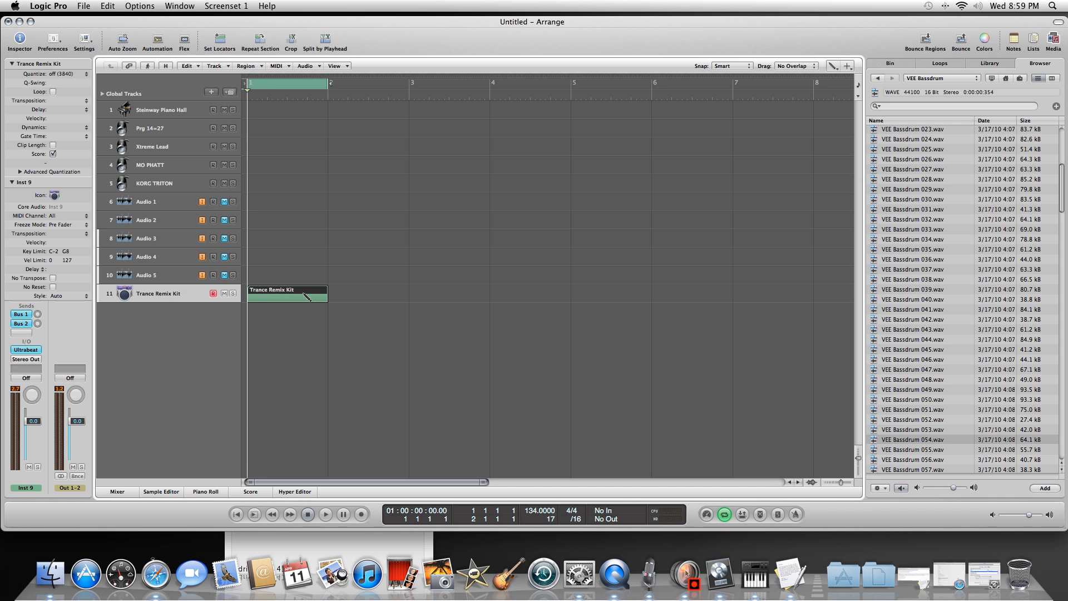
# Step: Switch to the Pointer Tool and open the Trance Remix Kit region in the Piano Roll around note C1
pyautogui.press('Escape')
pyautogui.press('Escape')
pyautogui.doubleClick(276, 293)
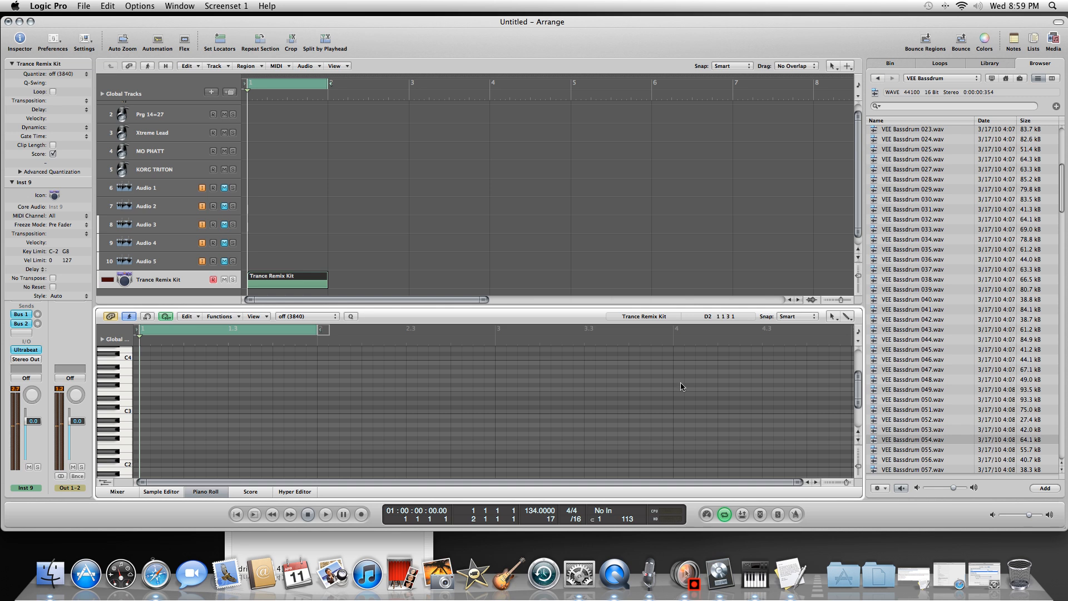
pyautogui.moveTo(857, 384); pyautogui.dragTo(857, 398)
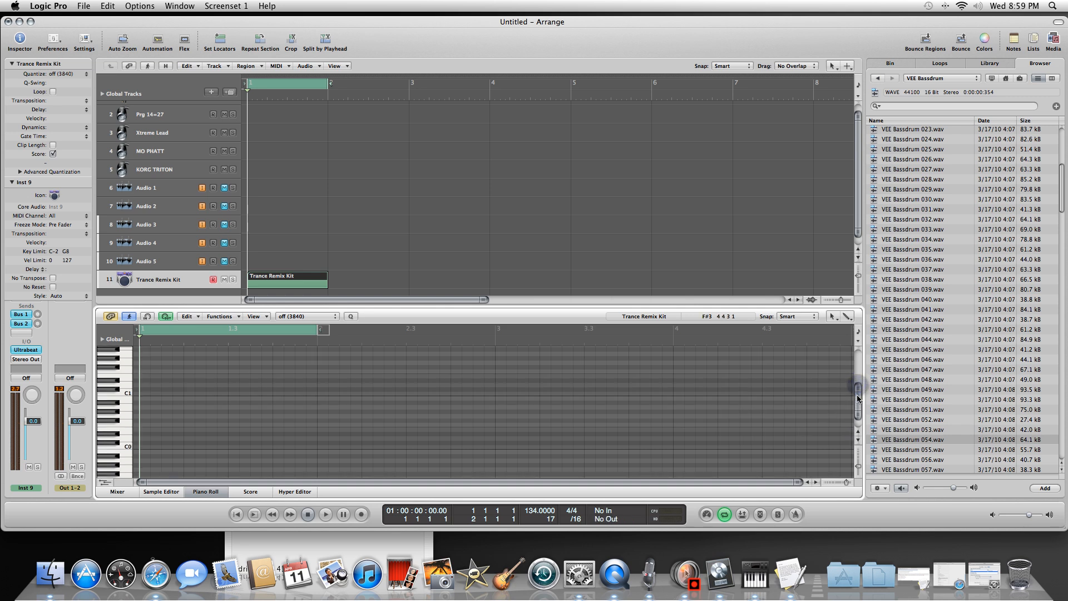
# Step: Pencil in four C1 kick notes, one on each beat of bar 1, return to the Pointer Tool and close the Piano Roll
pyautogui.rightClick(160, 396)
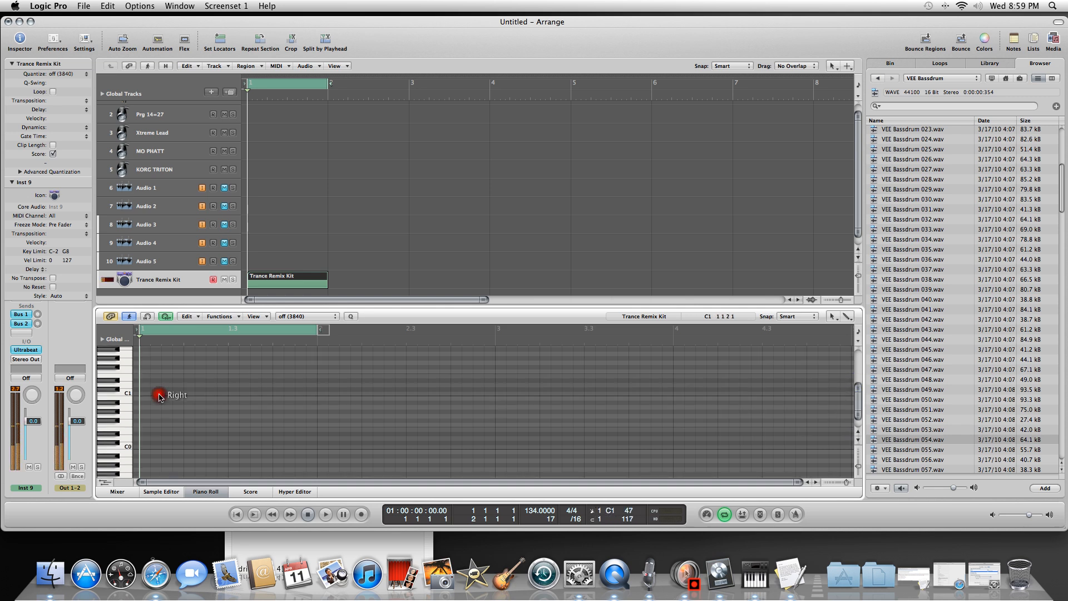
pyautogui.click(170, 407)
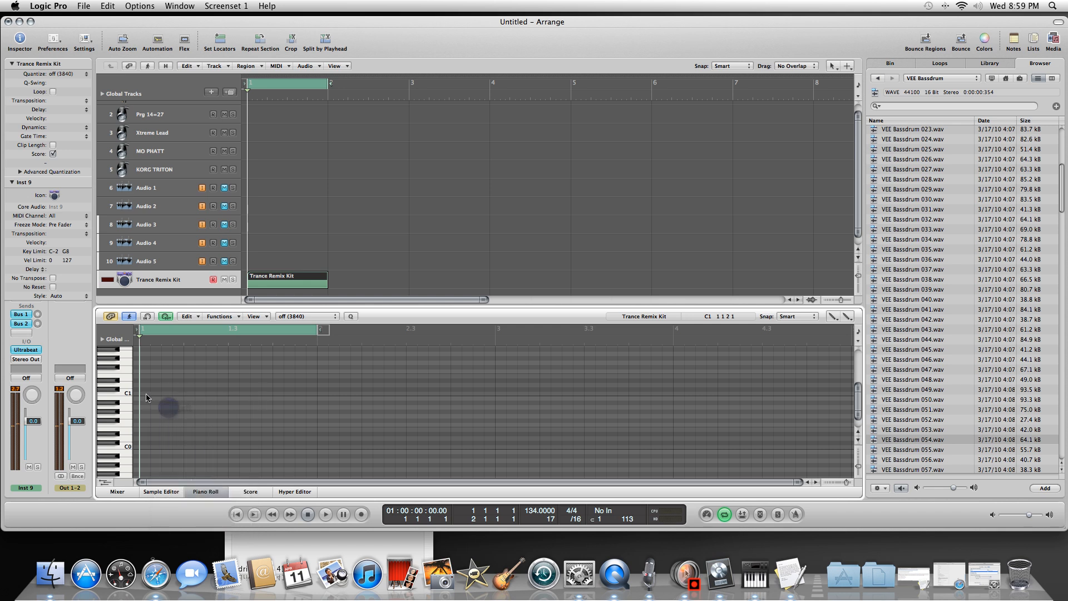
pyautogui.click(144, 394)
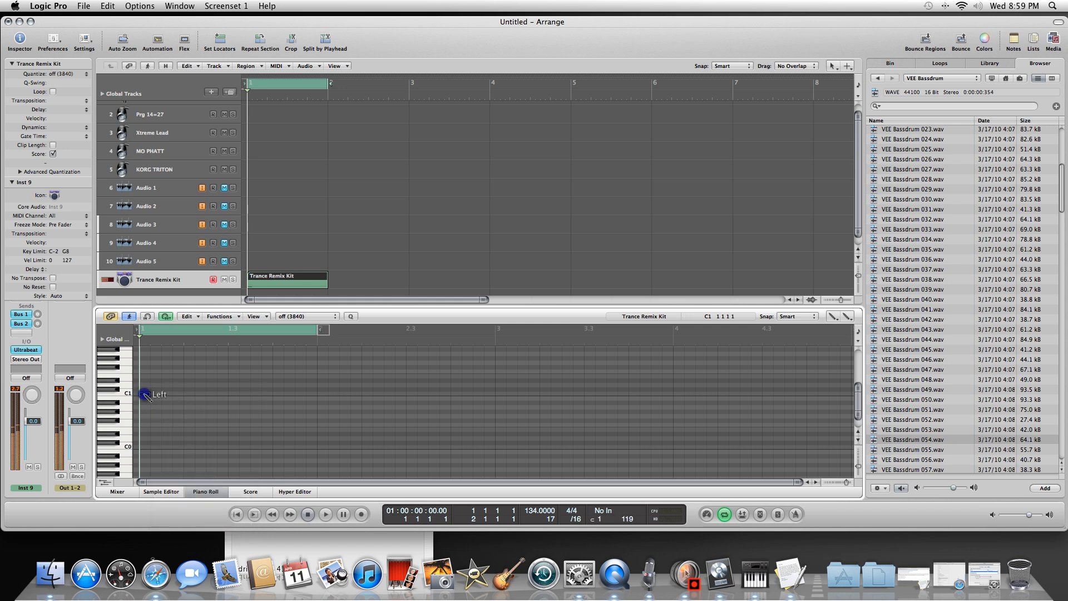
pyautogui.click(188, 394)
pyautogui.click(233, 394)
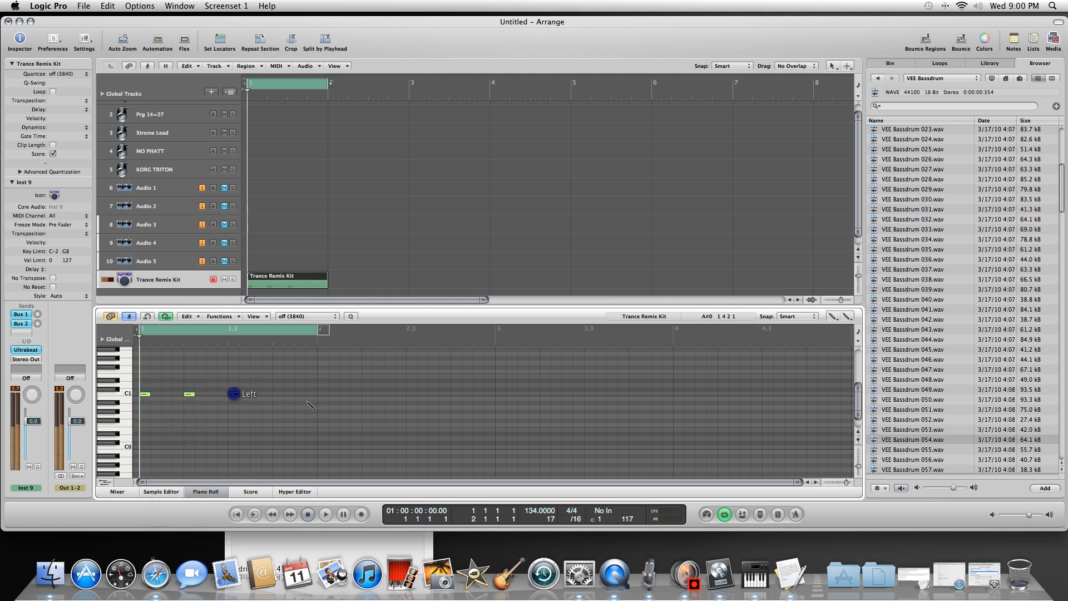
pyautogui.click(276, 394)
pyautogui.rightClick(289, 406)
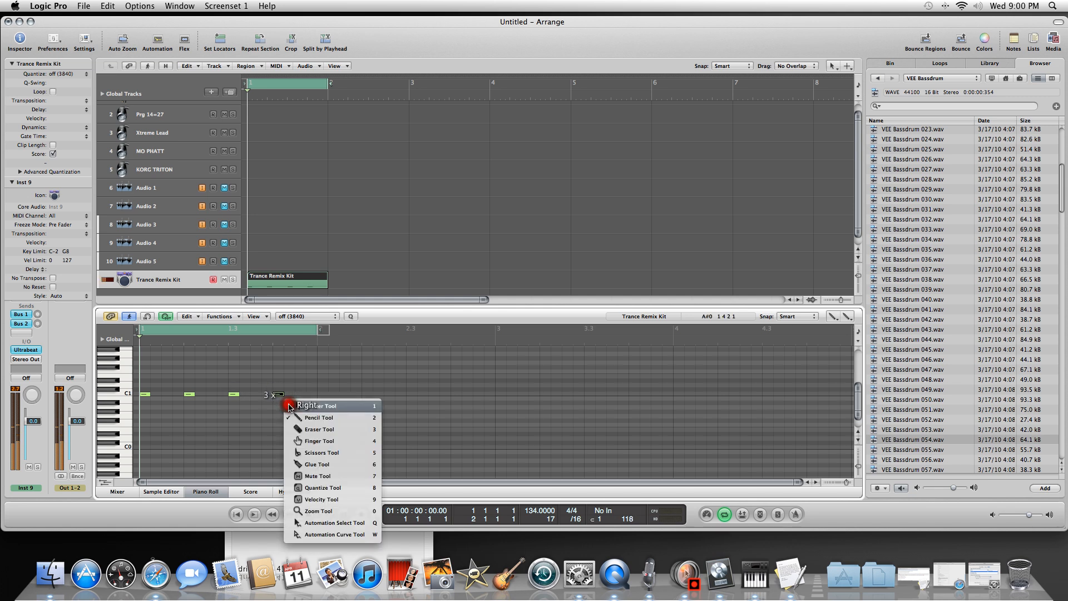
pyautogui.click(289, 406)
pyautogui.click(309, 515)
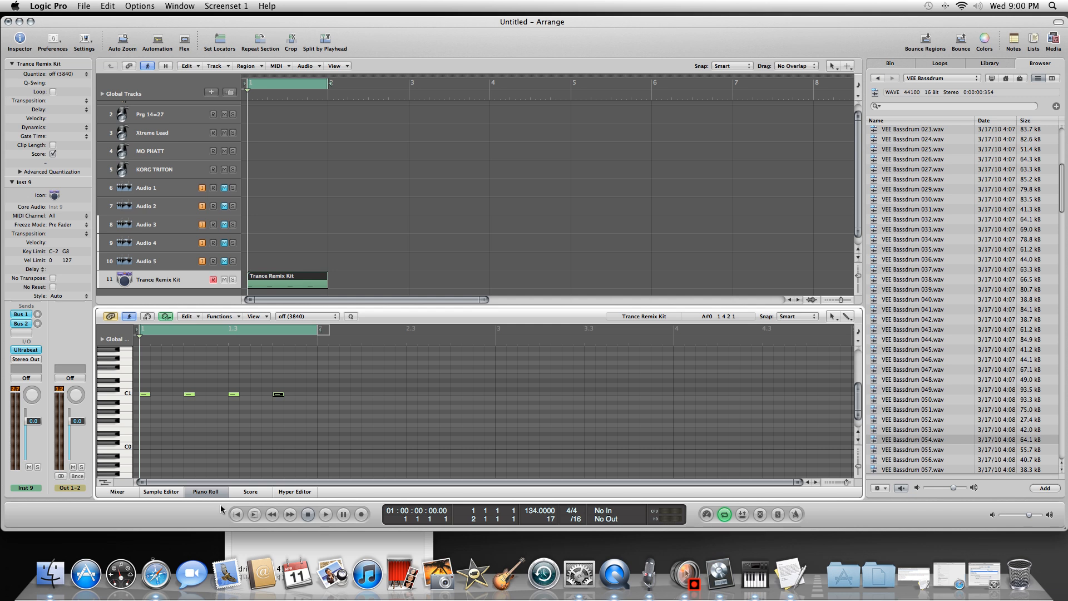
pyautogui.click(207, 492)
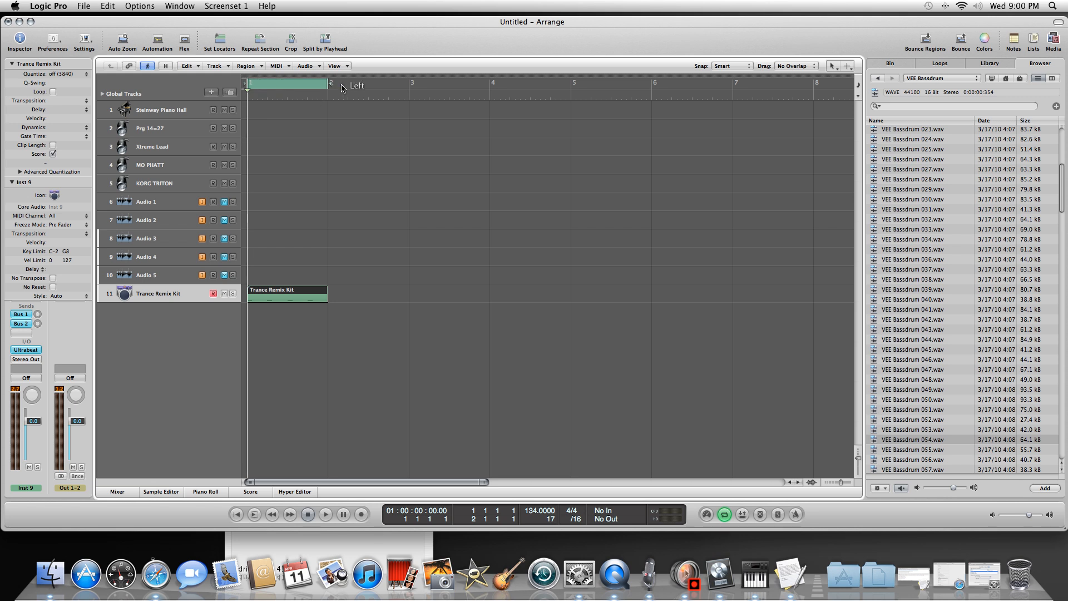
# Step: Set the cycle range to bar 1 and play the looped kick pattern
pyautogui.click(273, 84)
pyautogui.moveTo(412, 87); pyautogui.dragTo(483, 90)
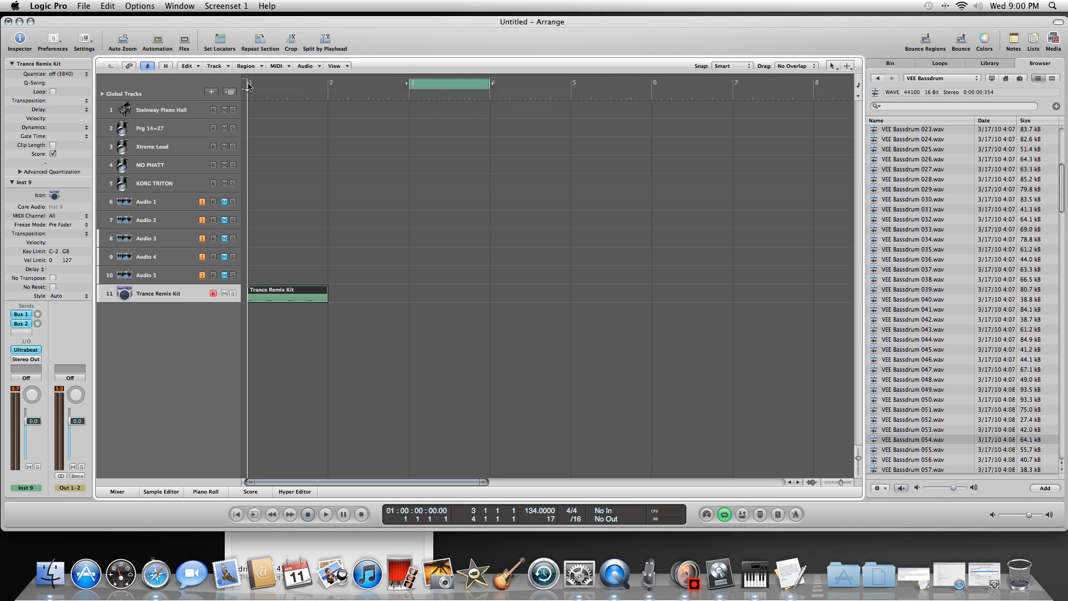
pyautogui.moveTo(249, 87); pyautogui.dragTo(328, 88)
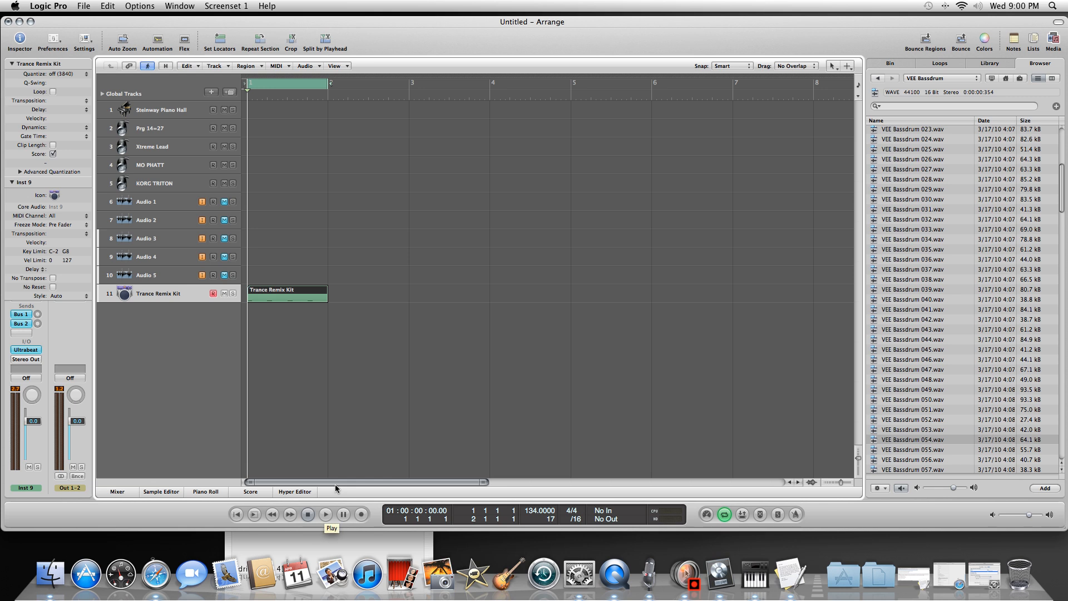
pyautogui.click(326, 514)
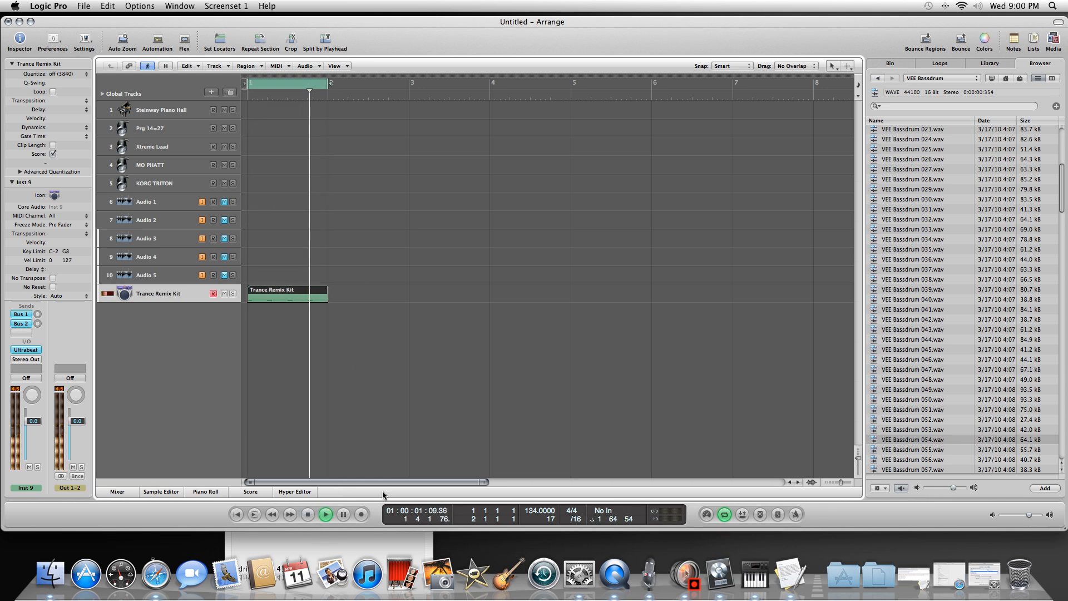
pyautogui.press('space')
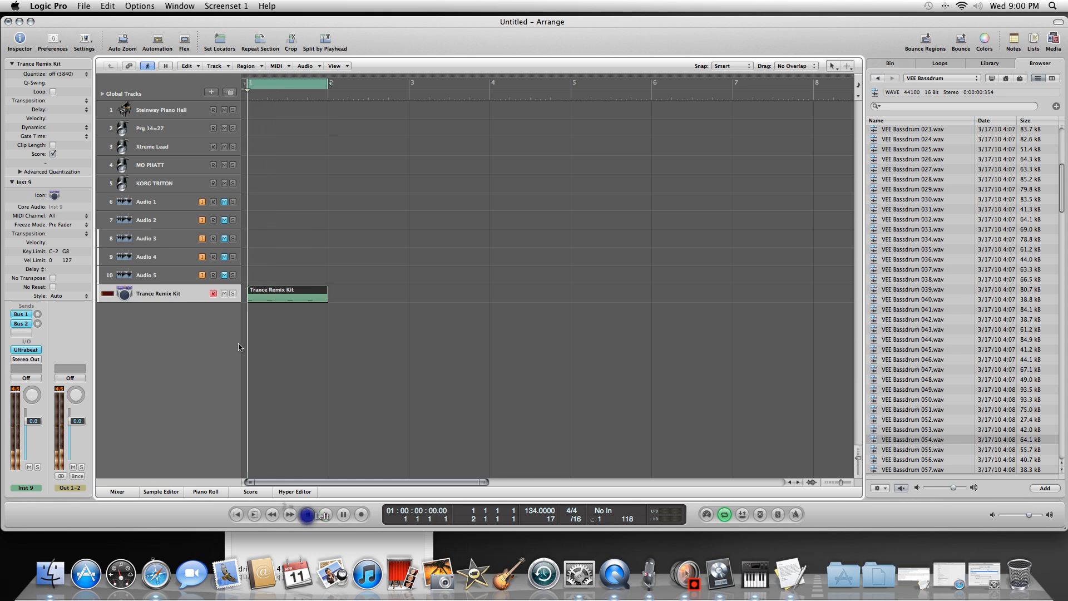
# Step: Add a Hip Hop Heavy Kit instrument track and replace its Ultrabeat with a stereo instance of Rob Papen's Albino 3
pyautogui.click(229, 93)
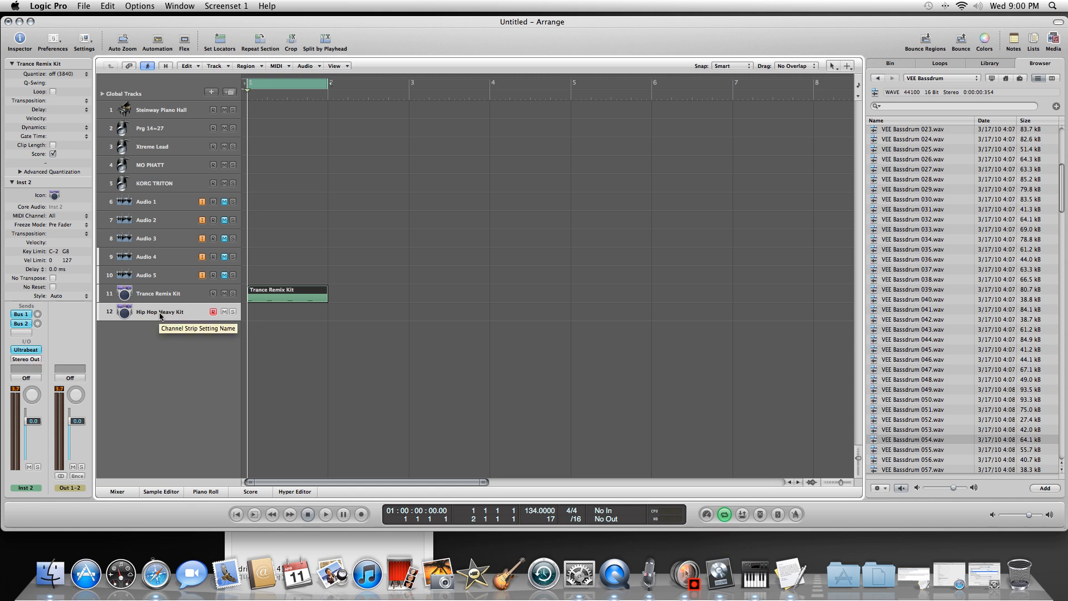
pyautogui.click(25, 350)
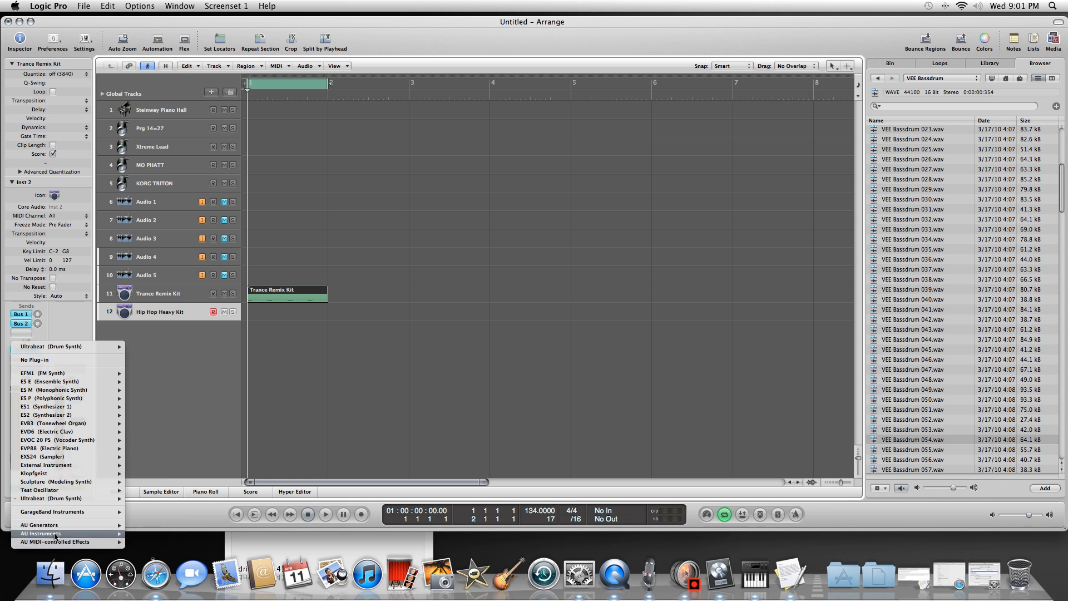
pyautogui.moveTo(56, 542)
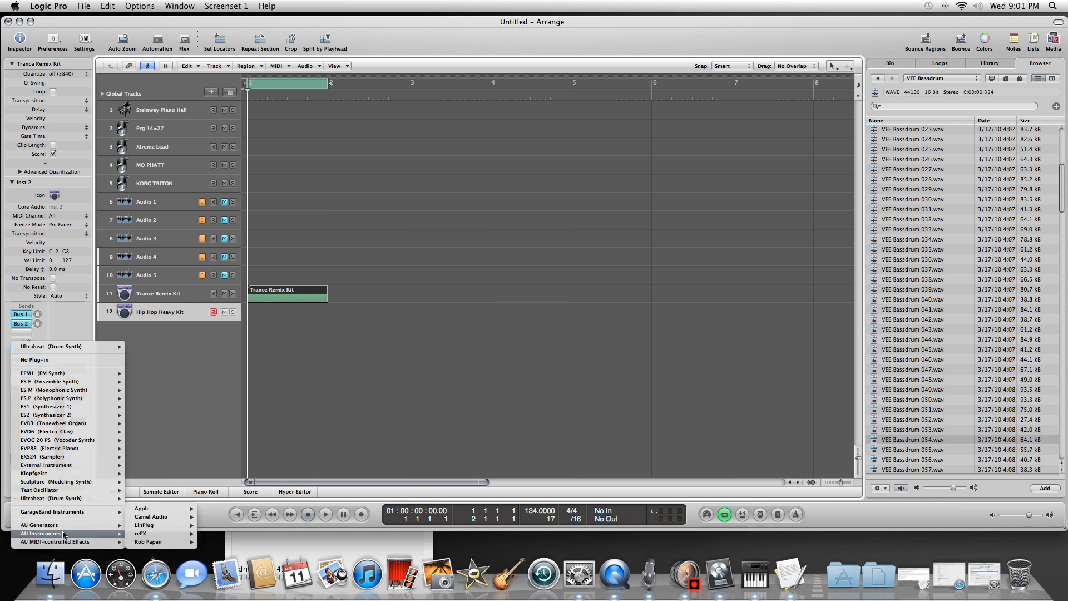
pyautogui.moveTo(167, 543)
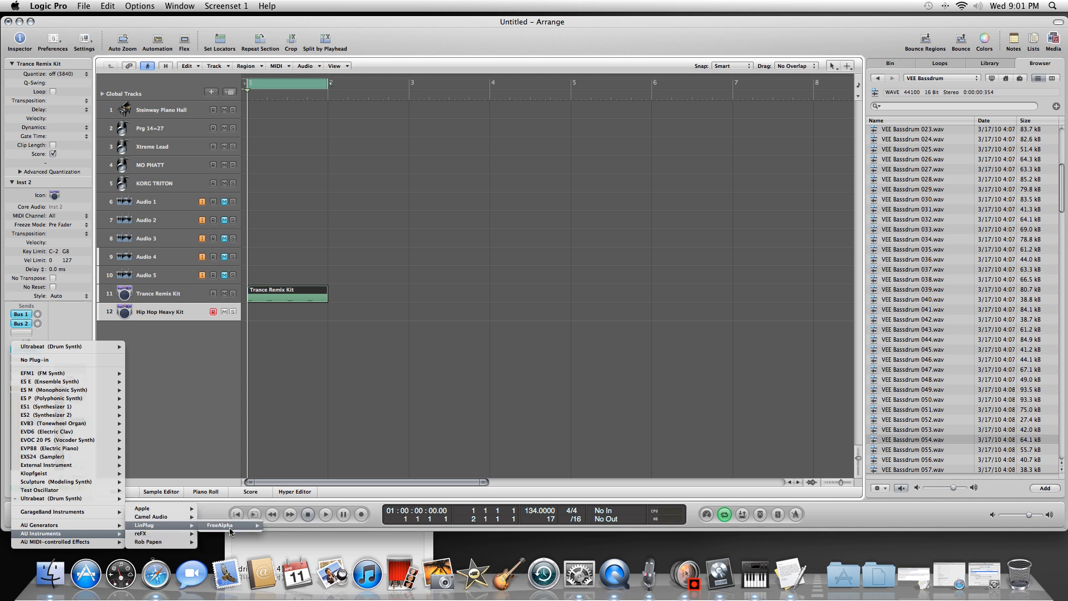
pyautogui.moveTo(230, 527)
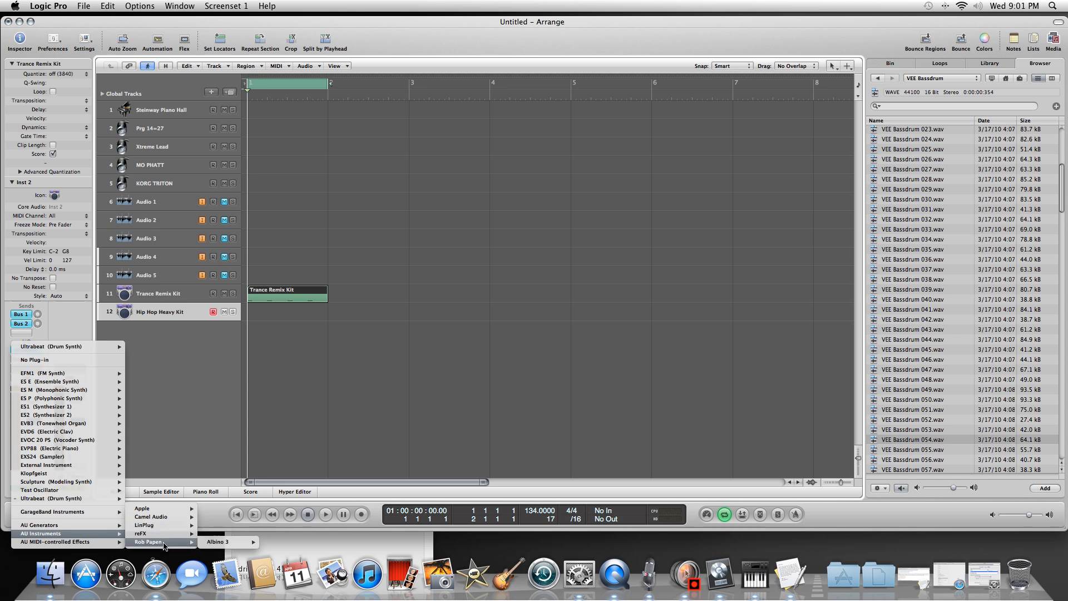
pyautogui.moveTo(219, 545)
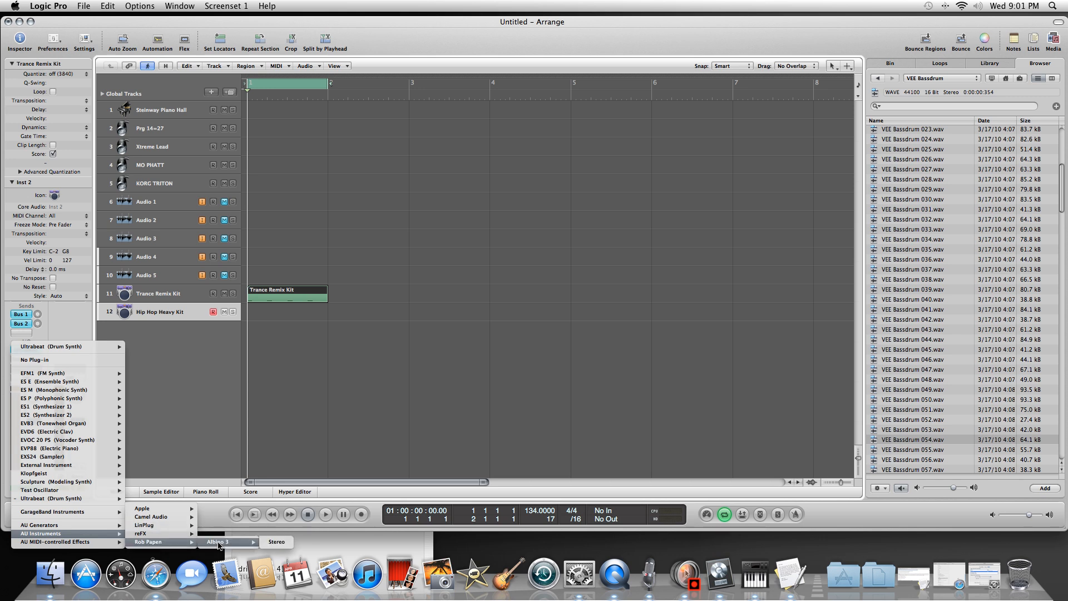
pyautogui.click(275, 543)
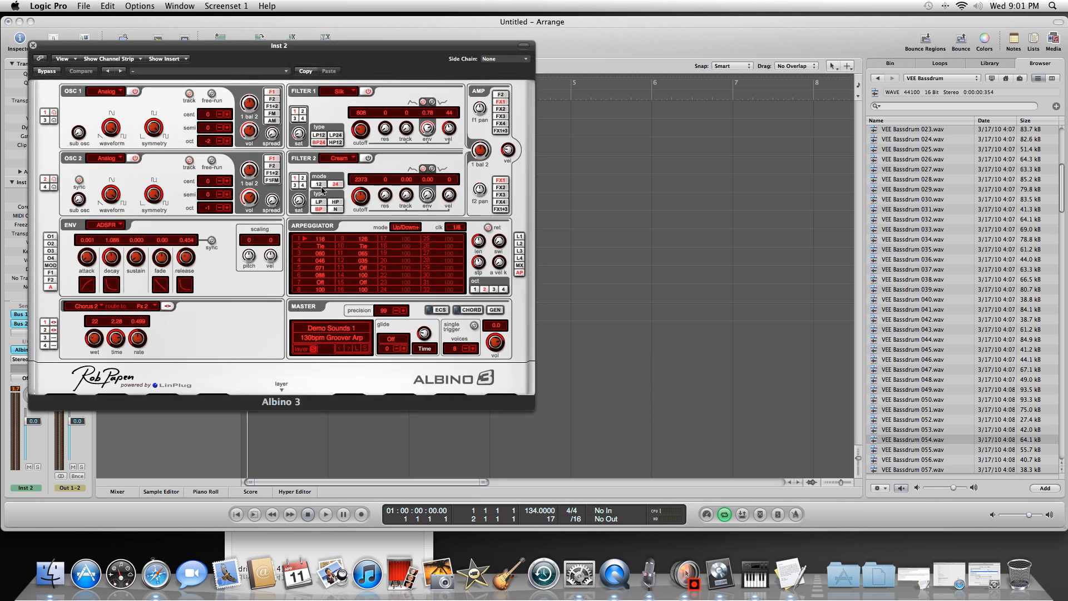
pyautogui.moveTo(201, 52); pyautogui.dragTo(544, 59)
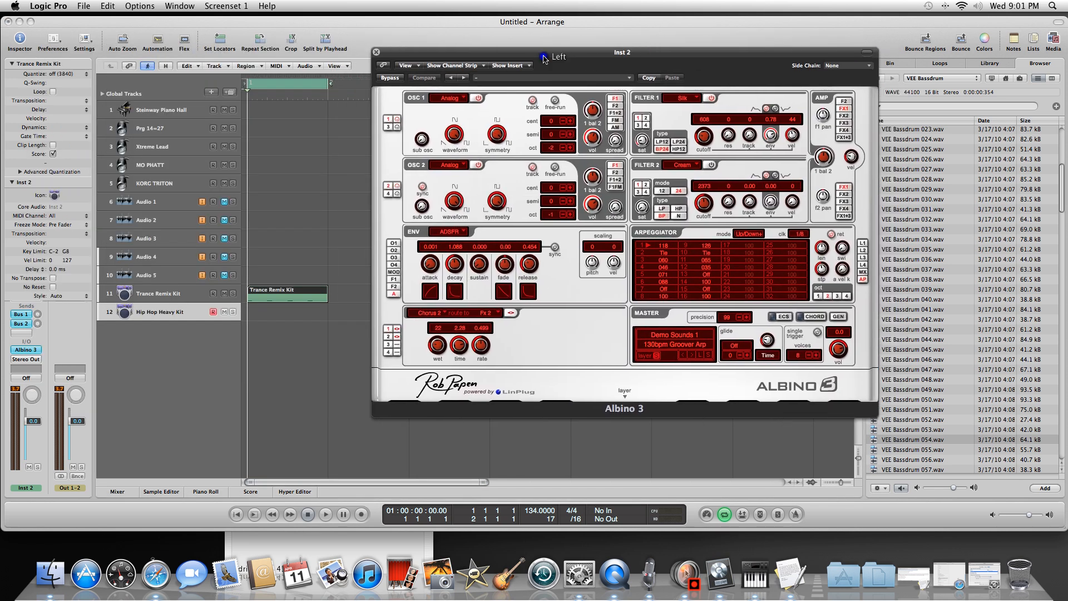
# Step: Load Albino 3's Drums And Percussion bank and audition its snare presets from Albino 3 Snare 1 through Albino 3 Snare 5
pyautogui.click(676, 338)
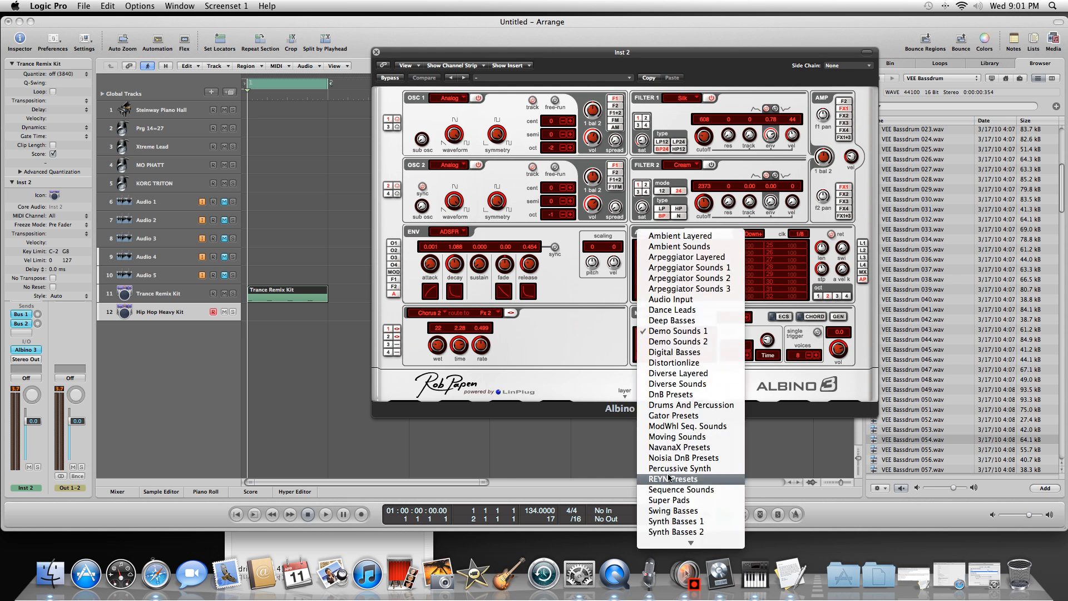
pyautogui.click(679, 404)
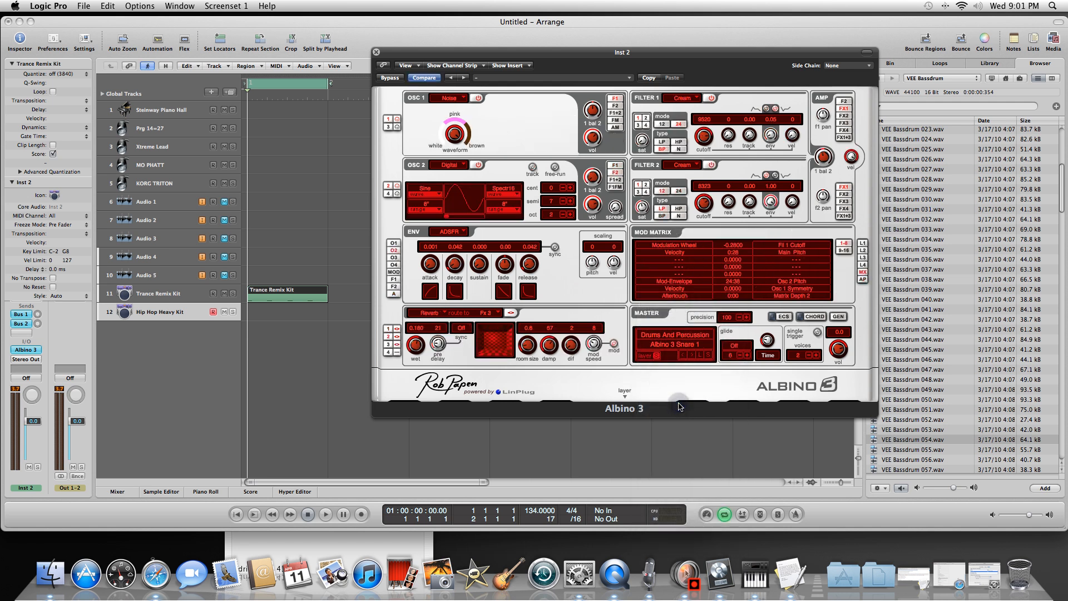
pyautogui.click(693, 359)
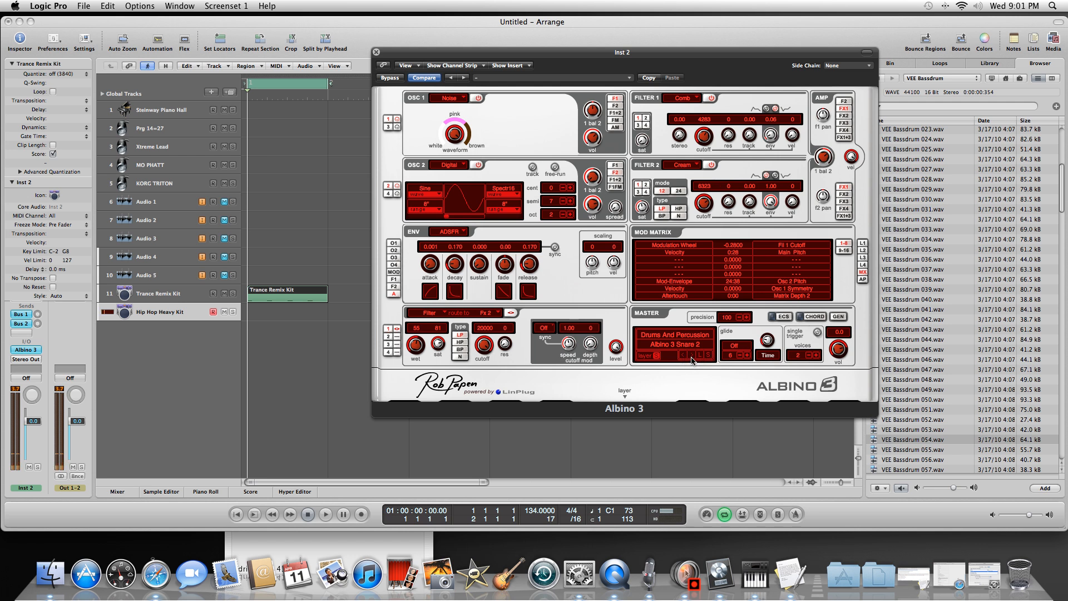
pyautogui.click(692, 359)
pyautogui.click(693, 359)
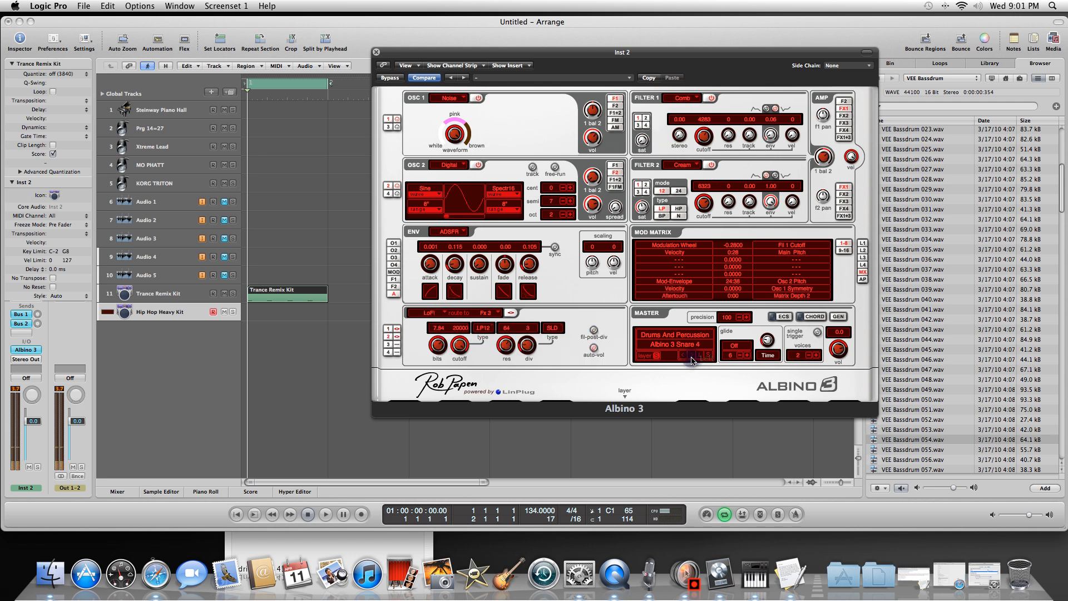
pyautogui.click(692, 359)
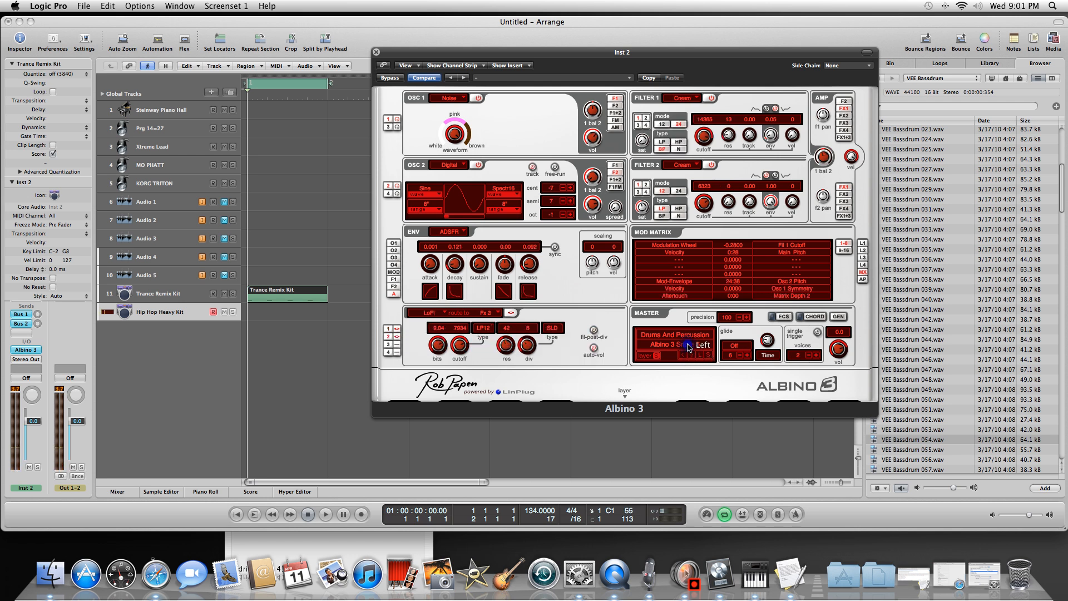
# Step: Audition Albino 3's hi-hat presets in the Drums And Percussion bank, from HH 1 through HH 8
pyautogui.click(689, 346)
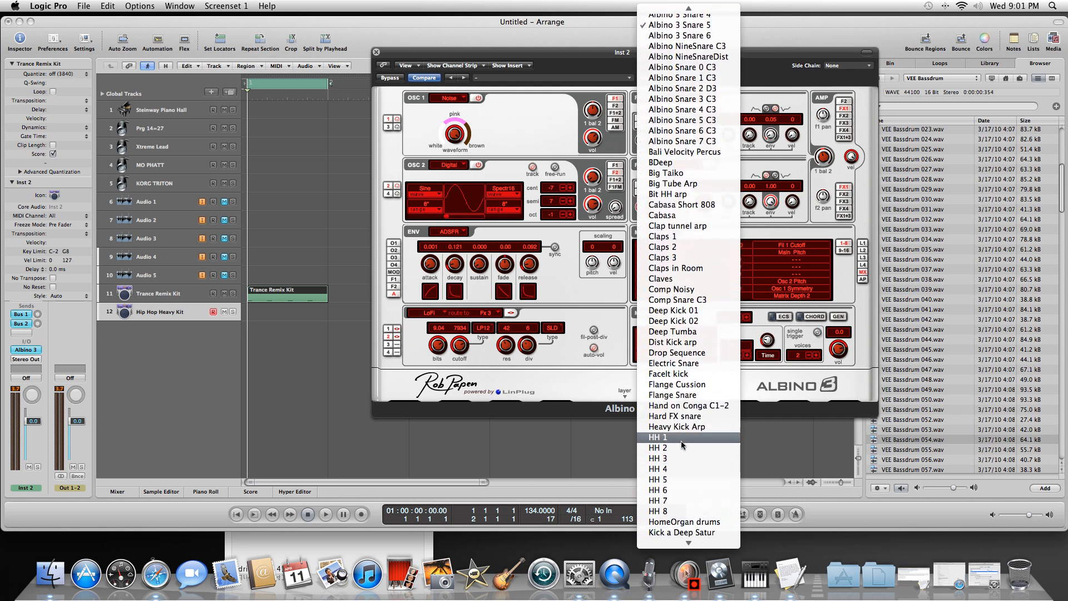
pyautogui.click(682, 439)
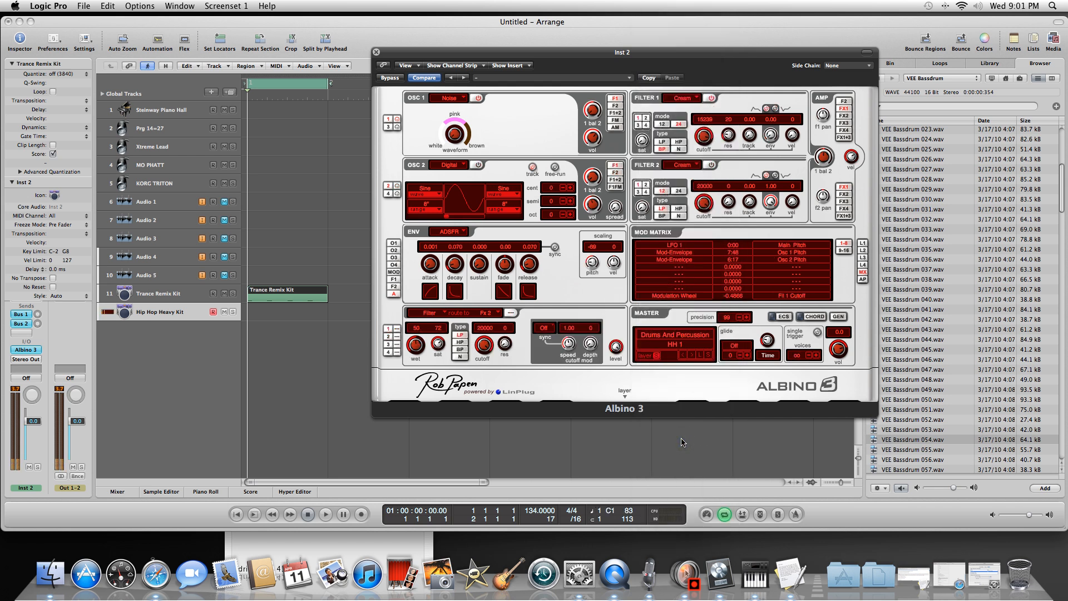
pyautogui.click(692, 356)
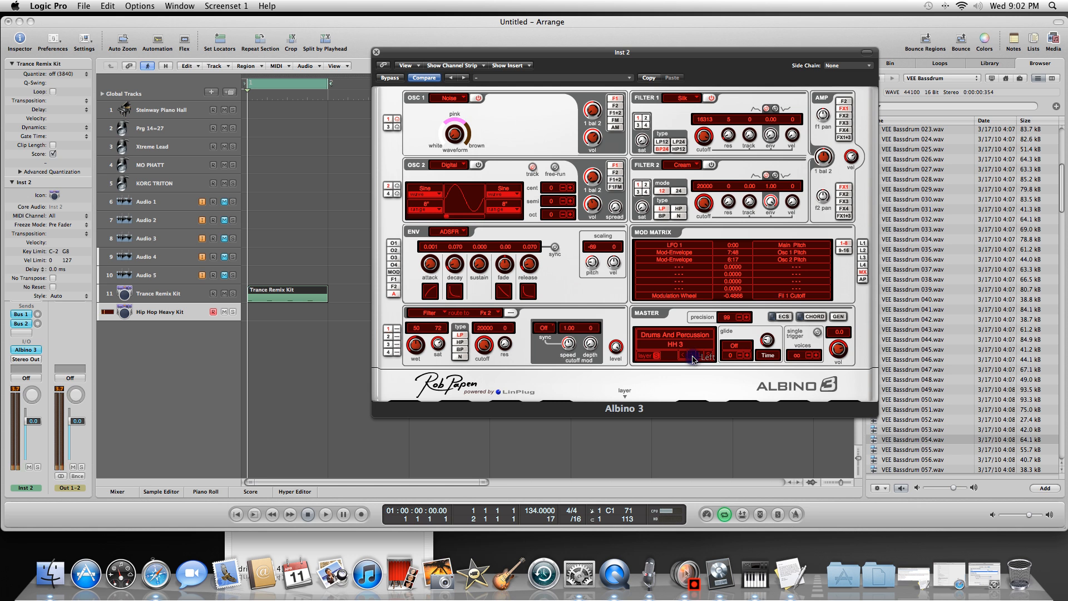
pyautogui.click(693, 356)
pyautogui.click(692, 356)
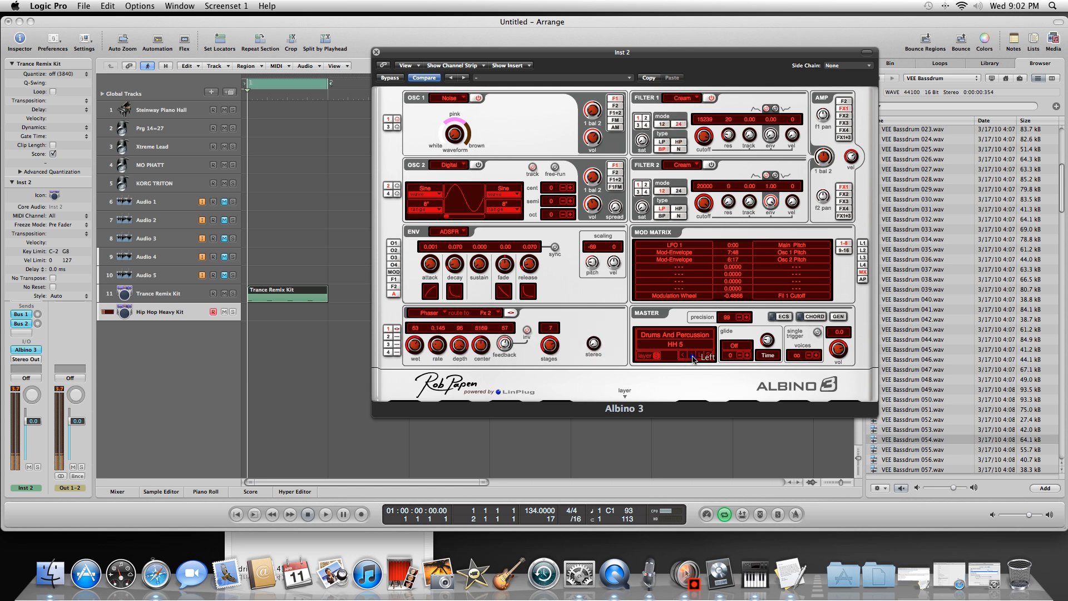
pyautogui.click(692, 356)
pyautogui.click(693, 356)
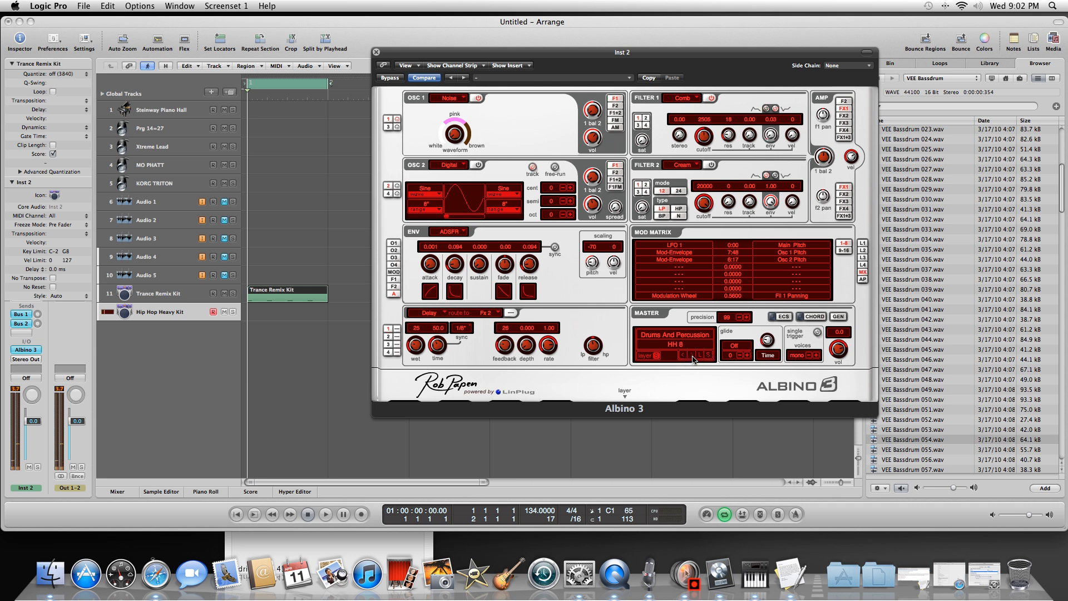
pyautogui.click(693, 356)
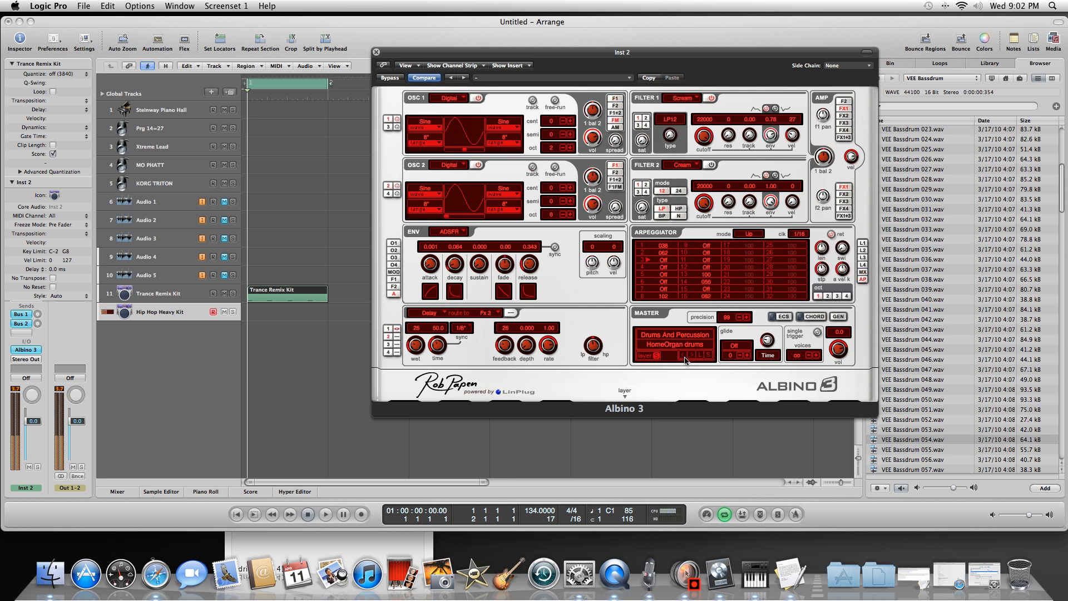
# Step: Go back through the hi-hat presets, settle on HH 2 and close the Albino 3 window
pyautogui.click(684, 359)
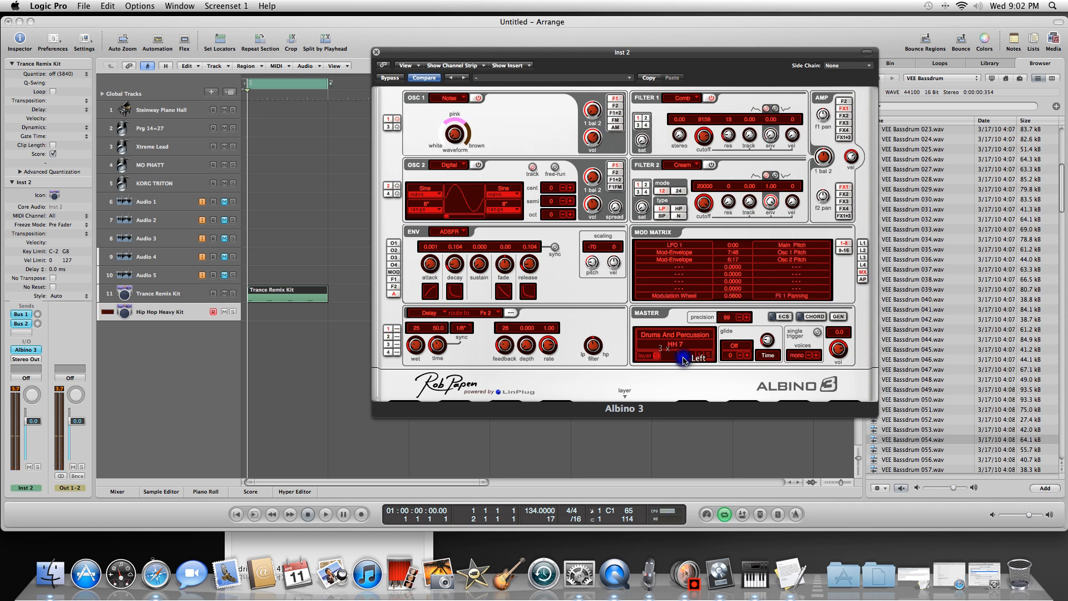
pyautogui.click(684, 359)
pyautogui.click(684, 359)
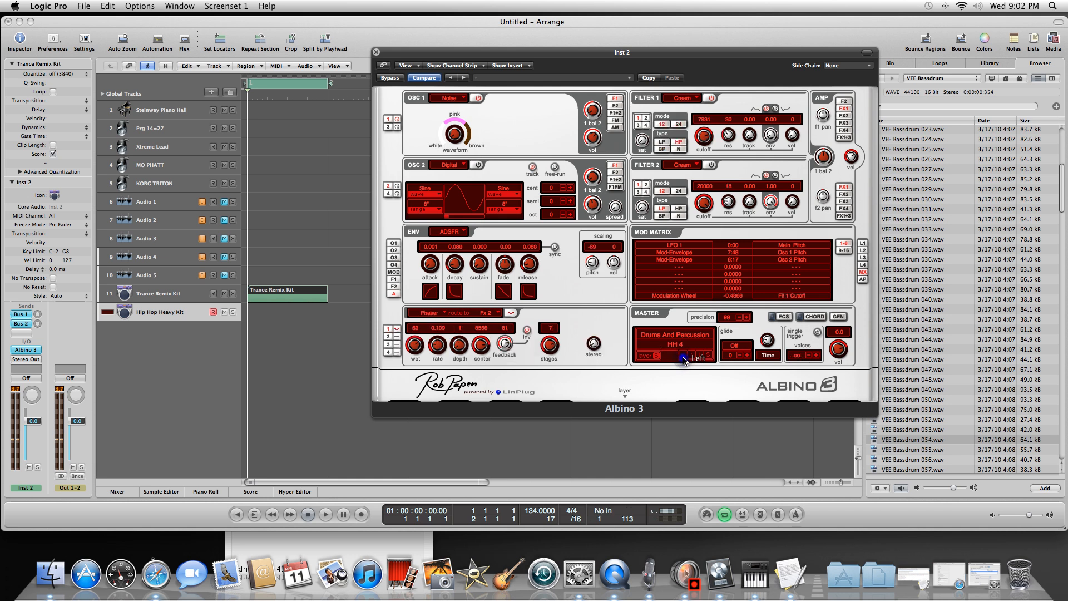
pyautogui.doubleClick(684, 359)
pyautogui.click(689, 359)
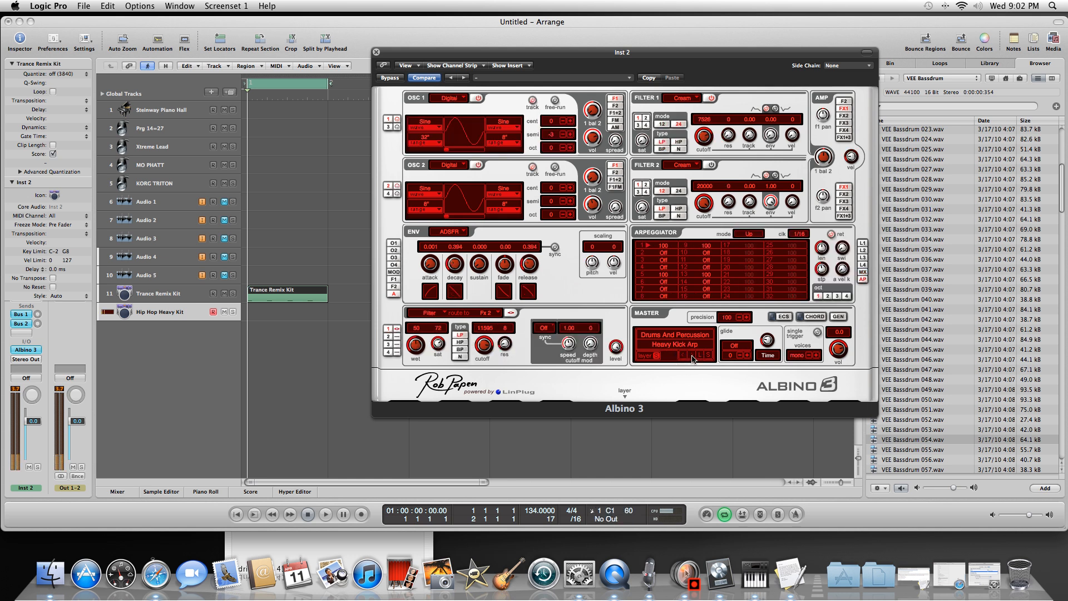
pyautogui.click(692, 359)
pyautogui.click(692, 358)
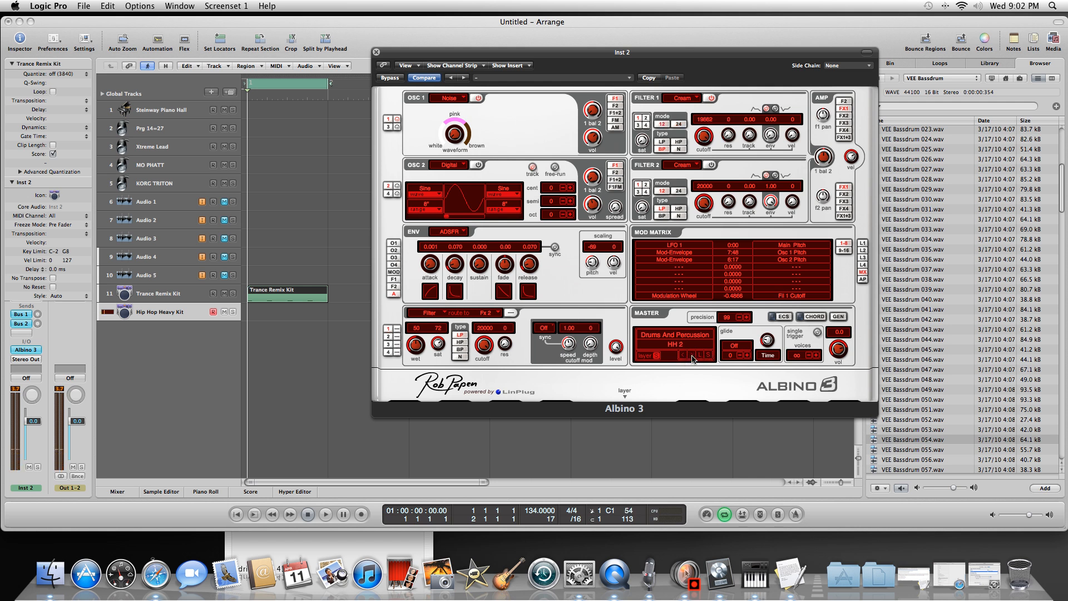
pyautogui.click(683, 357)
pyautogui.click(693, 356)
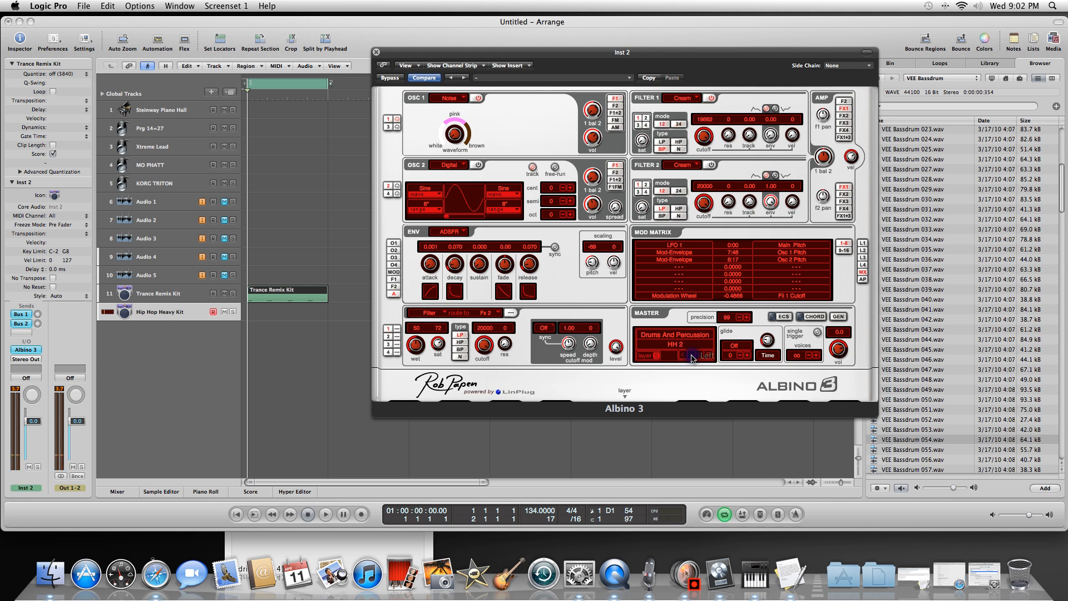
pyautogui.click(376, 53)
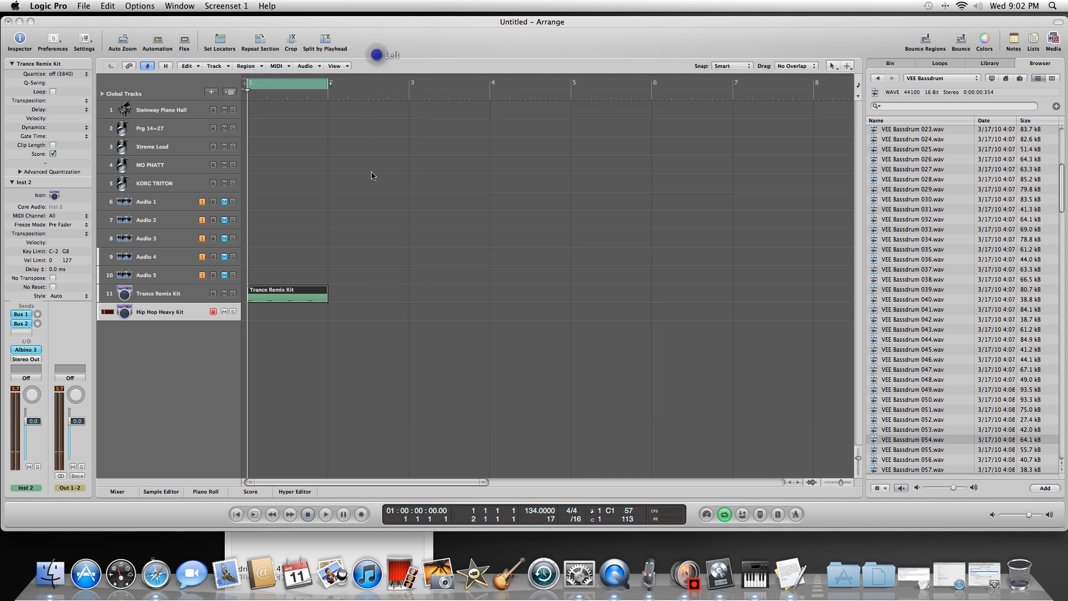
# Step: Pencil in an empty one-bar region at bar 1 of the Hip Hop Heavy Kit track and open it in the Piano Roll with the Pointer Tool
pyautogui.rightClick(366, 259)
pyautogui.rightClick(395, 282)
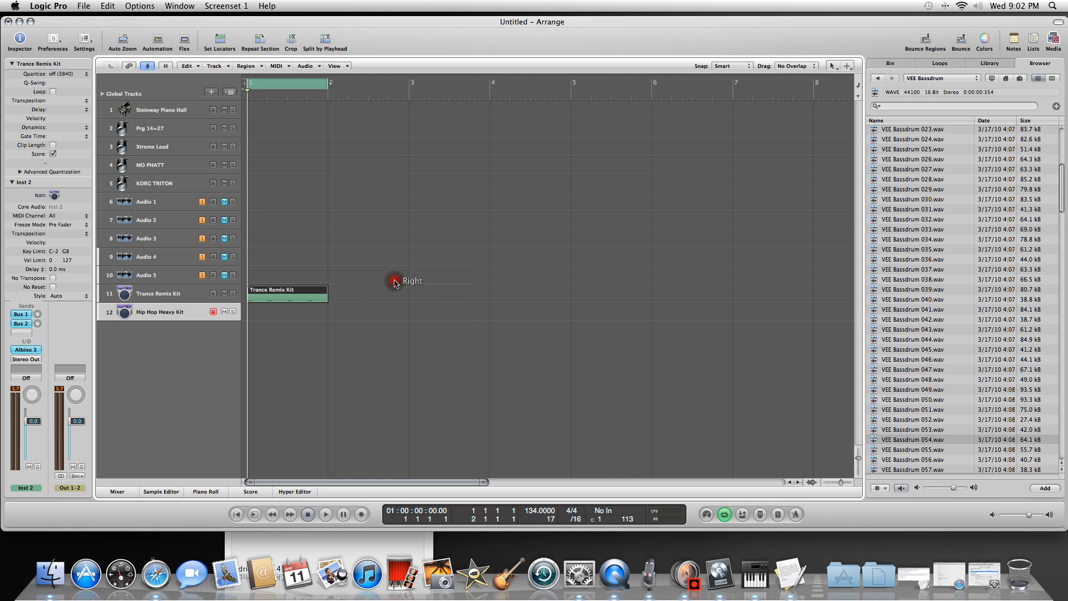
pyautogui.click(263, 311)
pyautogui.rightClick(262, 312)
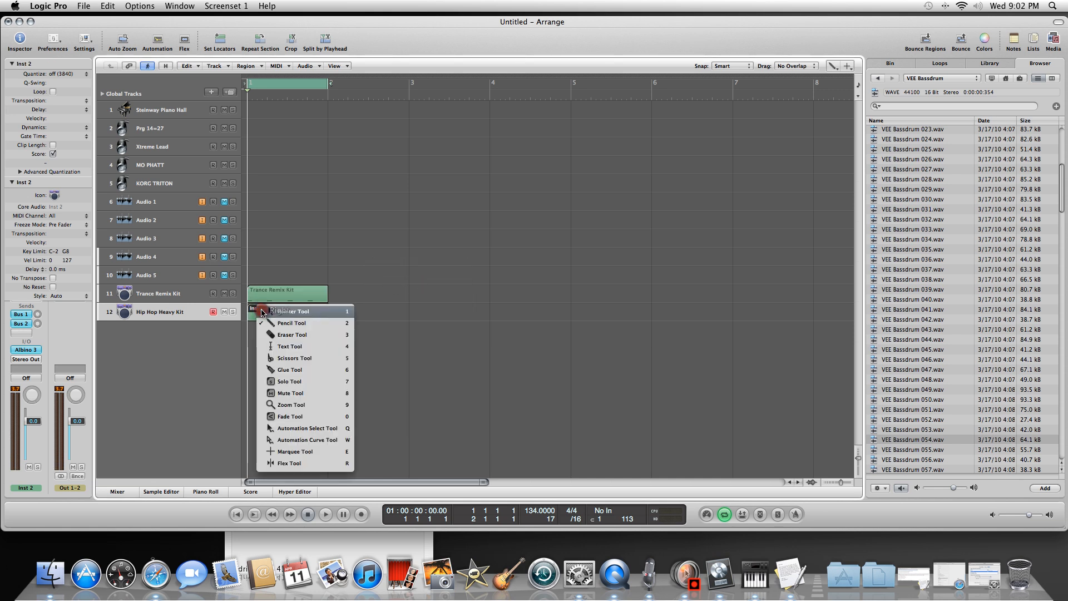
pyautogui.click(263, 311)
pyautogui.doubleClick(263, 311)
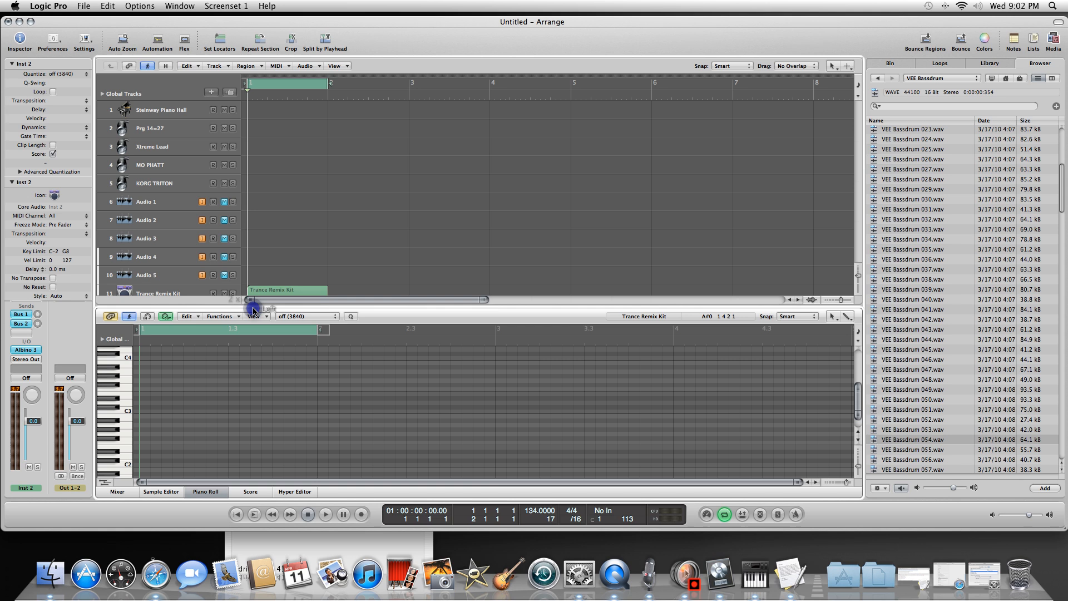
# Step: With the kick loop playing, pencil in four B0 hi-hat notes on the offbeats of bar 1 in the Piano Roll
pyautogui.rightClick(206, 384)
pyautogui.click(214, 394)
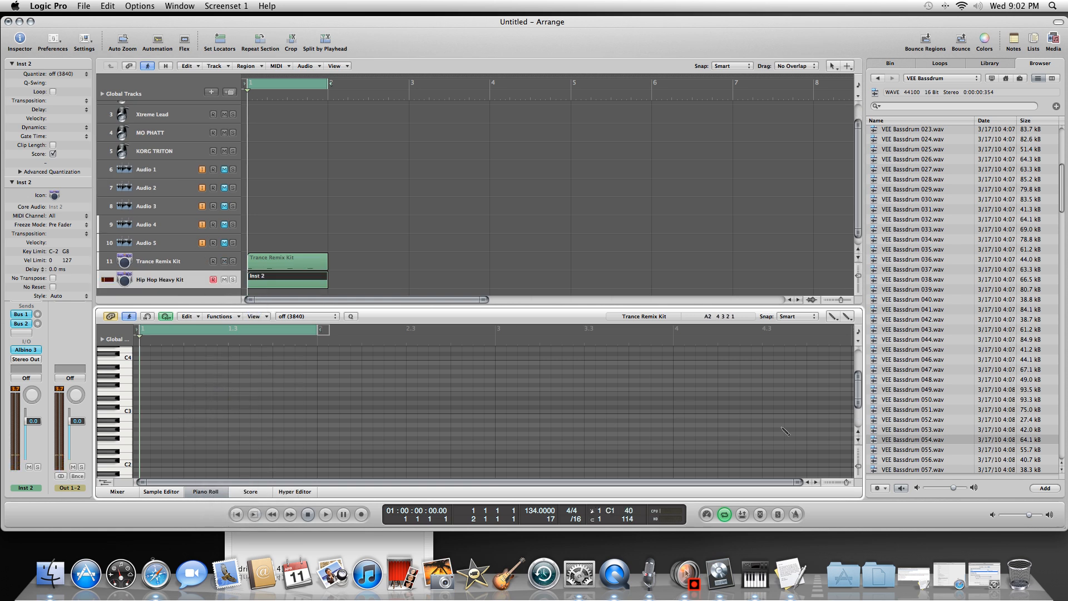
pyautogui.moveTo(859, 384)
pyautogui.mouseDown()
pyautogui.moveTo(860, 362)
pyautogui.moveTo(859, 393)
pyautogui.mouseUp()
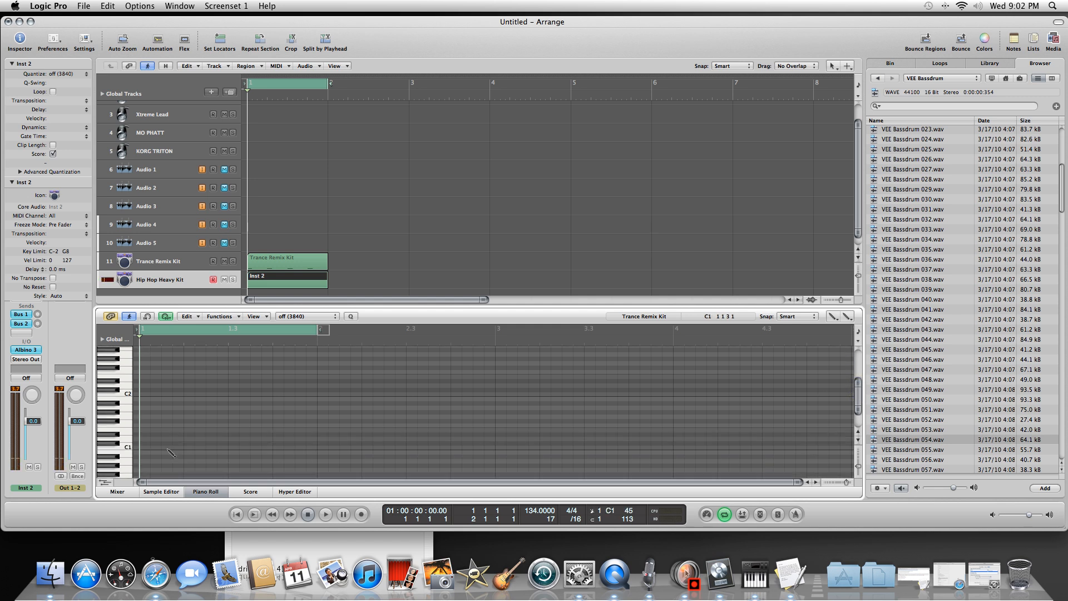
pyautogui.press('space')
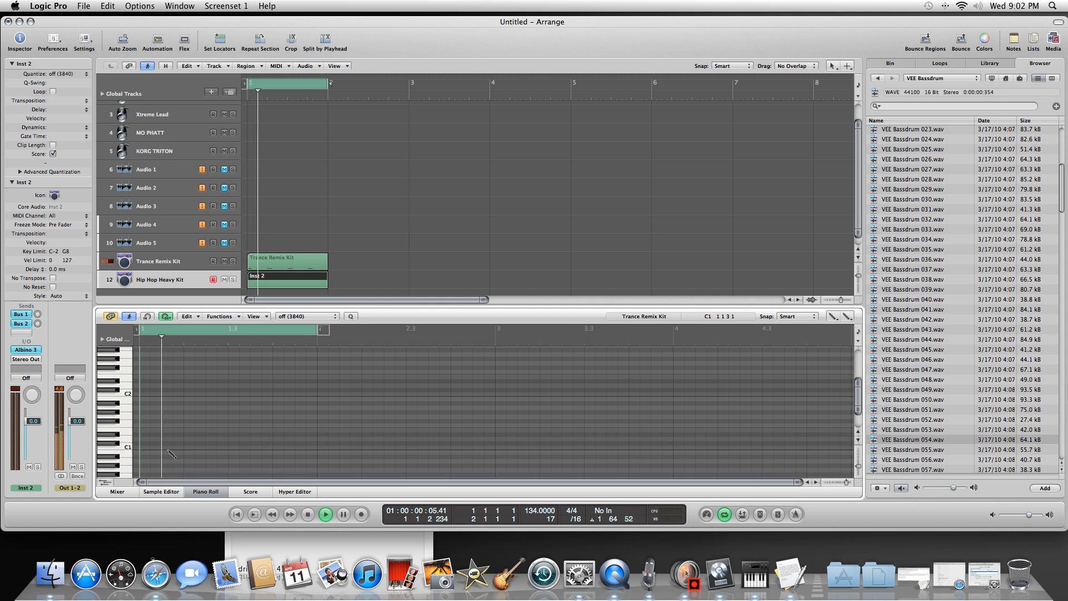
pyautogui.click(166, 453)
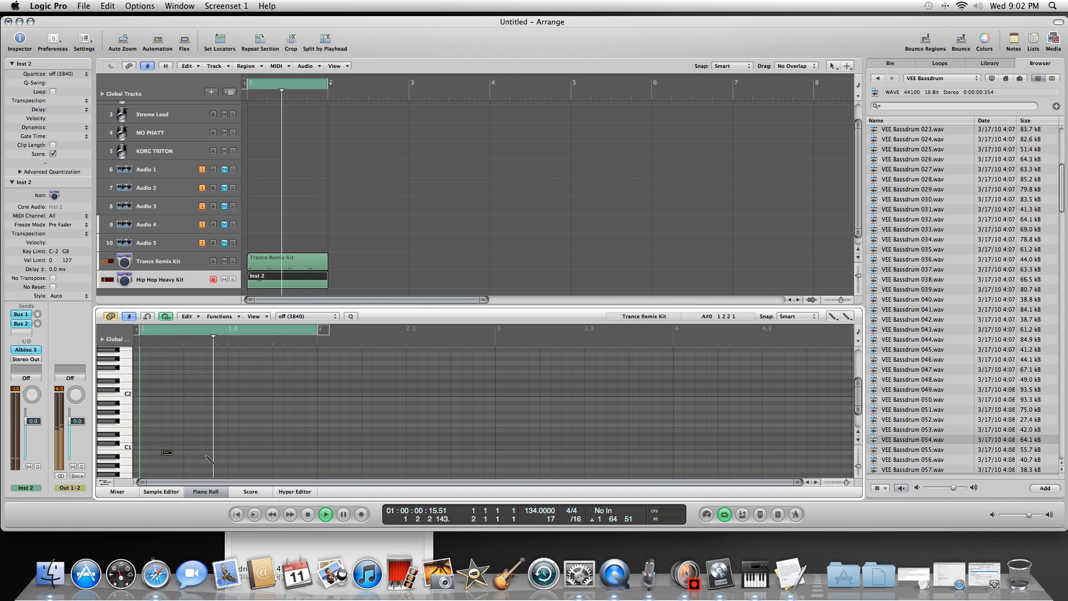
pyautogui.click(208, 452)
pyautogui.click(257, 453)
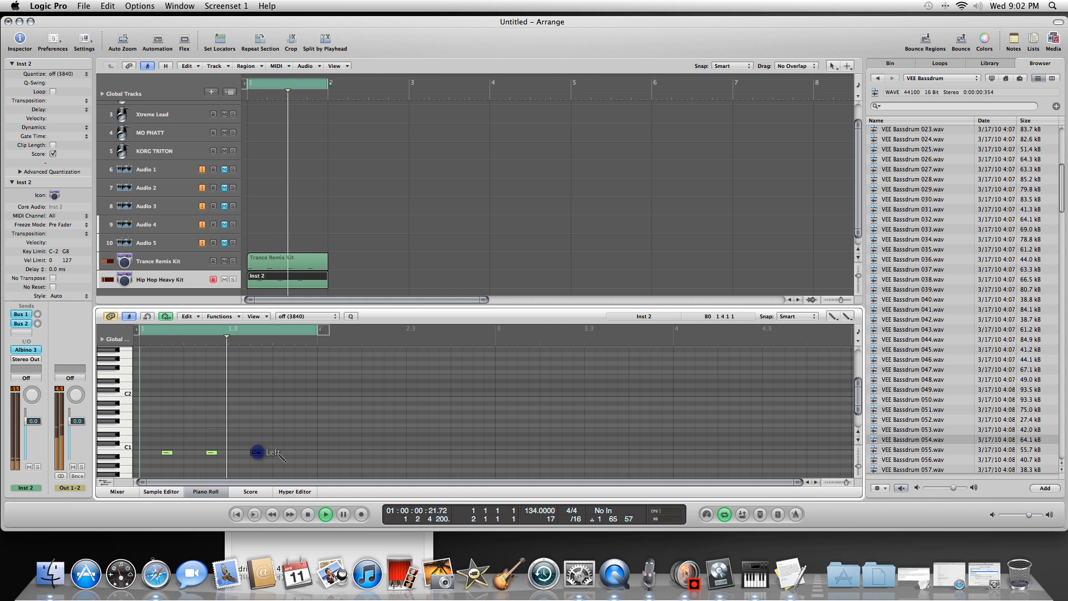
pyautogui.click(298, 453)
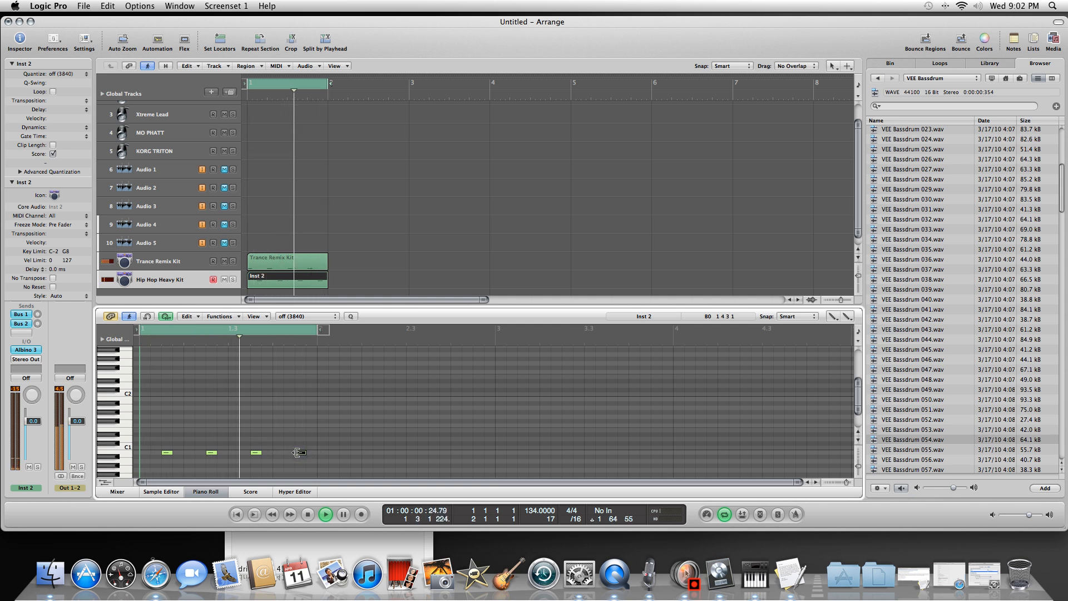
# Step: Switch the Piano Roll back to the Pointer Tool and close the editor
pyautogui.rightClick(300, 415)
pyautogui.click(199, 494)
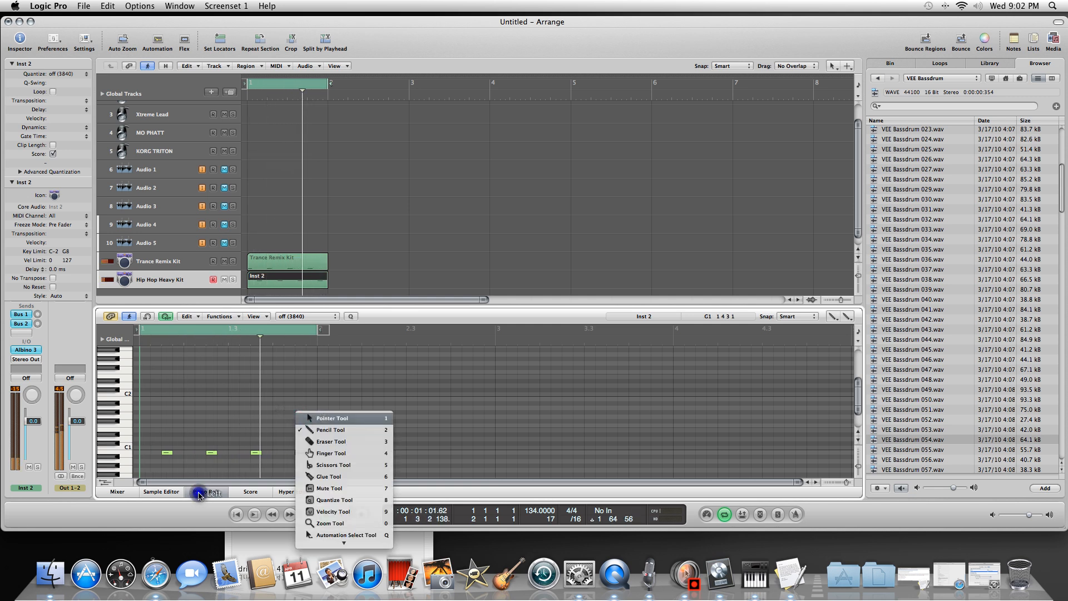
pyautogui.click(203, 493)
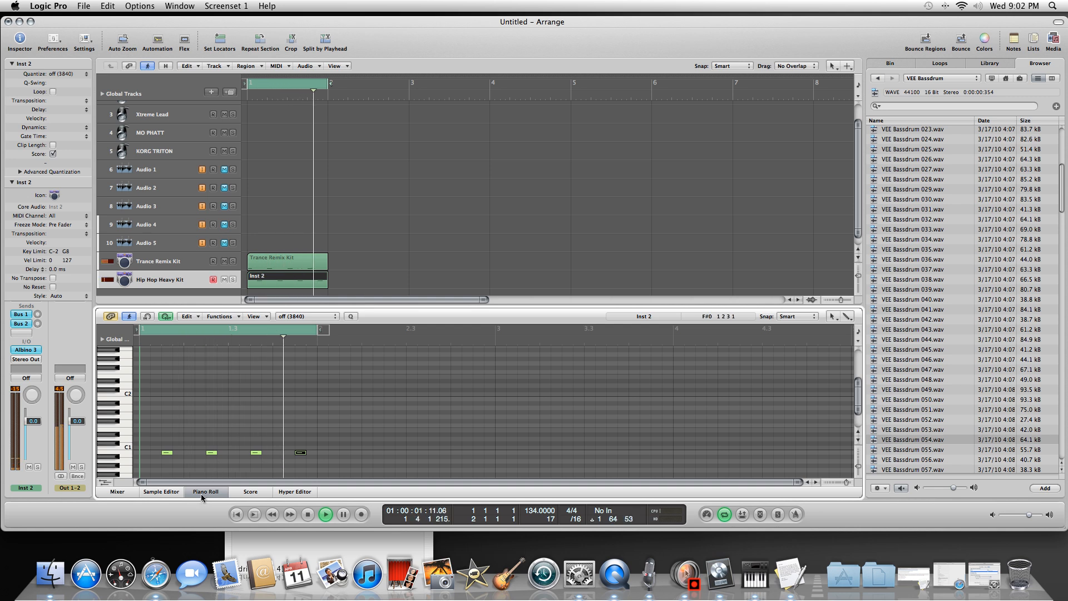
pyautogui.click(203, 493)
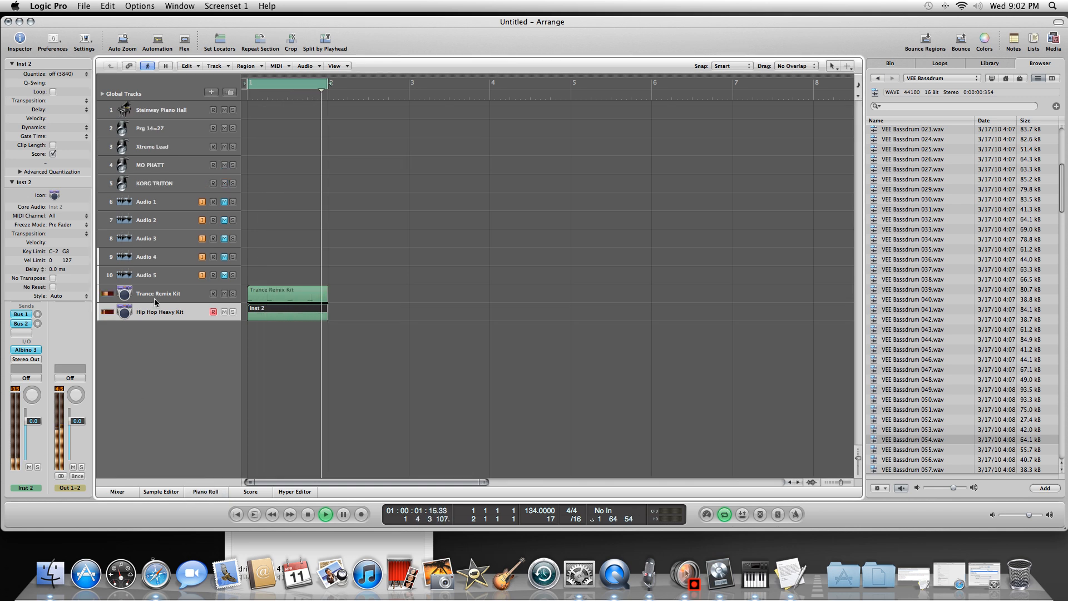
# Step: Raise the Inst 2 hi-hat channel volume to +3.0 dB during playback, and stop the loop
pyautogui.click(35, 422)
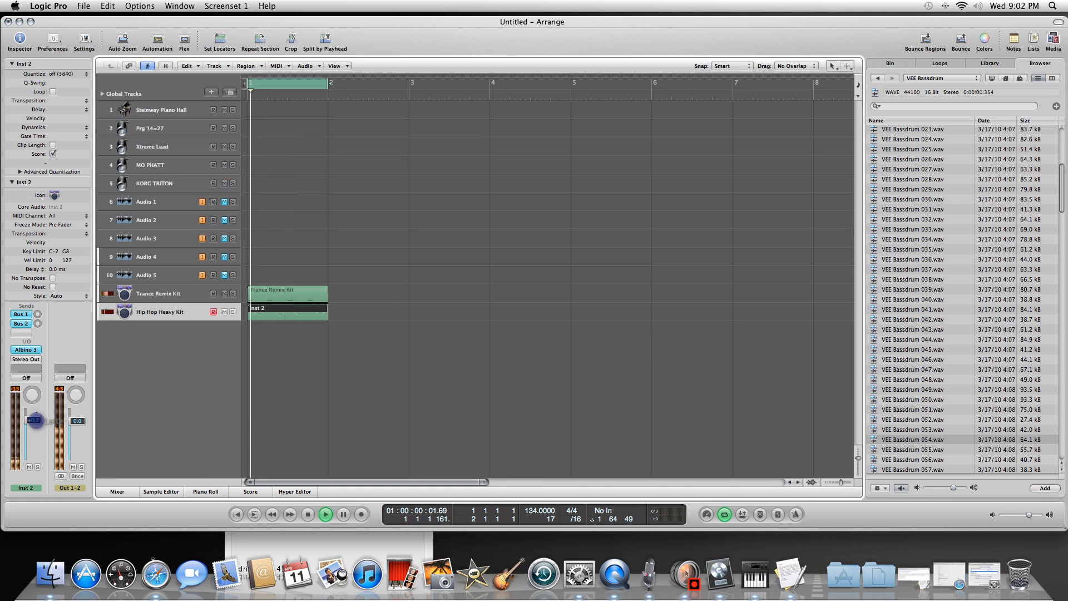
pyautogui.moveTo(36, 421); pyautogui.dragTo(37, 415)
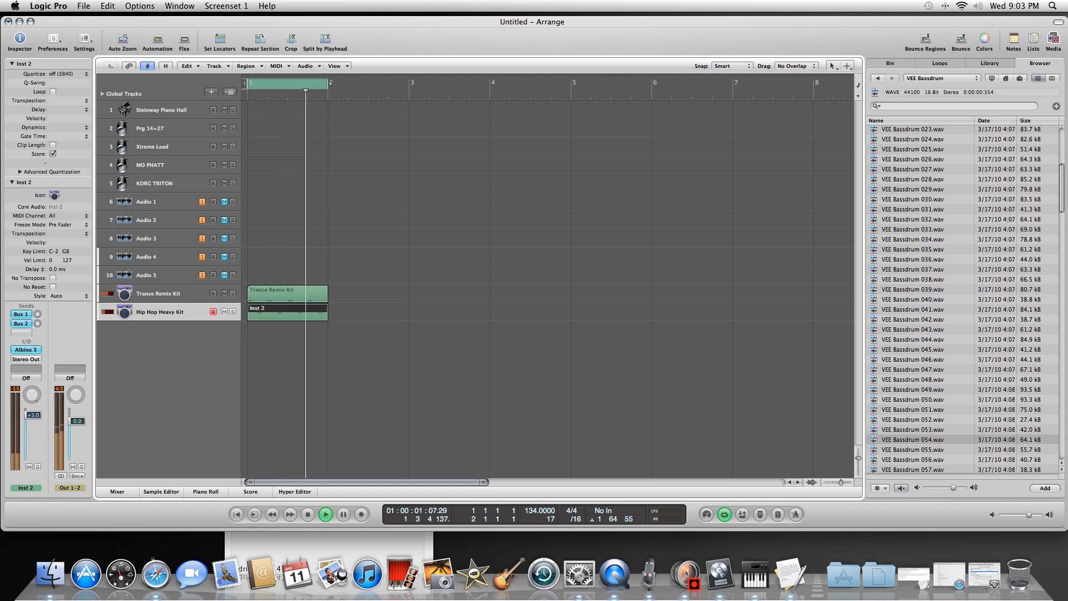
pyautogui.click(308, 514)
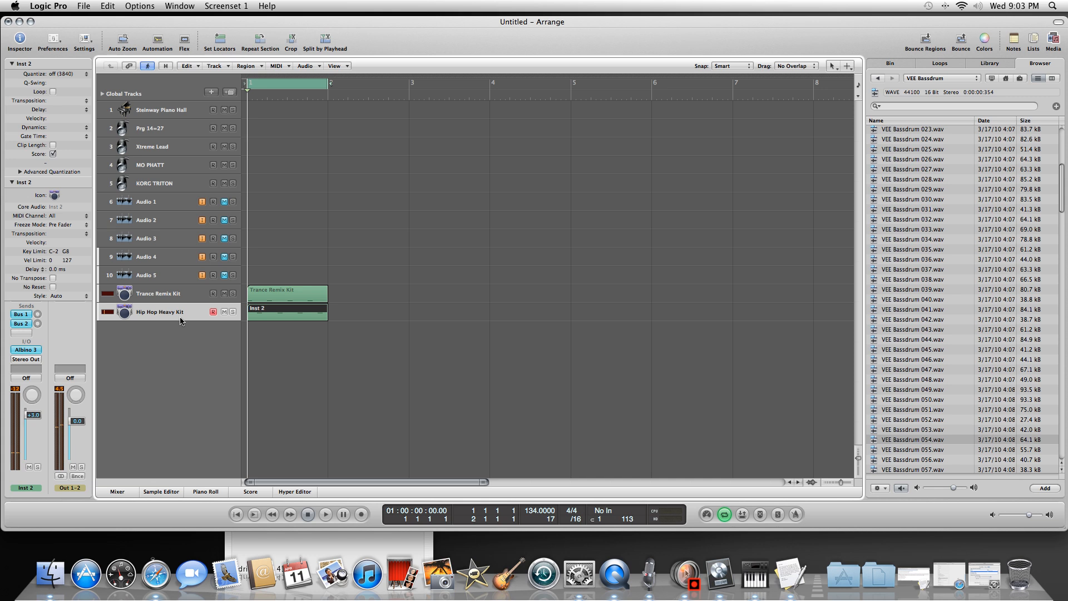
# Step: Duplicate the hi-hat track with its settings and load the Claps 1 preset in the new track's Albino 3
pyautogui.click(232, 95)
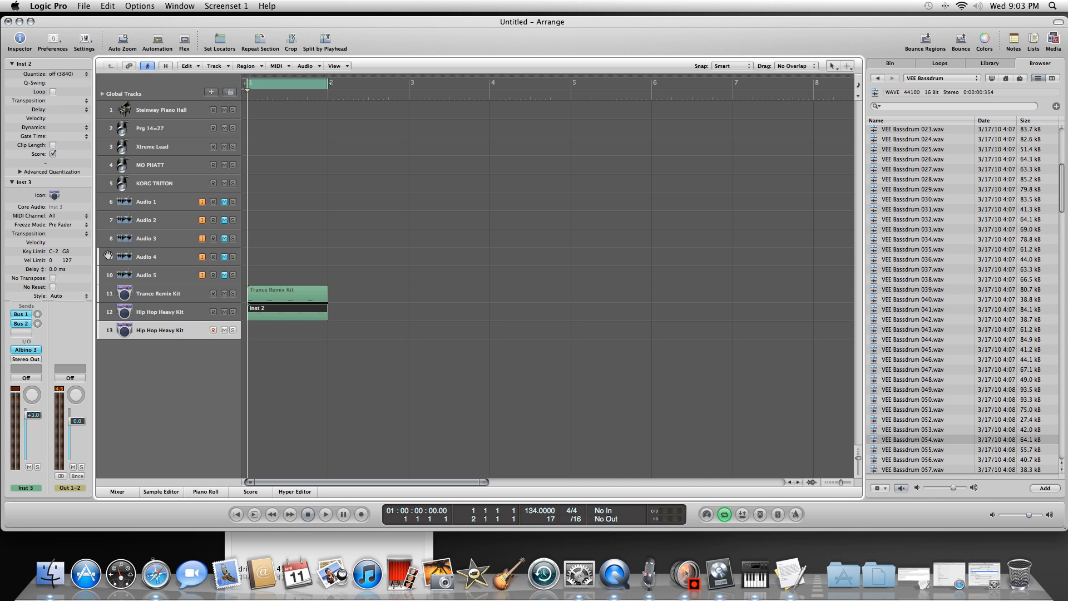
pyautogui.click(25, 352)
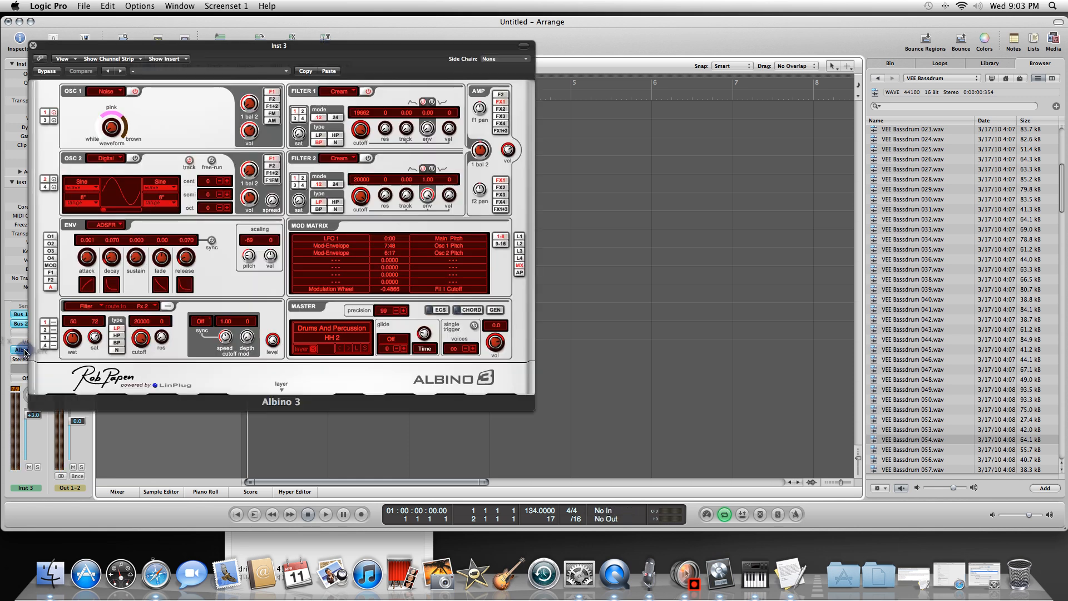
pyautogui.click(334, 338)
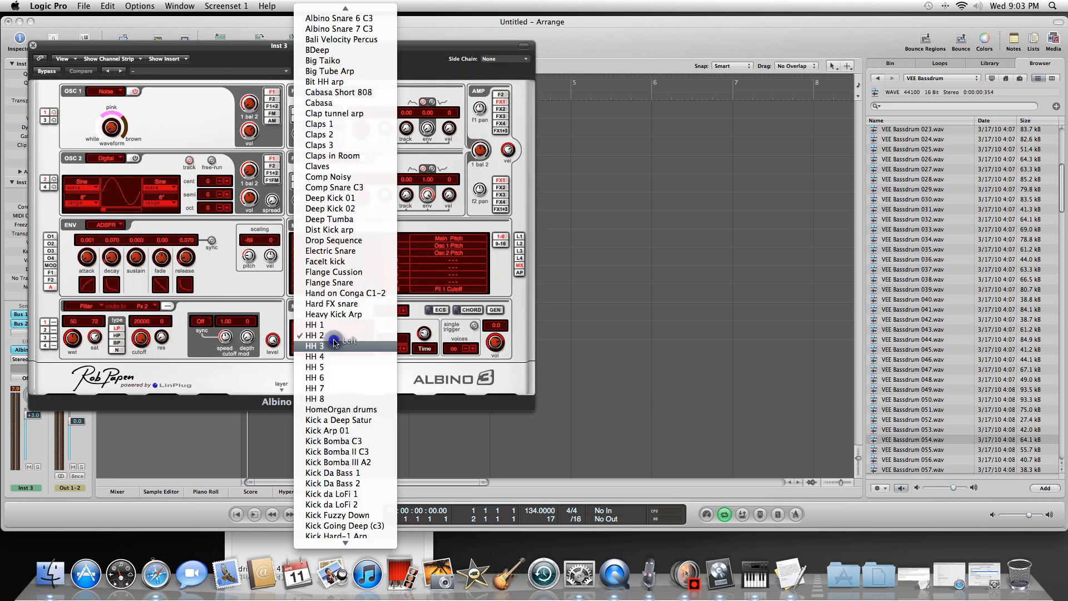
pyautogui.click(339, 123)
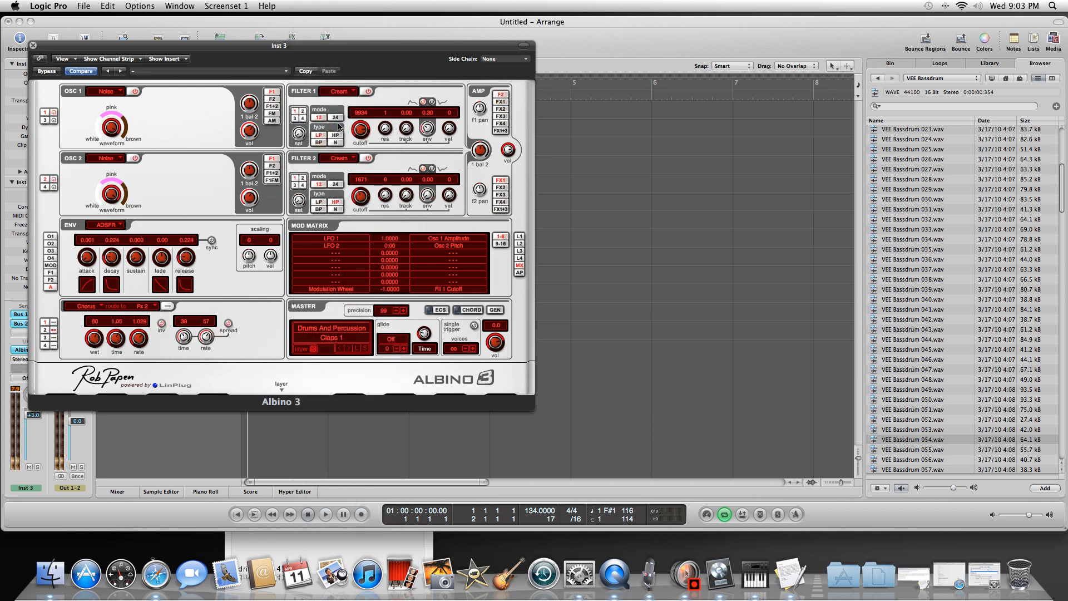
# Step: Audition the Claps 2 and Claps 3 presets in Albino 3, step back to Clap tunnel arp, and close the plug-in window
pyautogui.click(348, 349)
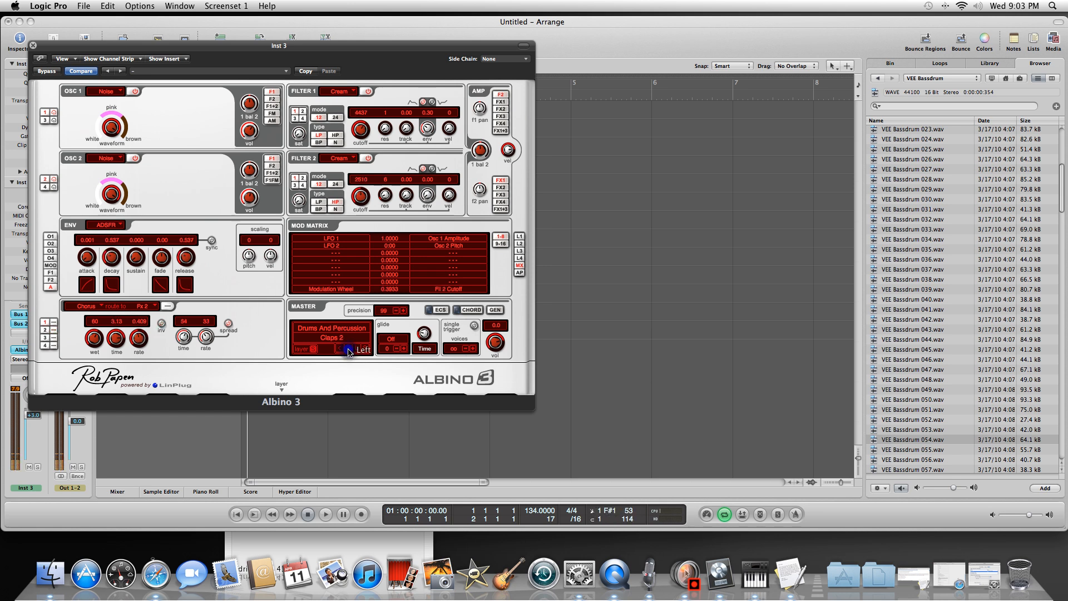
pyautogui.click(348, 350)
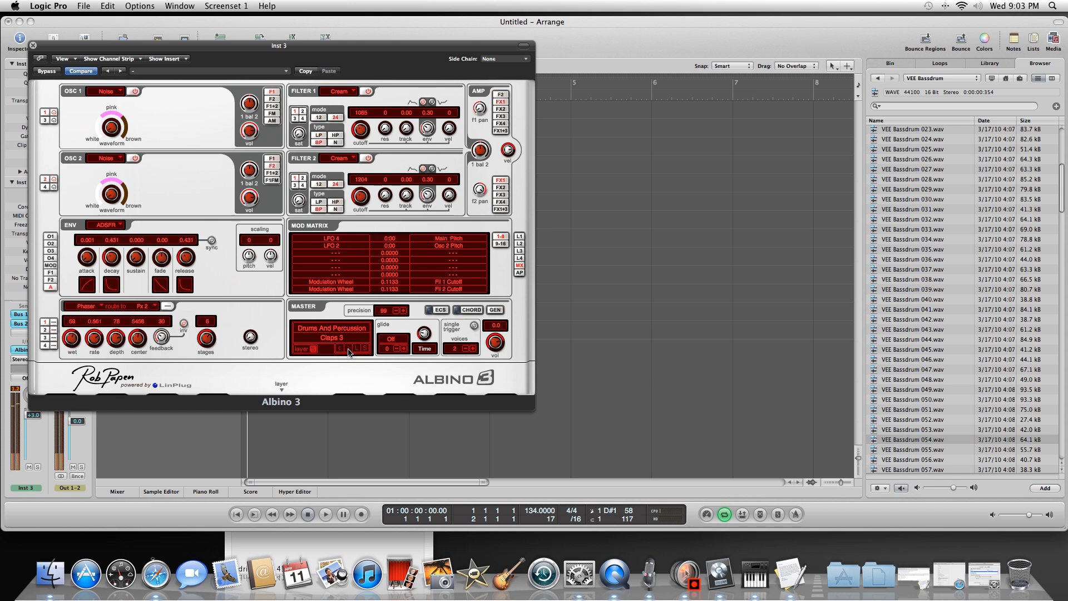
pyautogui.click(341, 351)
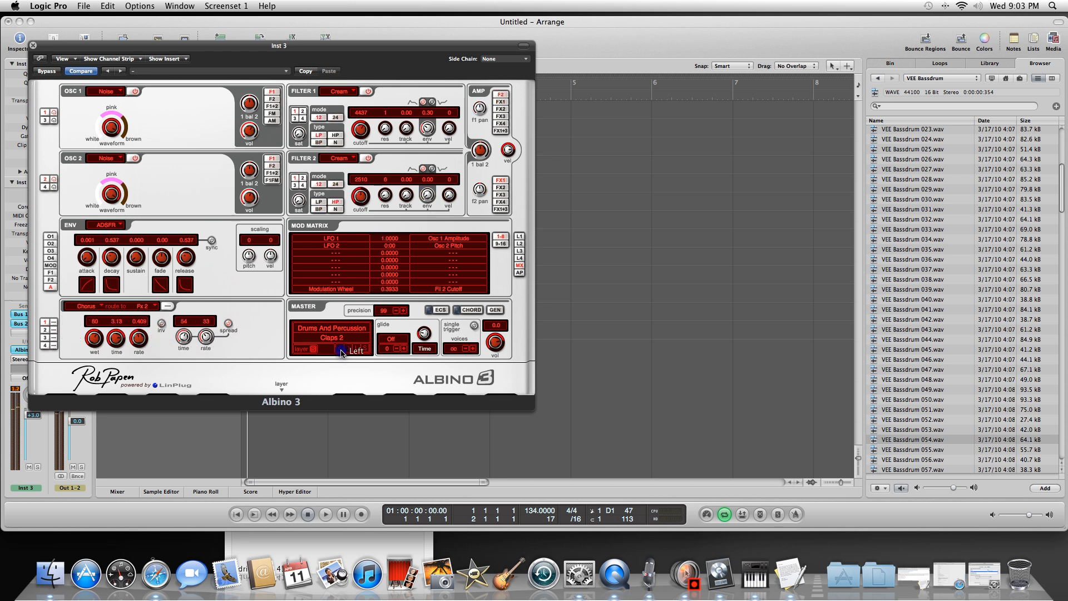
pyautogui.click(341, 351)
pyautogui.click(341, 351)
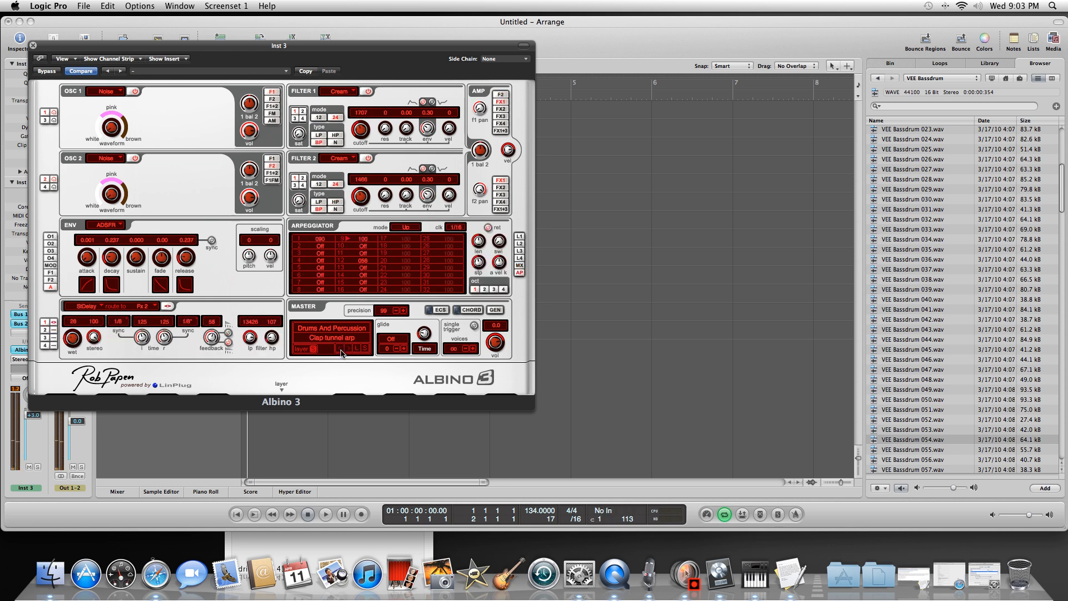
pyautogui.click(34, 48)
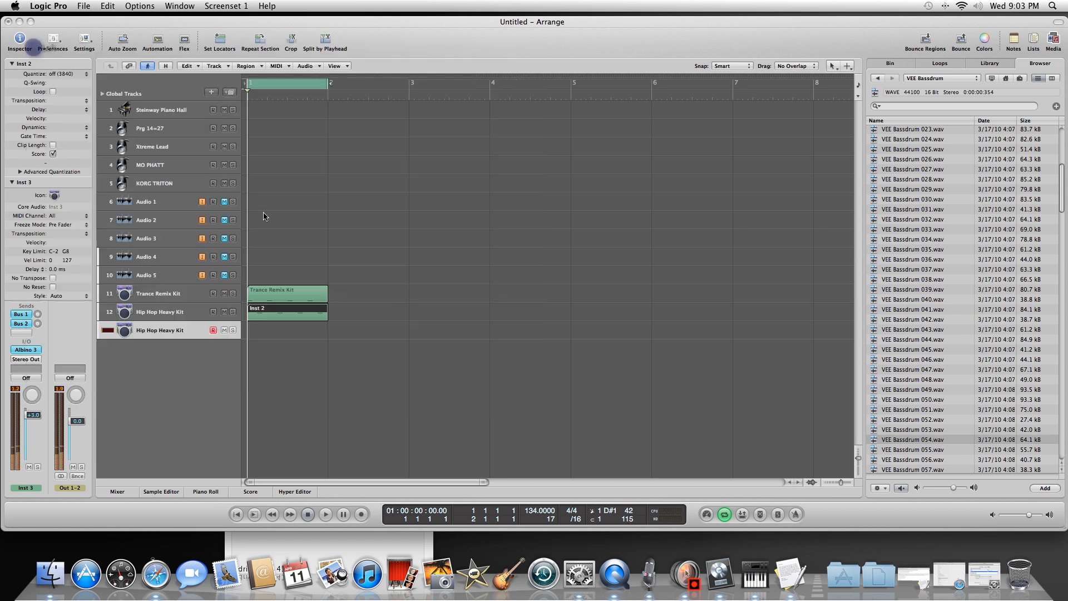
# Step: Record claps on beats 2 and 4 of bar 1 on the Inst 3 track over the loop, and quantize the region to 1/16-Note
pyautogui.click(325, 514)
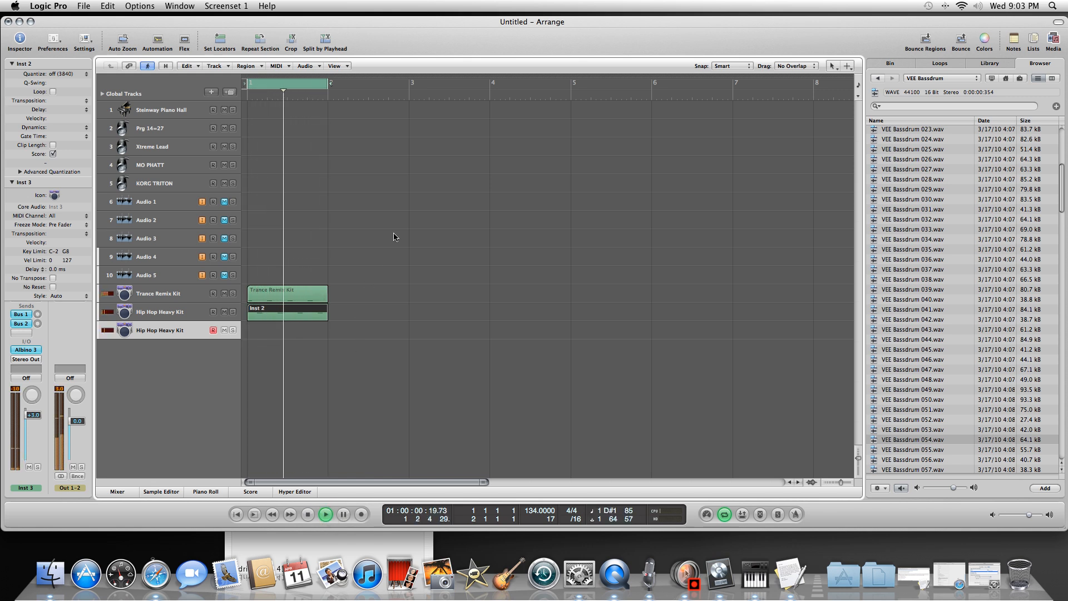
pyautogui.press('space')
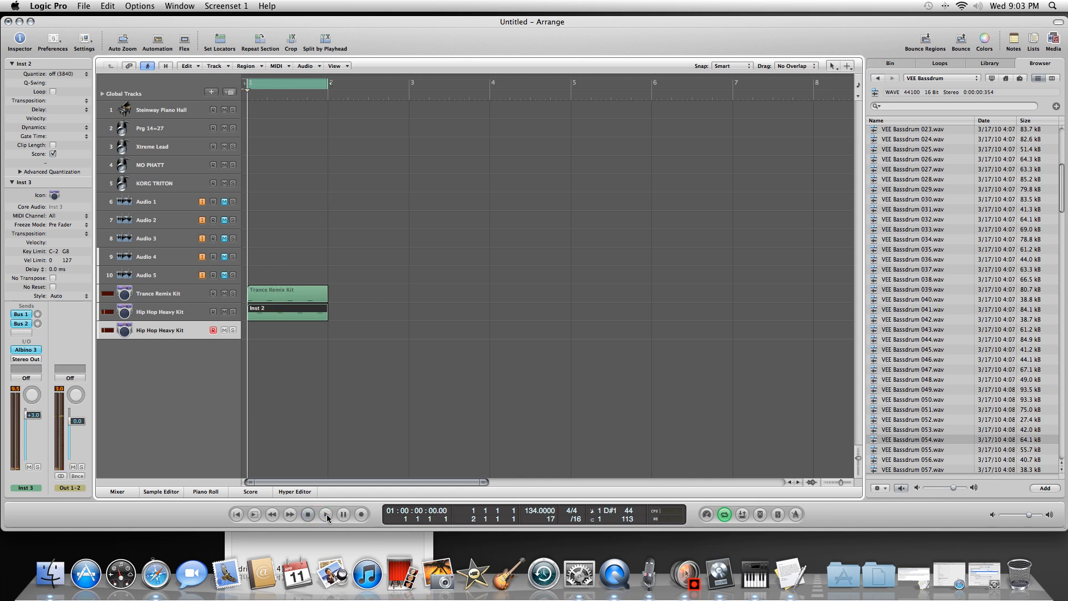
pyautogui.click(326, 514)
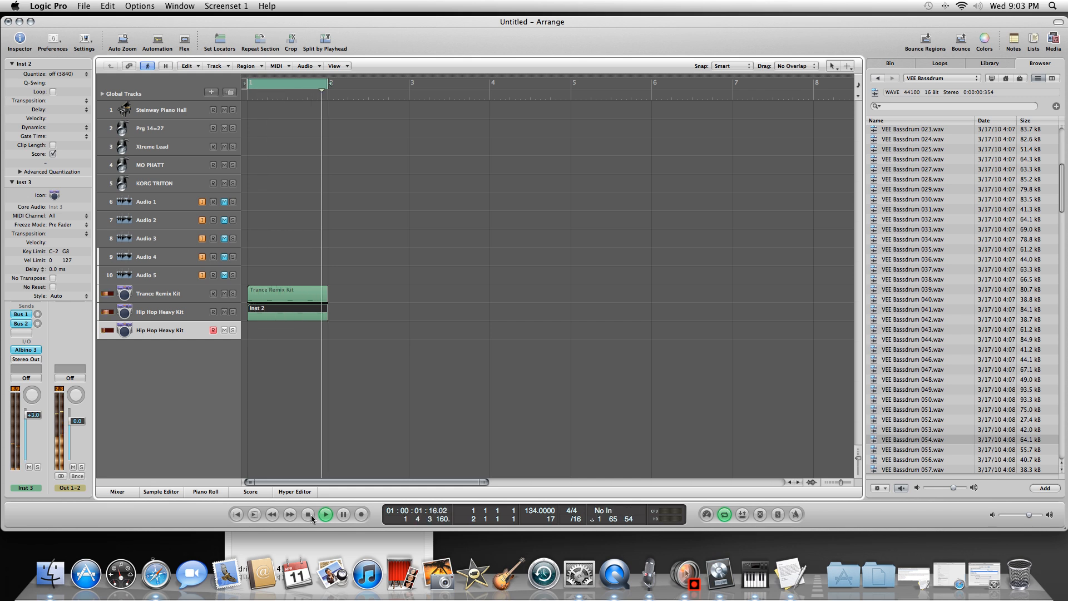
pyautogui.press('r')
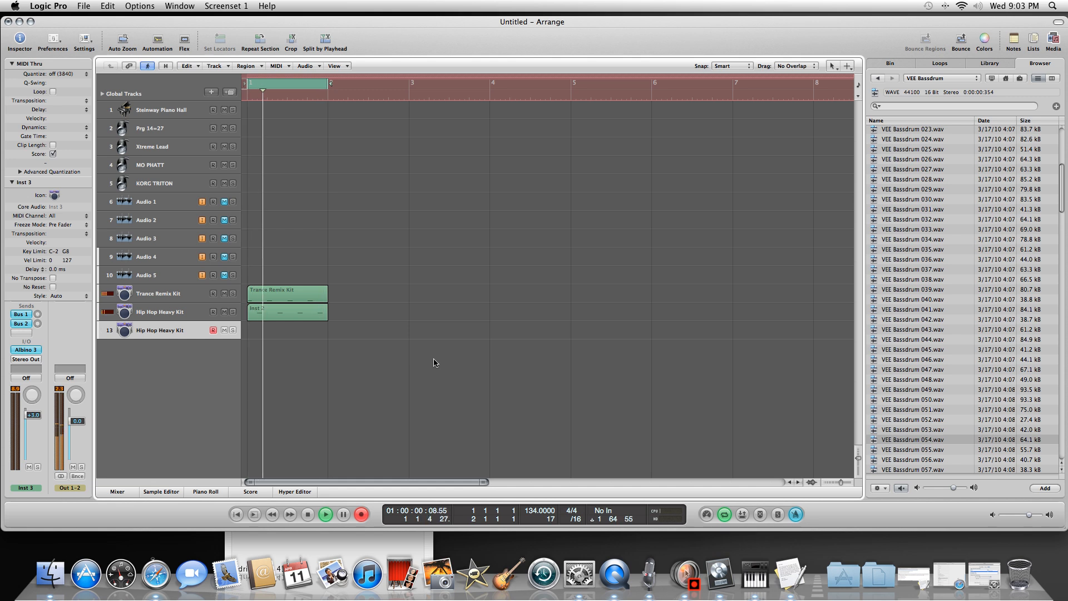
pyautogui.click(326, 514)
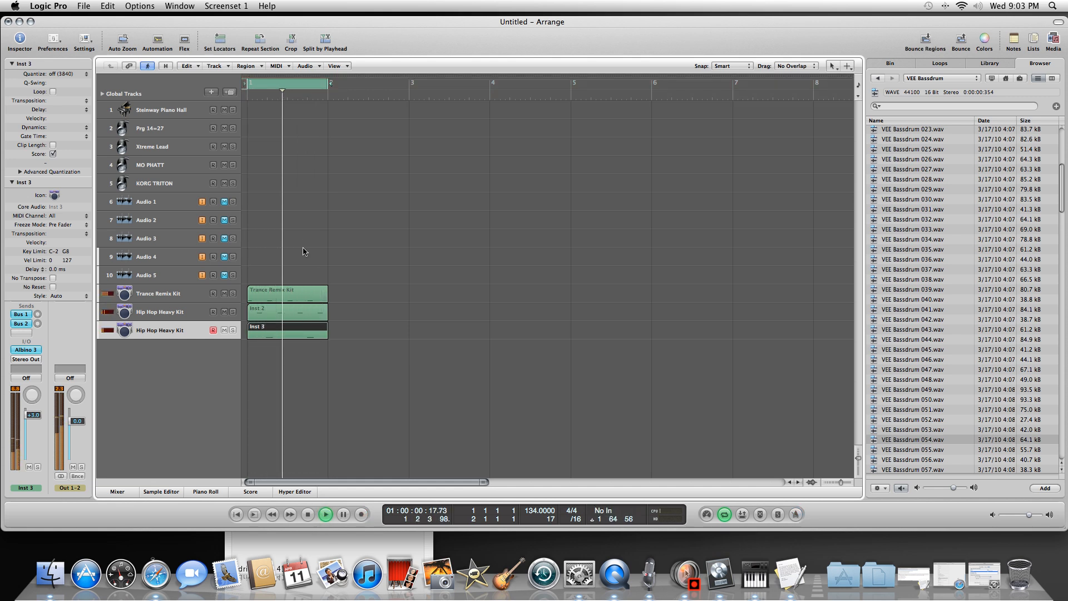
pyautogui.click(86, 74)
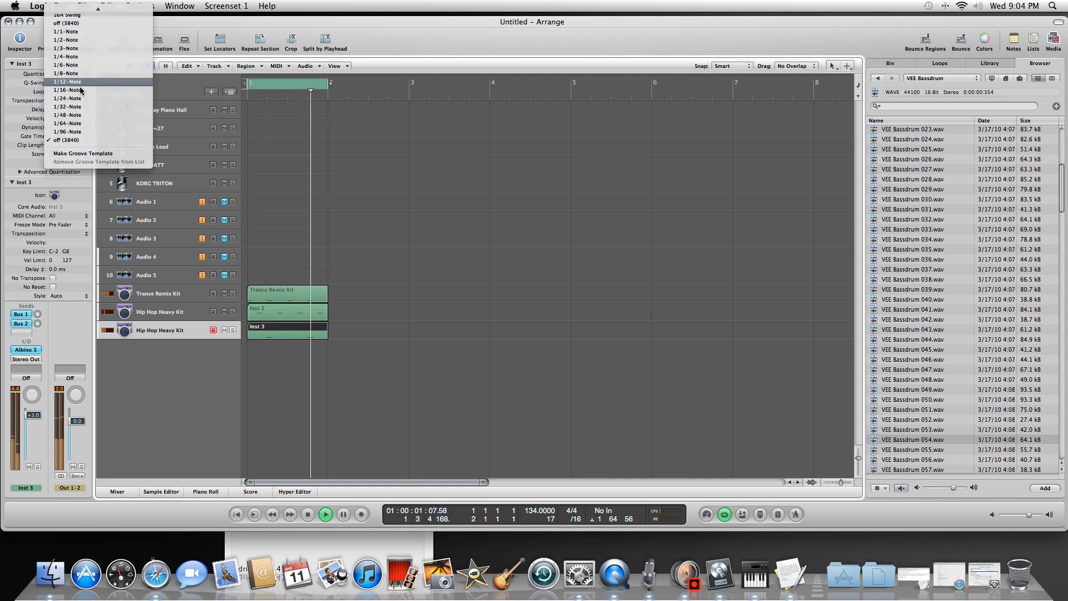
pyautogui.click(81, 90)
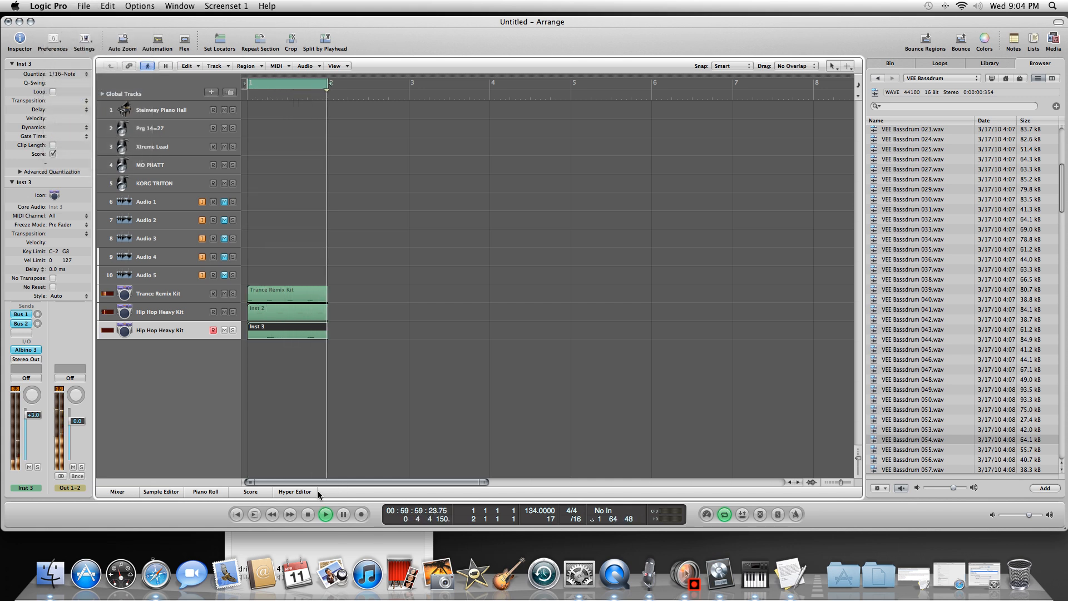
# Step: Open the clap region for note editing, stop playback, and set the velocity of both D#1 notes to 85 in the Event List
pyautogui.doubleClick(283, 330)
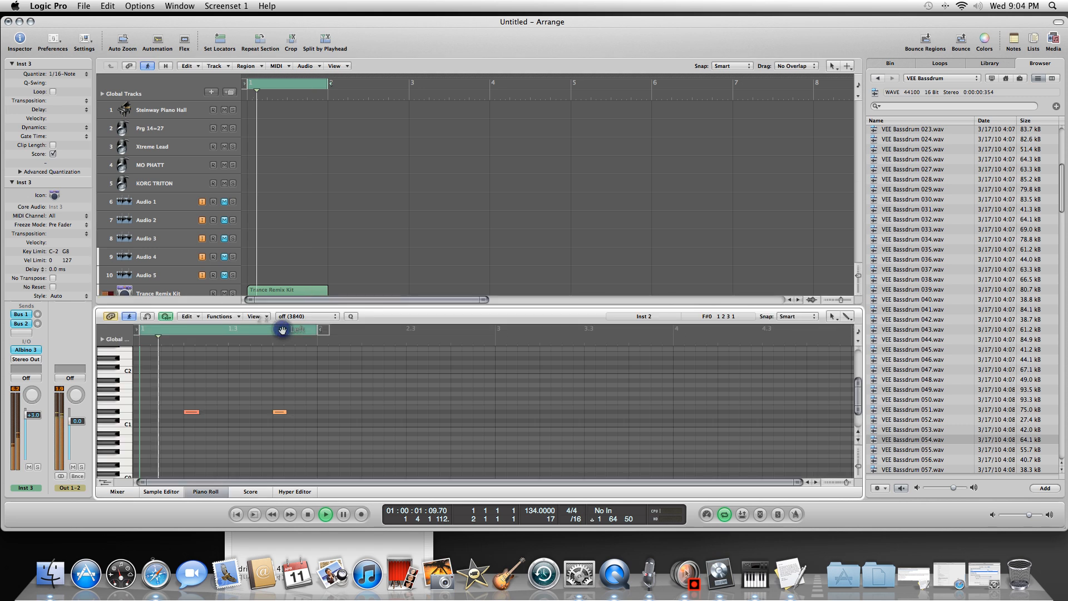
pyautogui.click(191, 411)
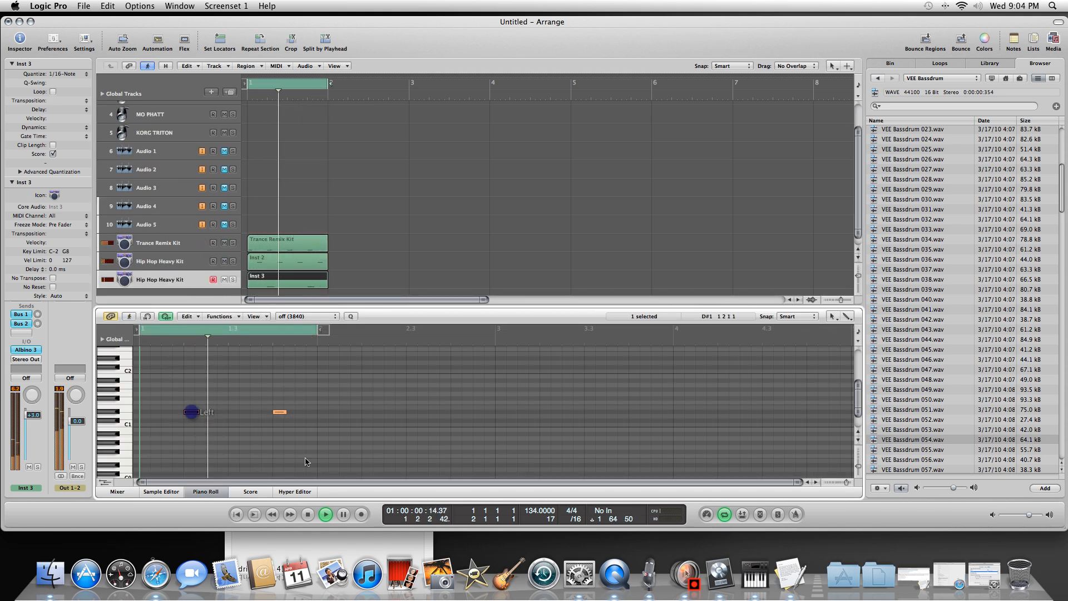
pyautogui.press('space')
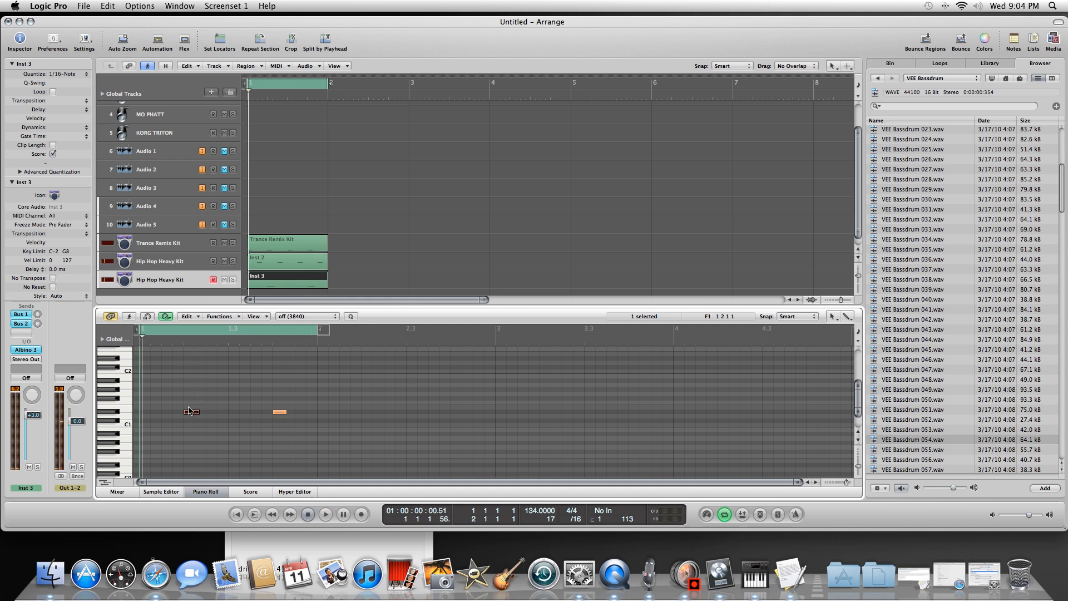
pyautogui.press('d')
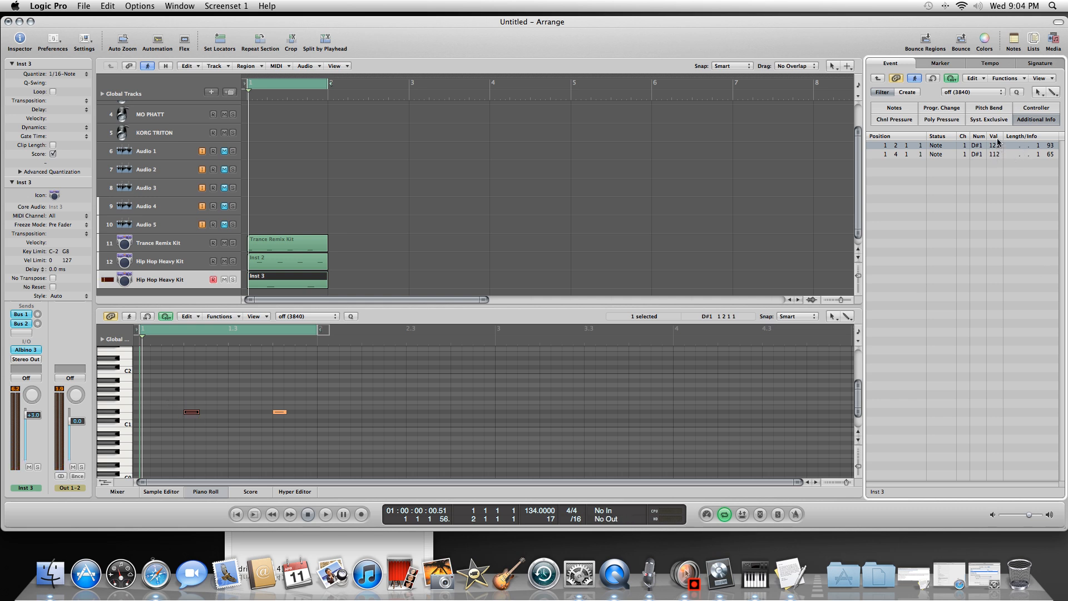
pyautogui.moveTo(998, 144); pyautogui.dragTo(997, 189)
pyautogui.doubleClick(997, 155)
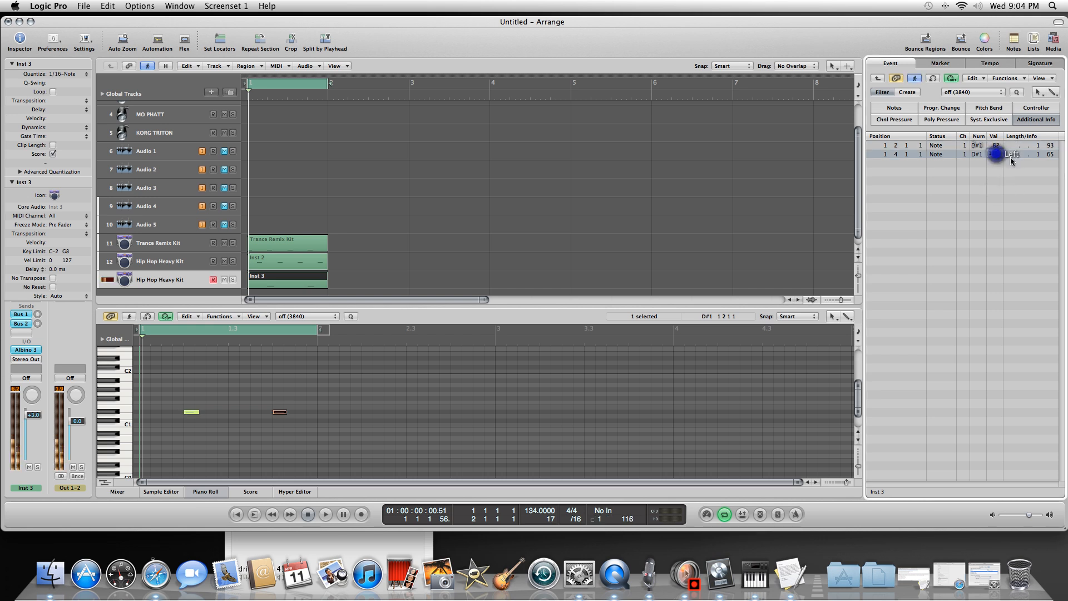
pyautogui.write('112')
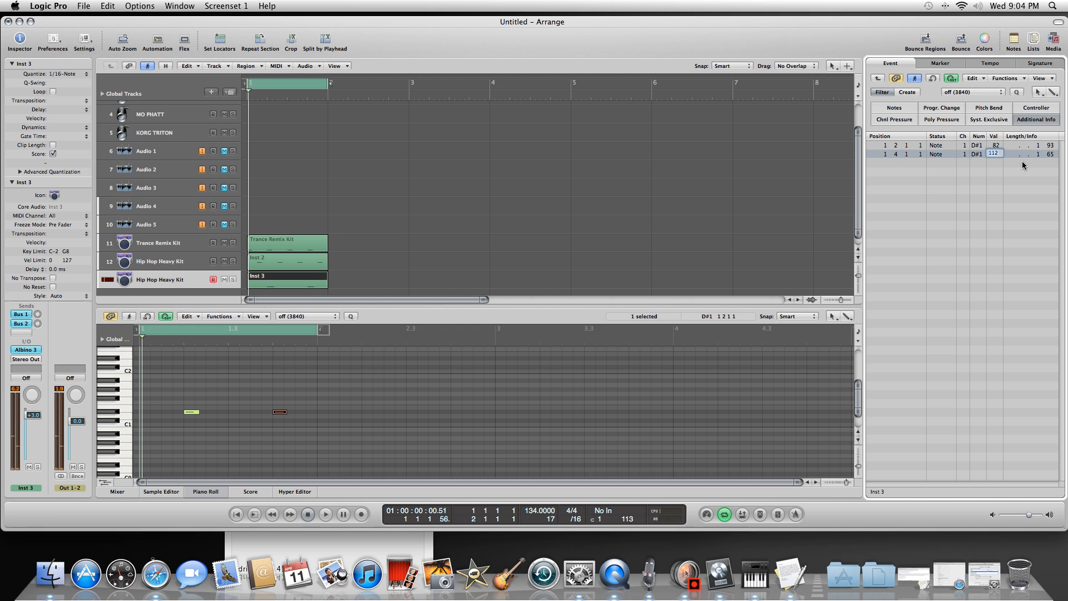
pyautogui.click(997, 146)
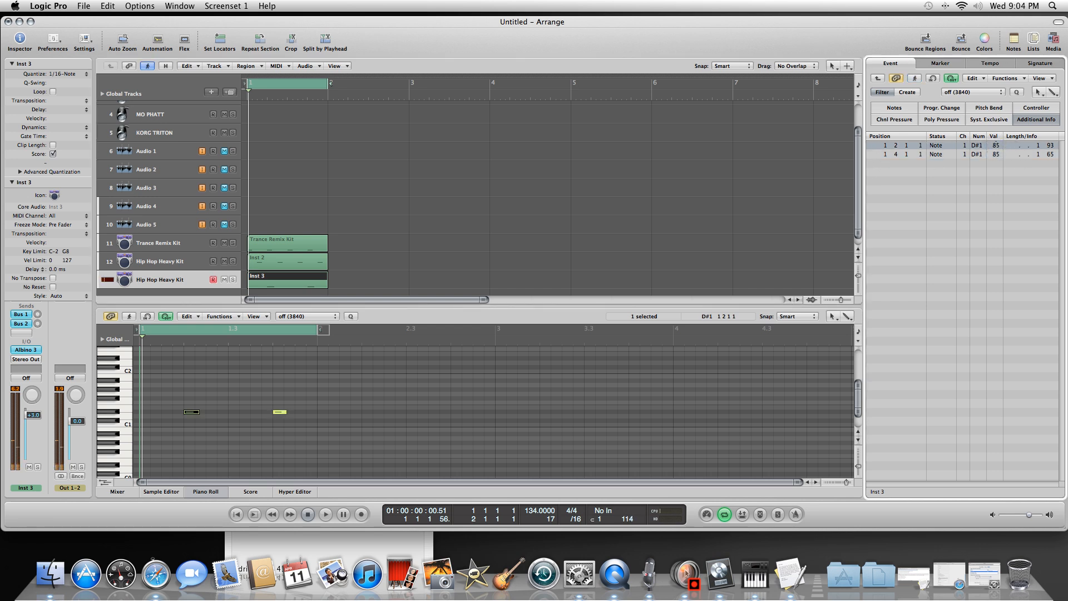
pyautogui.click(996, 143)
# Step: Play the loop to check the softened claps, close the Piano Roll, and stop playback
pyautogui.press('space')
pyautogui.press('space')
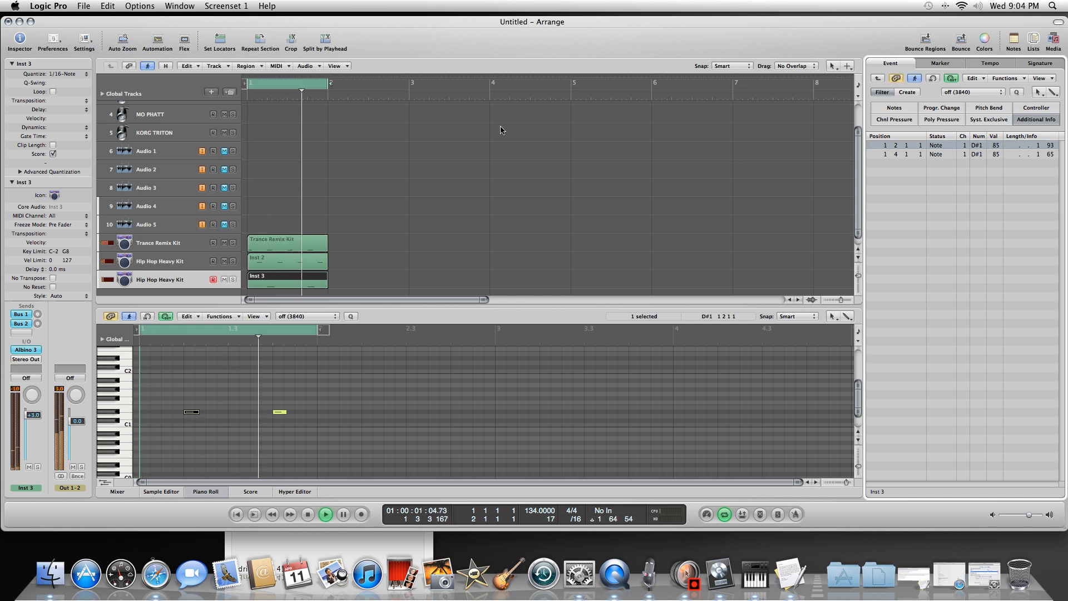
pyautogui.click(206, 491)
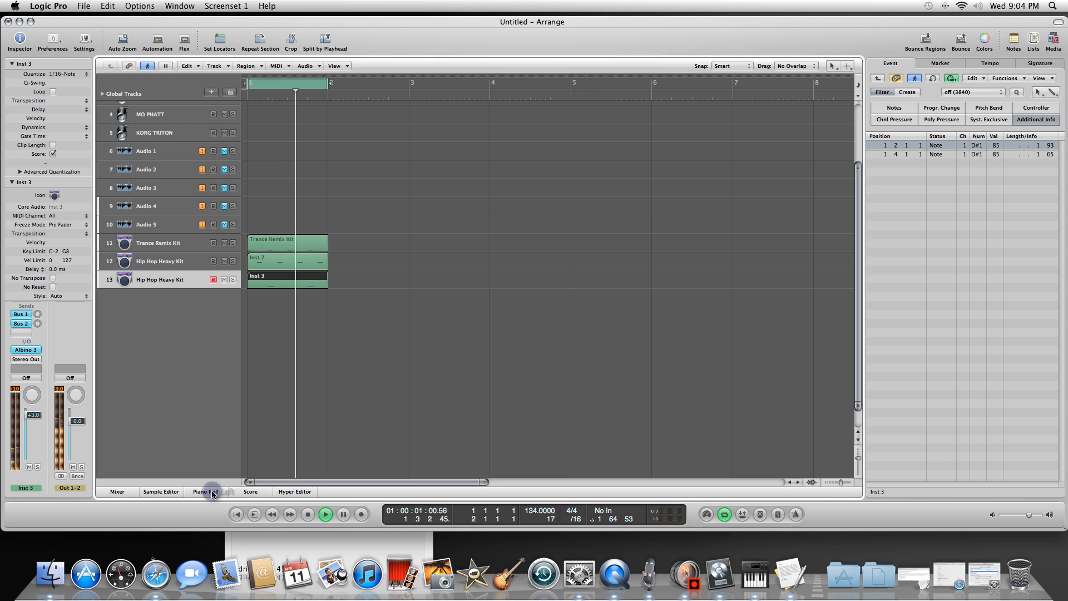
pyautogui.press('space')
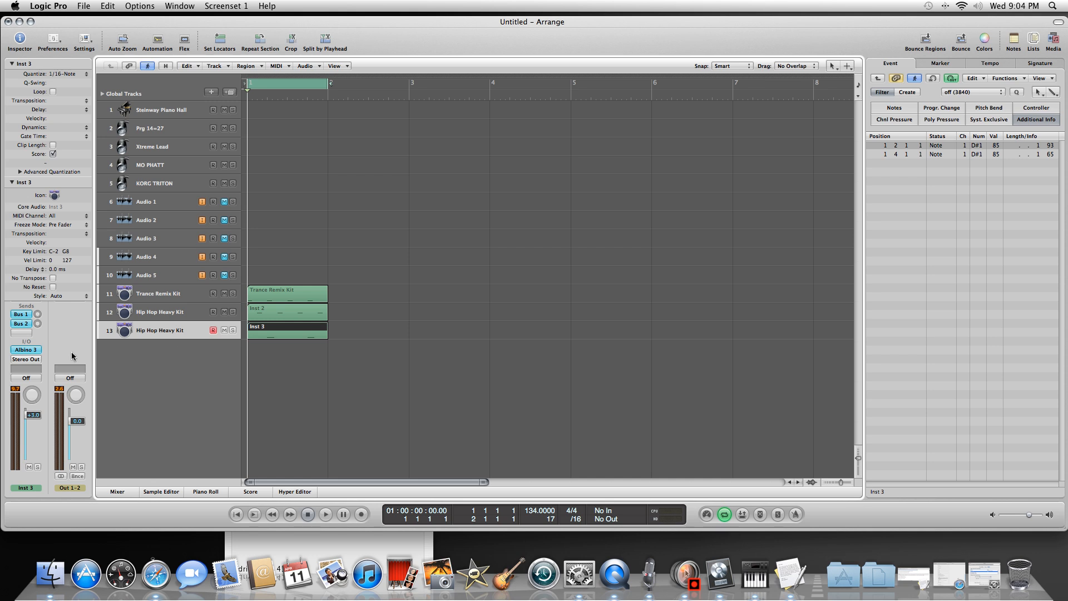
# Step: Duplicate the clap track with its settings, load a stereo Nexus 2 instrument on the new track, and move its window clear of the track list
pyautogui.click(230, 92)
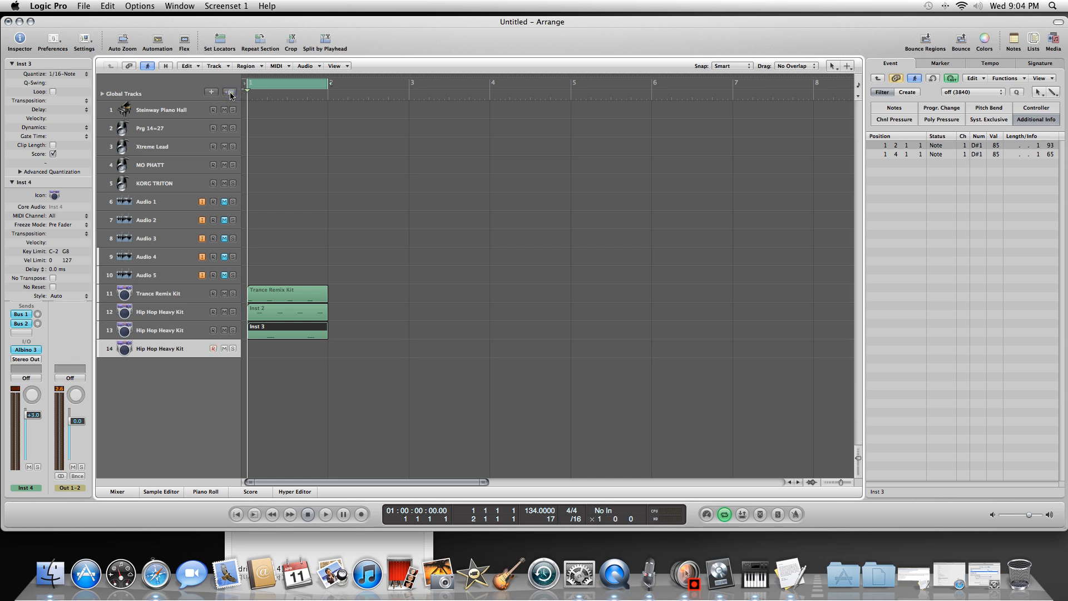
pyautogui.click(26, 351)
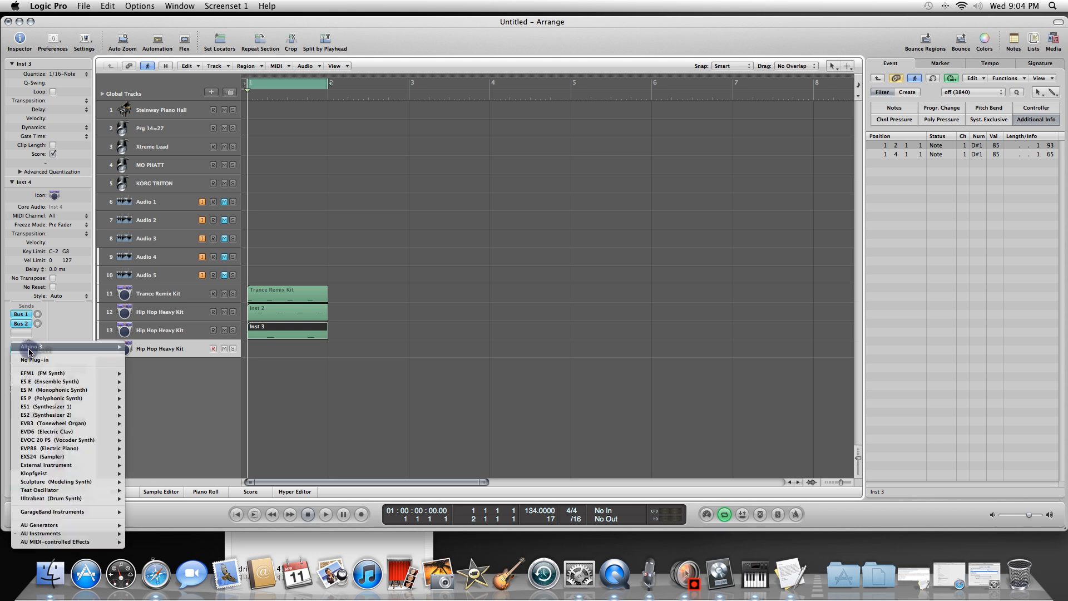
pyautogui.moveTo(65, 524)
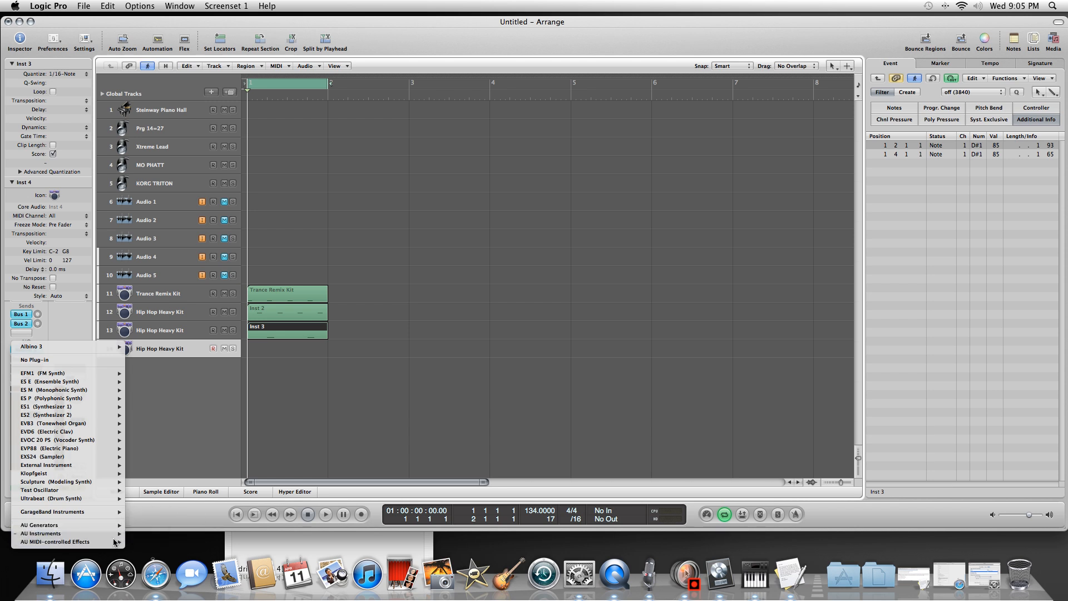
pyautogui.moveTo(198, 536)
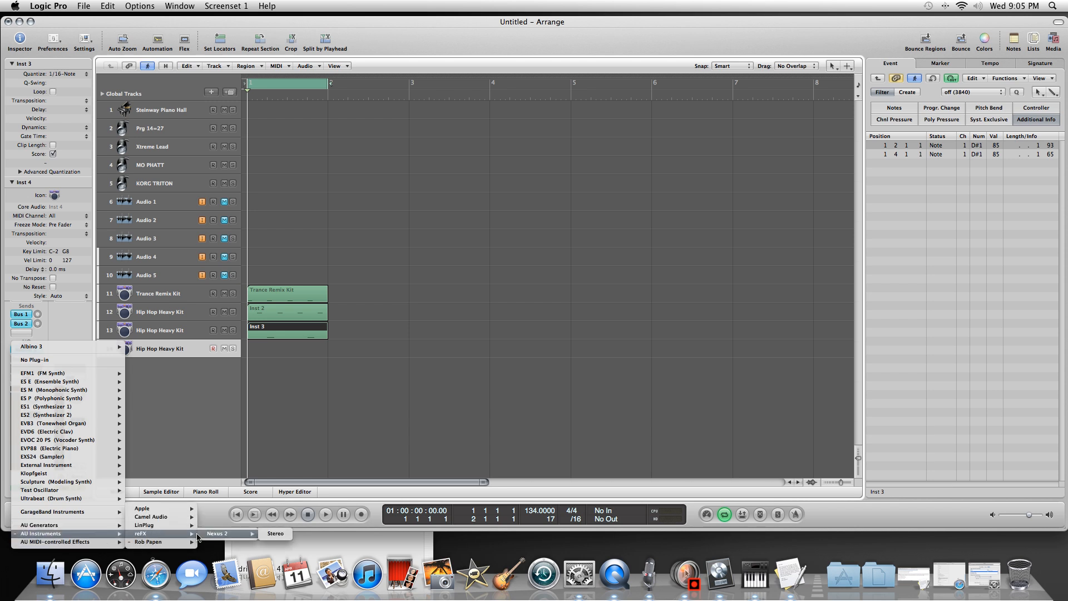
pyautogui.click(275, 535)
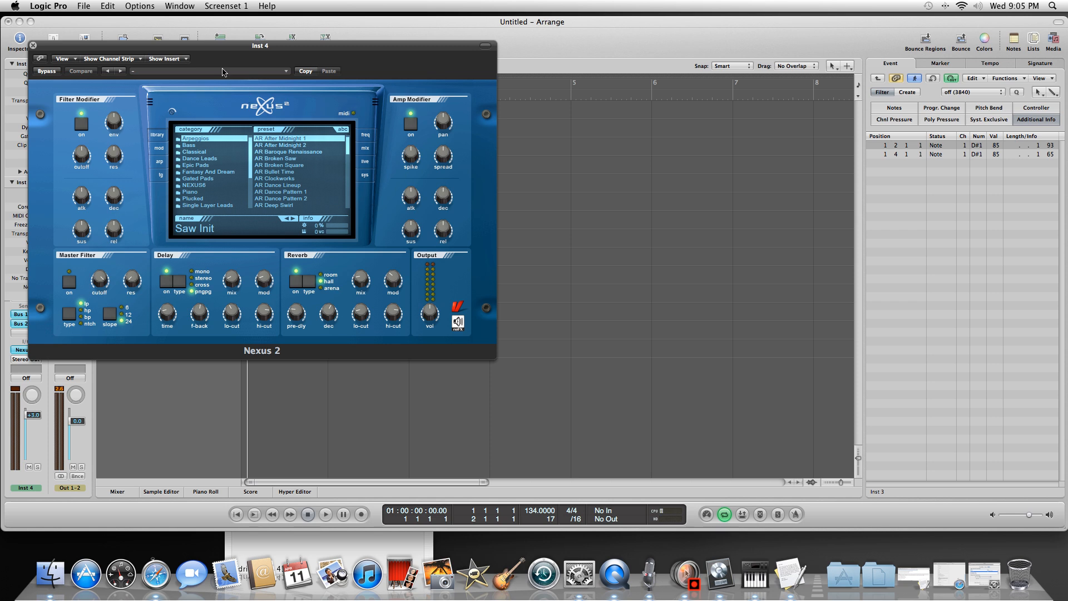
pyautogui.moveTo(206, 51); pyautogui.dragTo(468, 106)
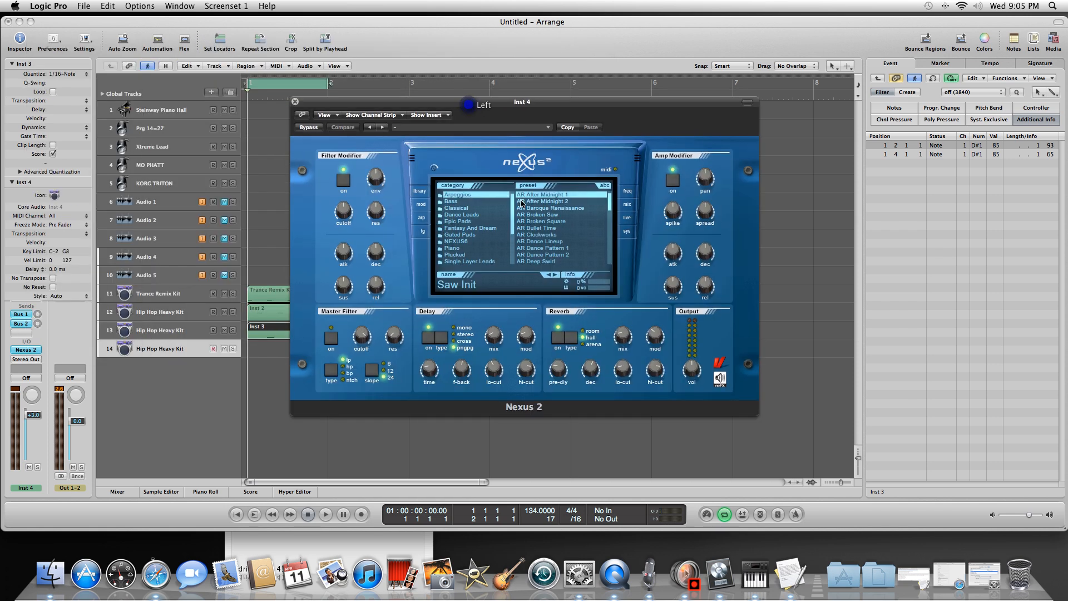
# Step: Load the BA Bare Square preset from the Nexus 2 Bass category and lower the Inst 4 channel volume to -1.2 dB
pyautogui.click(464, 201)
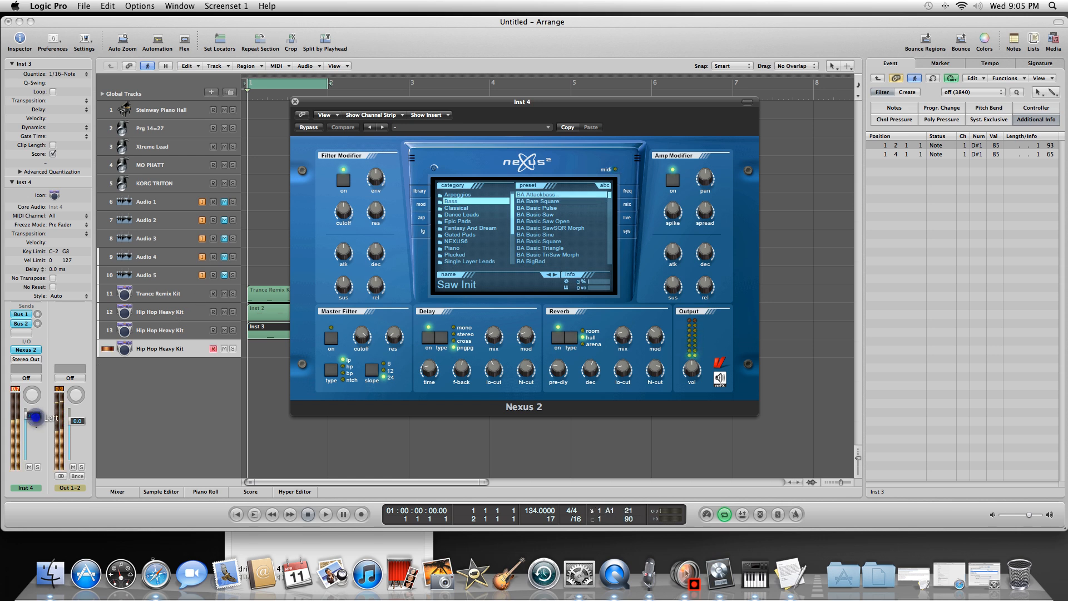
pyautogui.moveTo(34, 416); pyautogui.dragTo(36, 442)
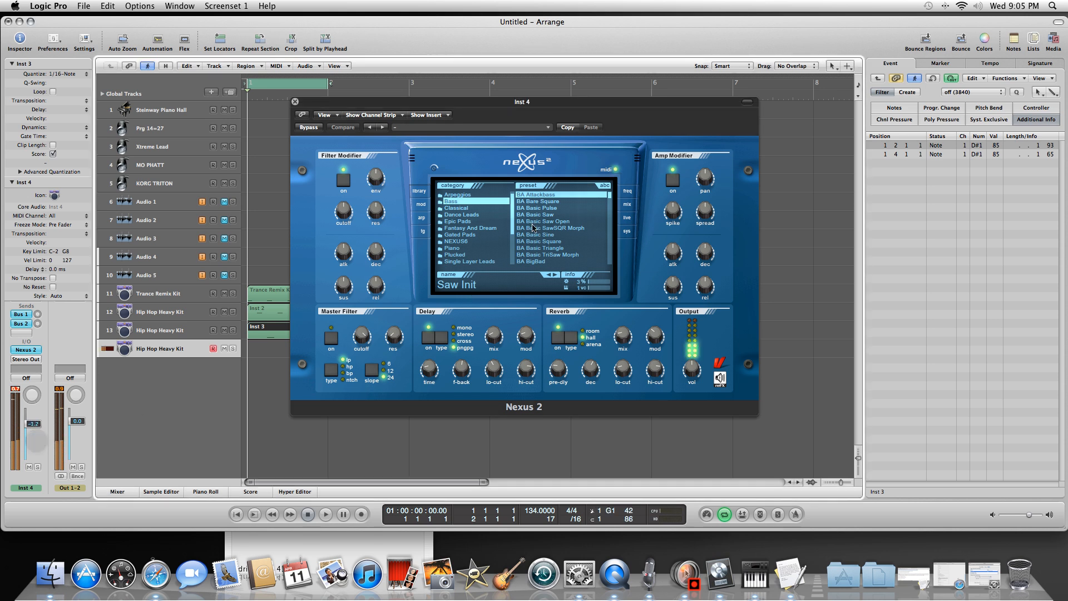
pyautogui.click(542, 202)
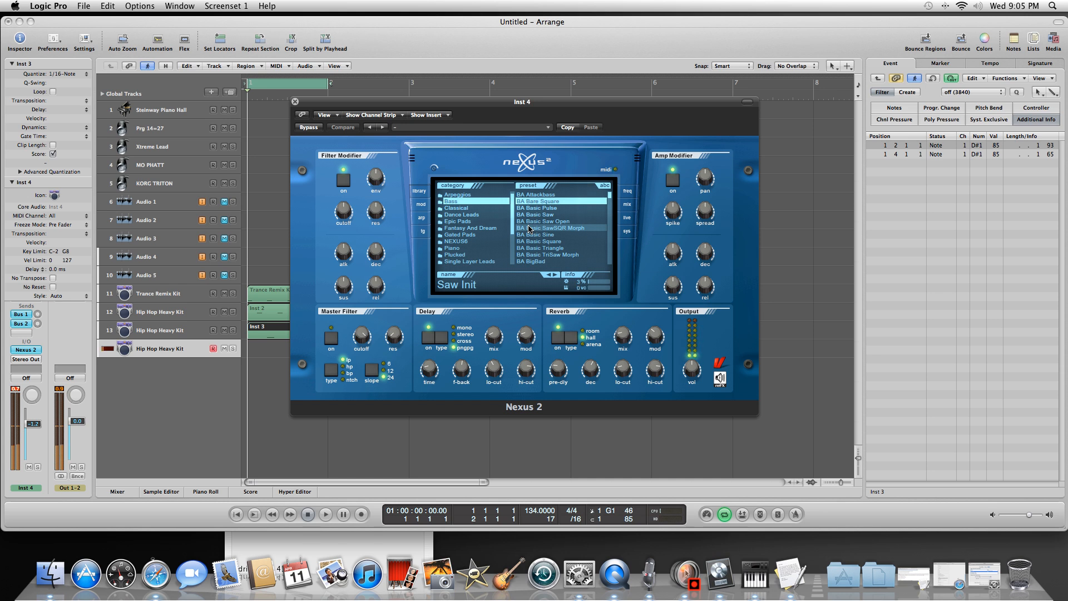
pyautogui.doubleClick(528, 201)
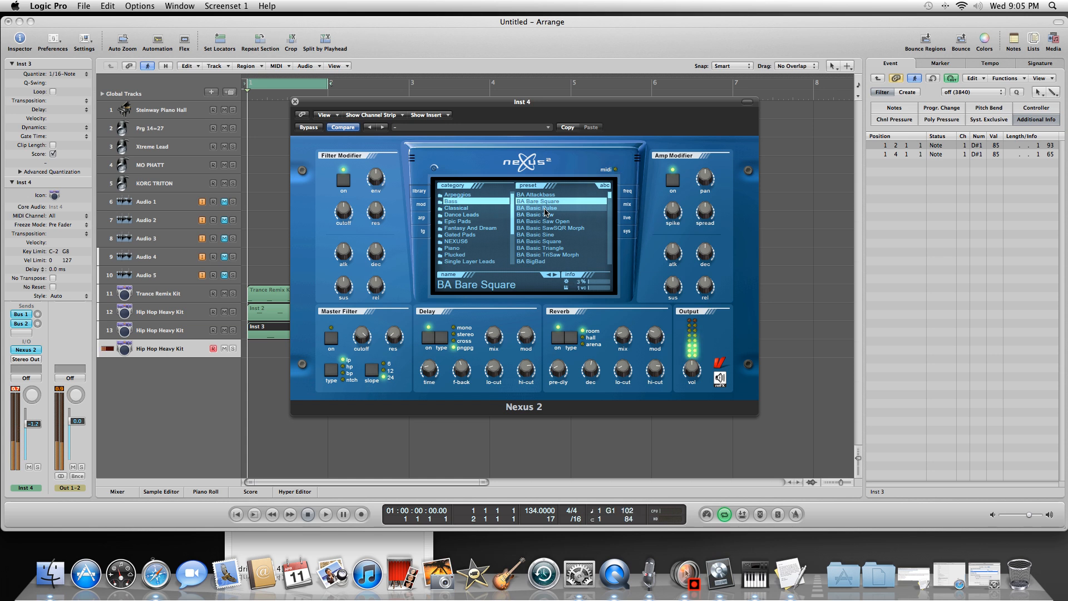
# Step: Load the Bassline 1 pattern from the library of the Nexus 2 arpeggiator
pyautogui.click(421, 219)
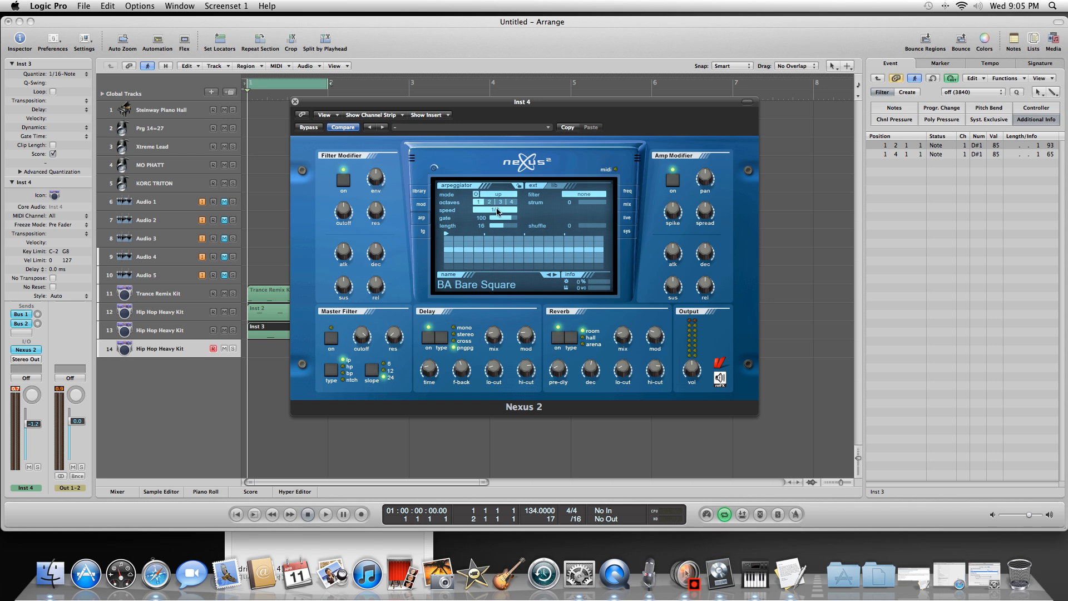
pyautogui.click(550, 189)
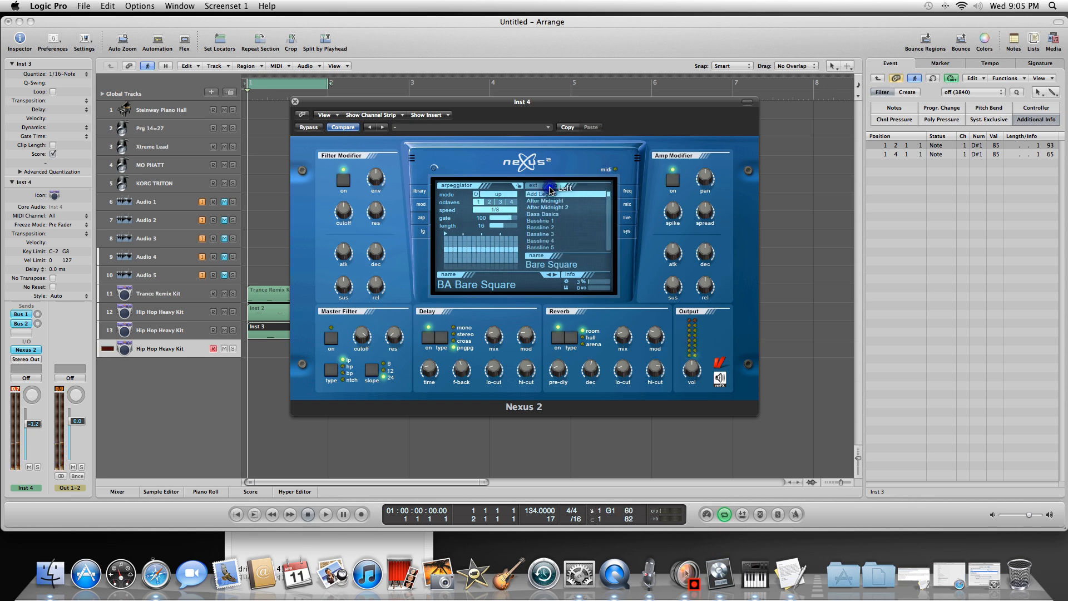
pyautogui.click(543, 221)
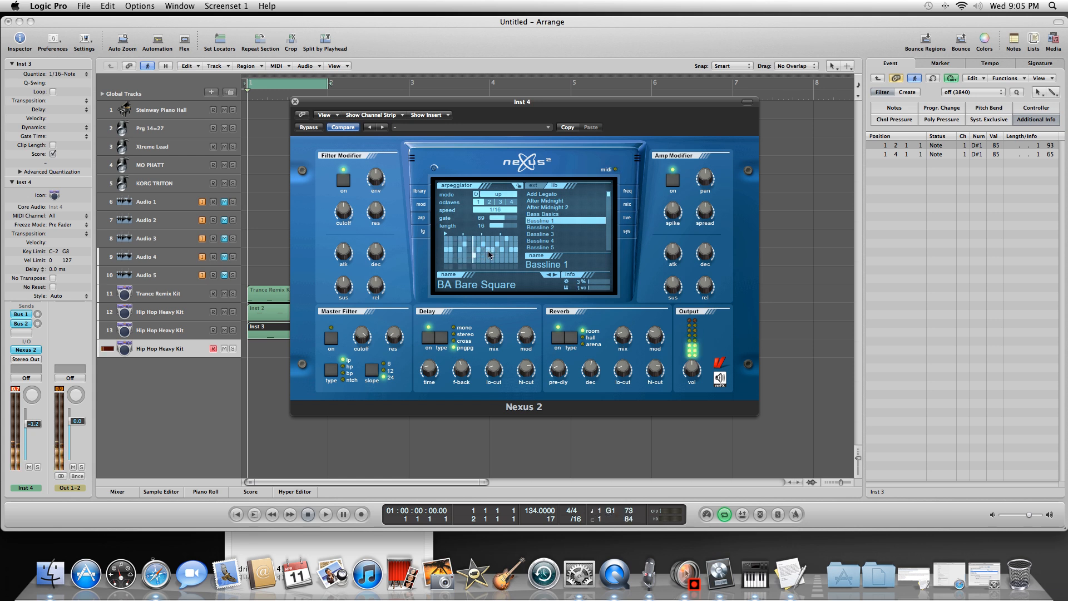
# Step: Try altering steps in the Bassline 1 arpeggio grid and turning the filter modifier's cutoff and envelope knobs
pyautogui.rightClick(489, 253)
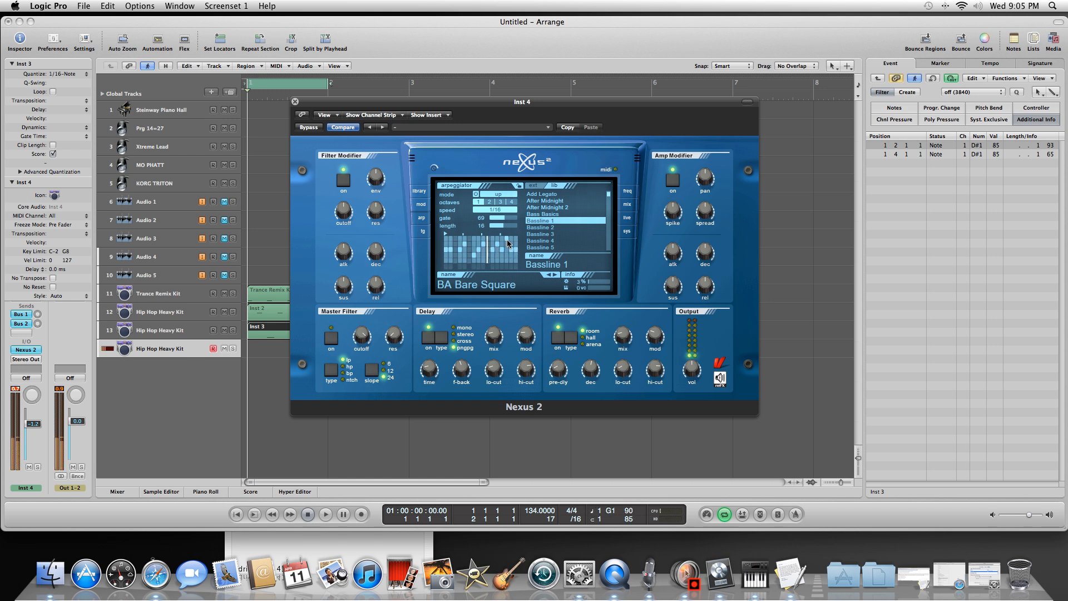
pyautogui.click(507, 241)
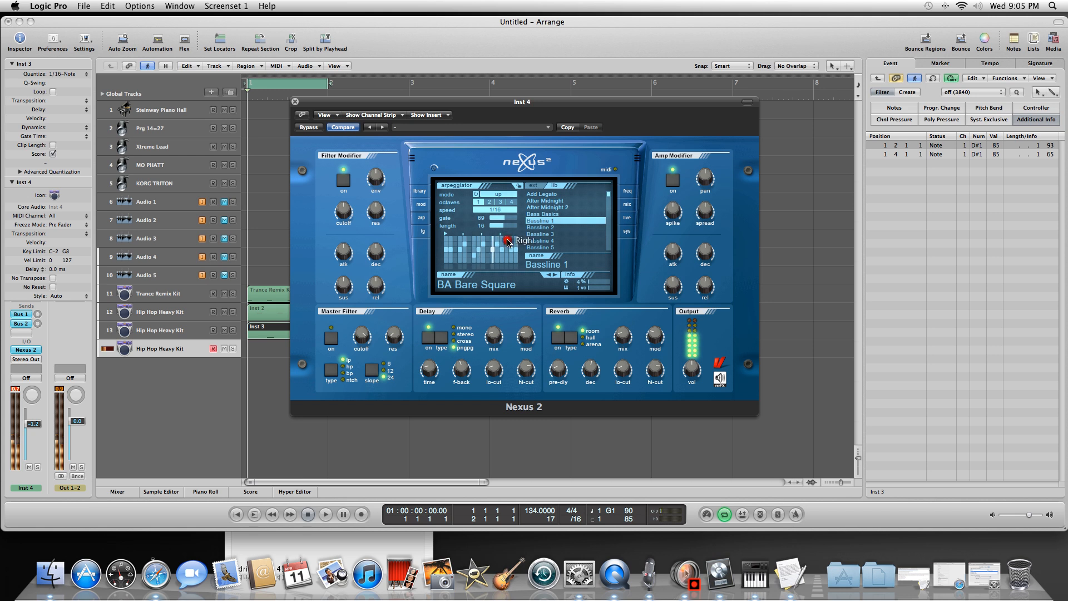
pyautogui.moveTo(347, 206)
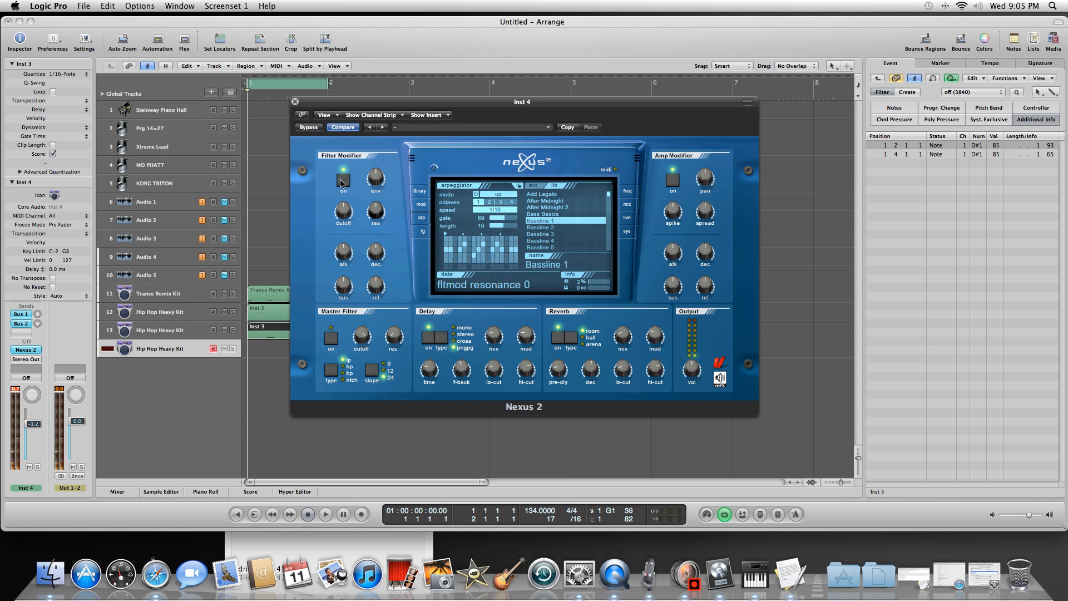
pyautogui.moveTo(345, 207); pyautogui.dragTo(348, 243)
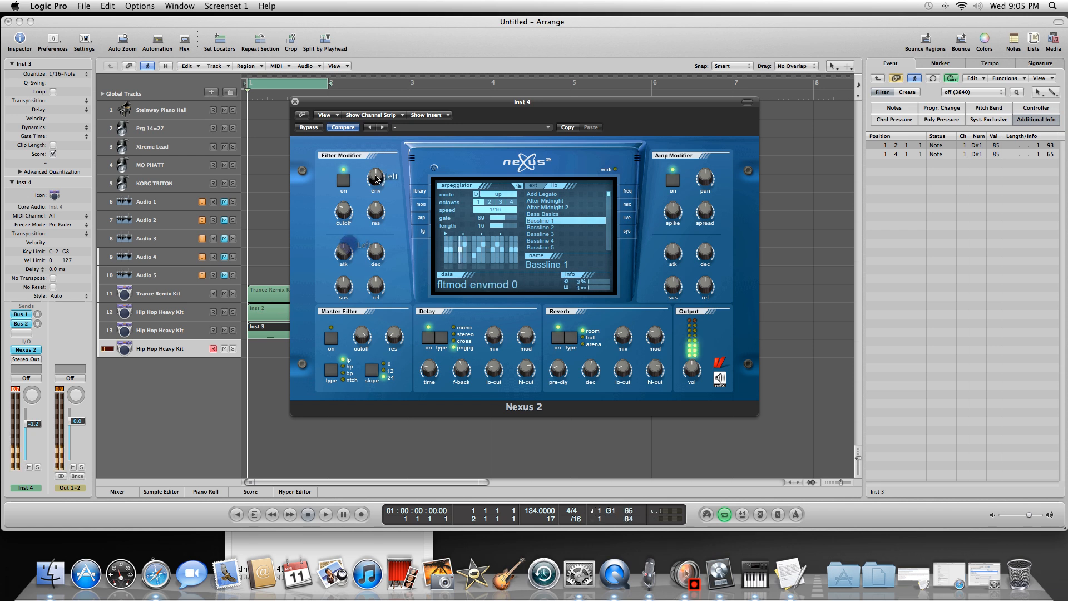
pyautogui.moveTo(375, 178); pyautogui.dragTo(376, 119)
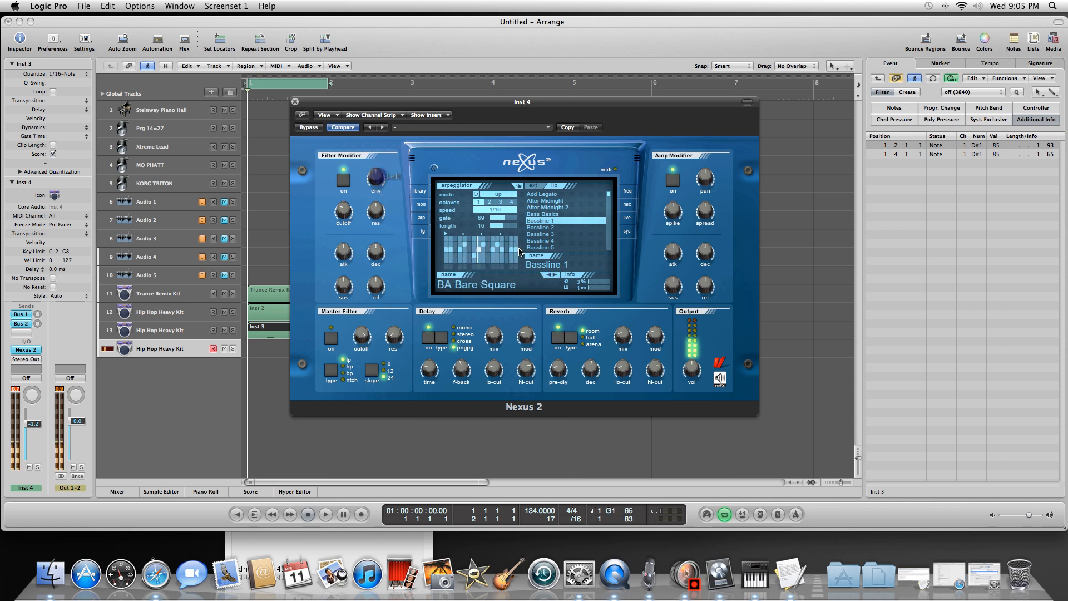
# Step: Audition the Bassline 3, Bassline 4 and Bassline 5 arpeggiator patterns, and load the Hard Shorty pattern
pyautogui.click(558, 238)
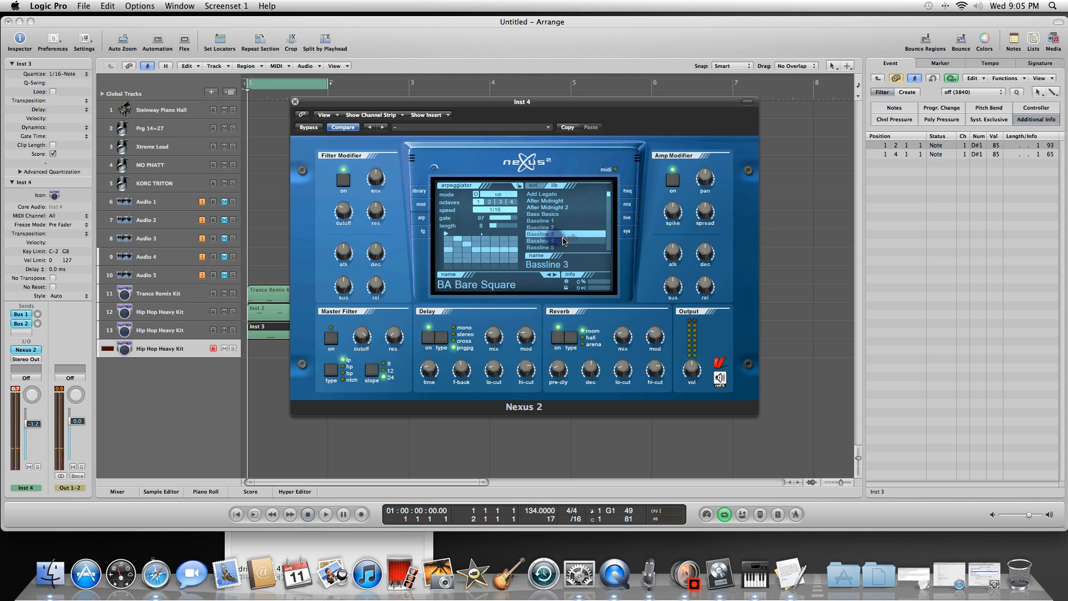
pyautogui.click(556, 245)
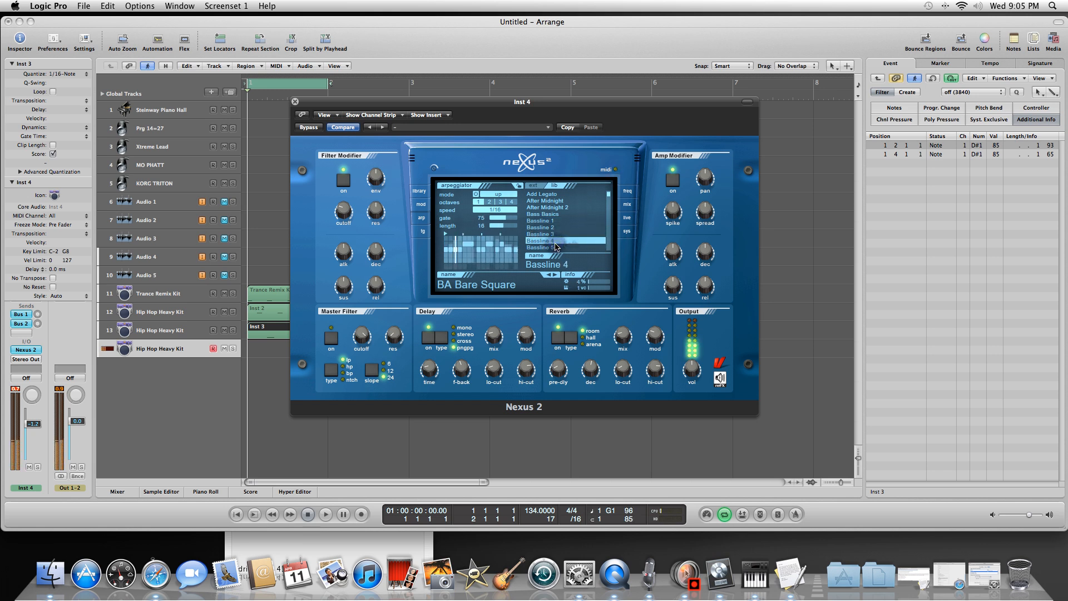
pyautogui.click(555, 248)
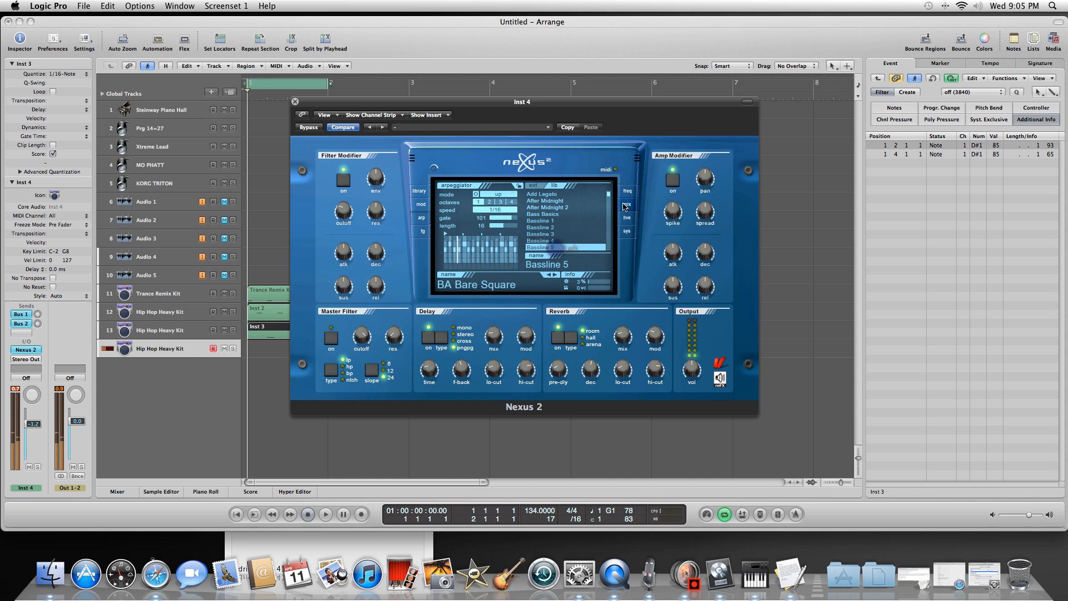
pyautogui.moveTo(609, 196); pyautogui.dragTo(608, 216)
pyautogui.click(560, 214)
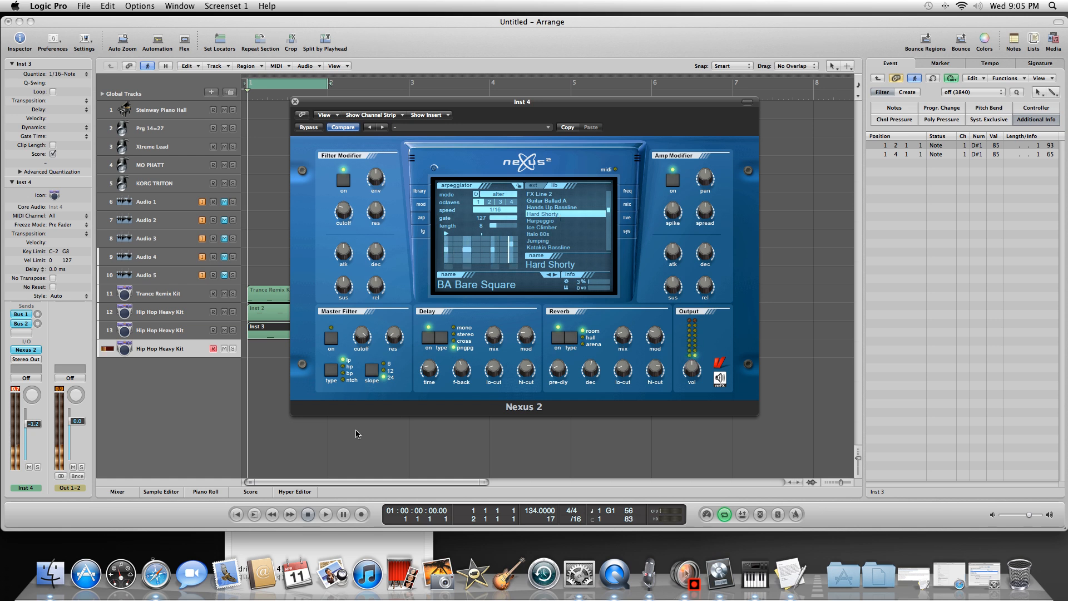
# Step: Play the loop while adjusting the Nexus 2 filter modifier cutoff, and mute the clap track (track 13)
pyautogui.click(326, 515)
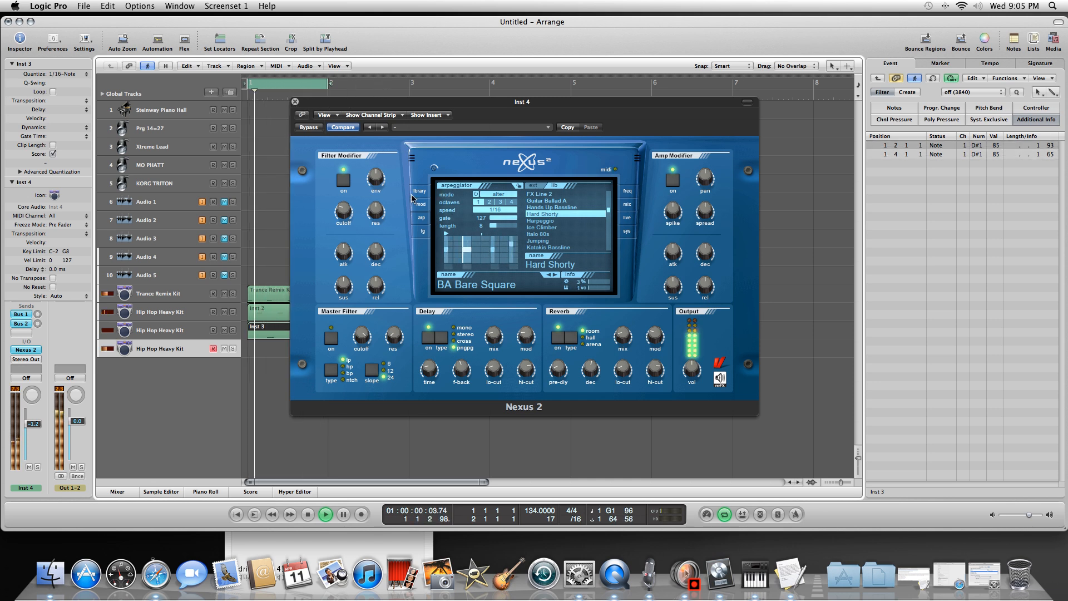
pyautogui.moveTo(343, 210); pyautogui.dragTo(342, 177)
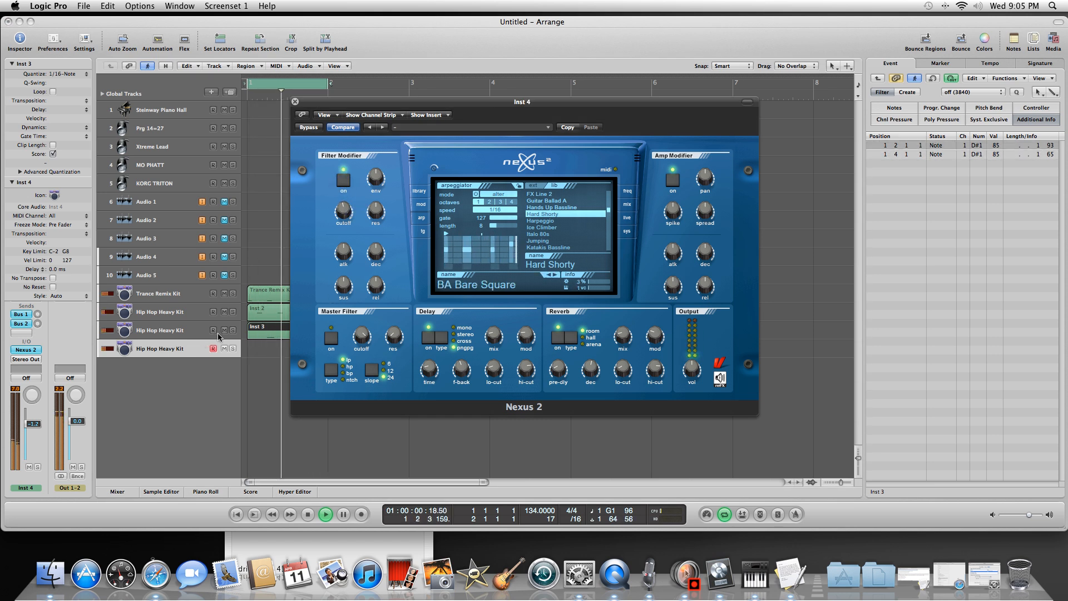
pyautogui.click(224, 330)
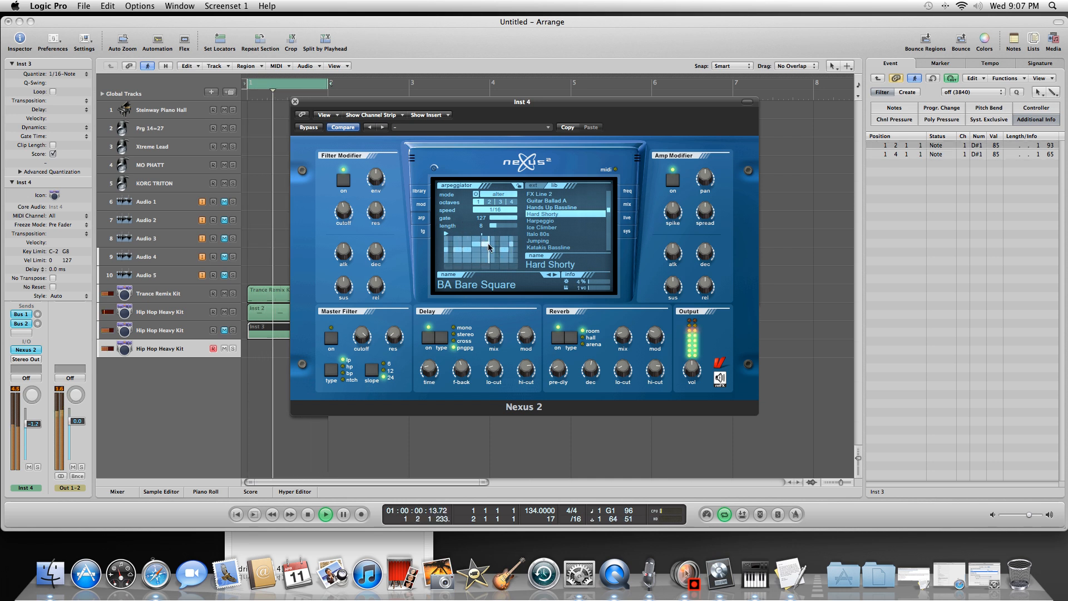
# Step: Try changing a late step of the Hard Shorty pattern and sweeping the filter modifier's envelope and cutoff, and stop playback
pyautogui.click(515, 246)
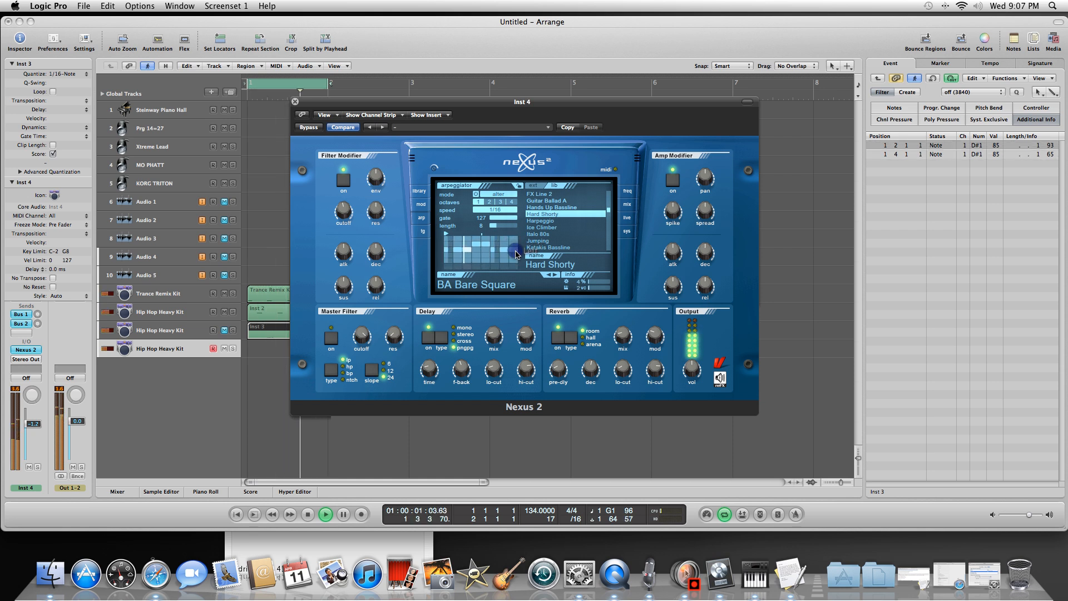
pyautogui.click(377, 174)
pyautogui.moveTo(378, 173); pyautogui.dragTo(372, 118)
pyautogui.moveTo(343, 210); pyautogui.dragTo(345, 252)
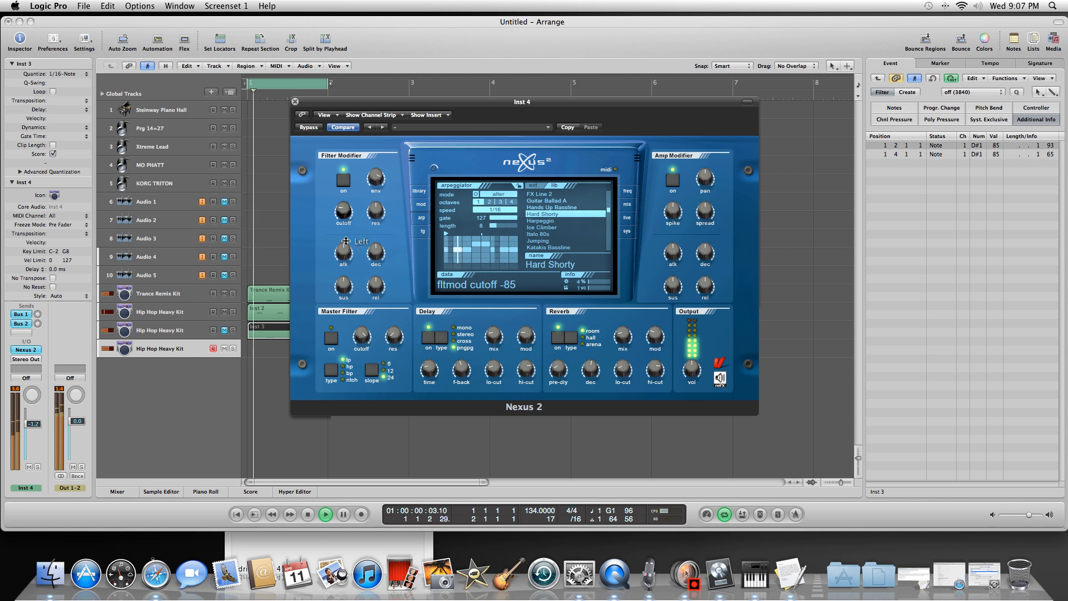
pyautogui.click(345, 241)
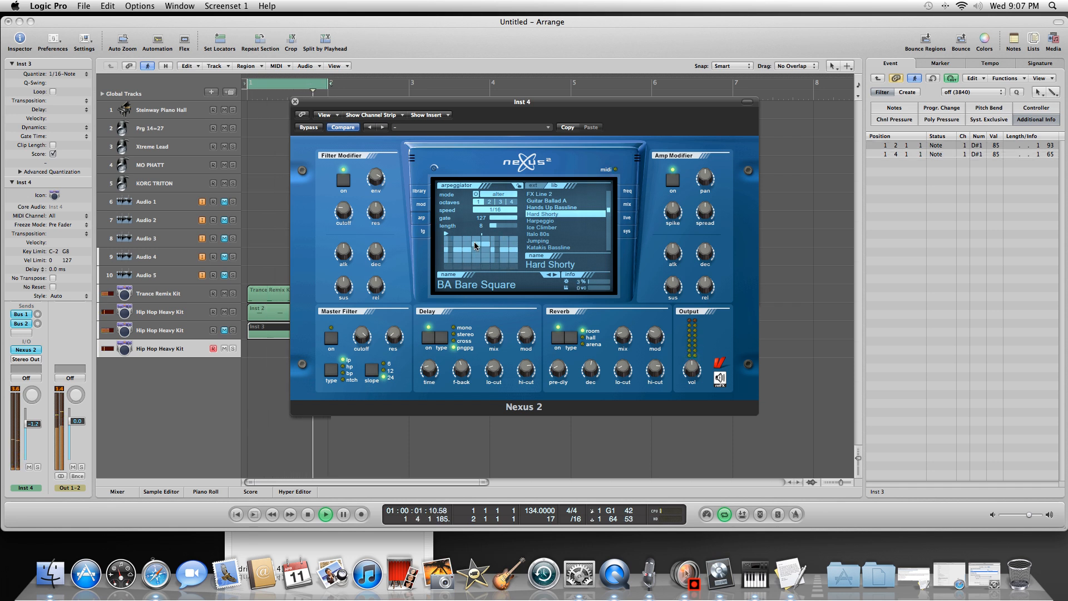
pyautogui.click(307, 514)
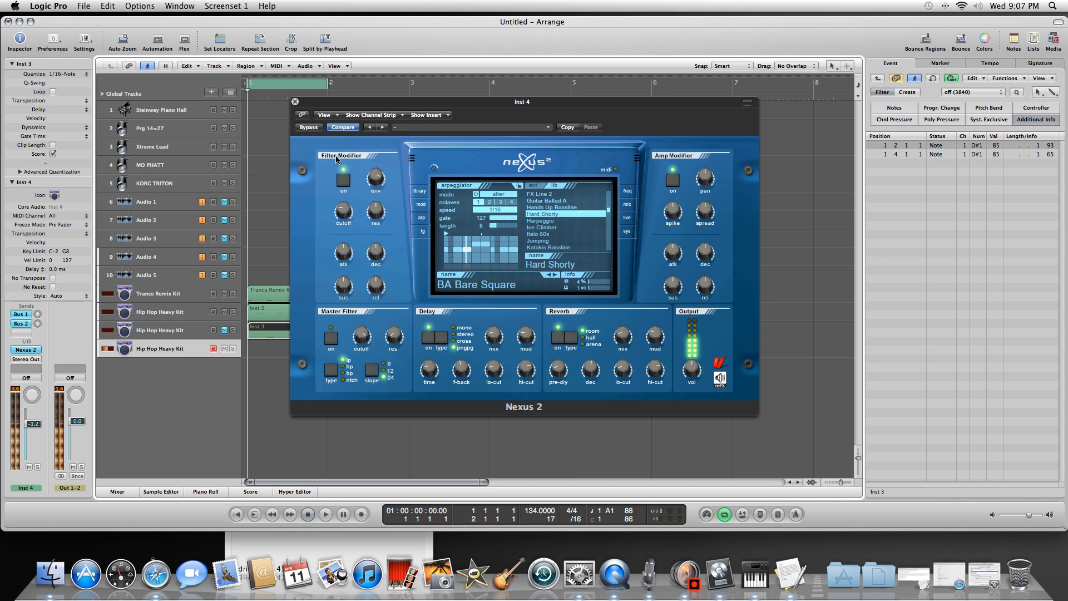
# Step: Audition the Nexus 2 Bass presets from BA Basic Pulse through BA BigBad
pyautogui.click(424, 197)
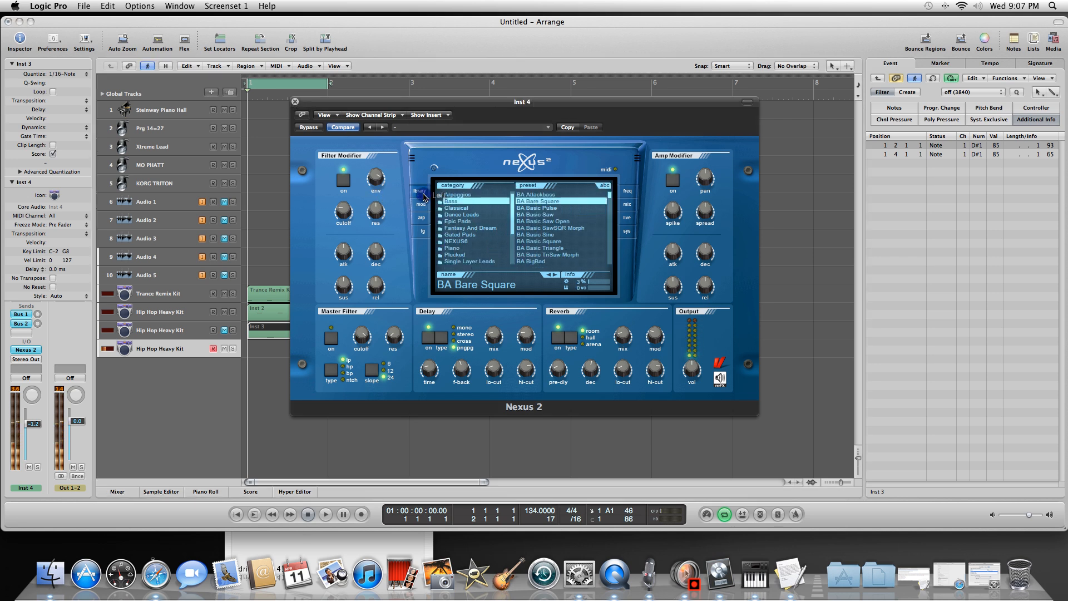
pyautogui.click(550, 208)
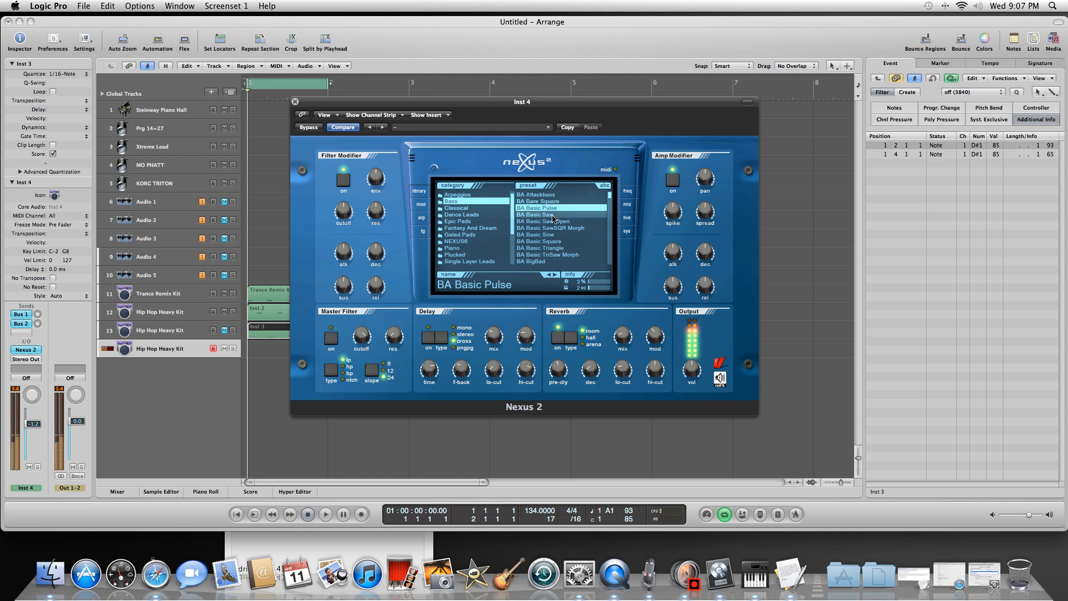
pyautogui.click(553, 216)
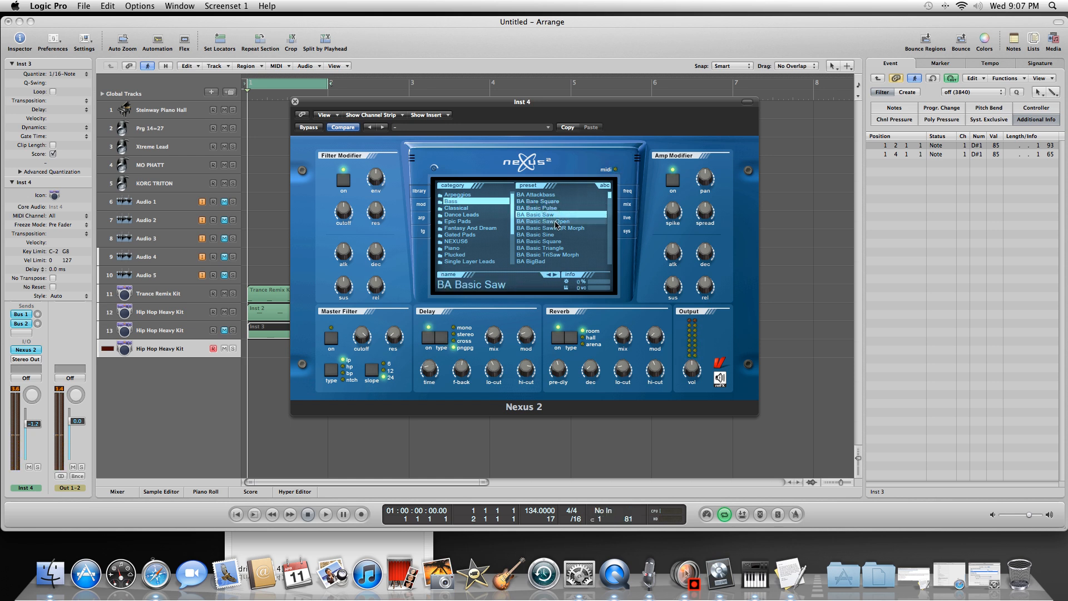
pyautogui.click(550, 222)
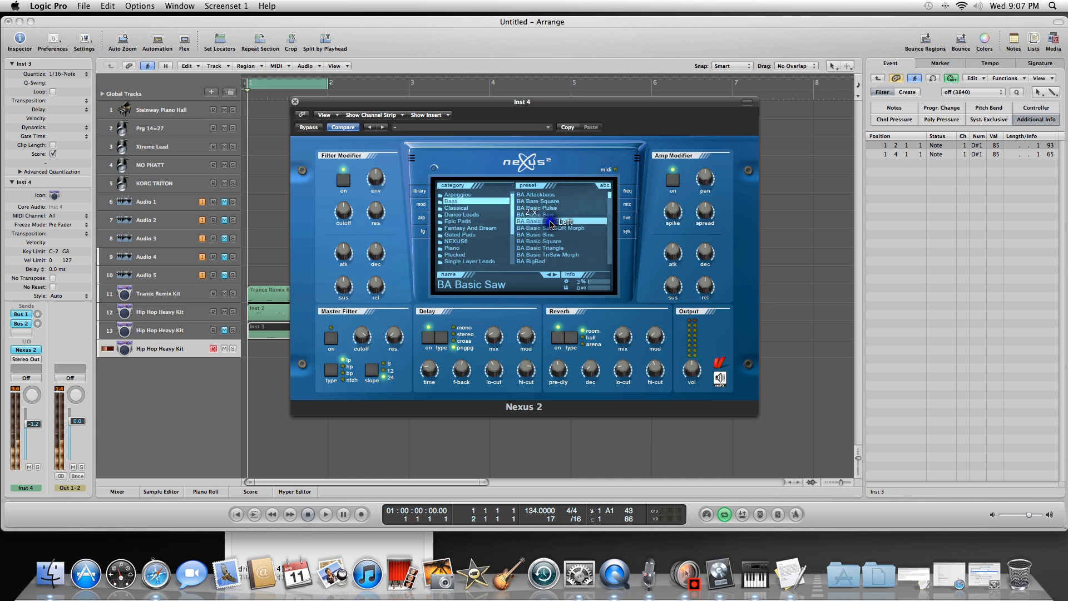
pyautogui.click(551, 228)
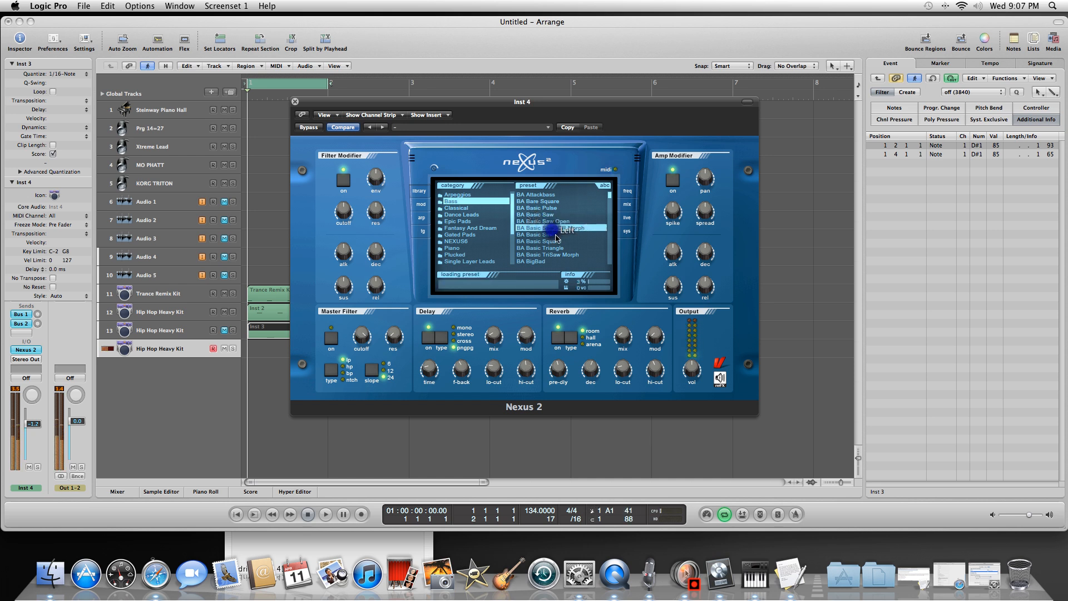
pyautogui.click(553, 235)
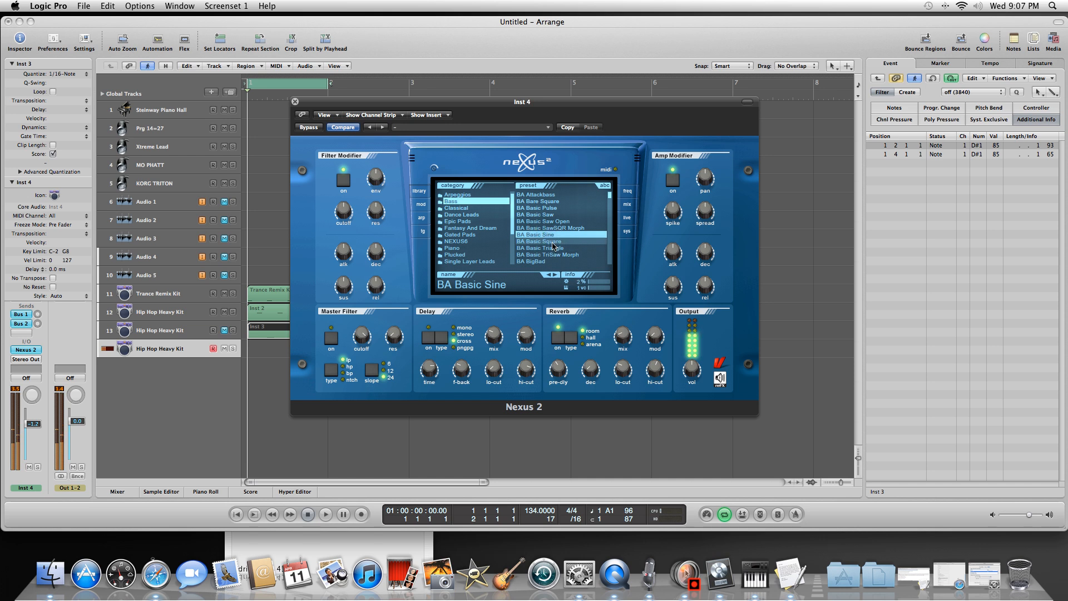
pyautogui.click(554, 242)
pyautogui.click(557, 249)
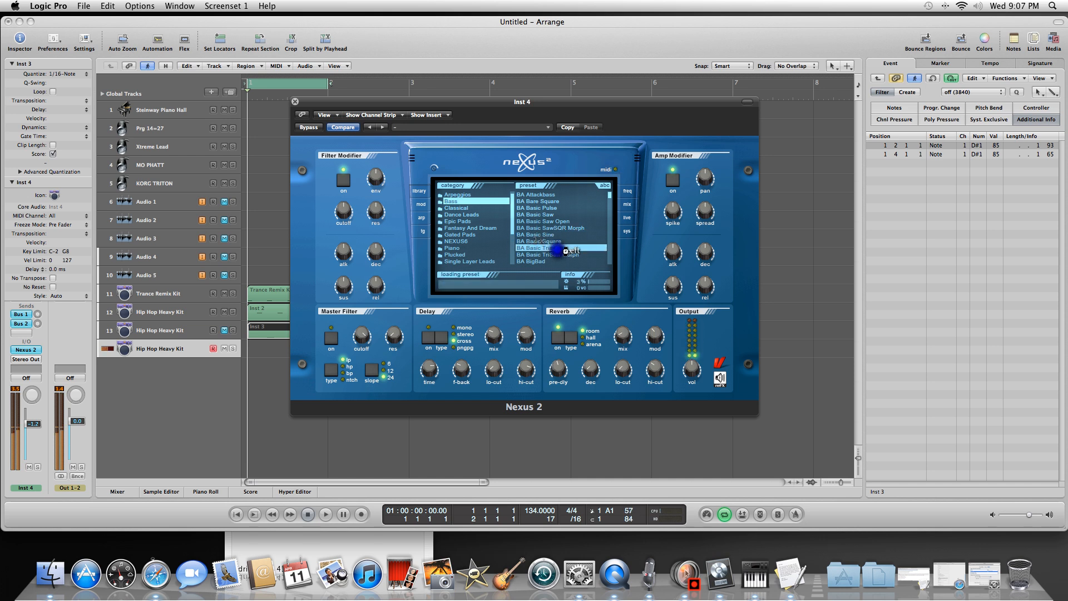
pyautogui.click(557, 255)
pyautogui.click(535, 262)
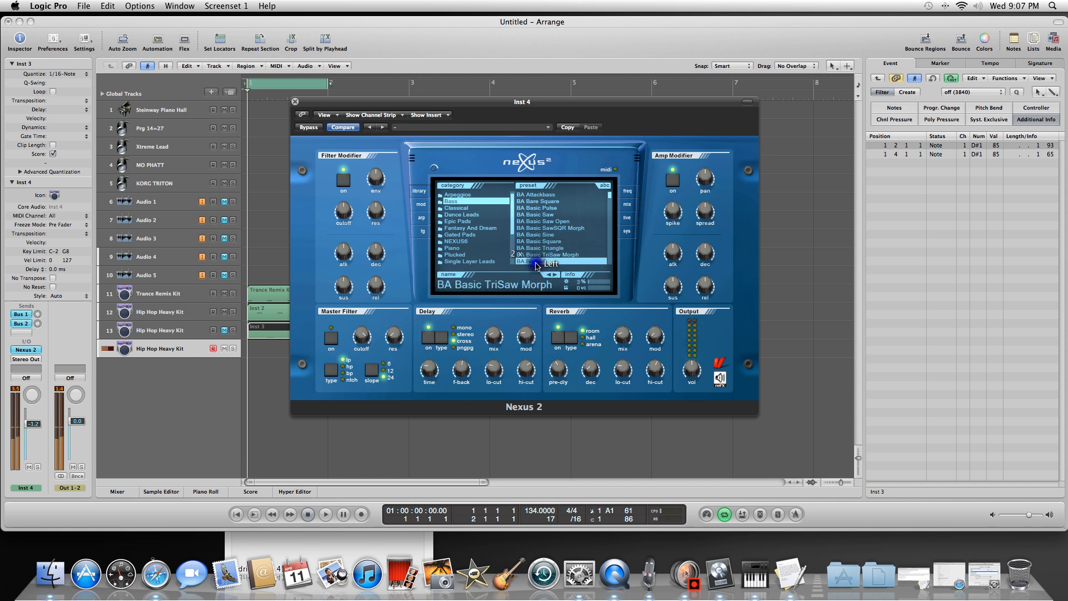
# Step: Audition further Bass presets, including BA Crushed Bass, BA Dance Bass, BA Dark Rollbass 1 and BA Deep Orchblast 2
pyautogui.click(609, 195)
pyautogui.moveTo(610, 198); pyautogui.dragTo(610, 203)
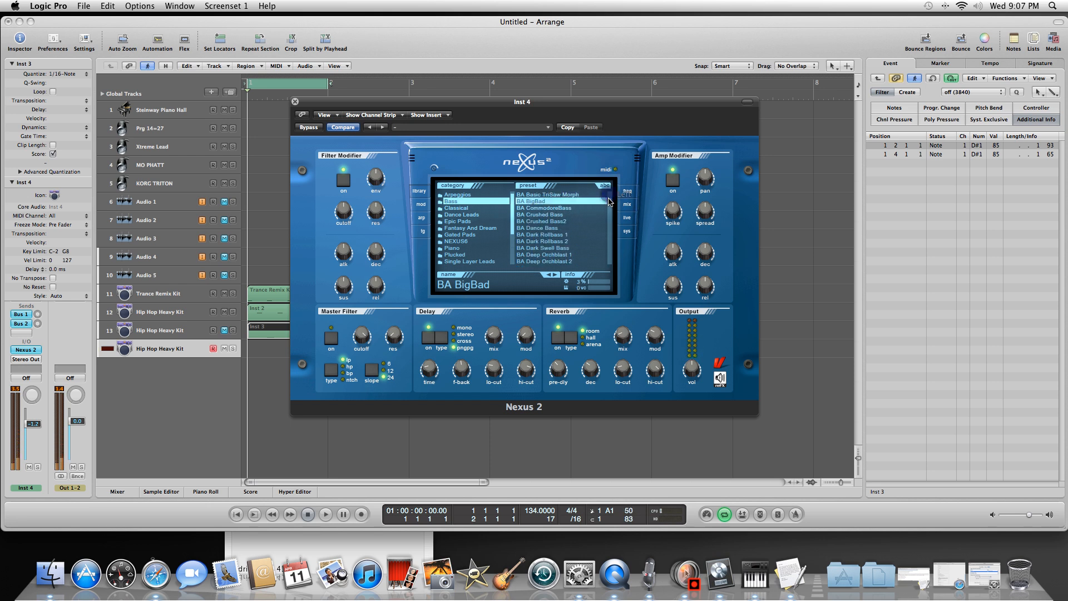
pyautogui.click(557, 214)
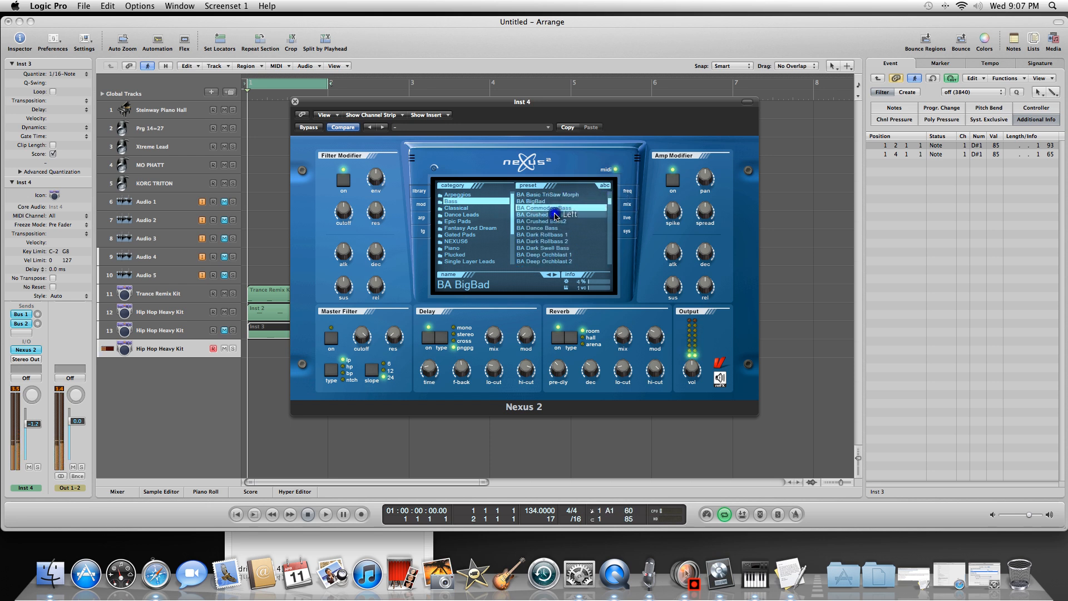
pyautogui.click(563, 221)
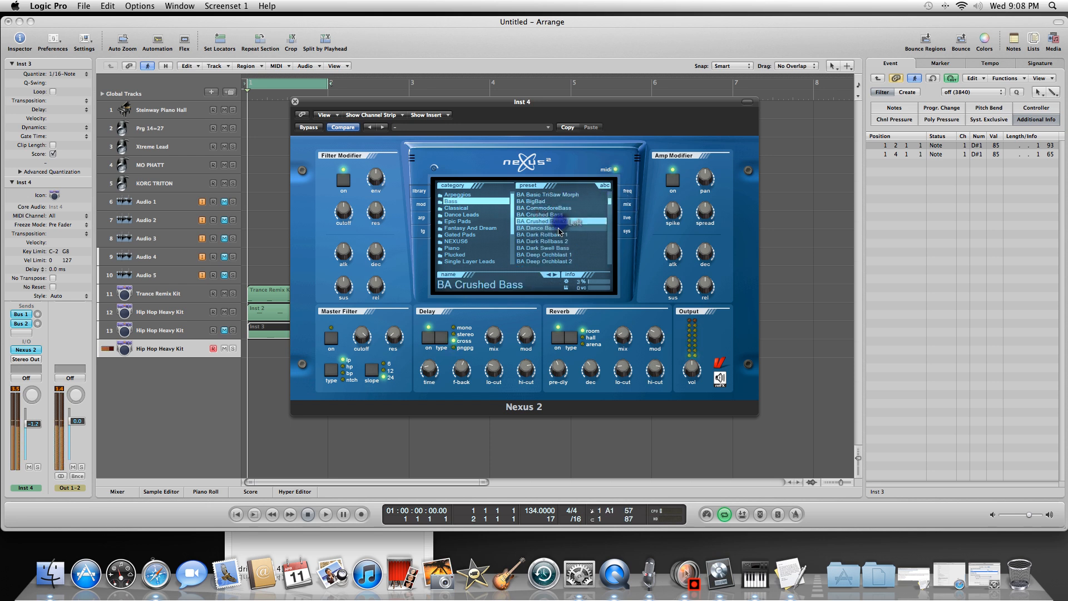
pyautogui.click(554, 228)
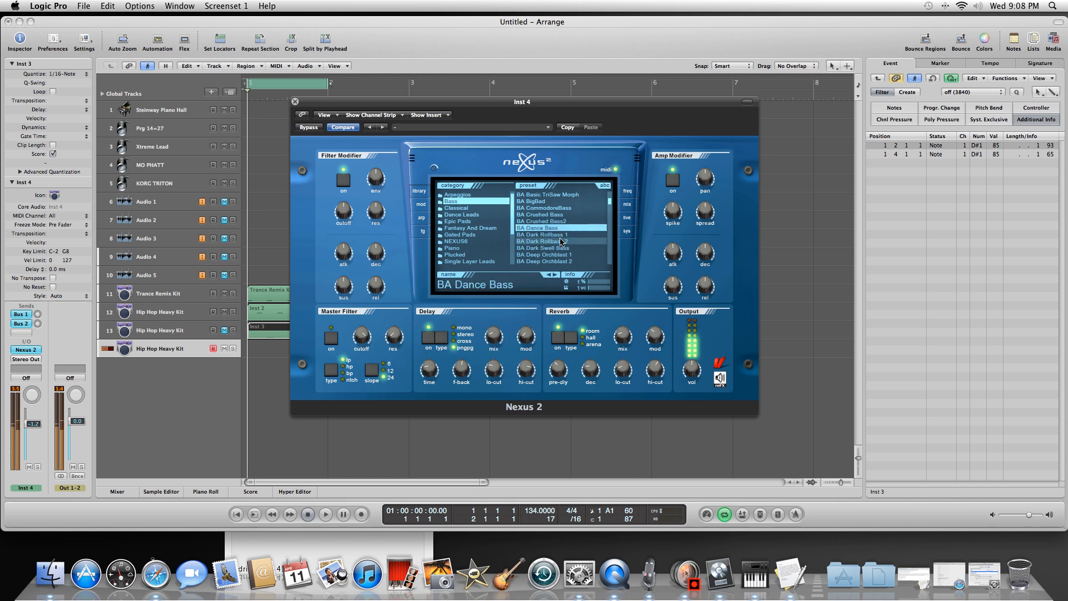
pyautogui.click(559, 235)
pyautogui.click(559, 242)
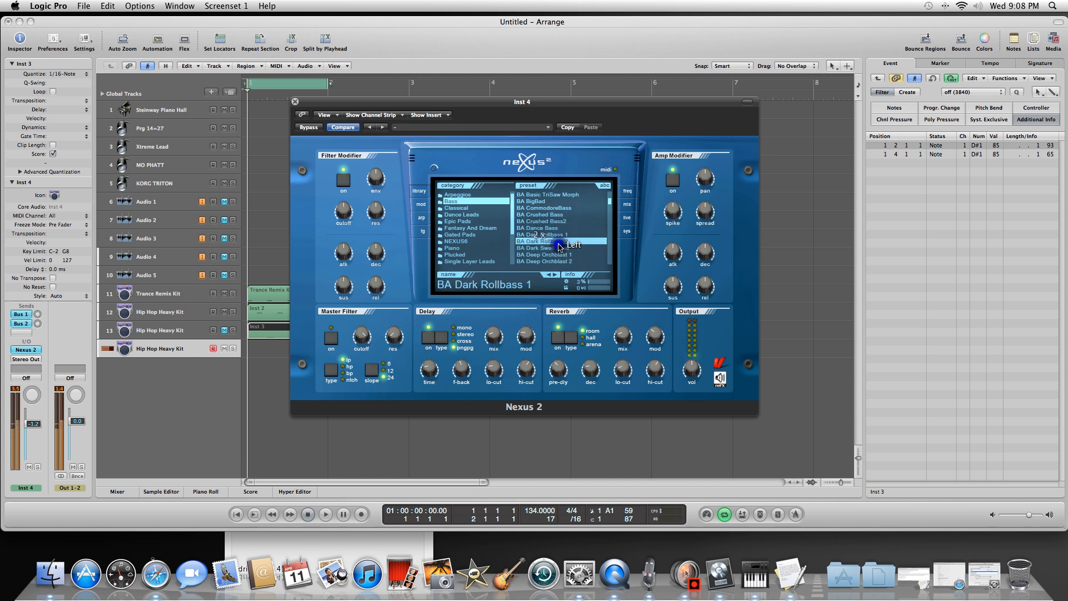
pyautogui.click(568, 255)
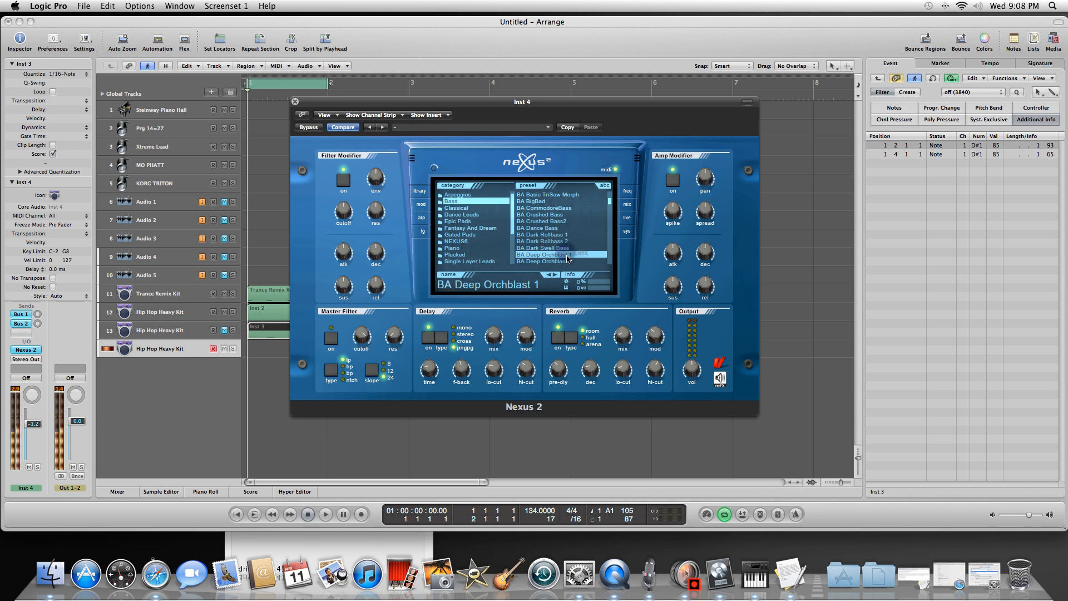
pyautogui.click(561, 261)
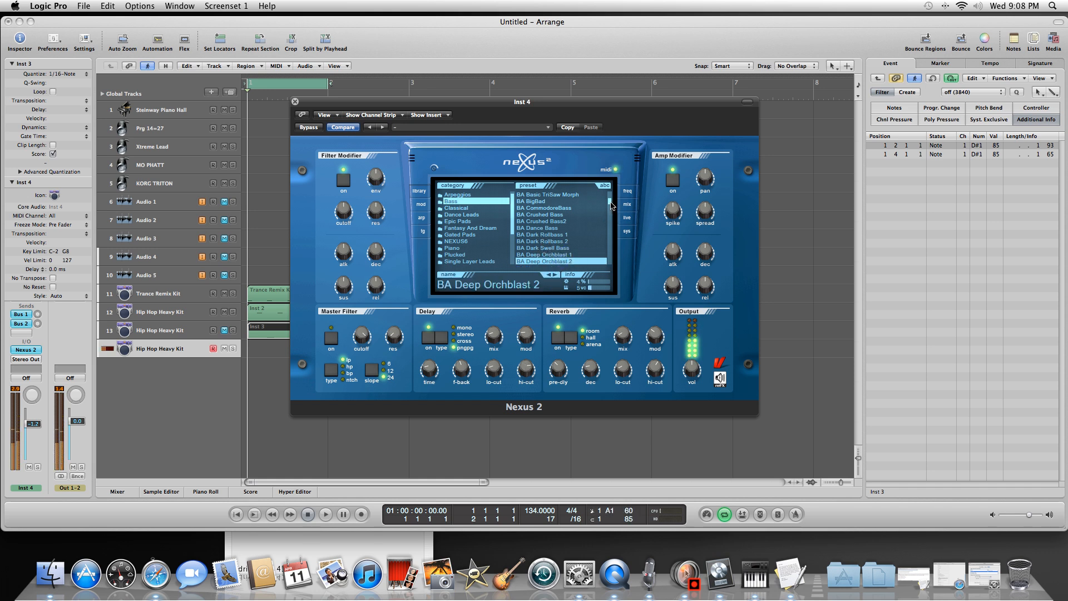
# Step: Load the BA Detuned Bass 2 preset from the Nexus 2 Bass category
pyautogui.moveTo(609, 204); pyautogui.dragTo(609, 209)
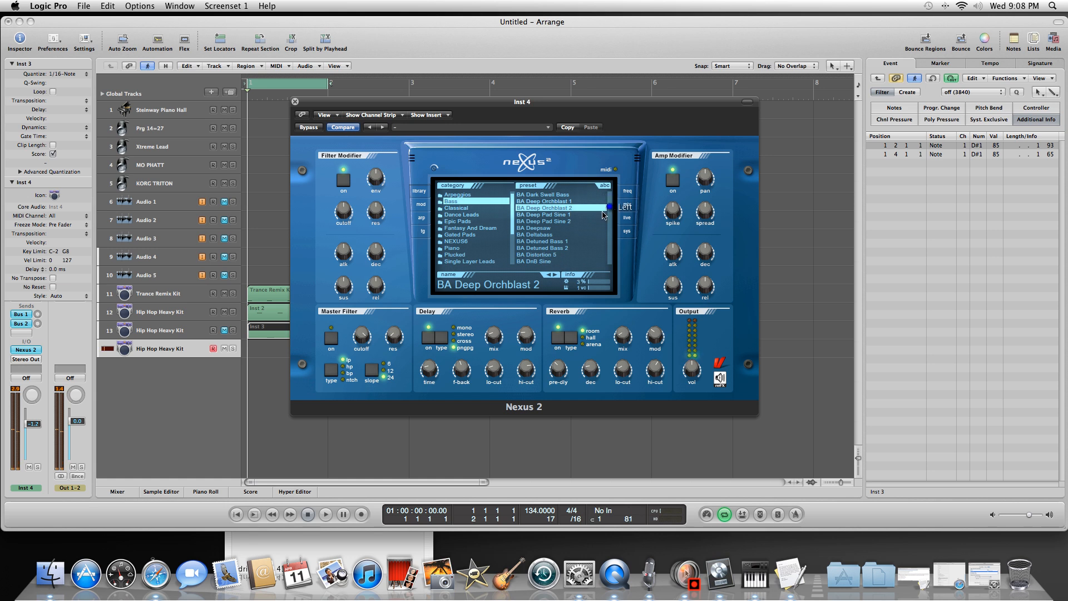
pyautogui.click(550, 228)
pyautogui.click(551, 247)
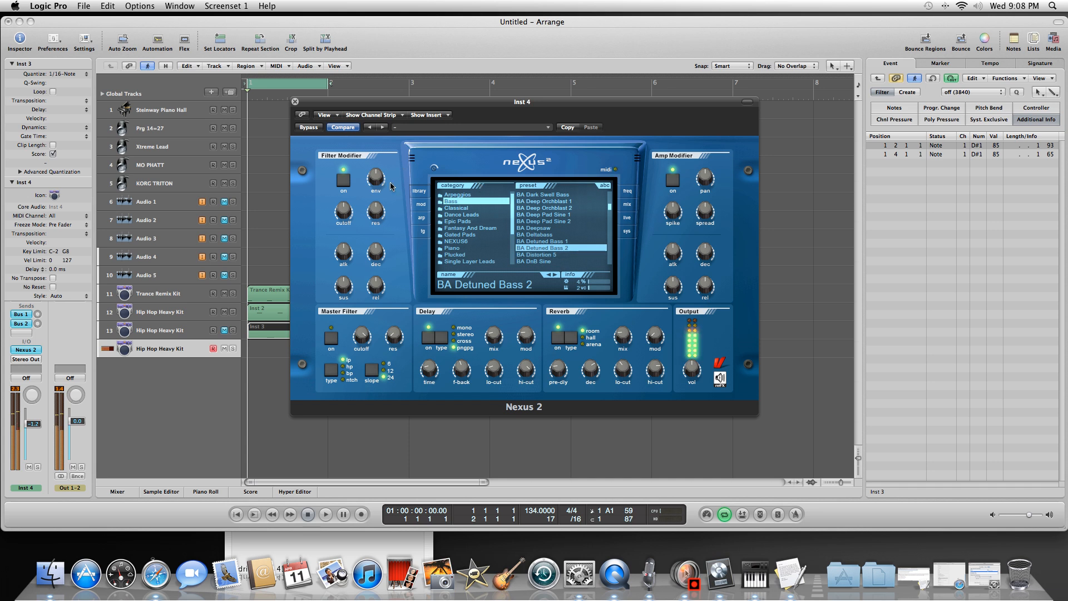
# Step: Audition the Parasequence arpeggiator pattern on BA Detuned Bass 2, and load the Plasmafire pattern instead
pyautogui.click(422, 219)
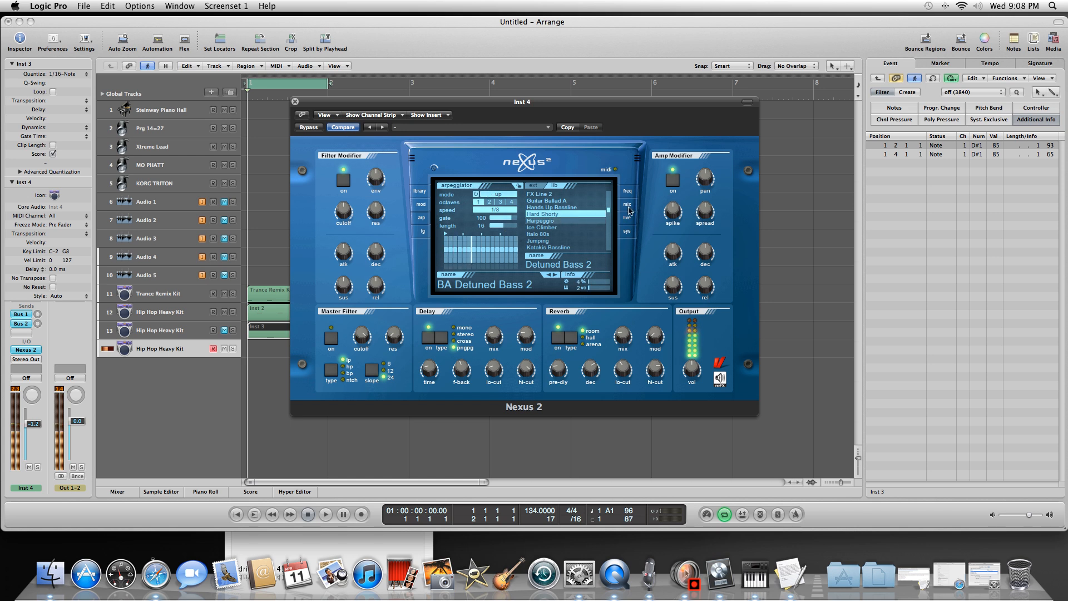
pyautogui.click(609, 216)
pyautogui.click(608, 217)
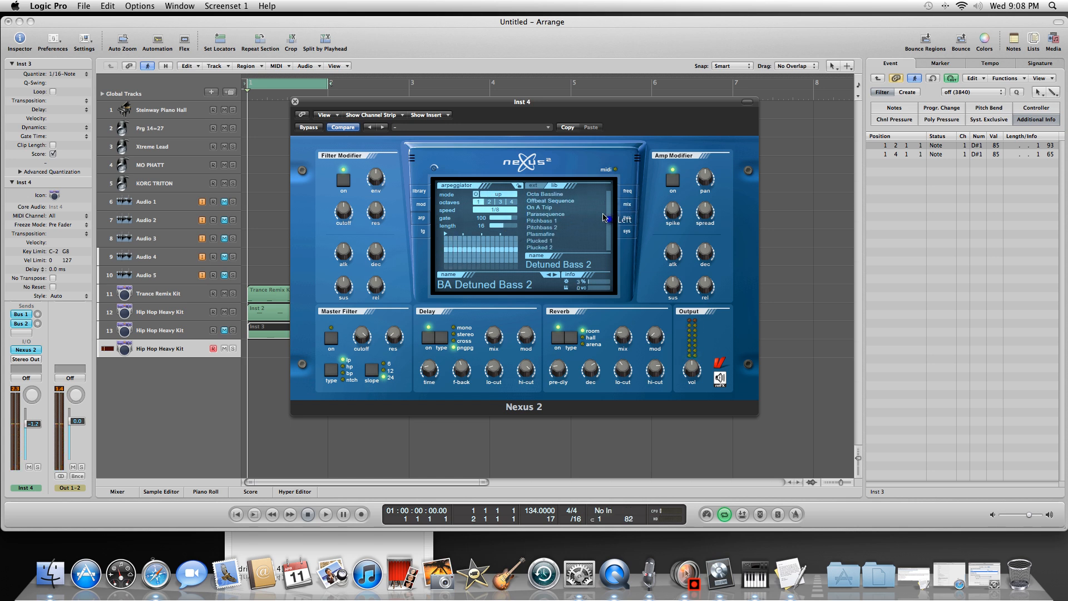
pyautogui.click(577, 215)
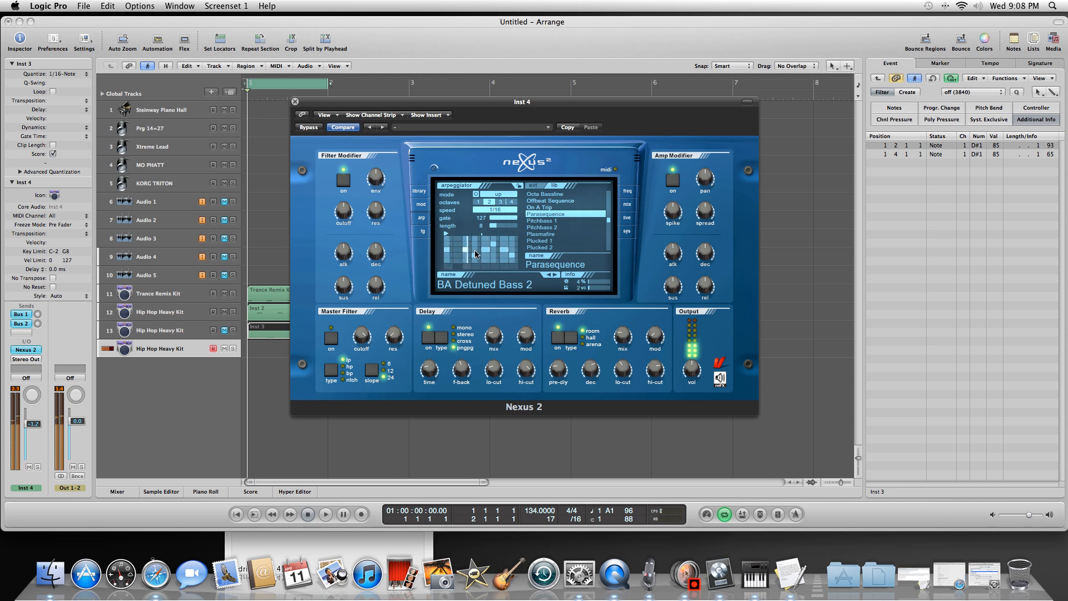
pyautogui.rightClick(459, 247)
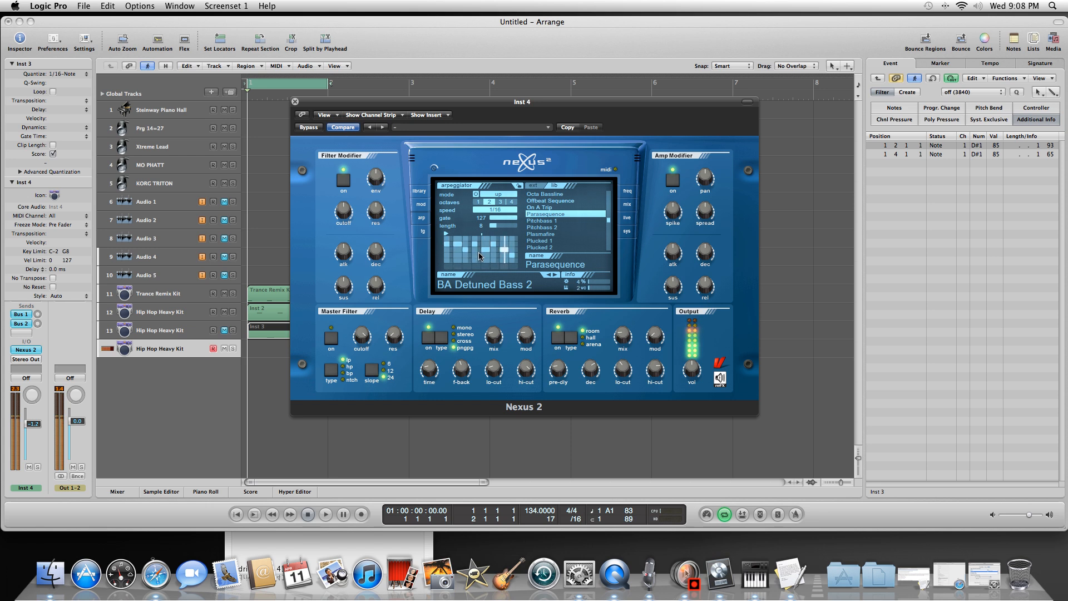
pyautogui.click(548, 234)
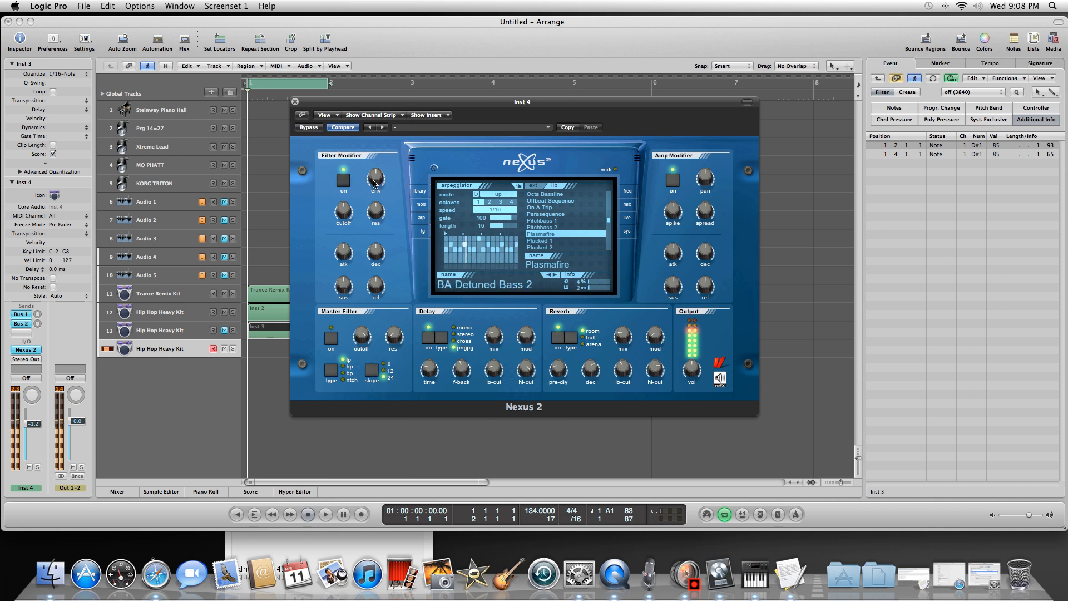
# Step: Adjust the filter modifier's envelope amount and cutoff, and close the Nexus 2 window
pyautogui.moveTo(374, 183); pyautogui.dragTo(373, 137)
pyautogui.moveTo(344, 211); pyautogui.dragTo(382, 201)
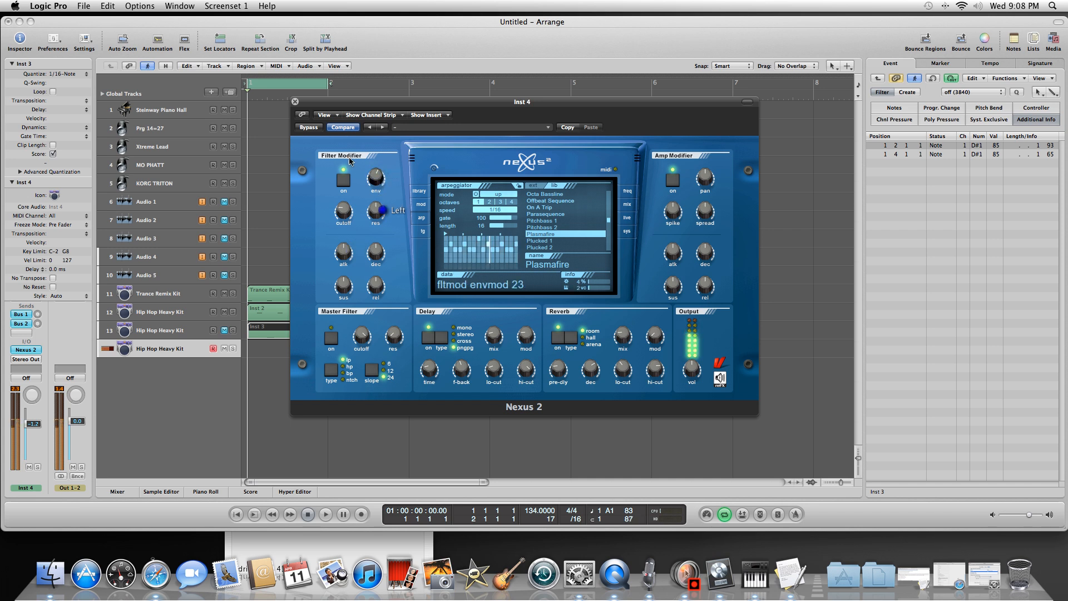
pyautogui.click(295, 102)
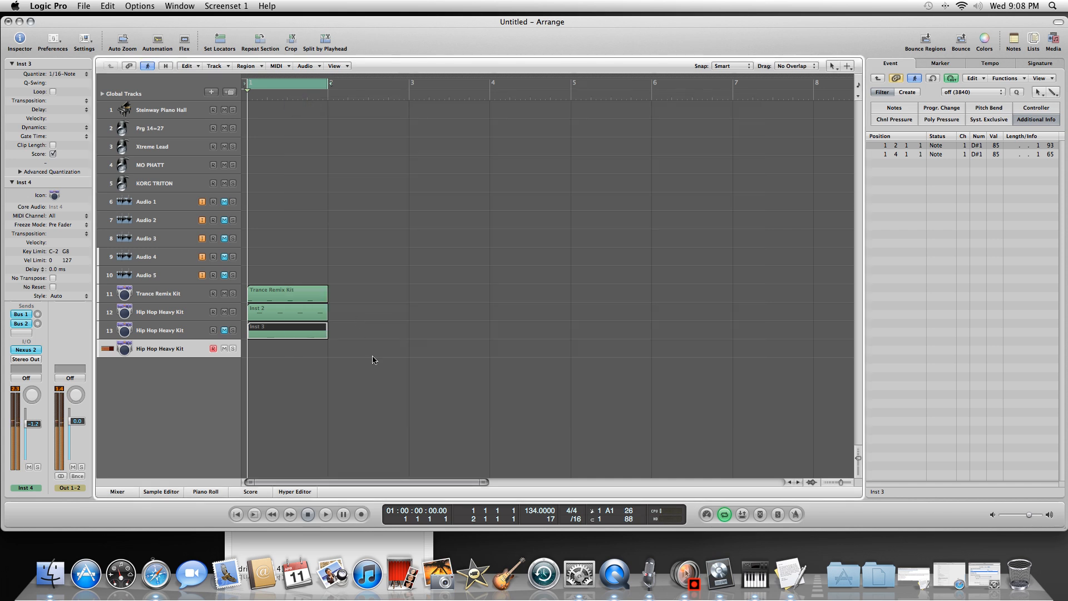
# Step: Play the loop, create an empty one-bar region at bar 1 on track 14 with the Pencil tool, and stop playback
pyautogui.click(360, 355)
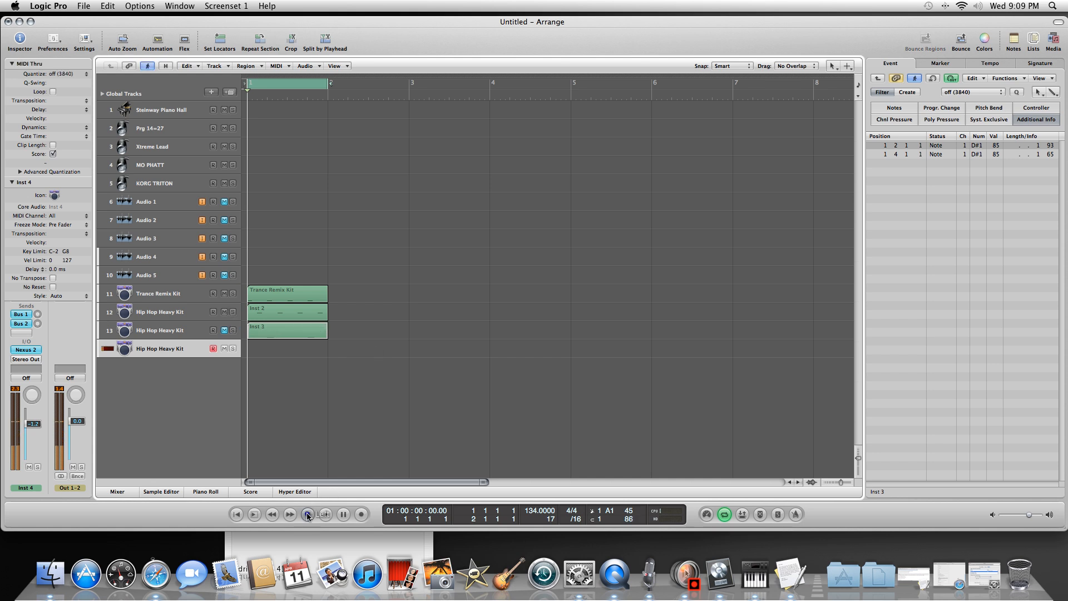
pyautogui.click(325, 514)
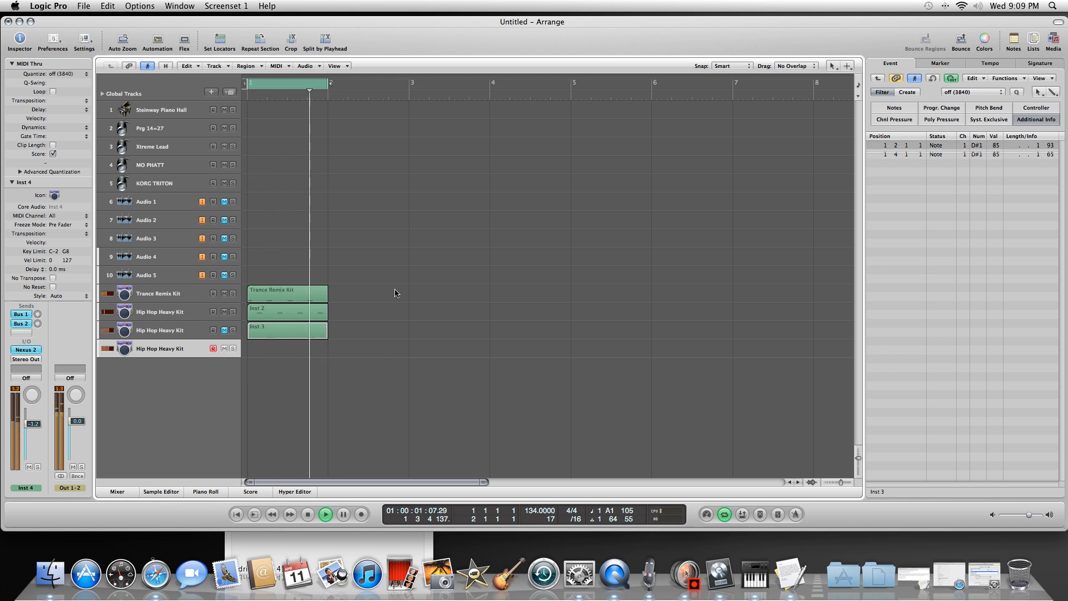
pyautogui.rightClick(388, 308)
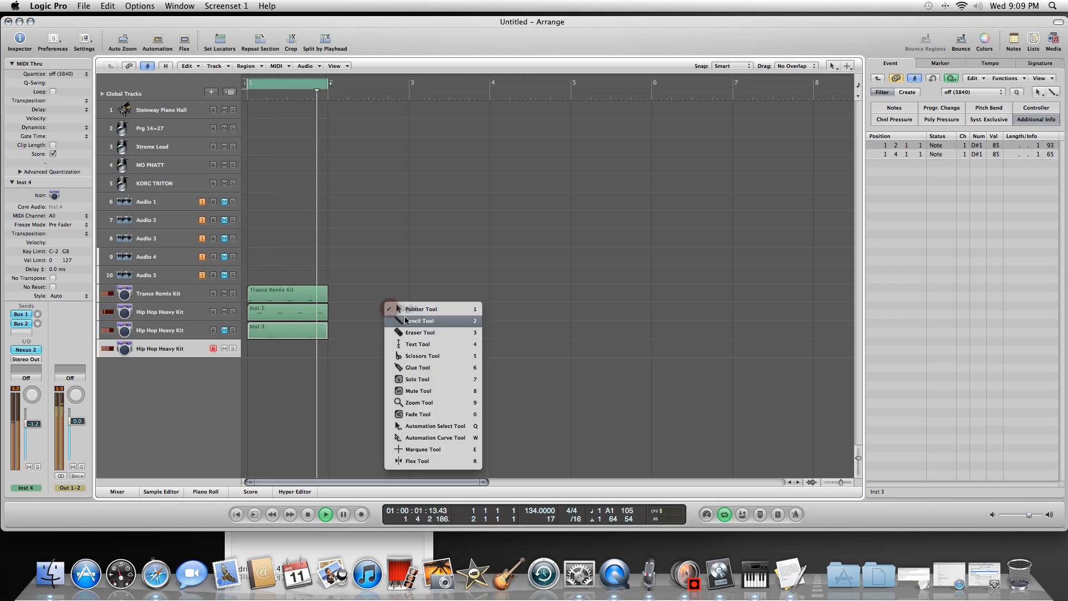
pyautogui.click(406, 320)
pyautogui.click(259, 346)
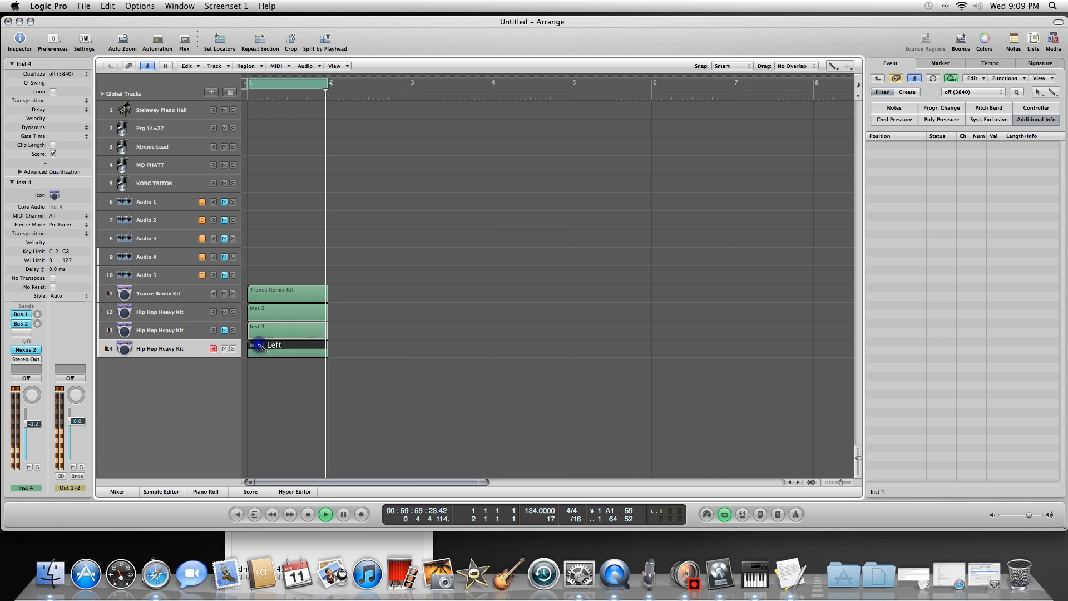
pyautogui.press('space')
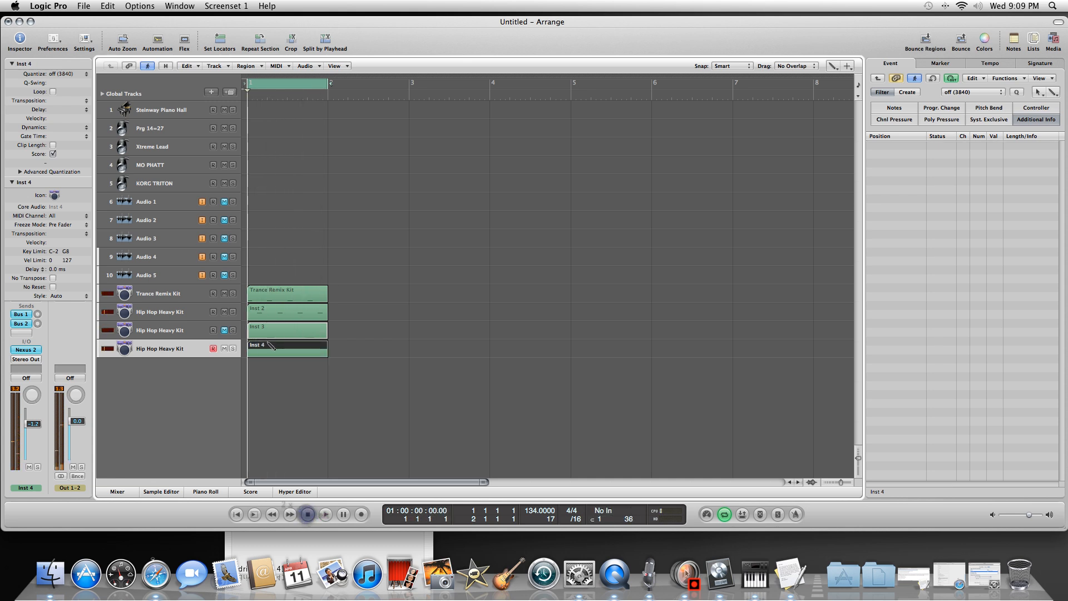
# Step: Draw an A1 note at the start of the Inst 4 region in the piano roll and stretch it across almost the whole bar
pyautogui.doubleClick(268, 346)
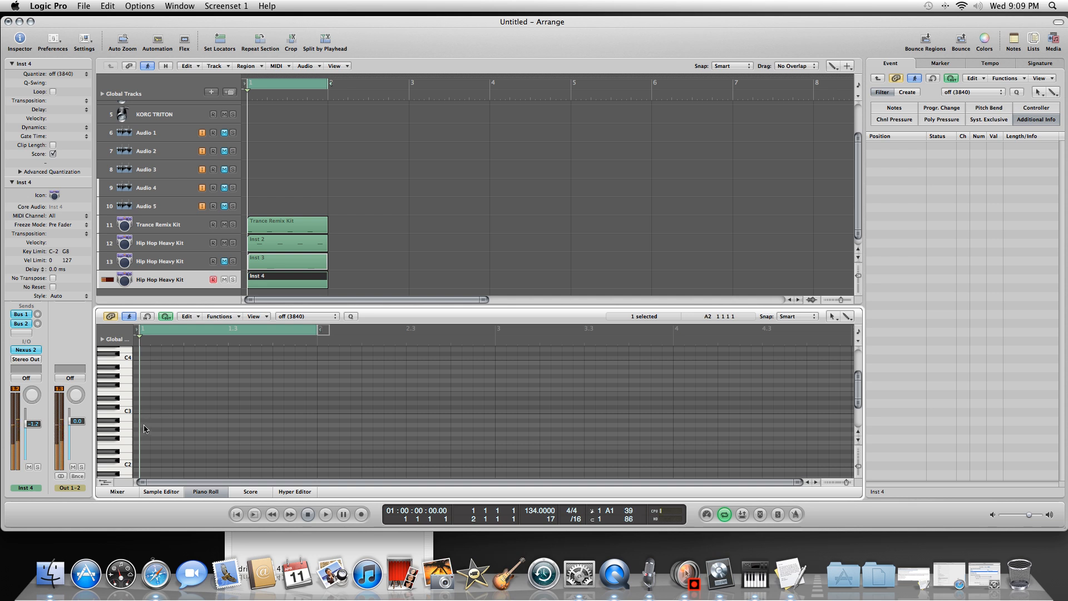
pyautogui.click(129, 427)
pyautogui.click(858, 389)
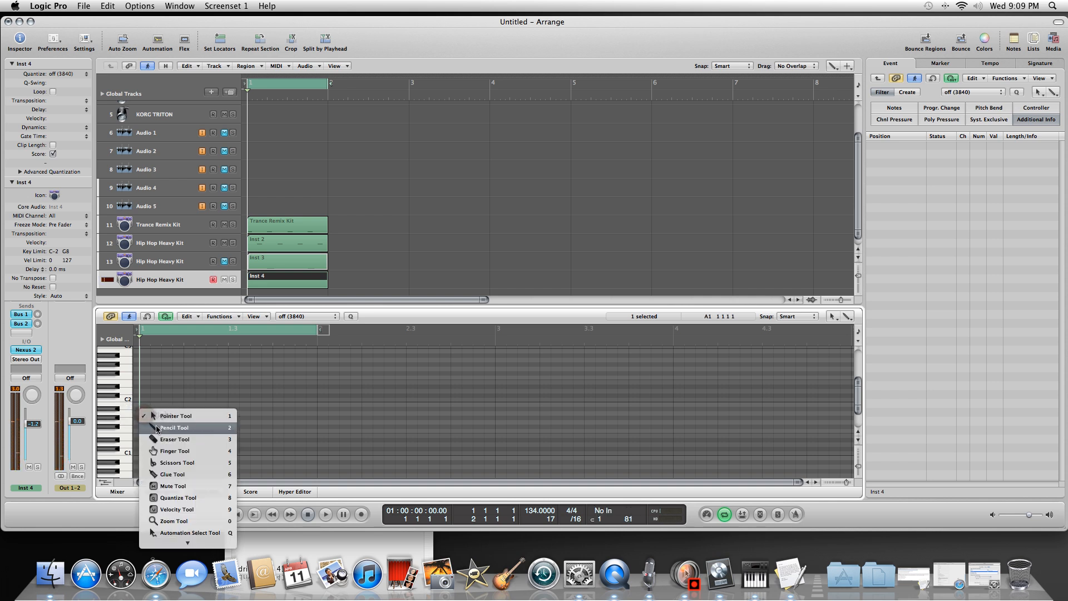
pyautogui.click(145, 426)
pyautogui.click(144, 414)
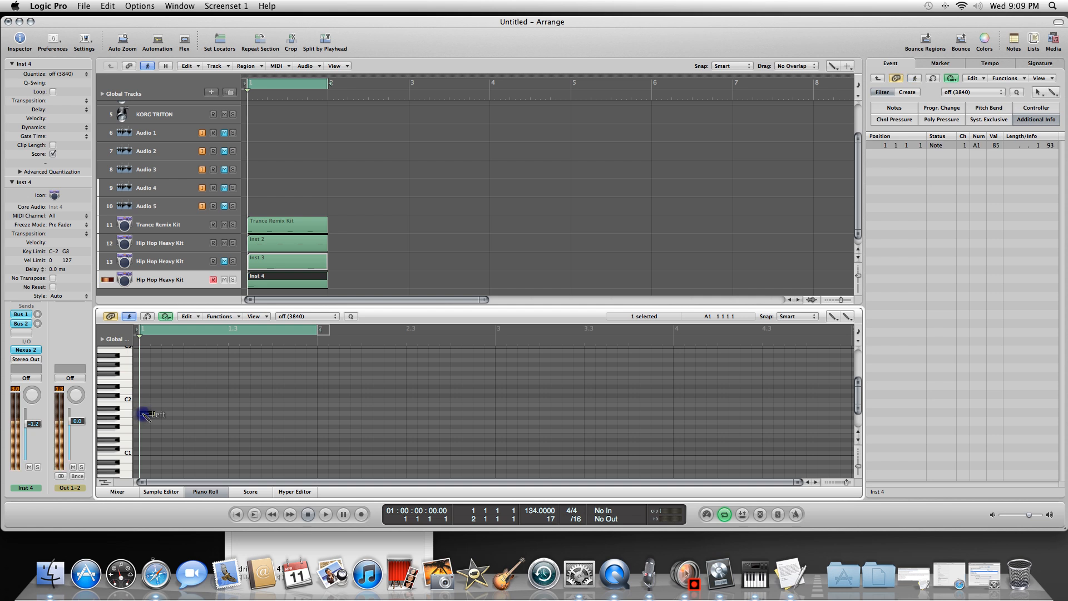
pyautogui.rightClick(148, 416)
pyautogui.click(153, 416)
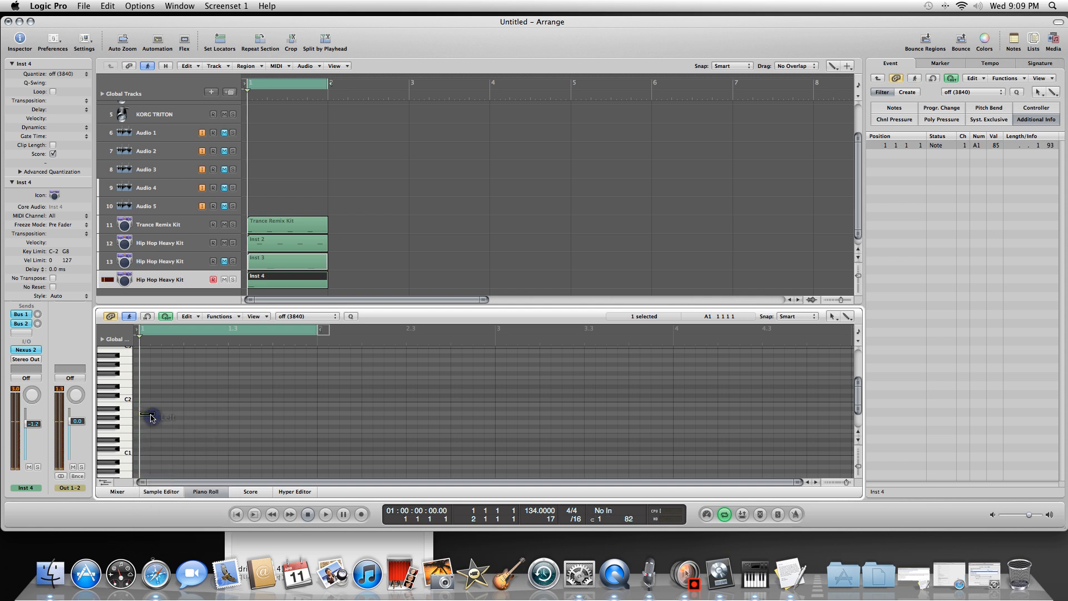
pyautogui.moveTo(148, 414); pyautogui.dragTo(312, 412)
# Step: Play the loop, hide the piano roll, and unmute the clap track 13
pyautogui.press('space')
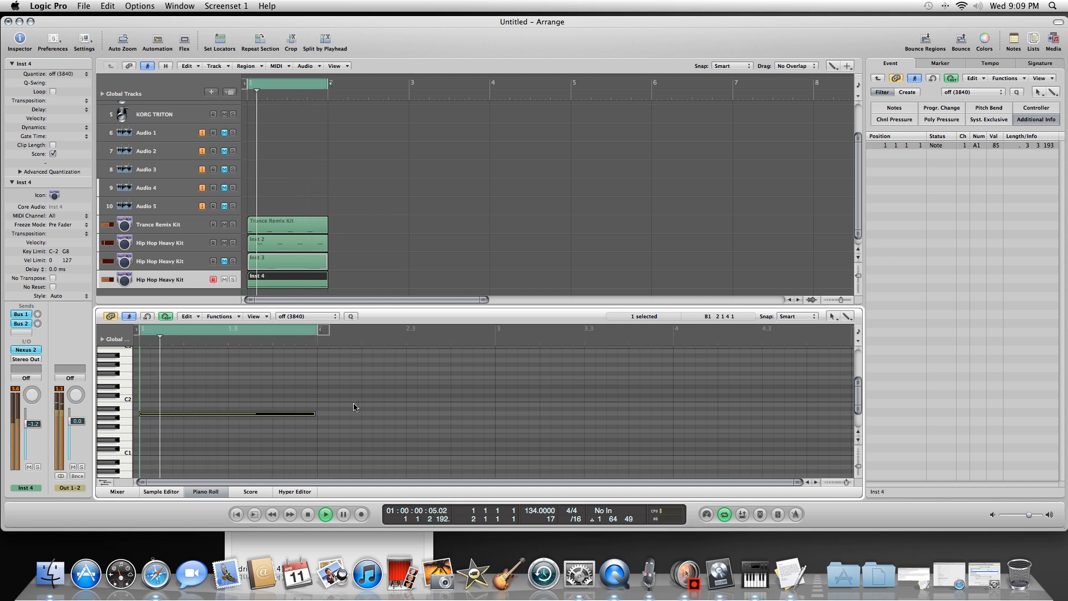
pyautogui.click(258, 395)
pyautogui.click(208, 495)
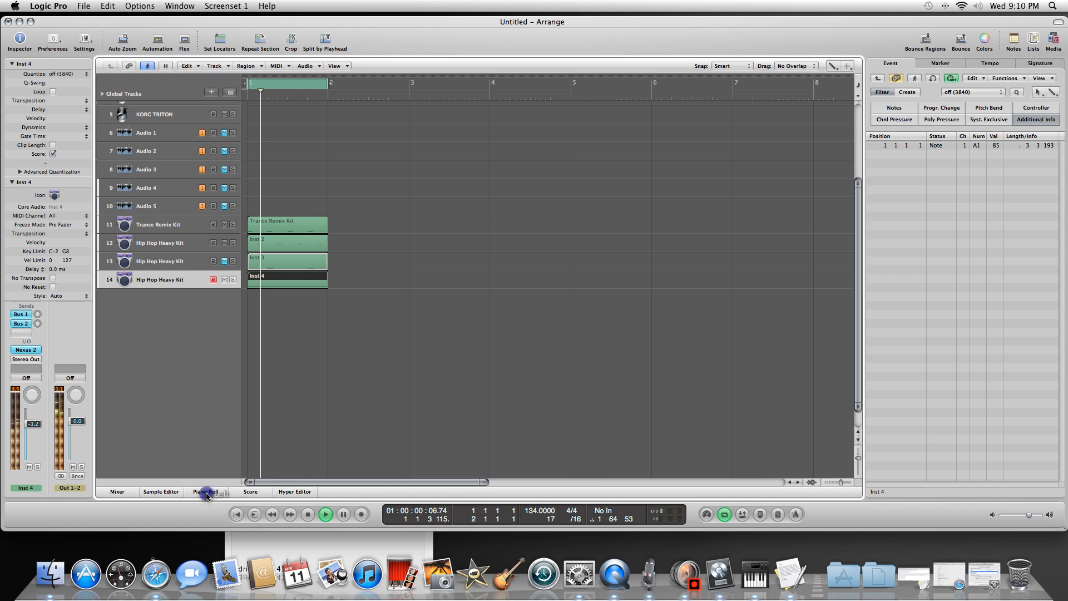
pyautogui.click(224, 329)
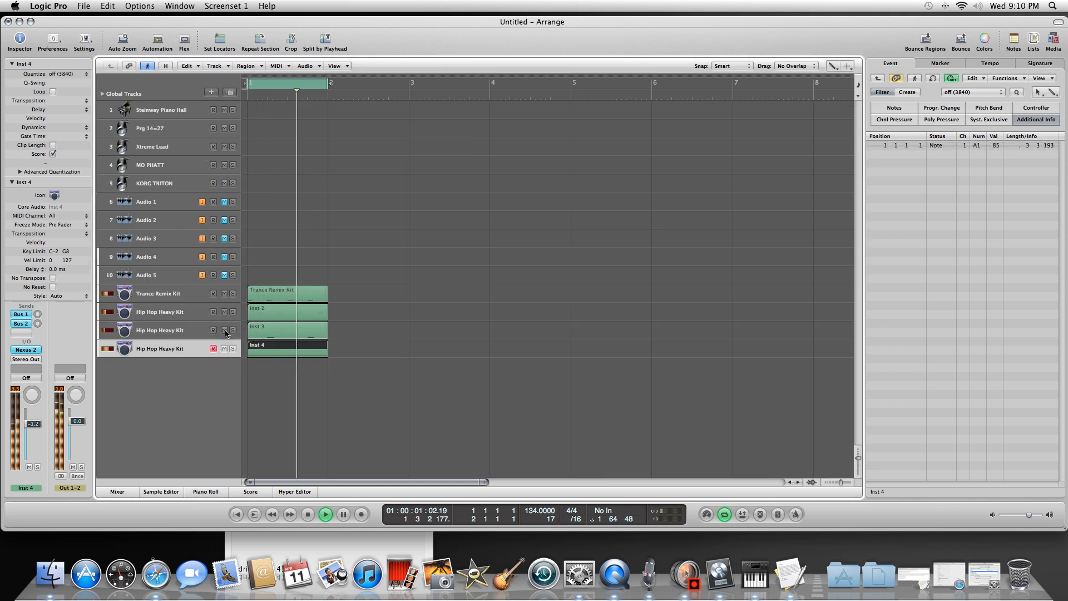
# Step: Examine the Albino 3 settings of the clap sound on track 13, and close the plug-in window
pyautogui.click(207, 334)
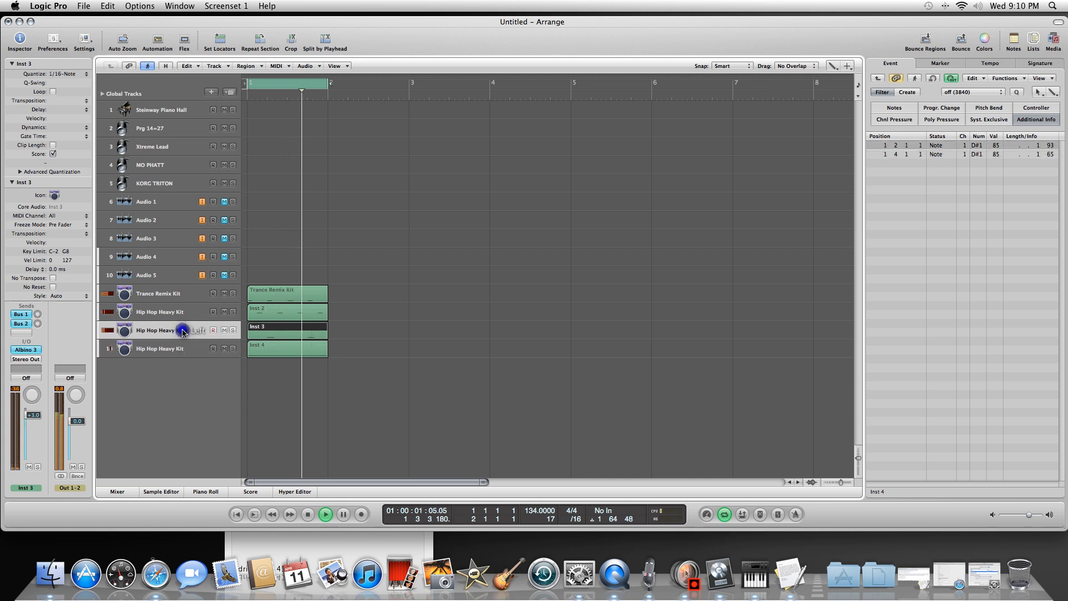
pyautogui.click(27, 350)
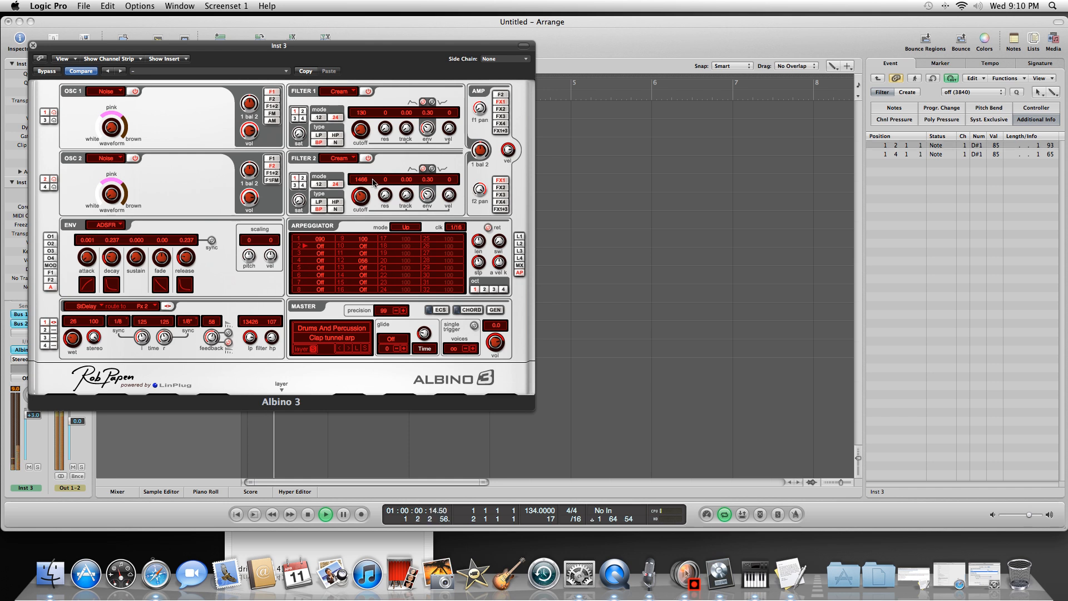
pyautogui.click(32, 46)
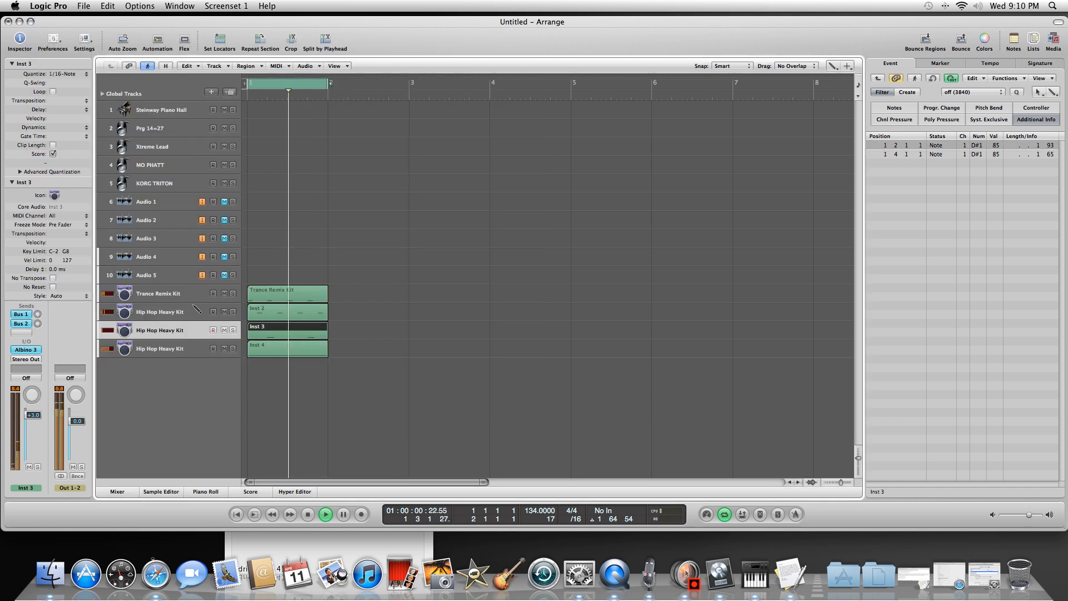
# Step: Reopen Nexus 2 on the bass track 14 and solo that track
pyautogui.click(175, 351)
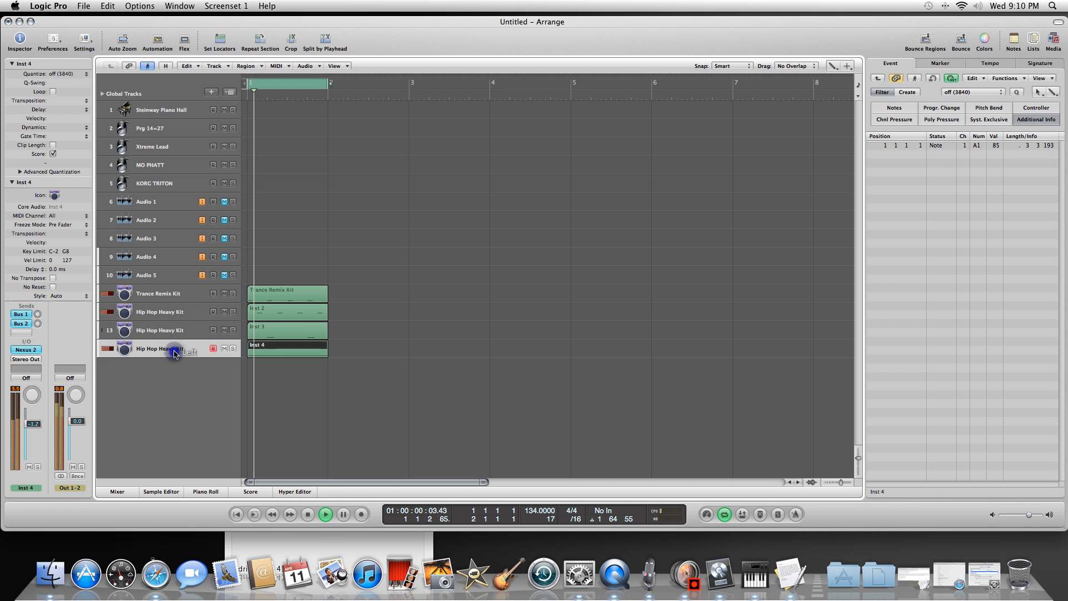
pyautogui.click(27, 350)
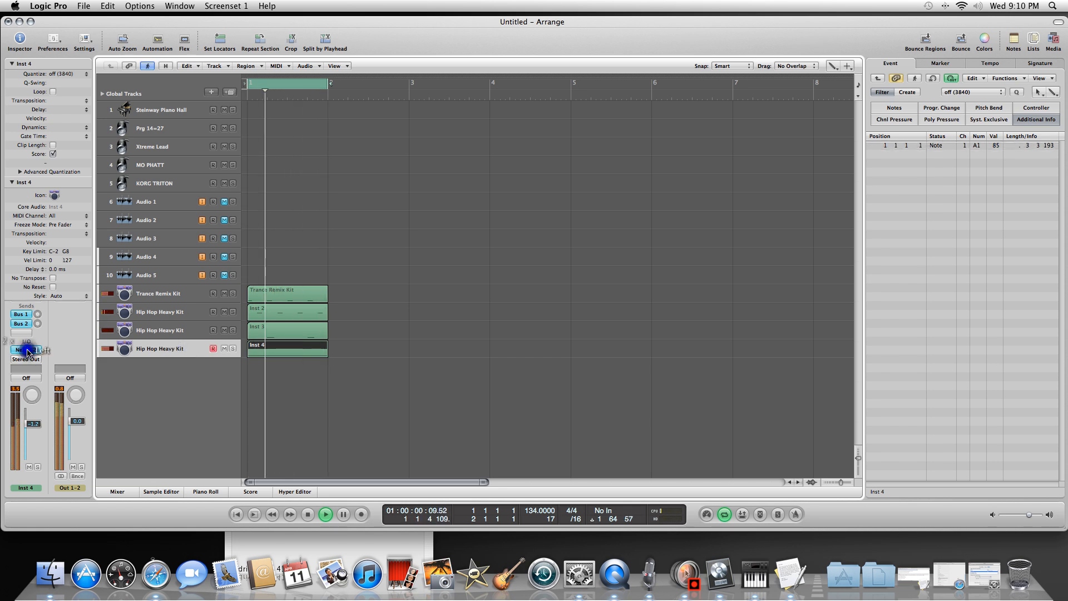
pyautogui.click(233, 349)
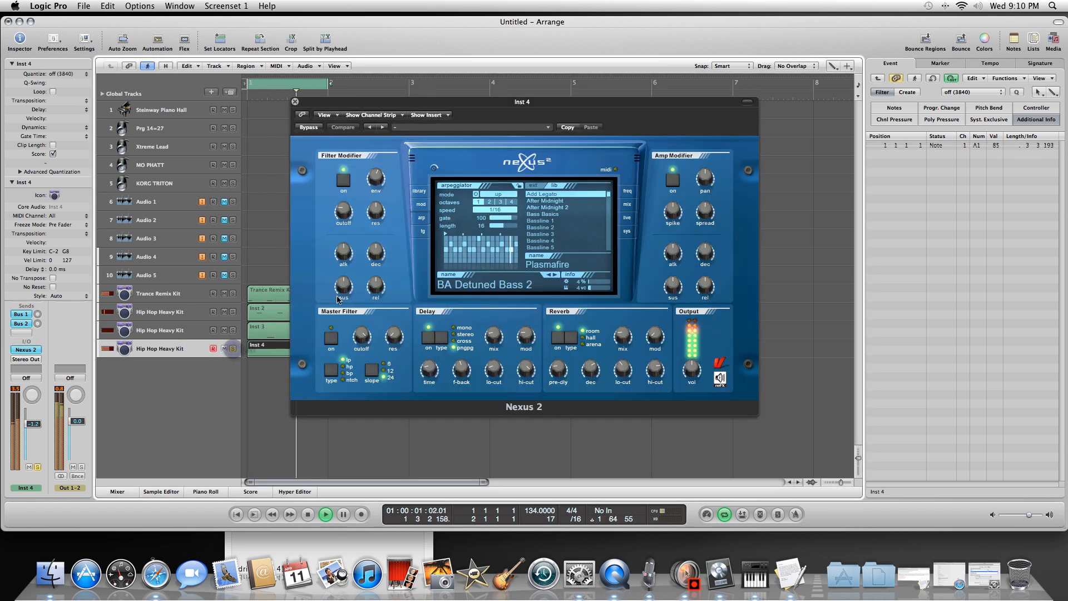
# Step: Adjust the bass sound's filter modifier cutoff, delay time and feedback, and reverb pre-delay and mix while the loop plays
pyautogui.moveTo(623, 336); pyautogui.dragTo(646, 391)
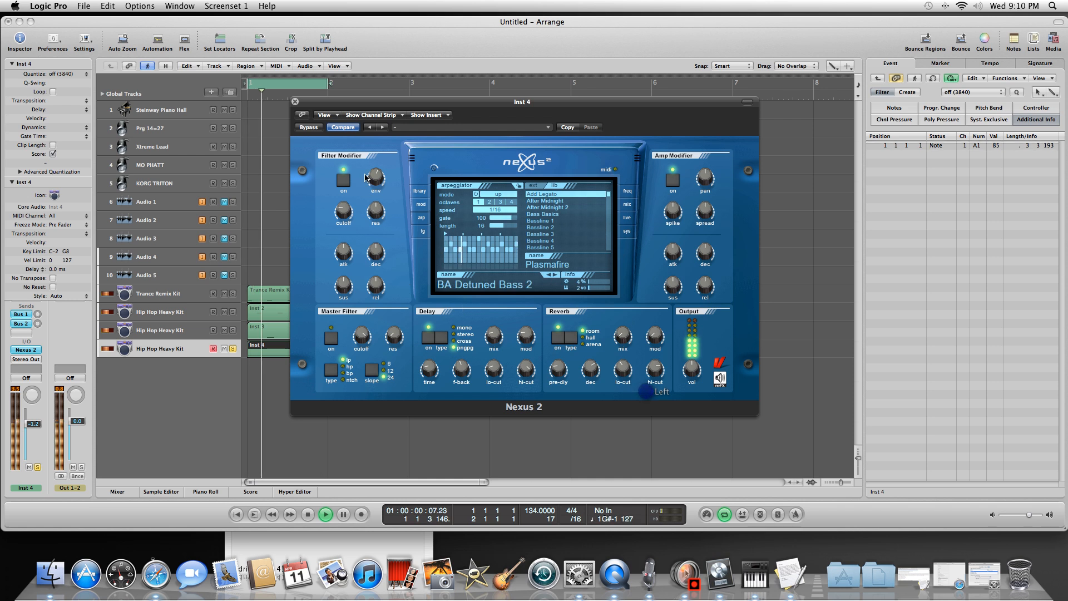
pyautogui.moveTo(365, 177); pyautogui.dragTo(341, 147)
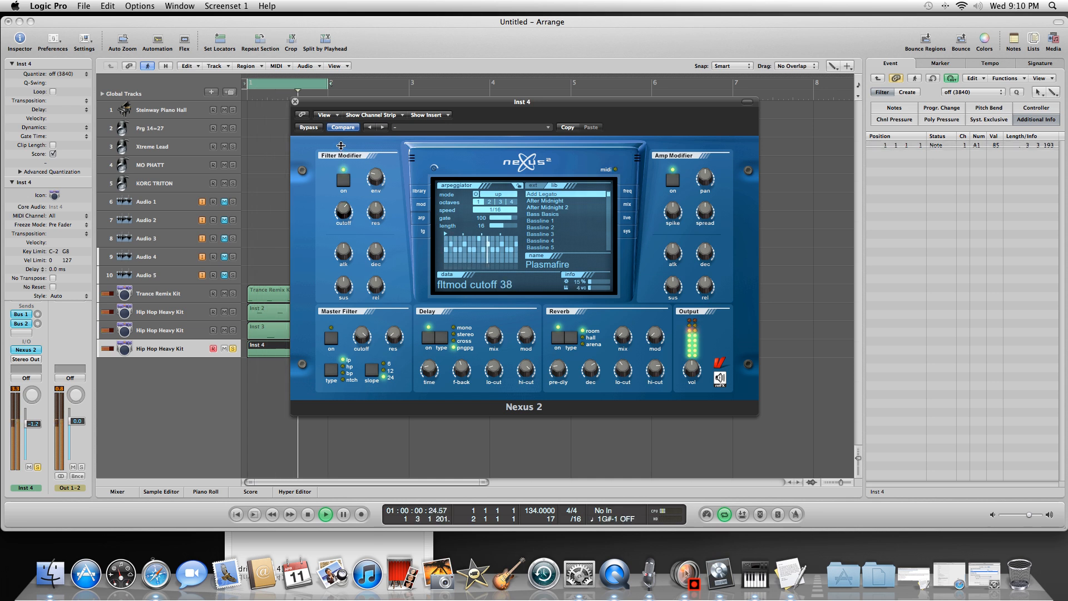
pyautogui.moveTo(432, 365); pyautogui.dragTo(432, 349)
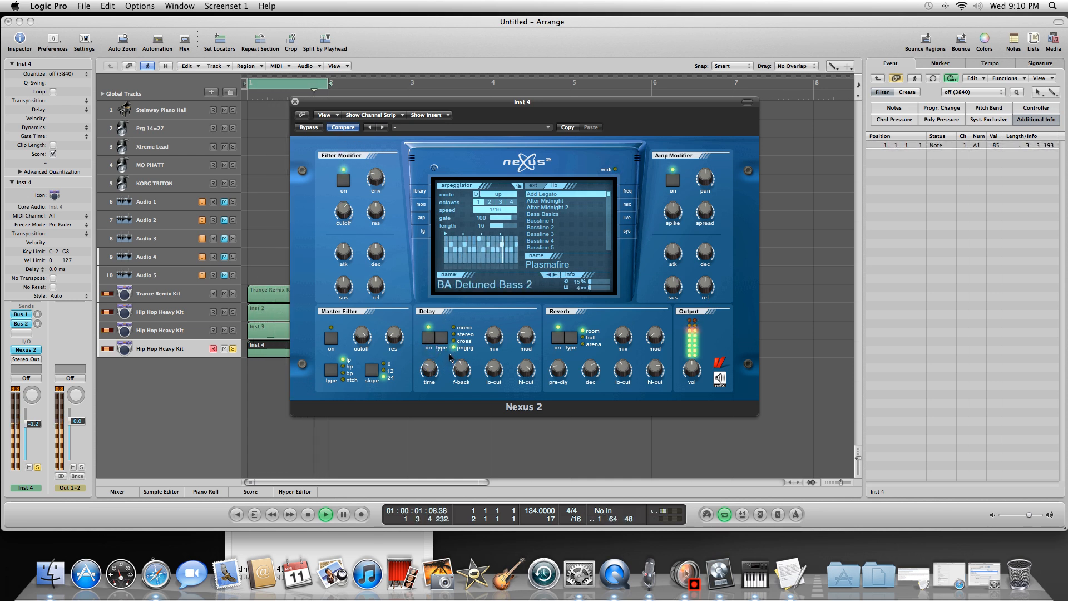
pyautogui.moveTo(462, 368); pyautogui.dragTo(465, 338)
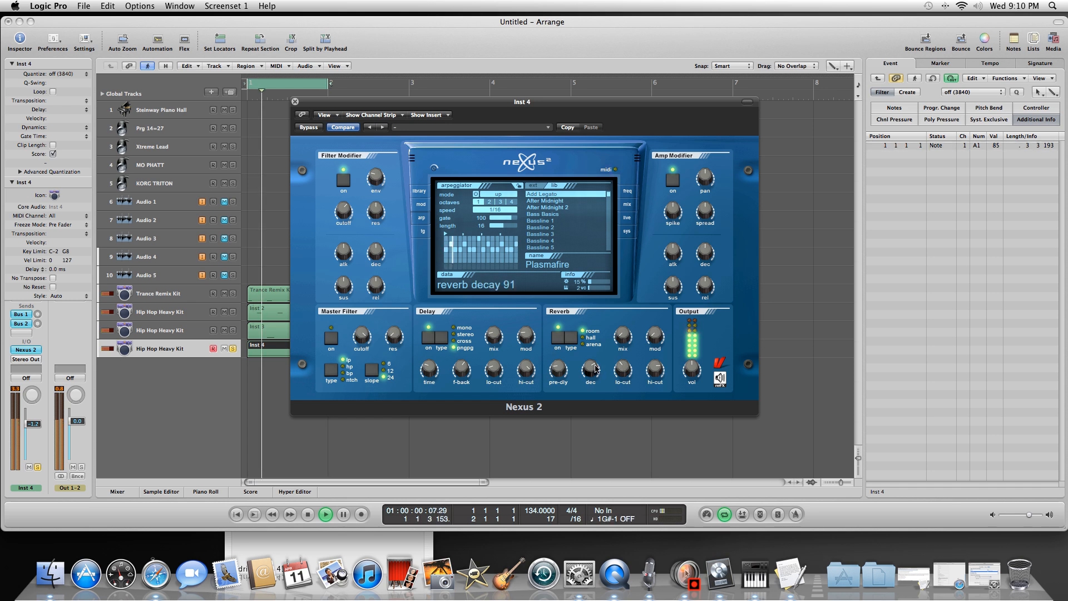
pyautogui.moveTo(561, 368); pyautogui.dragTo(559, 356)
pyautogui.moveTo(622, 337); pyautogui.dragTo(621, 308)
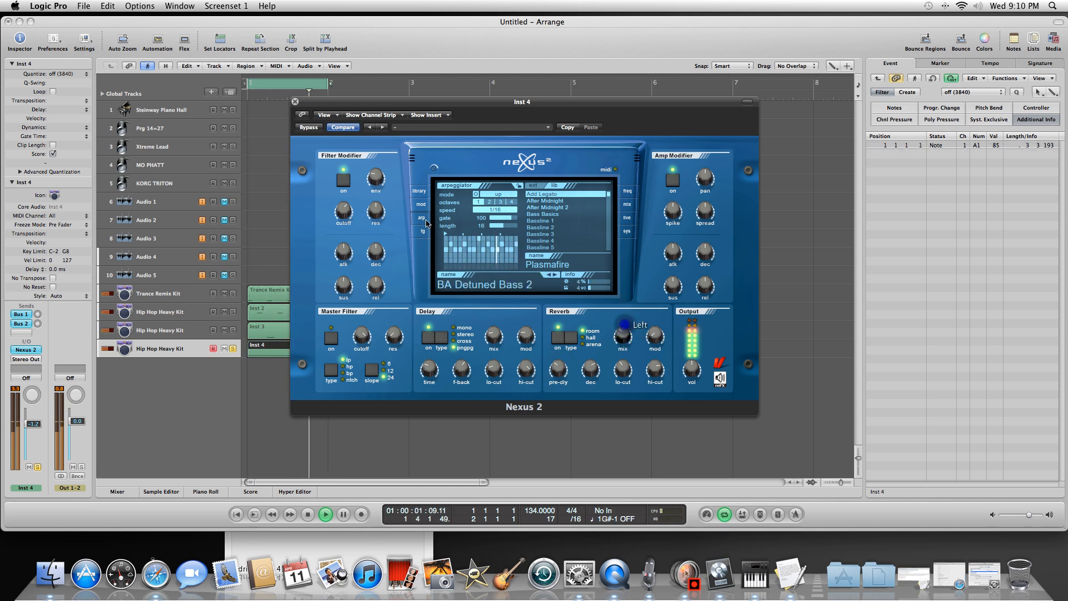
# Step: Raise the filter modifier's envelope amount and lower its attack
pyautogui.moveTo(376, 176); pyautogui.dragTo(367, 111)
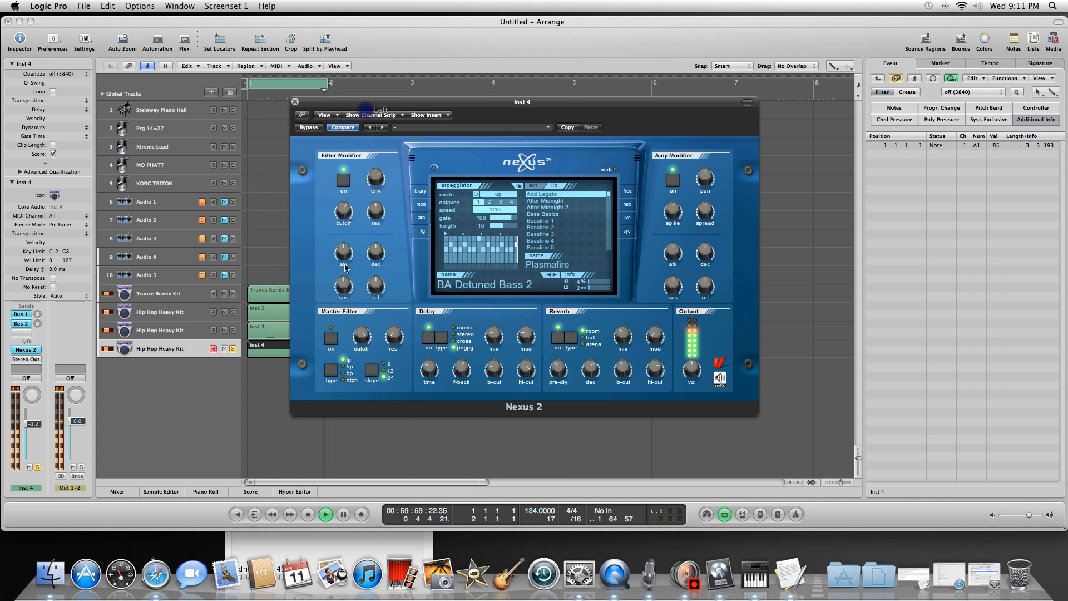
pyautogui.moveTo(343, 252); pyautogui.dragTo(352, 322)
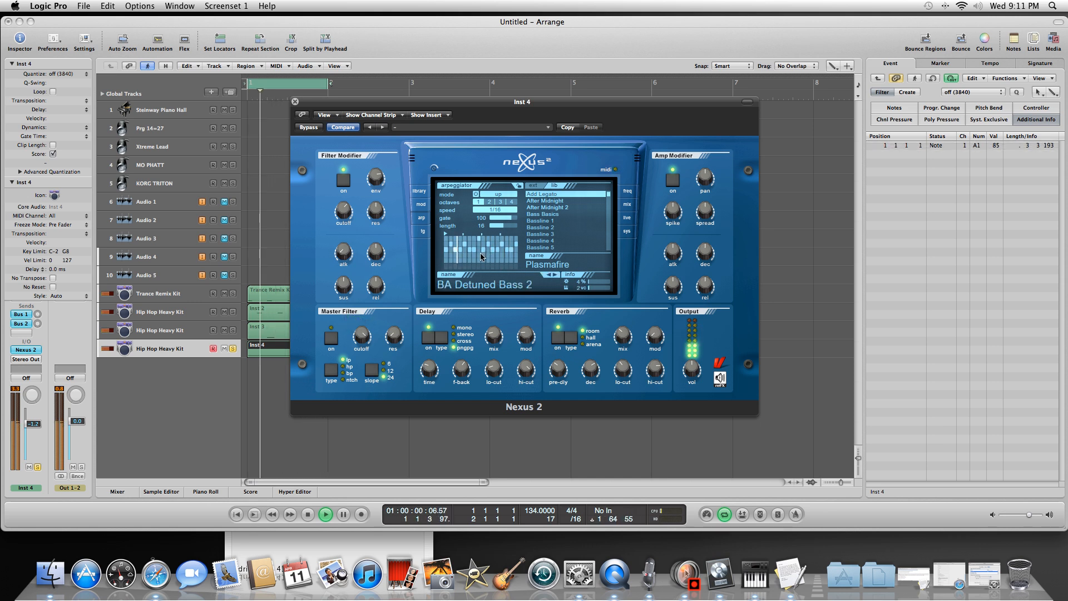
# Step: Change the pitches of several early and late steps in the Plasmafire arpeggiator pattern
pyautogui.click(479, 254)
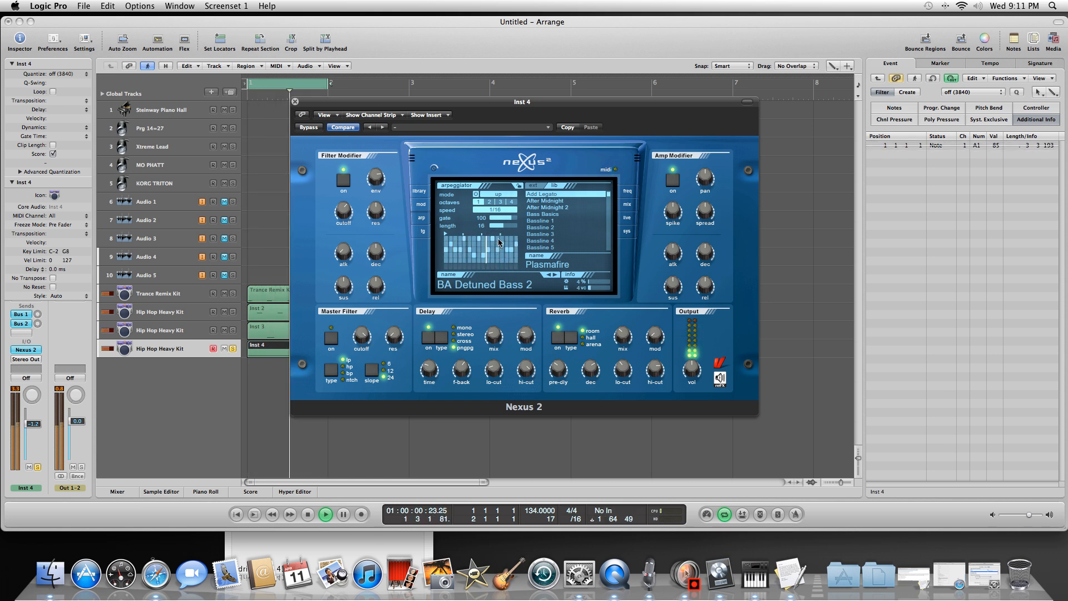
pyautogui.click(499, 239)
pyautogui.click(493, 250)
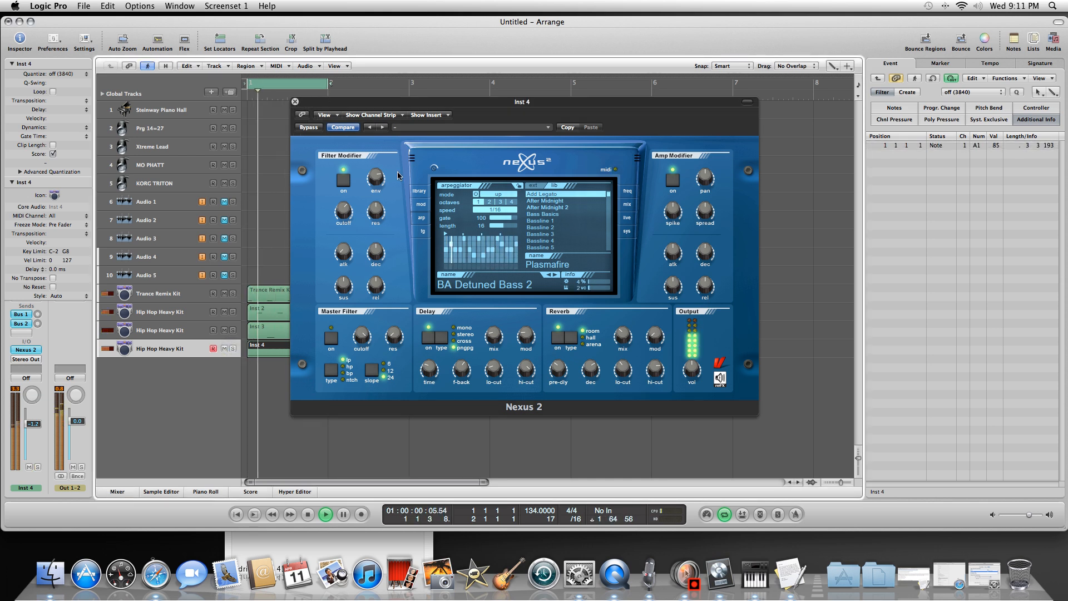
pyautogui.click(465, 252)
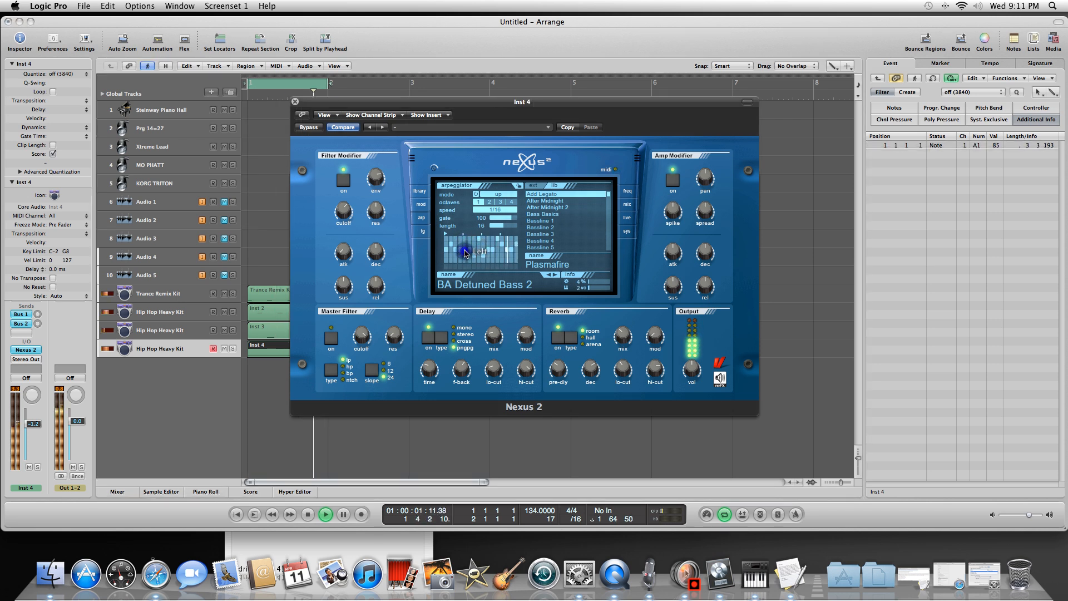
# Step: Rework a few more middle and late step pitches in the Plasmafire arpeggiator pattern, and close the Nexus 2 window
pyautogui.click(500, 252)
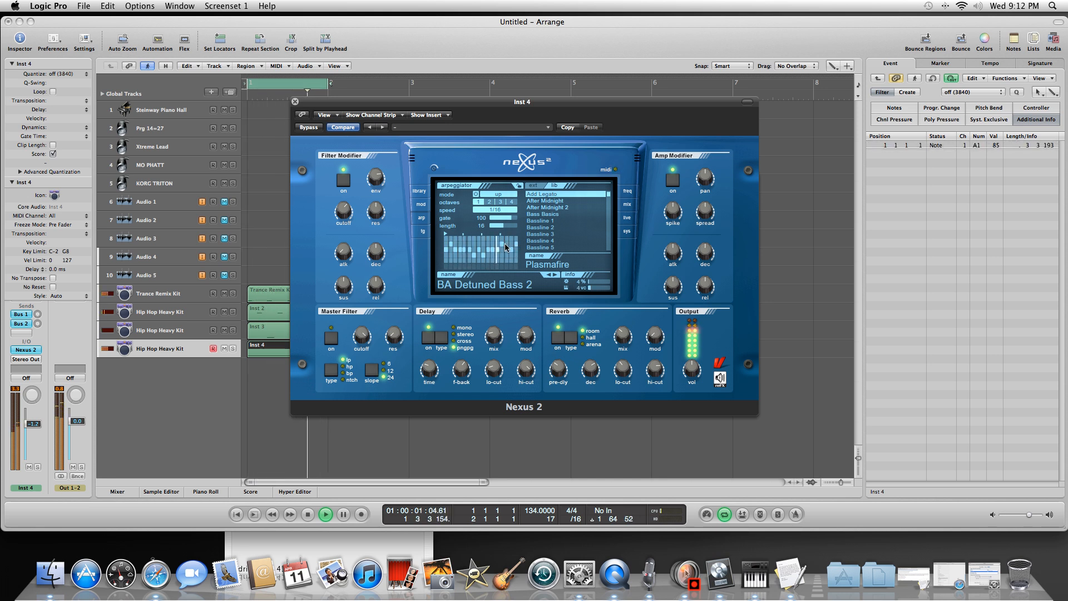
pyautogui.rightClick(508, 251)
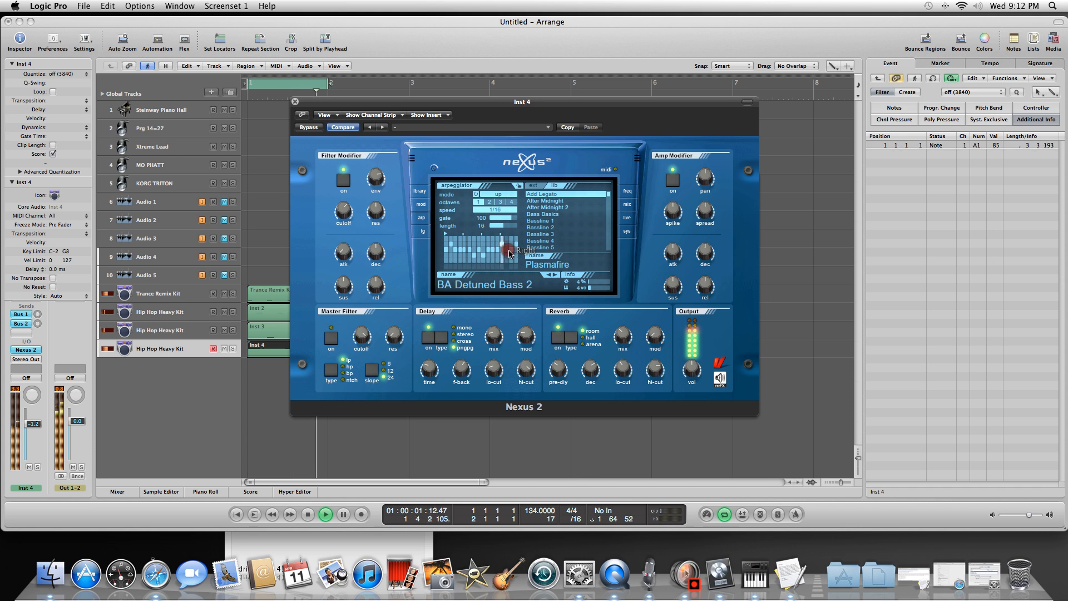
pyautogui.rightClick(513, 253)
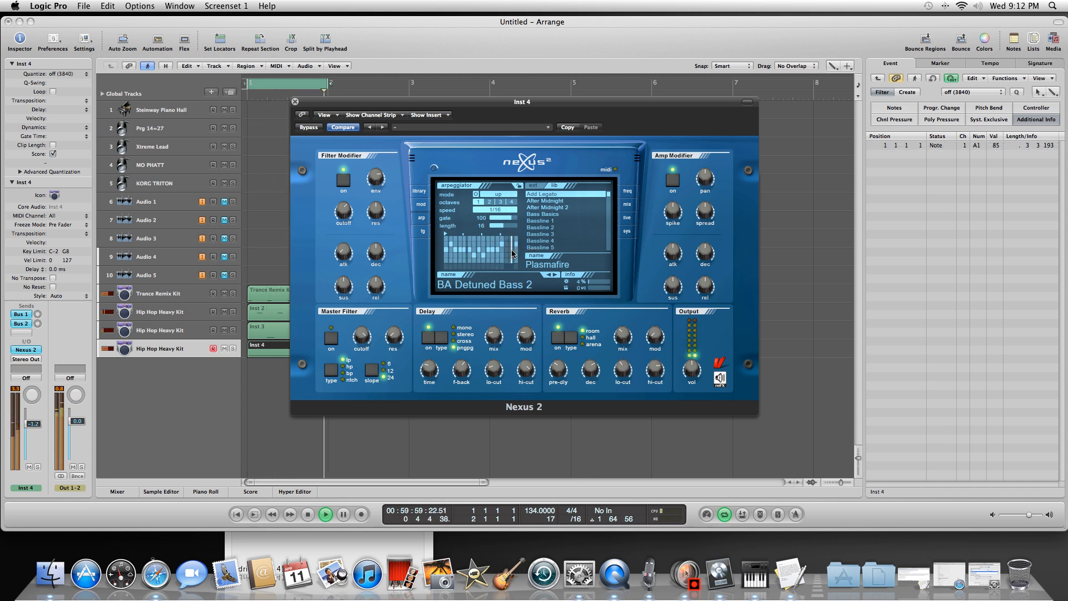
pyautogui.rightClick(493, 250)
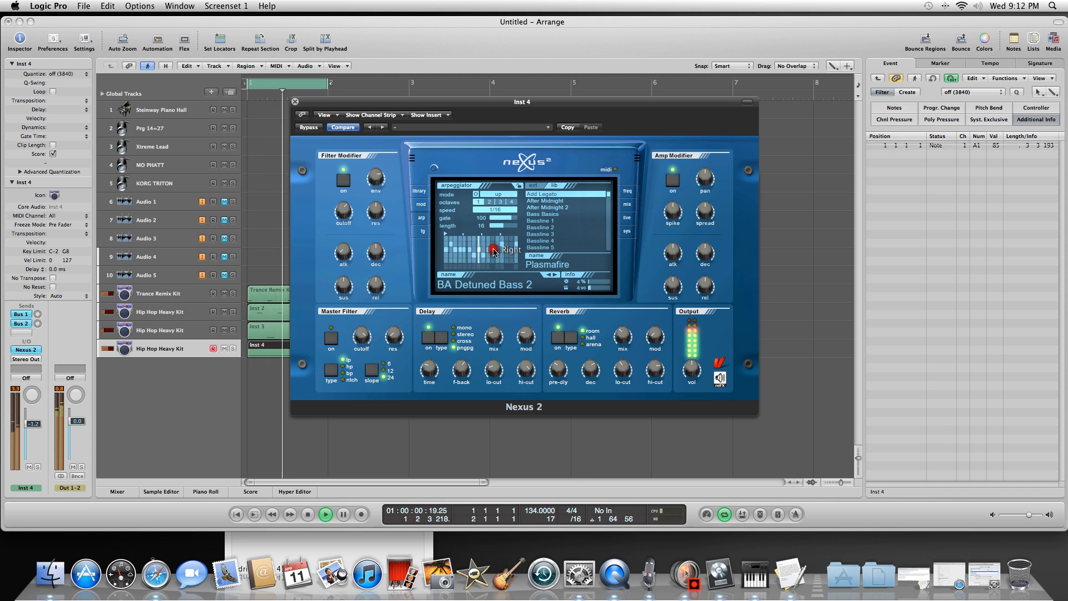
pyautogui.rightClick(462, 253)
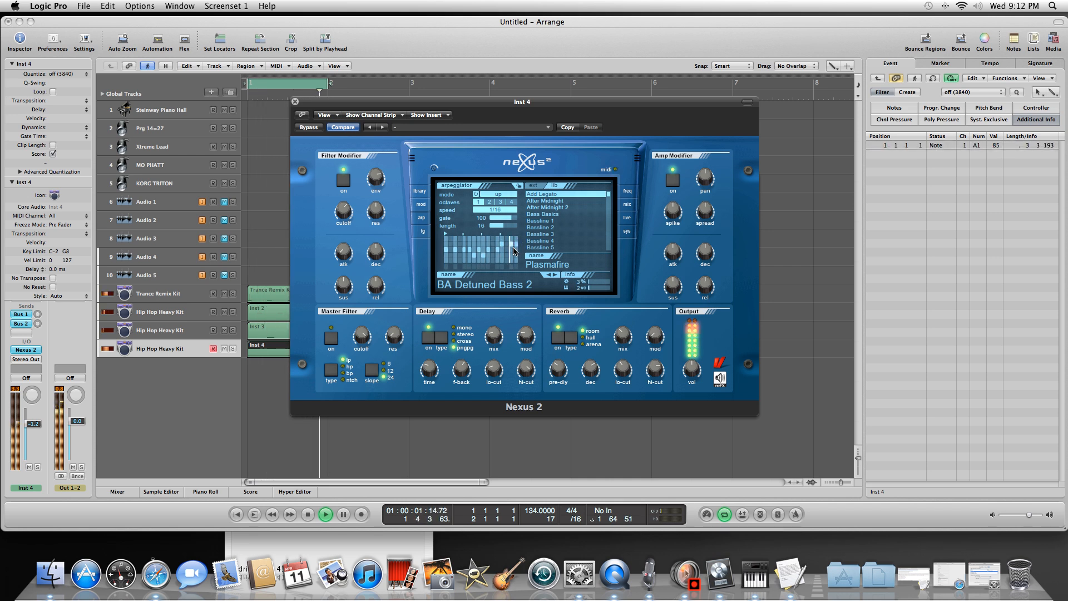
pyautogui.click(296, 103)
# Step: Lower the volume of the Albino 3 track 13 to about +1.2 dB and stop playback
pyautogui.click(192, 328)
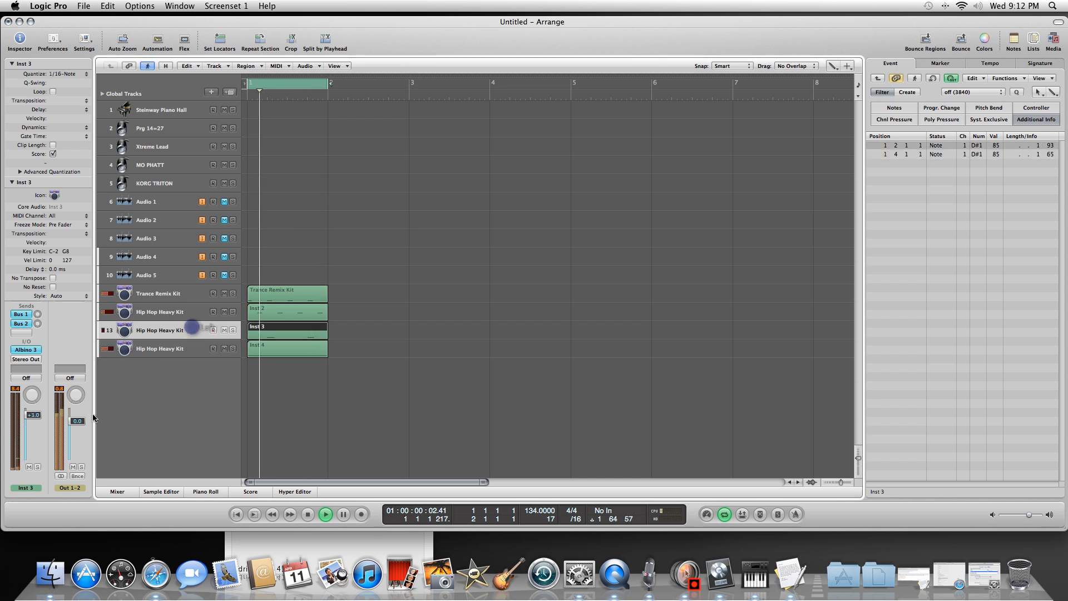
pyautogui.moveTo(29, 416); pyautogui.dragTo(30, 422)
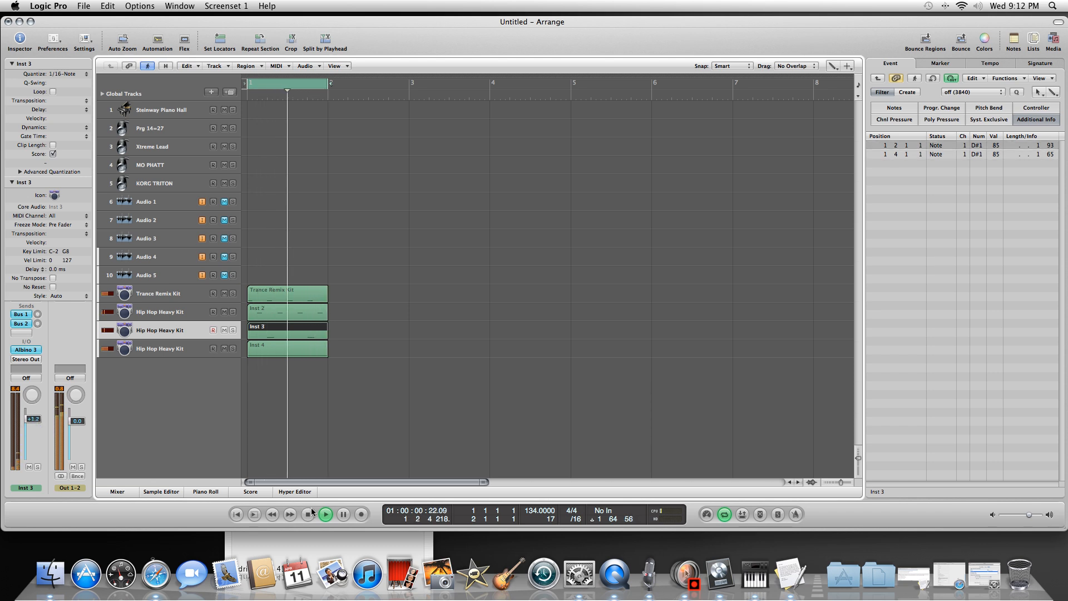
pyautogui.click(310, 515)
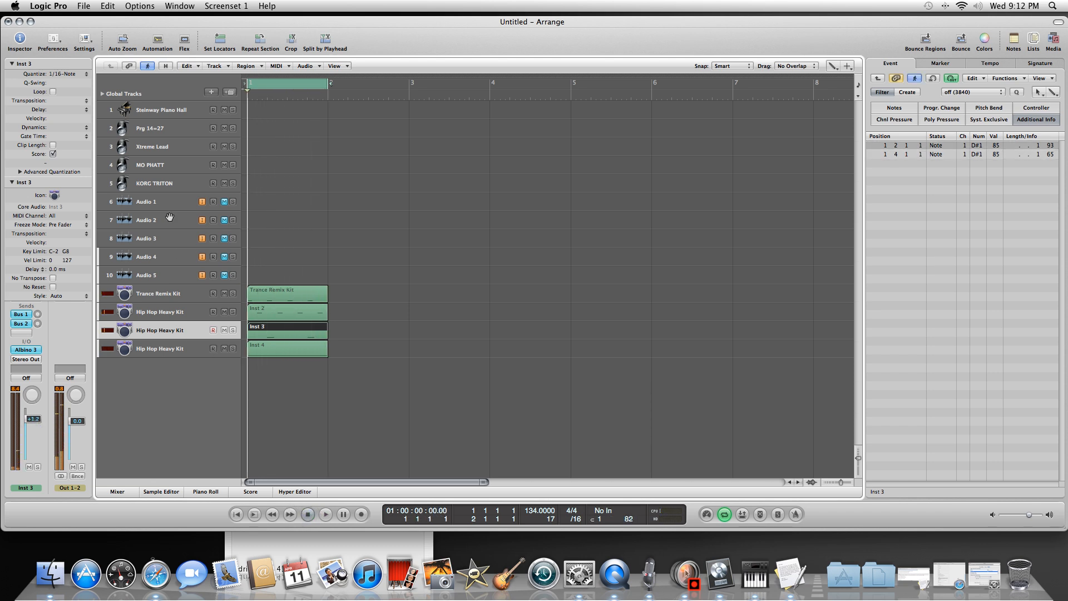
# Step: Duplicate the bass track 14 and open the preset library of Nexus 2 on the new track 15
pyautogui.click(179, 349)
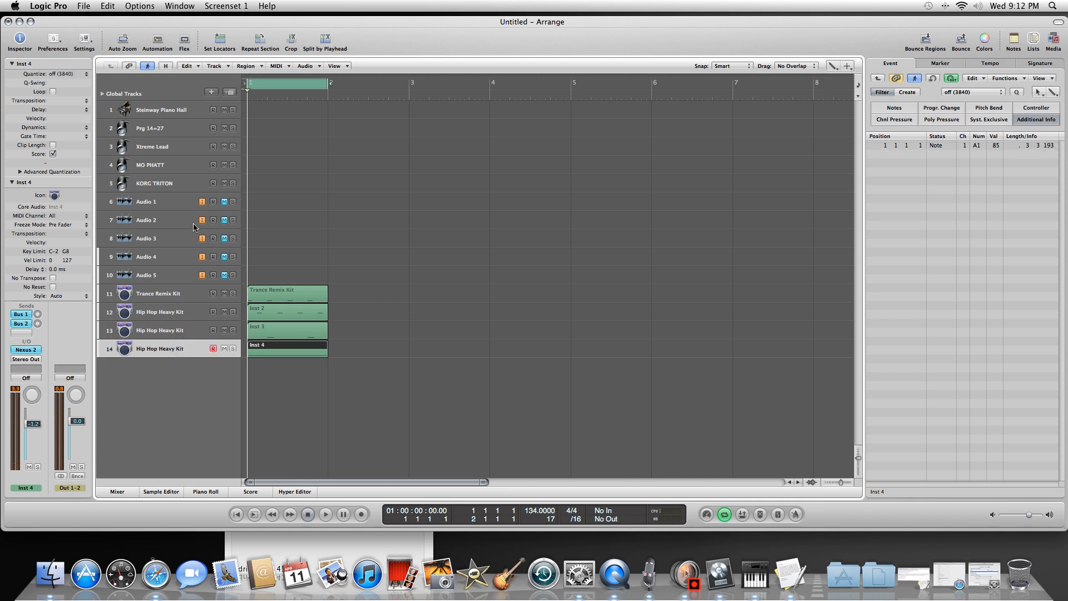
pyautogui.click(225, 96)
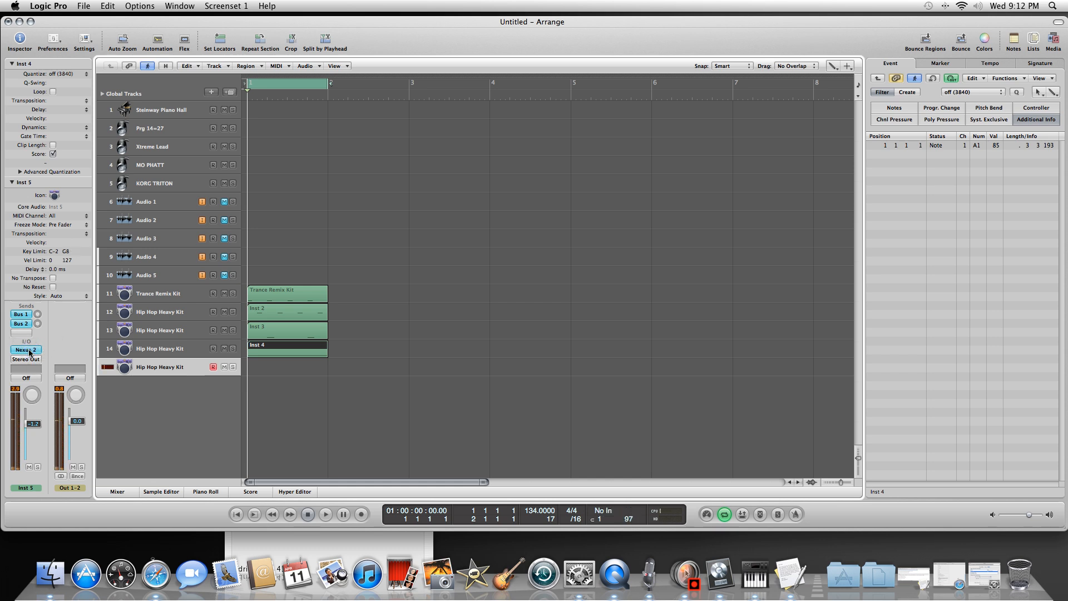
pyautogui.click(30, 350)
pyautogui.moveTo(167, 45); pyautogui.dragTo(529, 80)
pyautogui.click(523, 172)
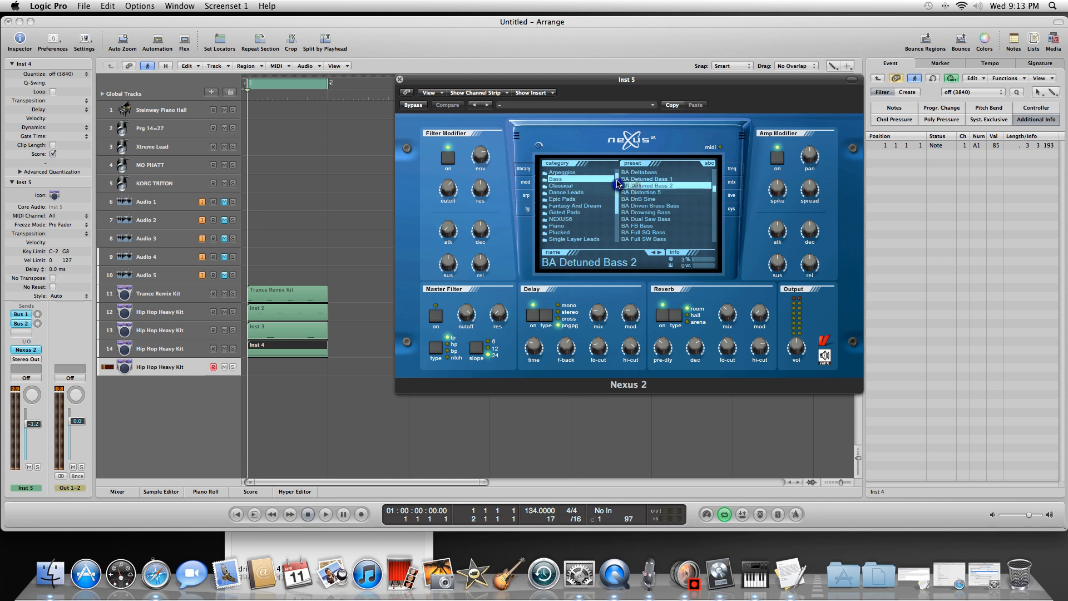
# Step: Audition the Fantasy And Dream presets SY Bellyzee, SY Big Bells, SY Digitalism and SY Fantasy Bellpad 2 on track 15
pyautogui.click(596, 207)
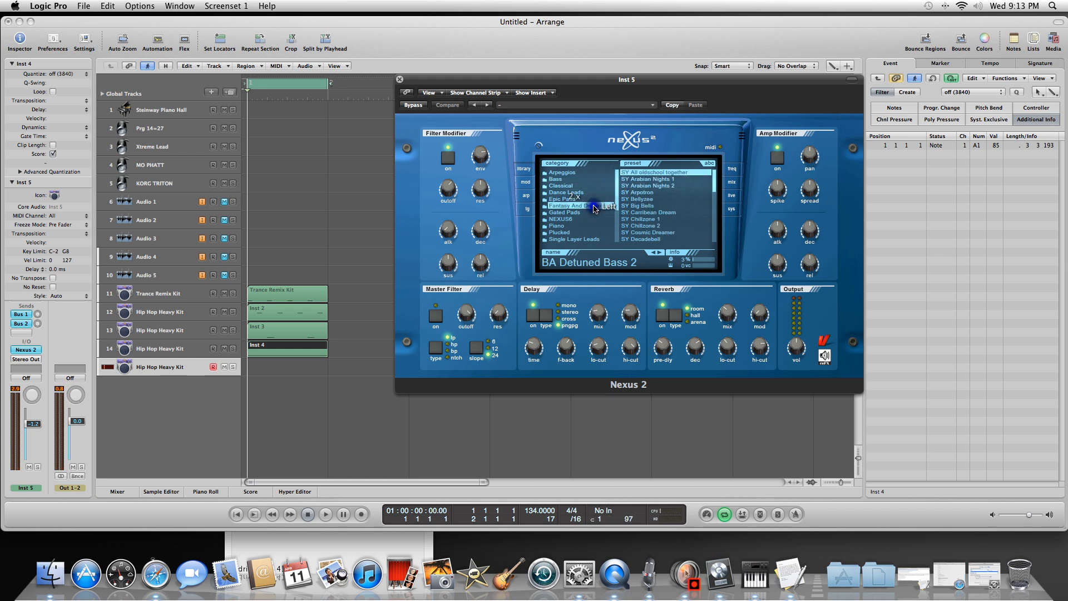
pyautogui.click(651, 200)
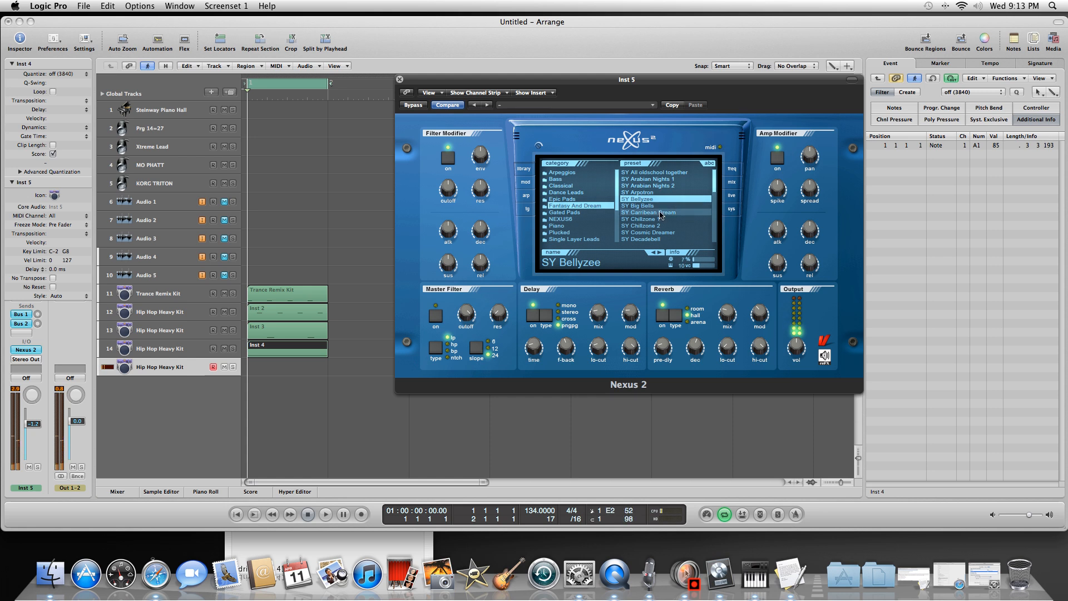
pyautogui.click(652, 206)
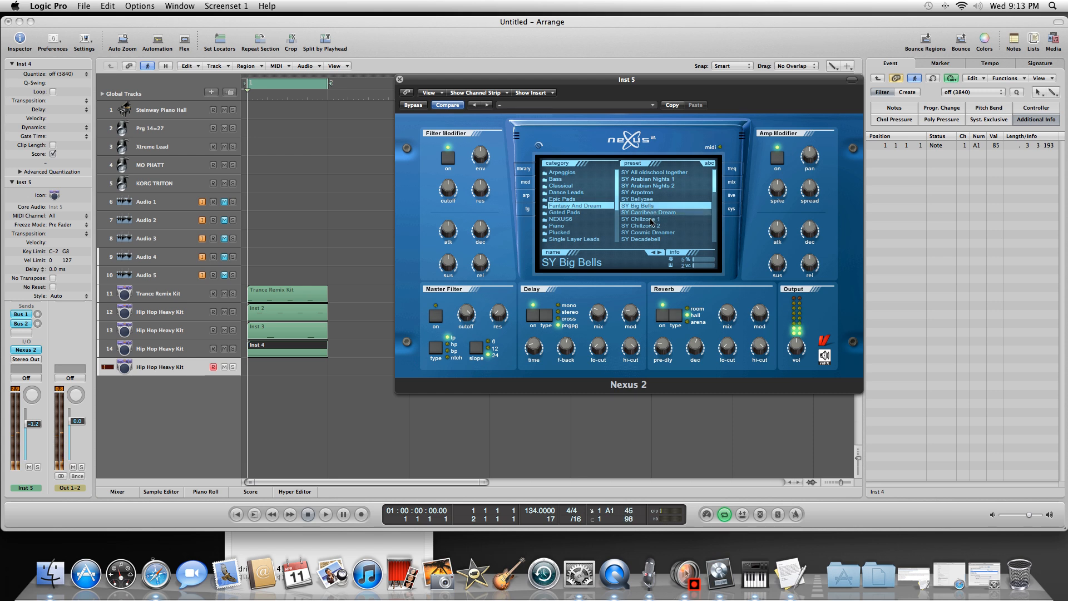
pyautogui.moveTo(714, 191); pyautogui.dragTo(713, 199)
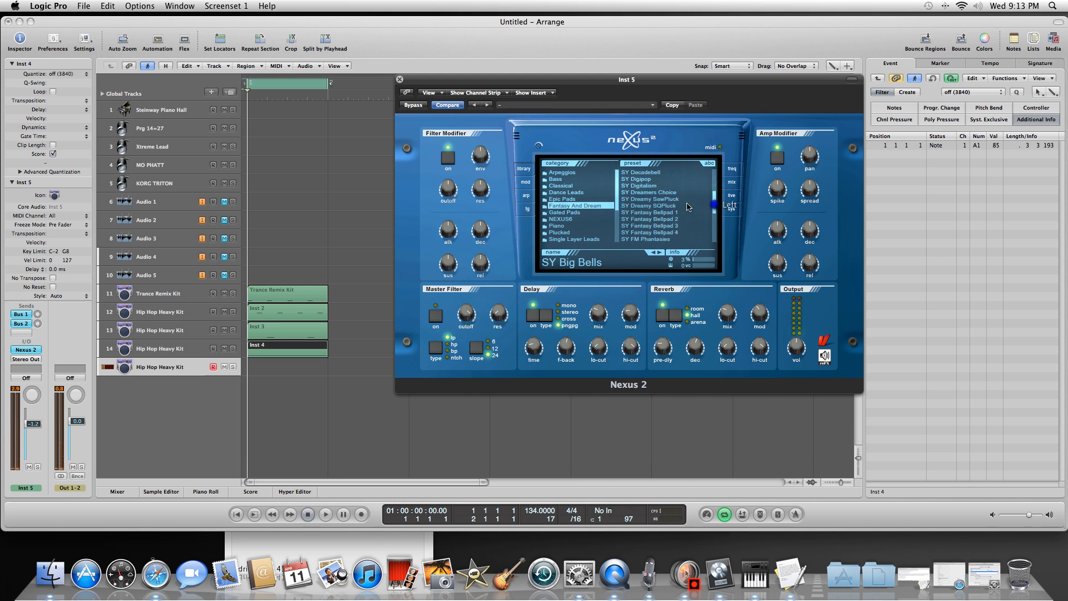
pyautogui.click(640, 185)
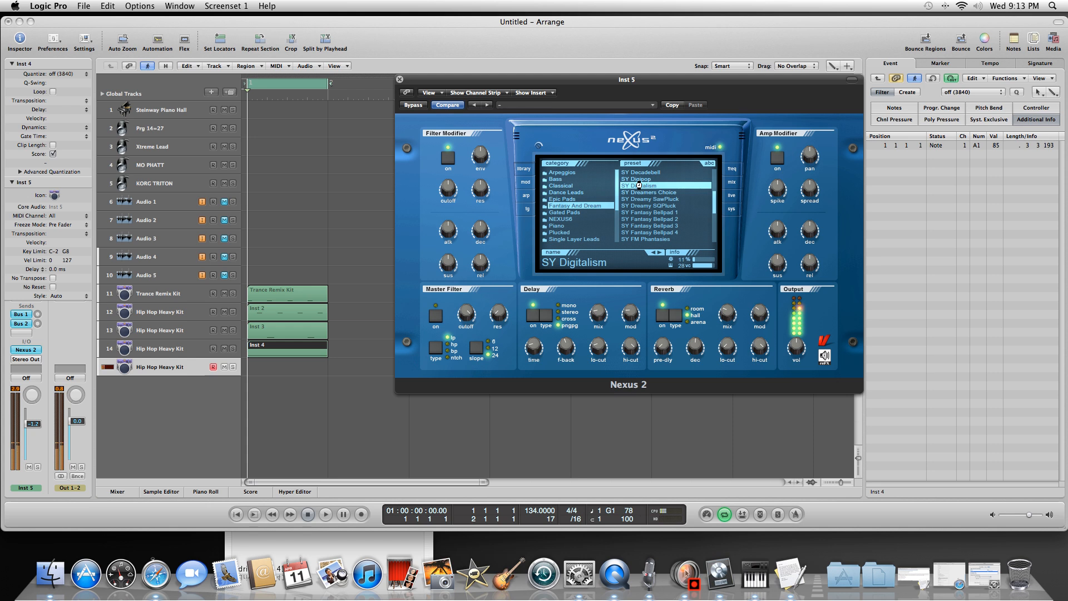
pyautogui.click(647, 219)
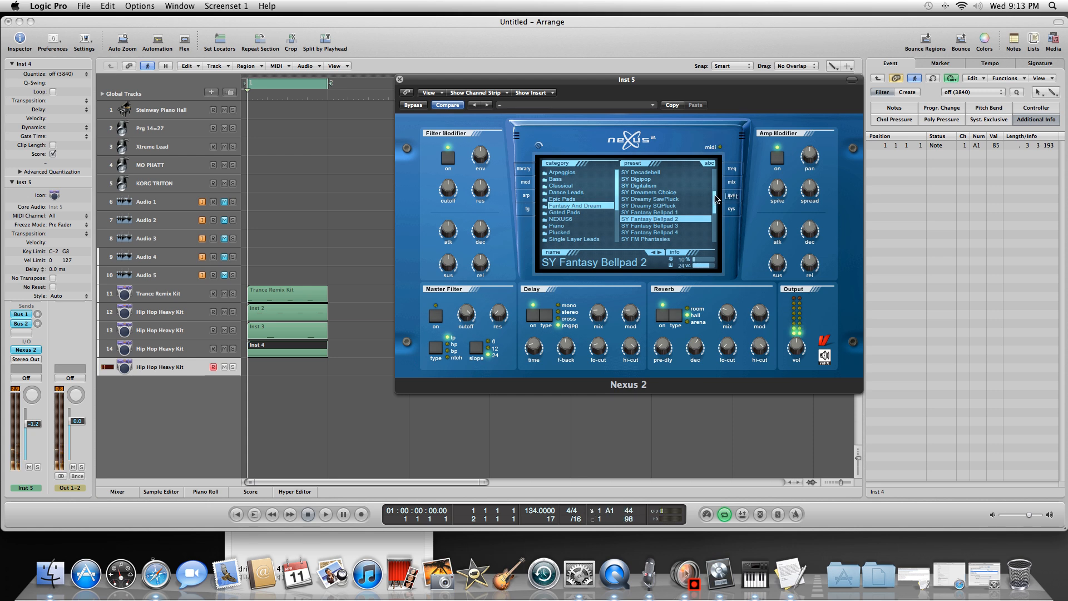
pyautogui.moveTo(716, 199); pyautogui.dragTo(716, 210)
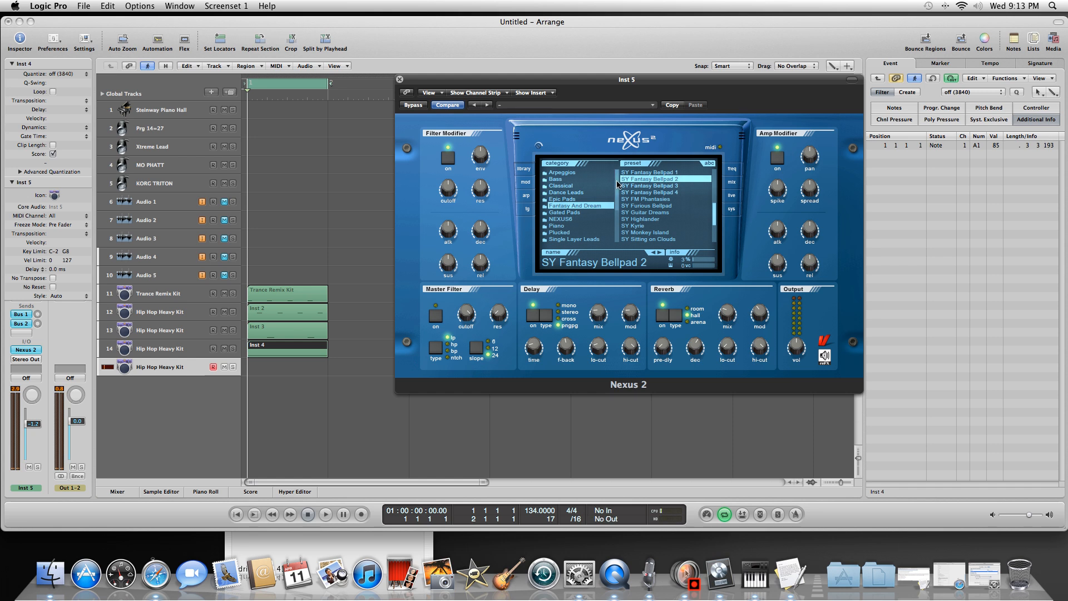
# Step: Try the FX Air Raid! preset from the XP Dance Vol.2 category on track 15
pyautogui.moveTo(618, 184); pyautogui.dragTo(619, 205)
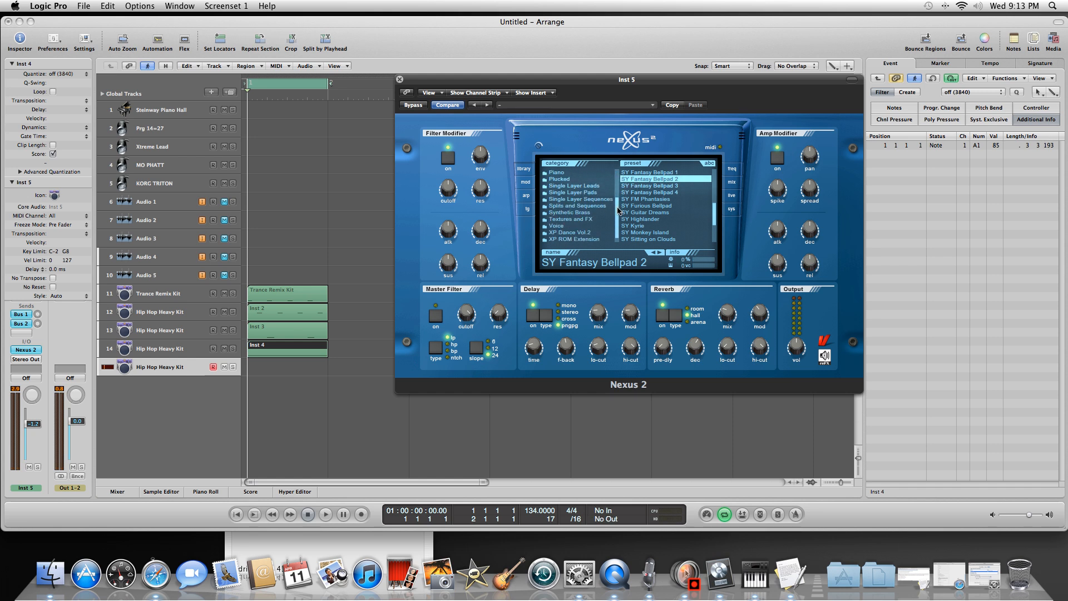
pyautogui.click(573, 232)
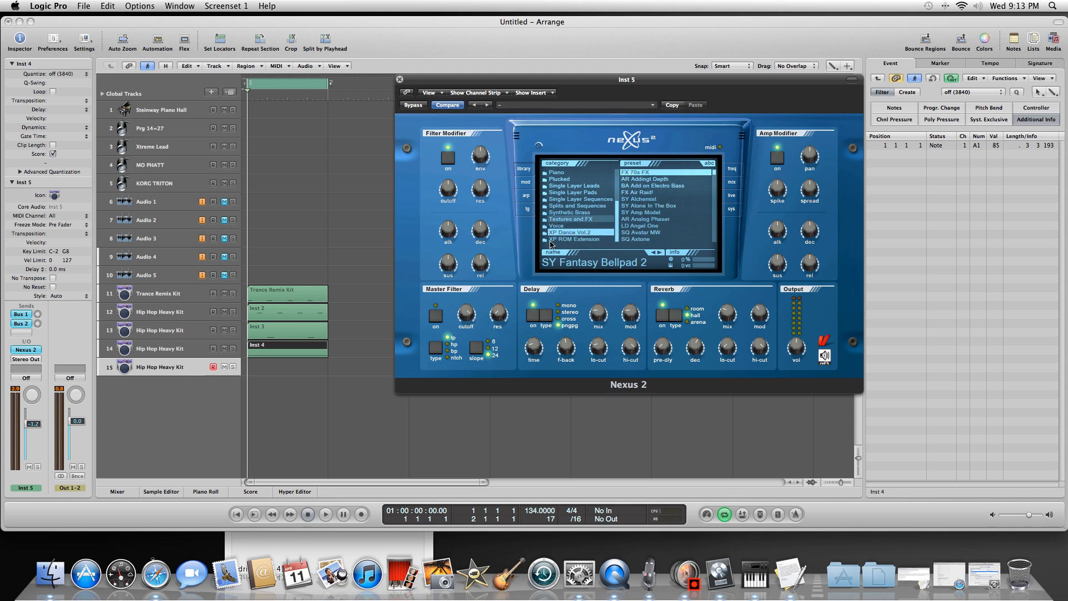
pyautogui.click(650, 193)
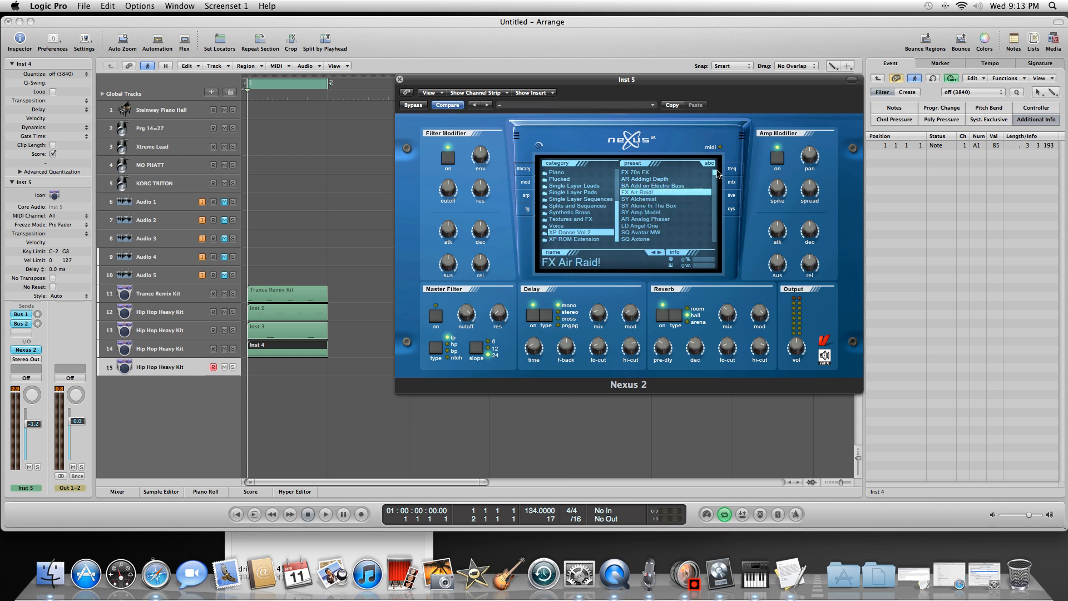
pyautogui.moveTo(715, 172); pyautogui.dragTo(717, 160)
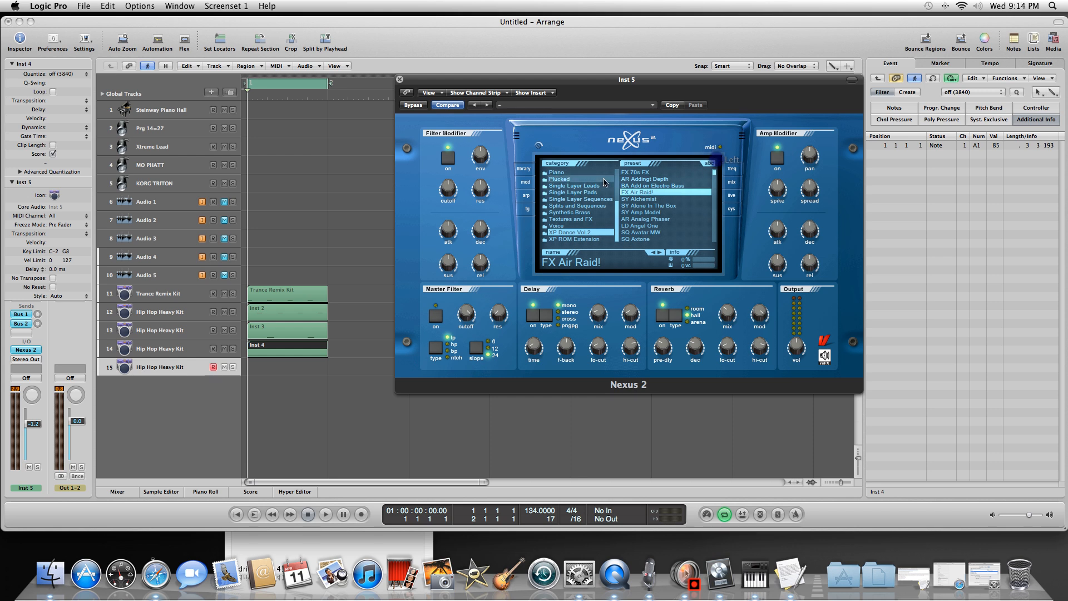
pyautogui.moveTo(616, 201); pyautogui.dragTo(621, 163)
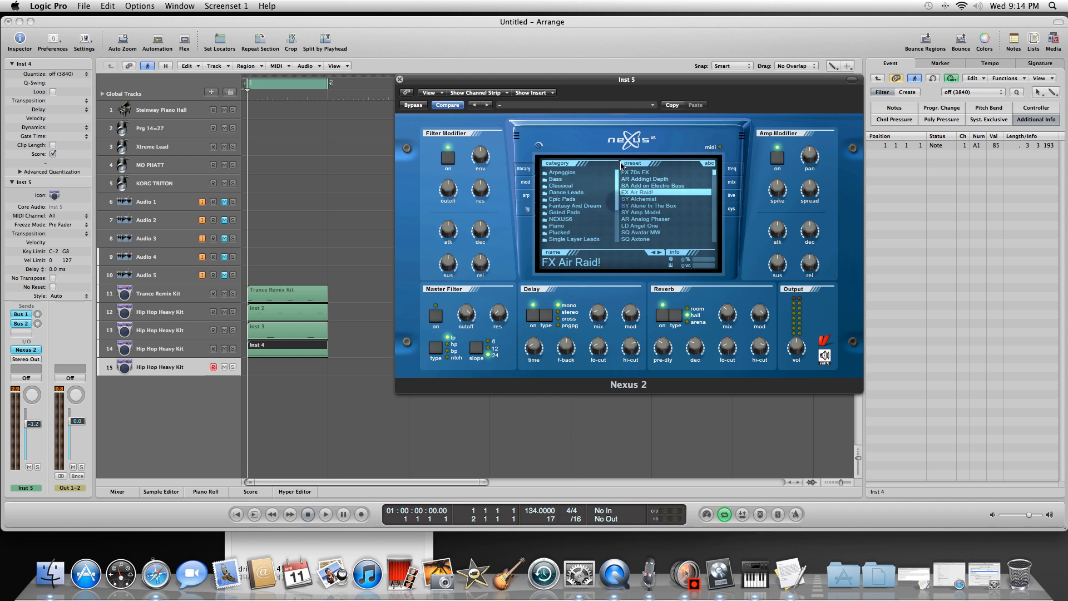
# Step: Load PL Digital Xylophone from the Plucked category on track 15 and start the loop to audition it
pyautogui.click(569, 232)
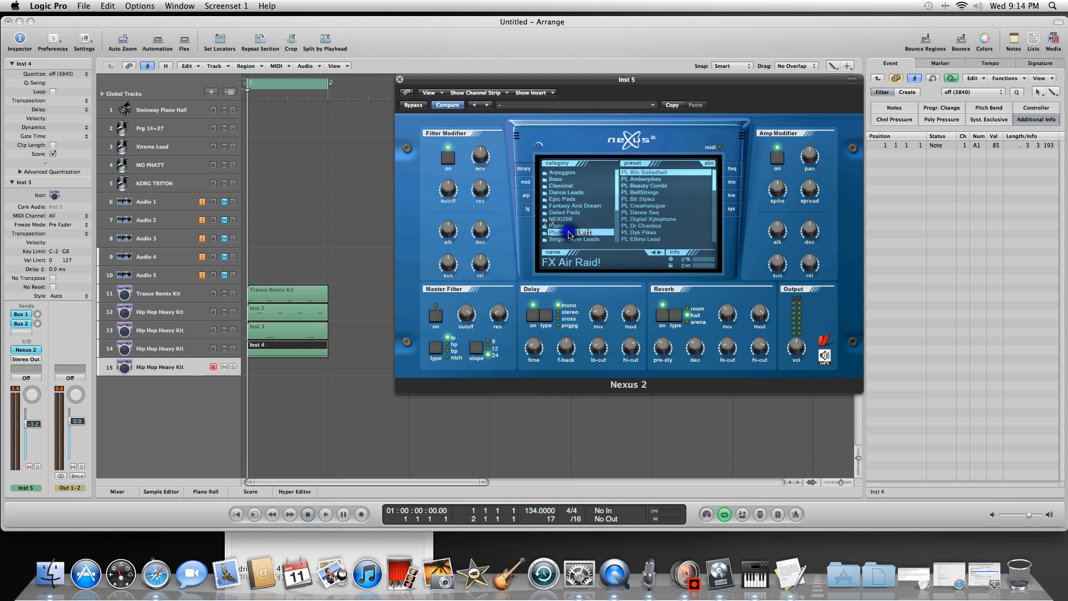
pyautogui.click(670, 221)
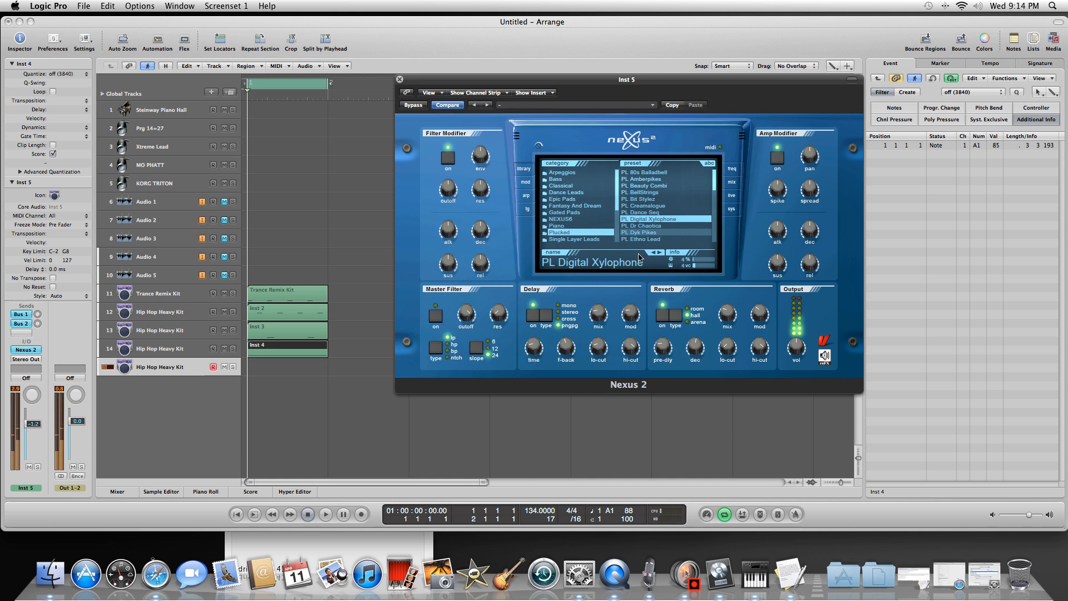
pyautogui.click(326, 514)
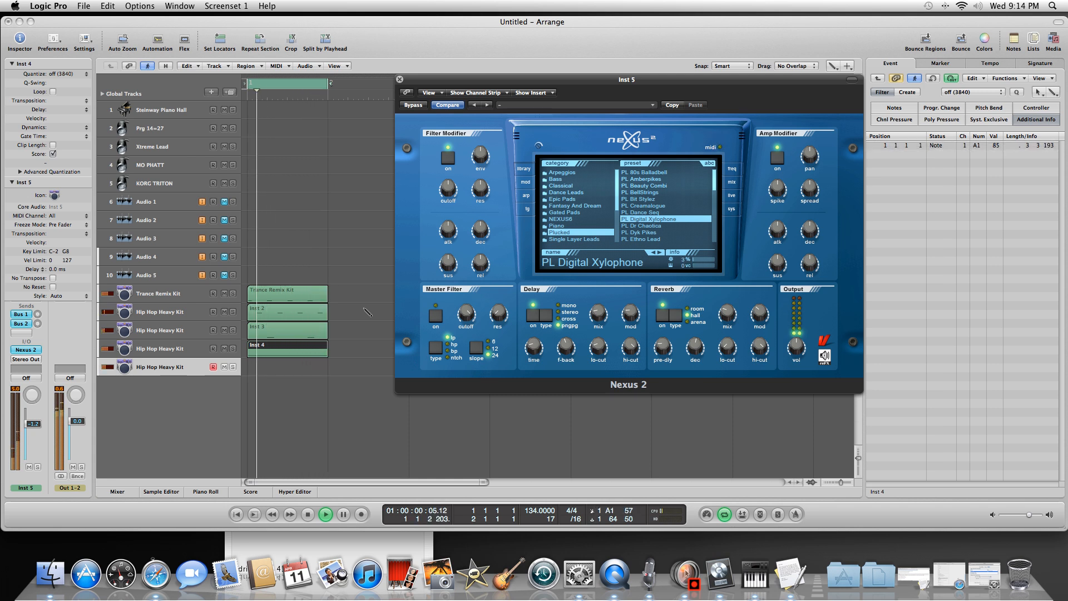
# Step: Switch to the Pointer Tool and load the Plucked preset PL Dyk Pikes on track 15
pyautogui.rightClick(387, 243)
pyautogui.rightClick(388, 243)
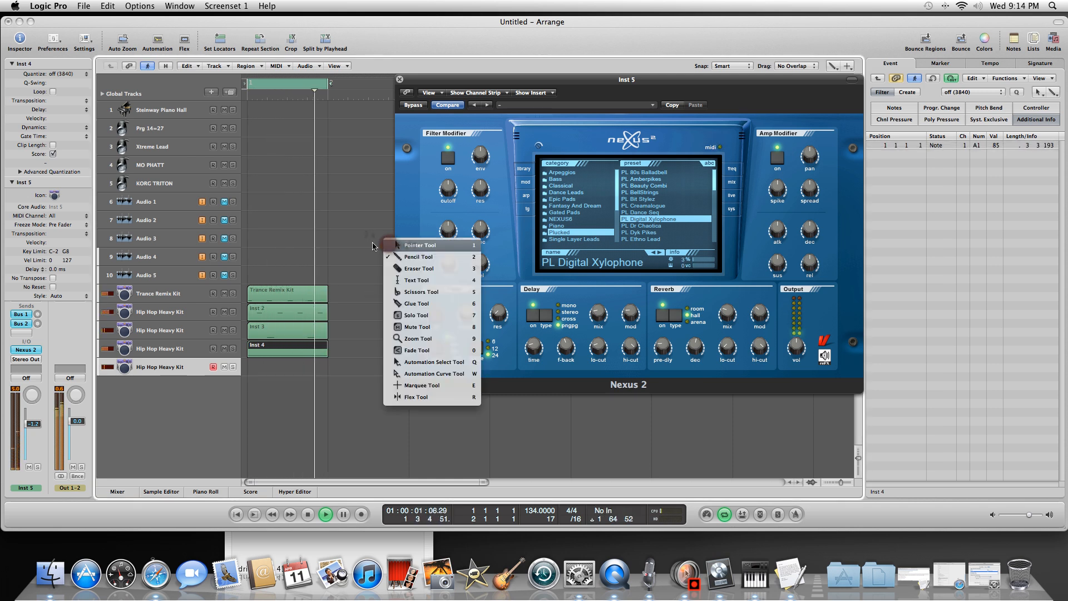
pyautogui.click(368, 242)
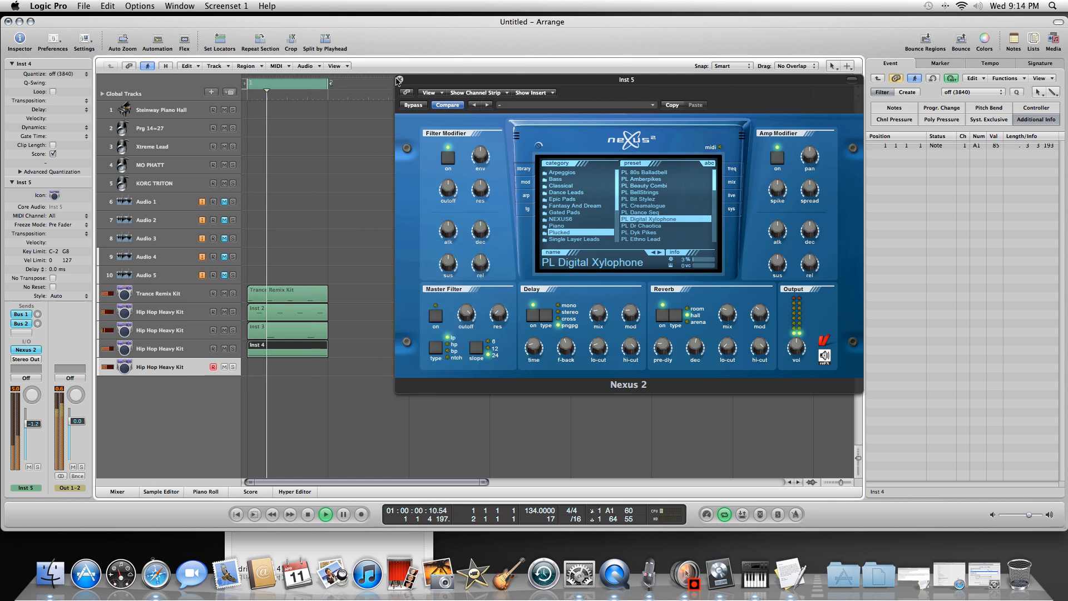
pyautogui.click(660, 227)
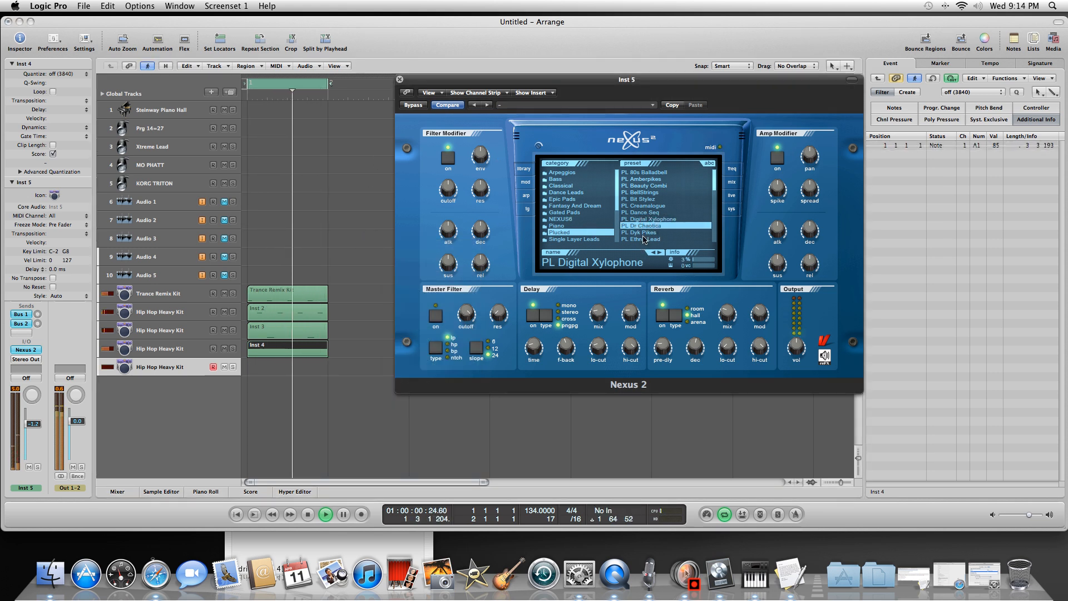
pyautogui.click(644, 233)
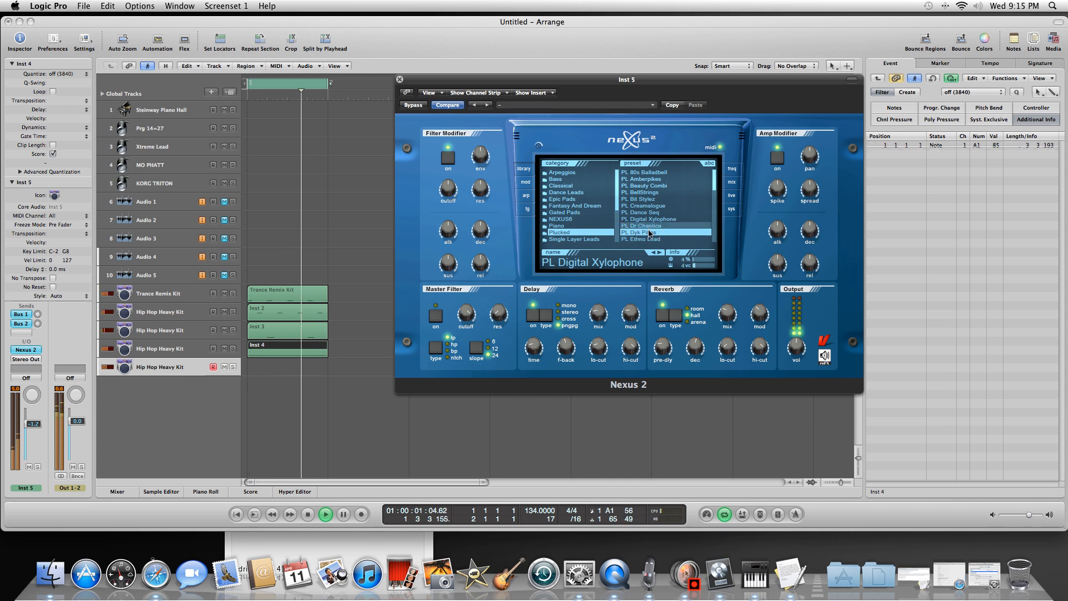
pyautogui.click(653, 233)
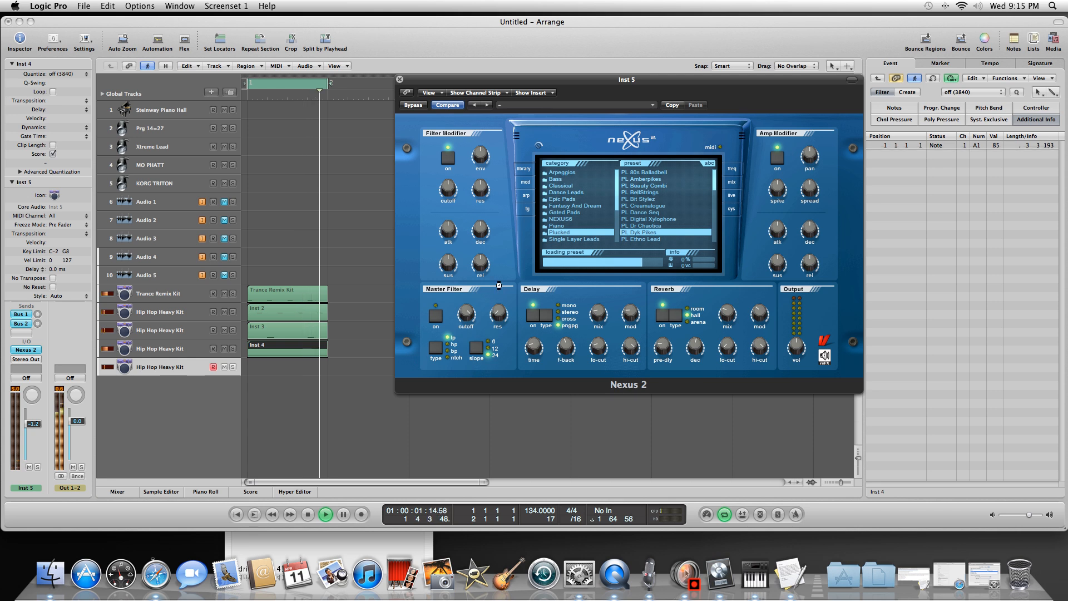
# Step: Mute tracks 11 and 12 and raise track 15's volume to +2.2 dB, stopping playback after auditioning the sound
pyautogui.click(224, 293)
pyautogui.click(225, 312)
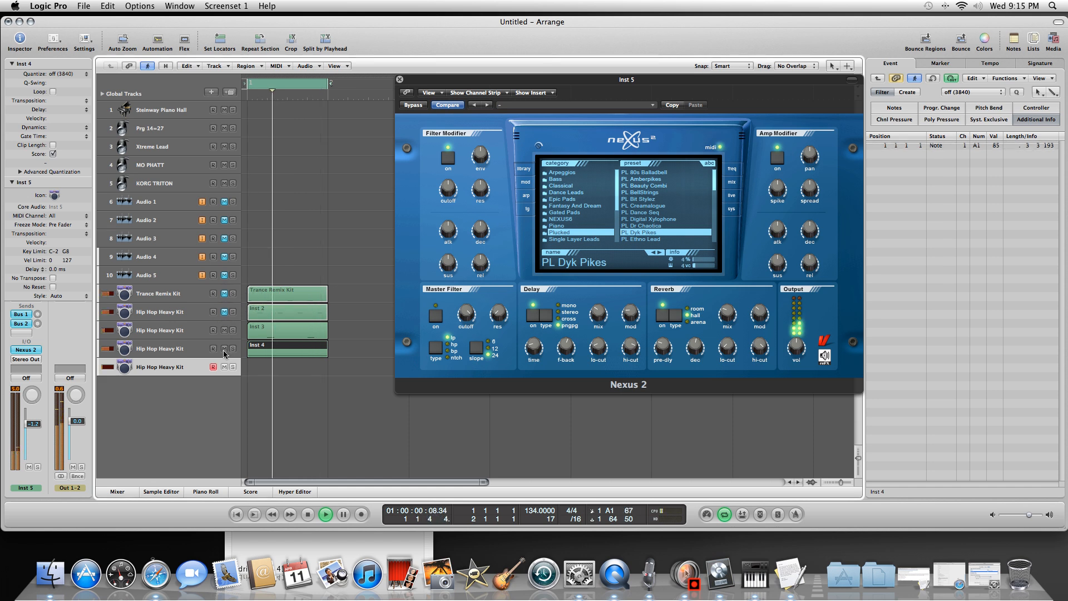
pyautogui.click(35, 424)
pyautogui.moveTo(35, 425); pyautogui.dragTo(35, 410)
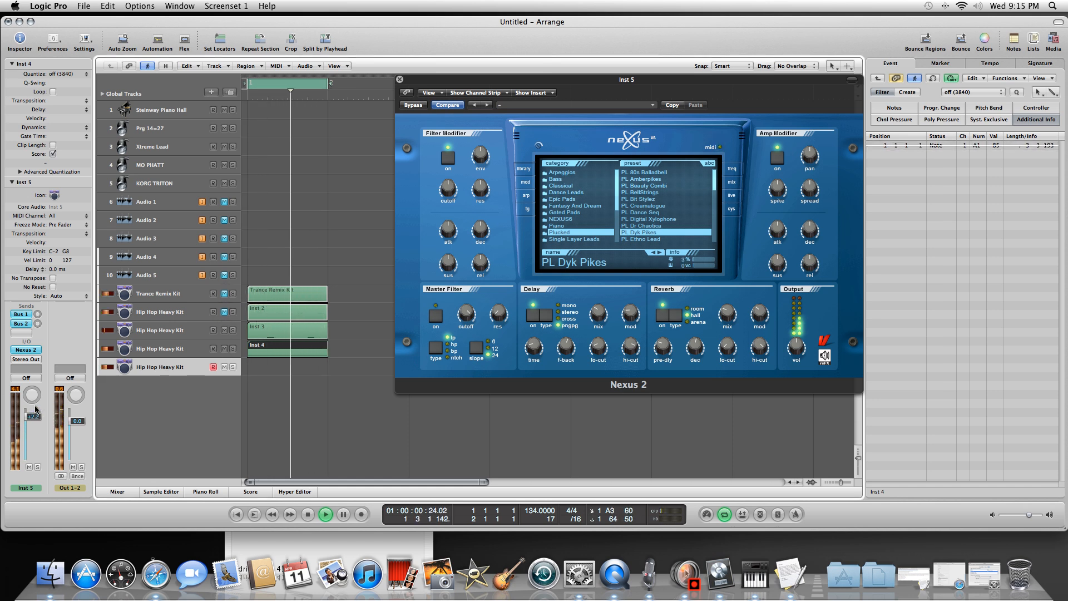
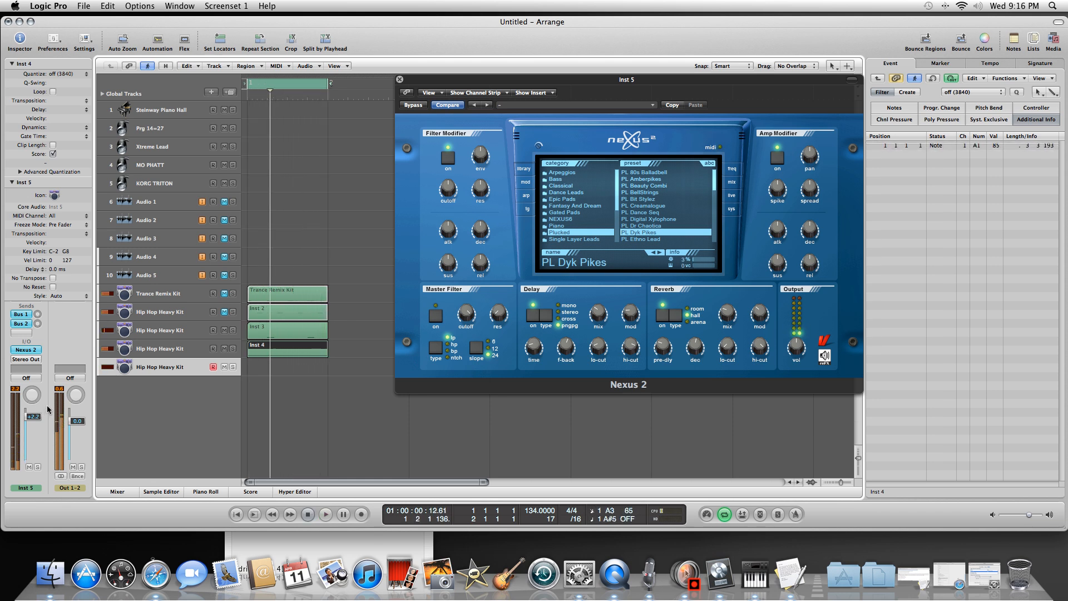
pyautogui.press('space')
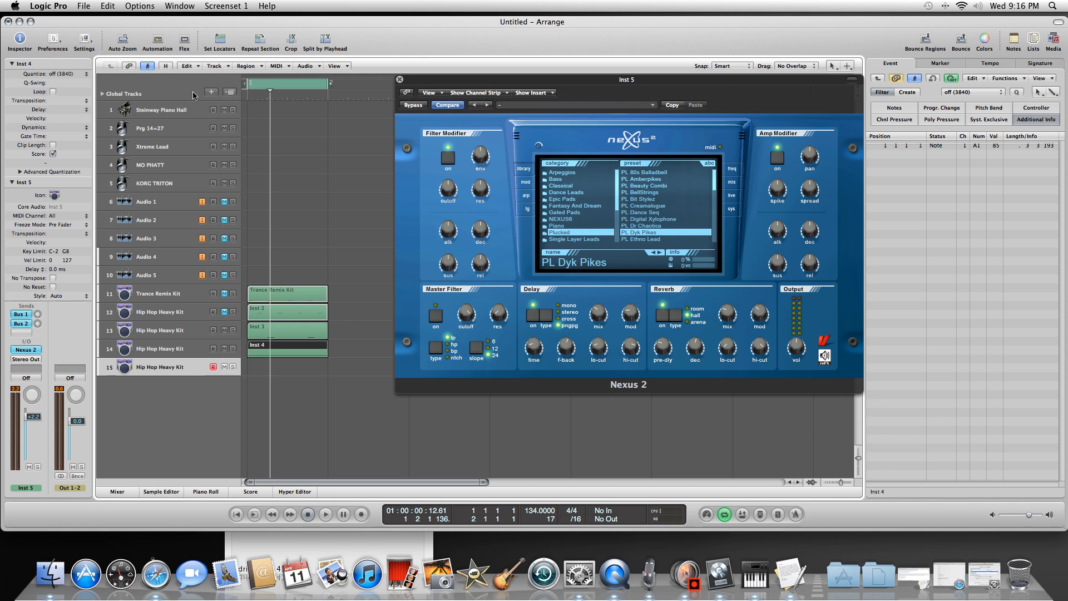
# Step: Extend the cycle range to the start of bar 3 and loop the four regions on tracks 11 to 14
pyautogui.click(399, 80)
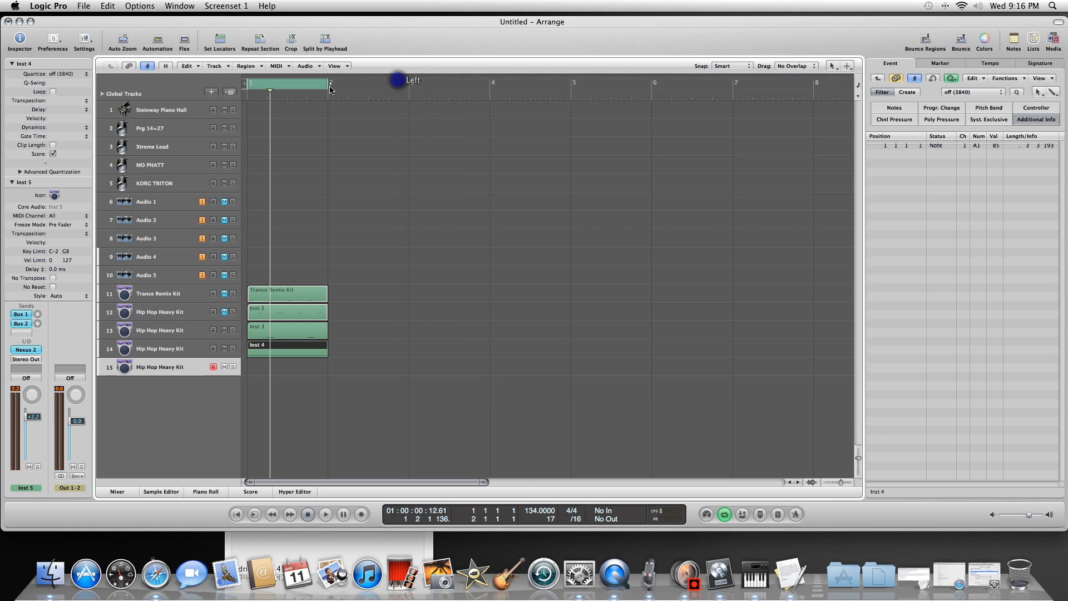
pyautogui.moveTo(413, 93); pyautogui.dragTo(410, 94)
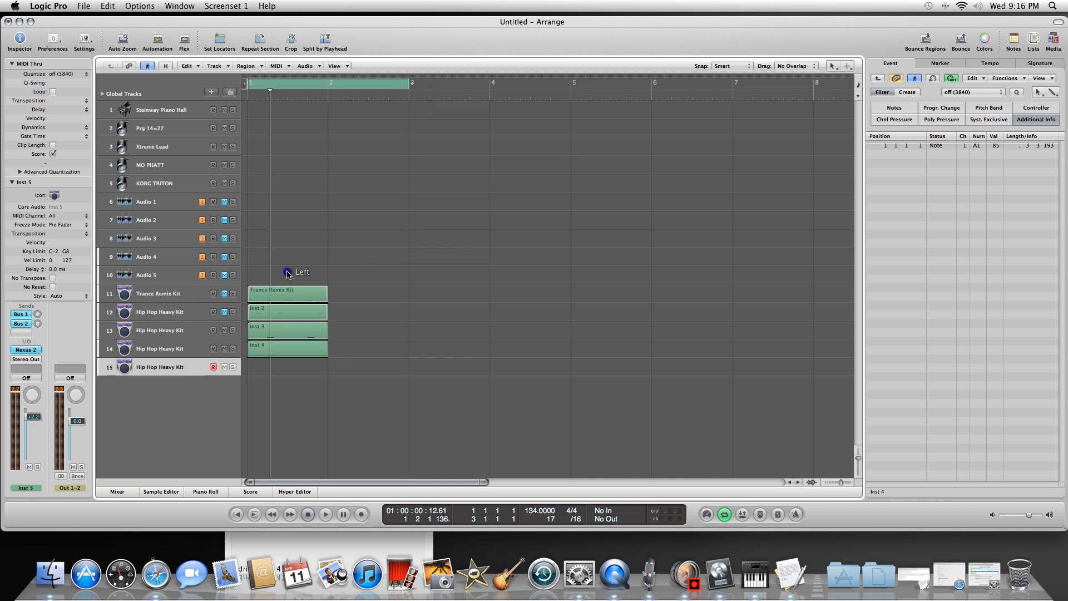
pyautogui.moveTo(291, 337); pyautogui.dragTo(291, 350)
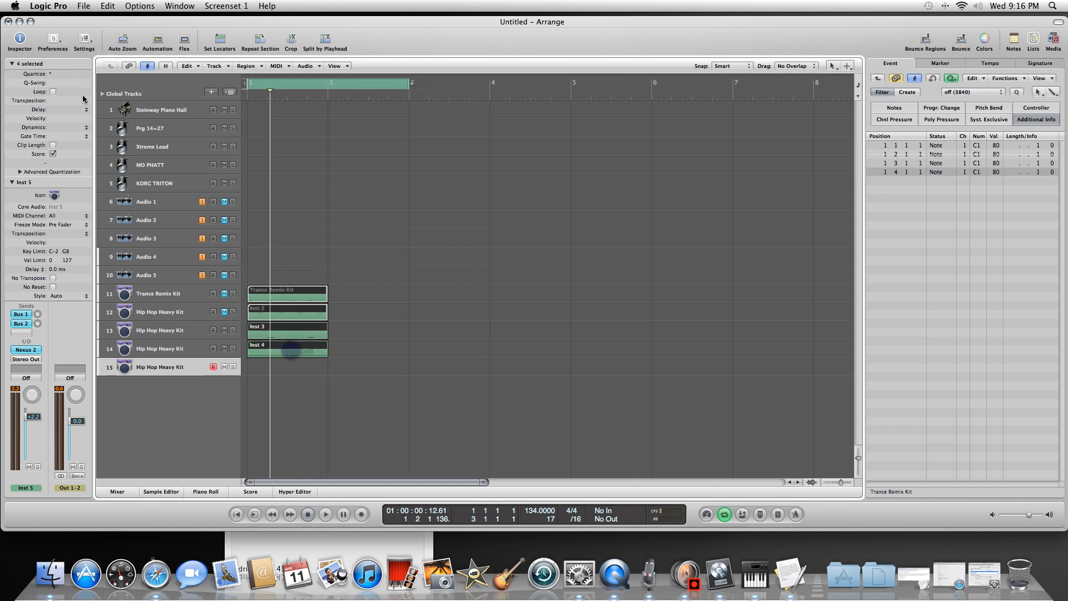
pyautogui.click(52, 92)
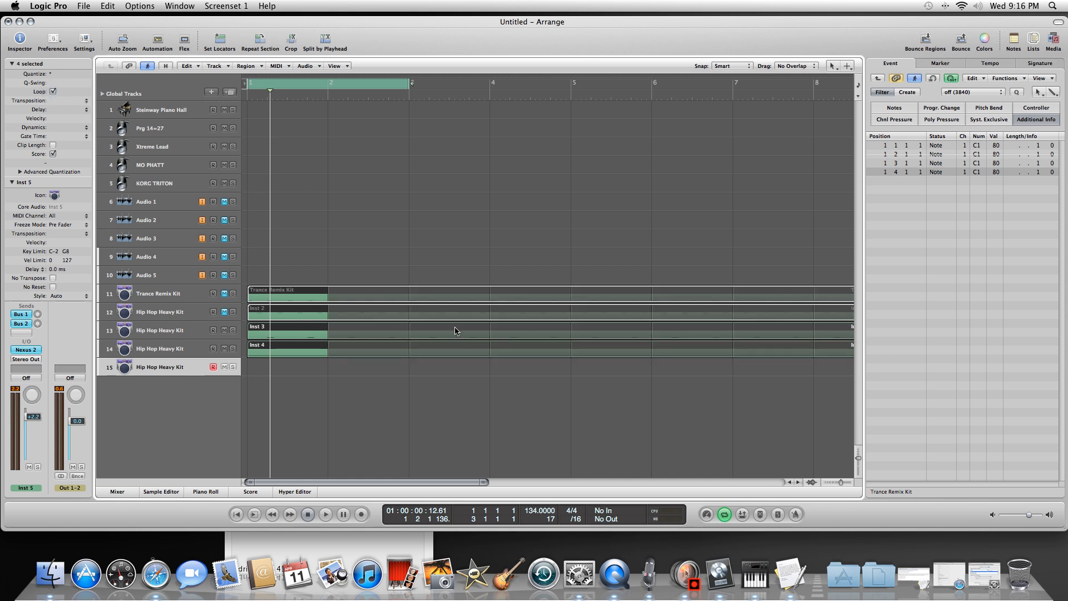
# Step: Play from the start and record a three-note F4, E4, A3 melody on track 15, then continue playback without recording
pyautogui.click(309, 515)
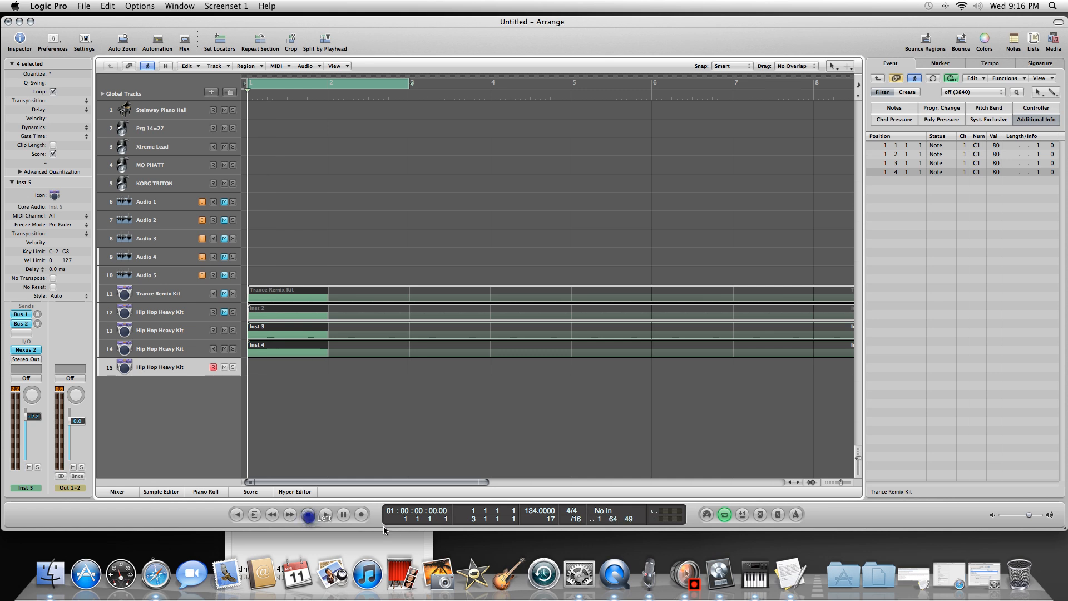
pyautogui.click(325, 514)
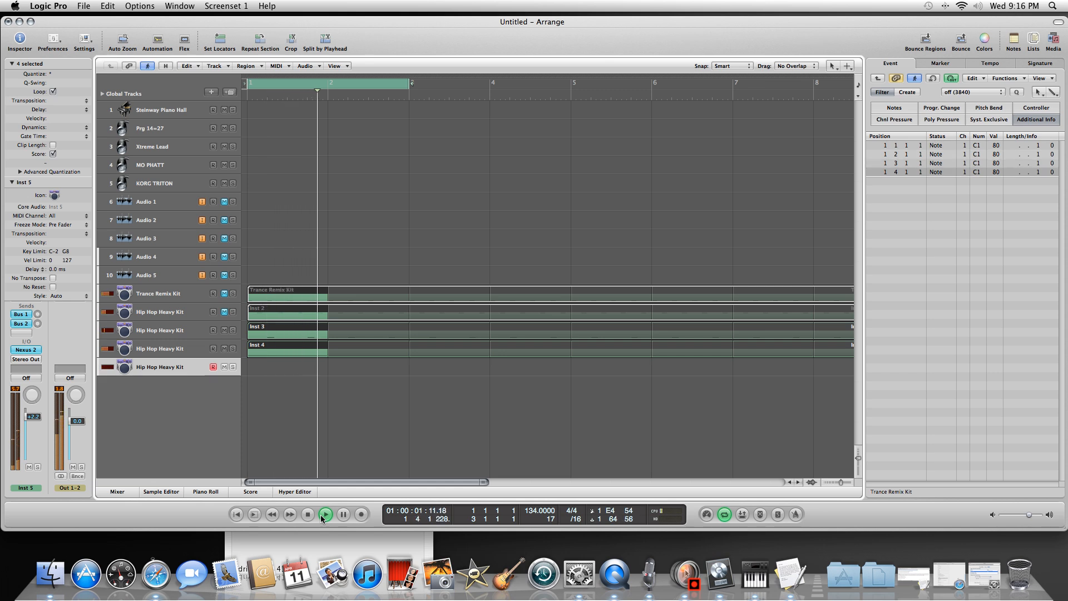
pyautogui.press('r')
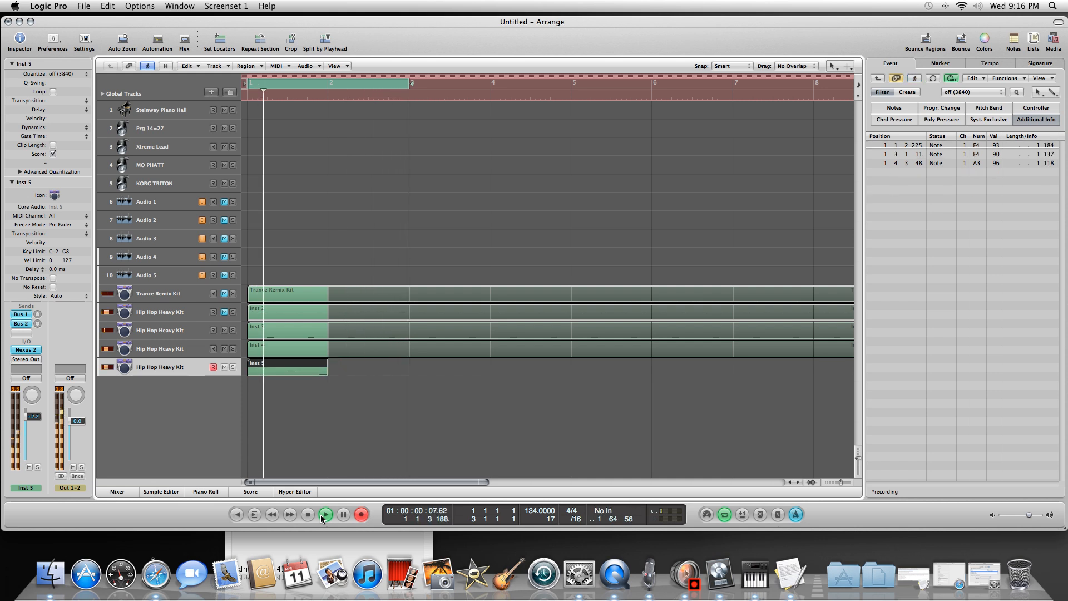
pyautogui.click(326, 515)
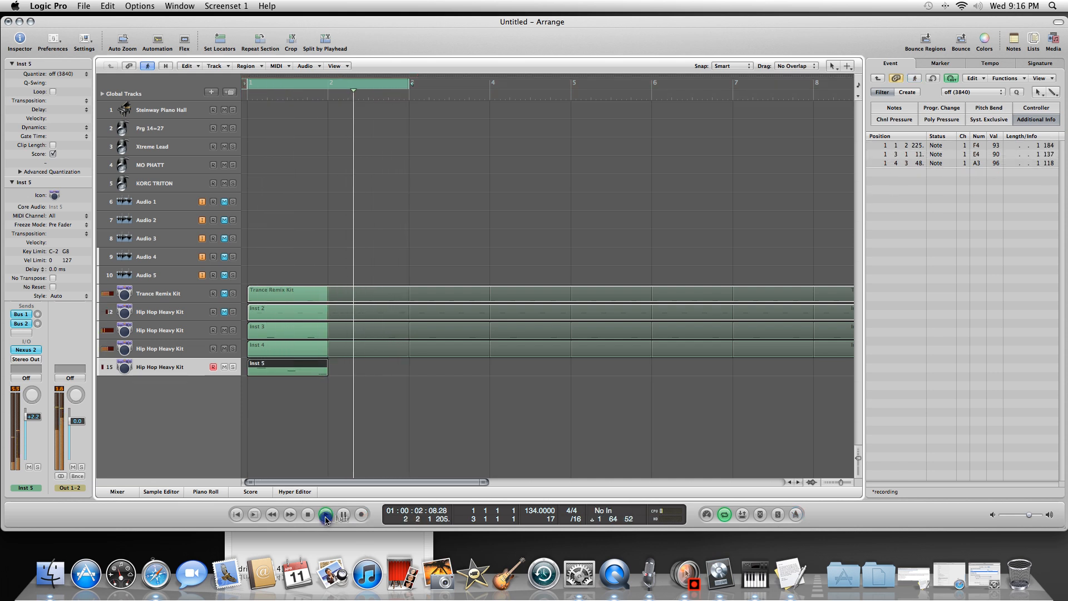
# Step: Unmute tracks 12 and 11 and lower track 15's volume to -1.5 dB
pyautogui.click(224, 314)
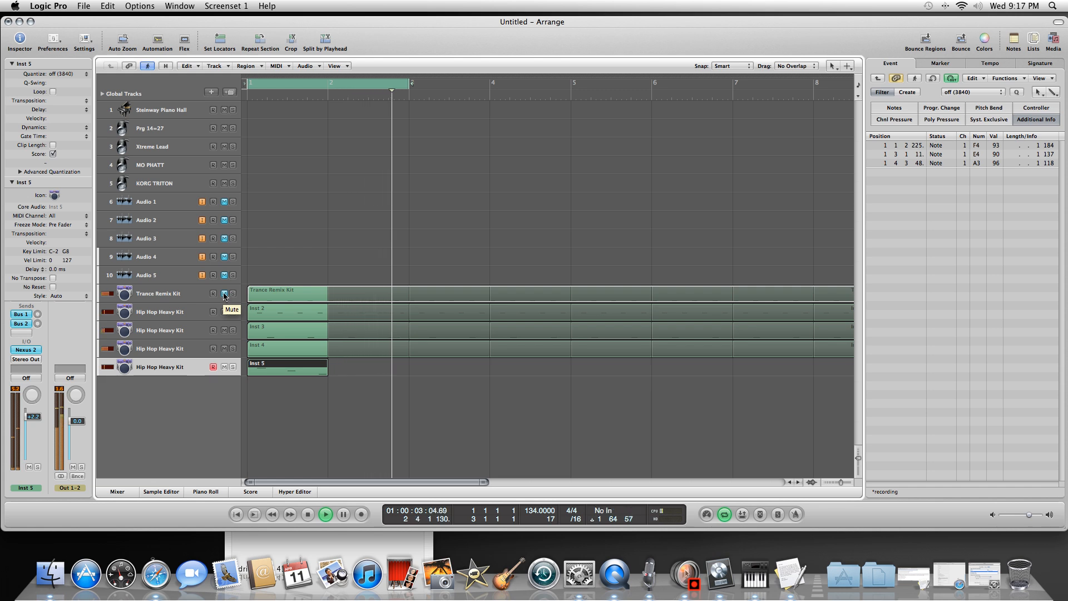
pyautogui.click(225, 295)
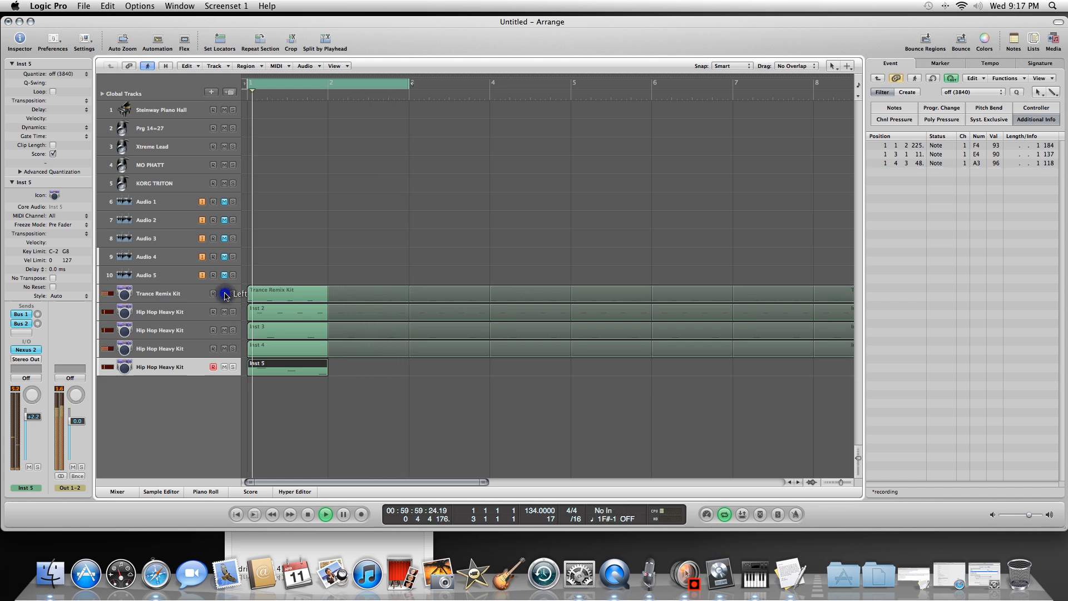
pyautogui.click(34, 416)
pyautogui.moveTo(36, 416); pyautogui.dragTo(36, 424)
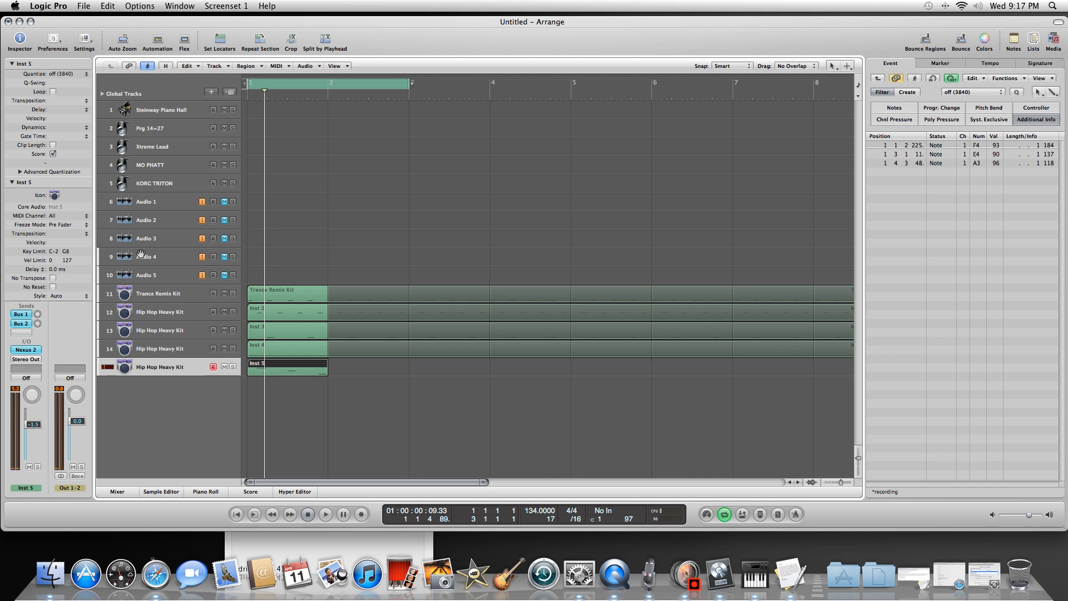
# Step: Duplicate track 15's setup to a new track 16 and record a C6, B5, F5 phrase across the two-bar cycle
pyautogui.click(229, 93)
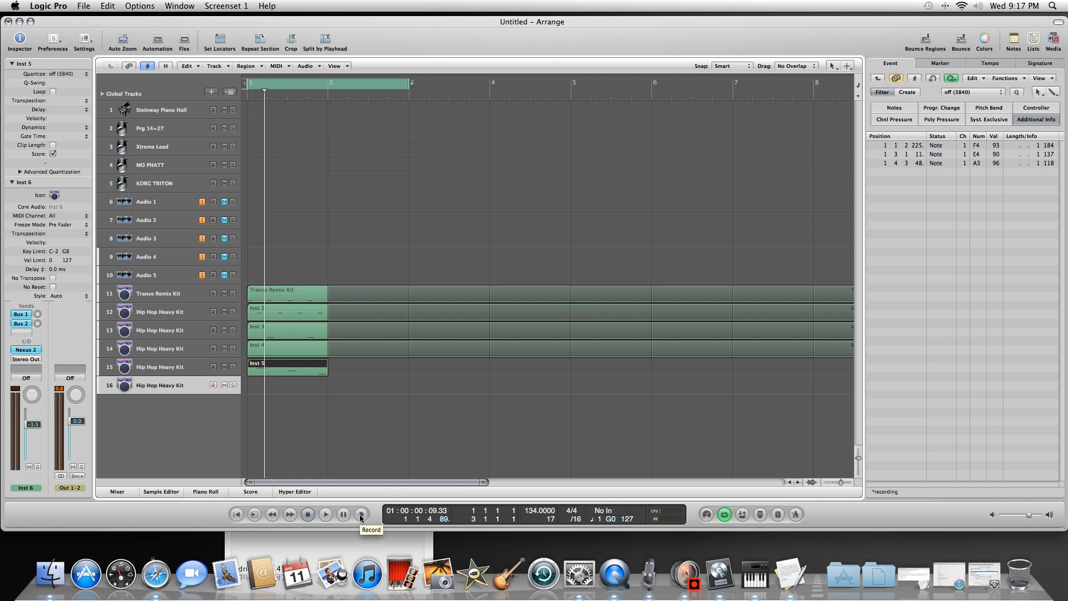
pyautogui.click(326, 515)
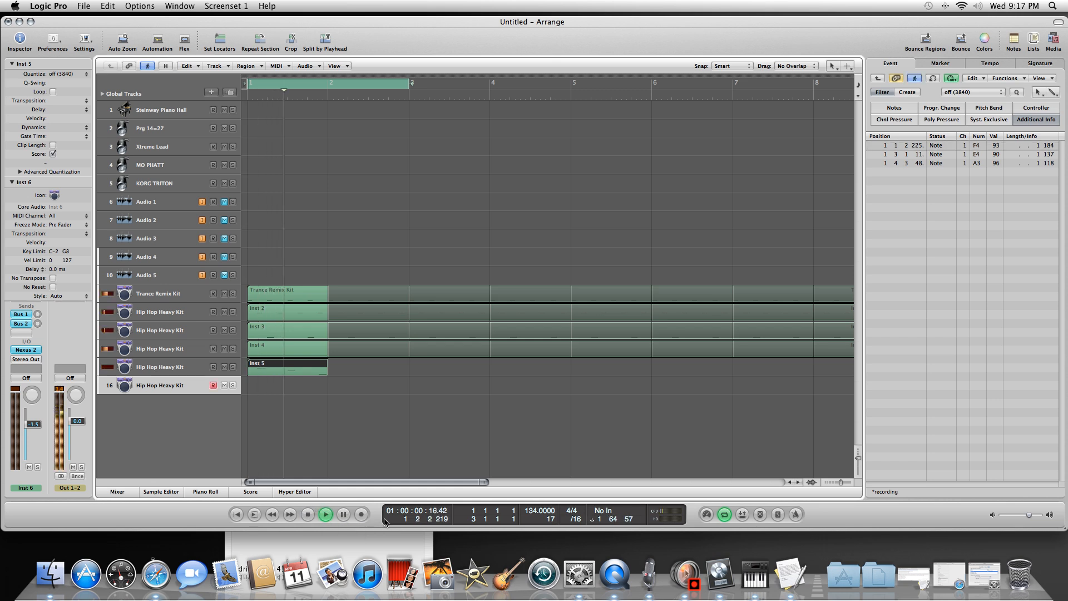
pyautogui.click(361, 515)
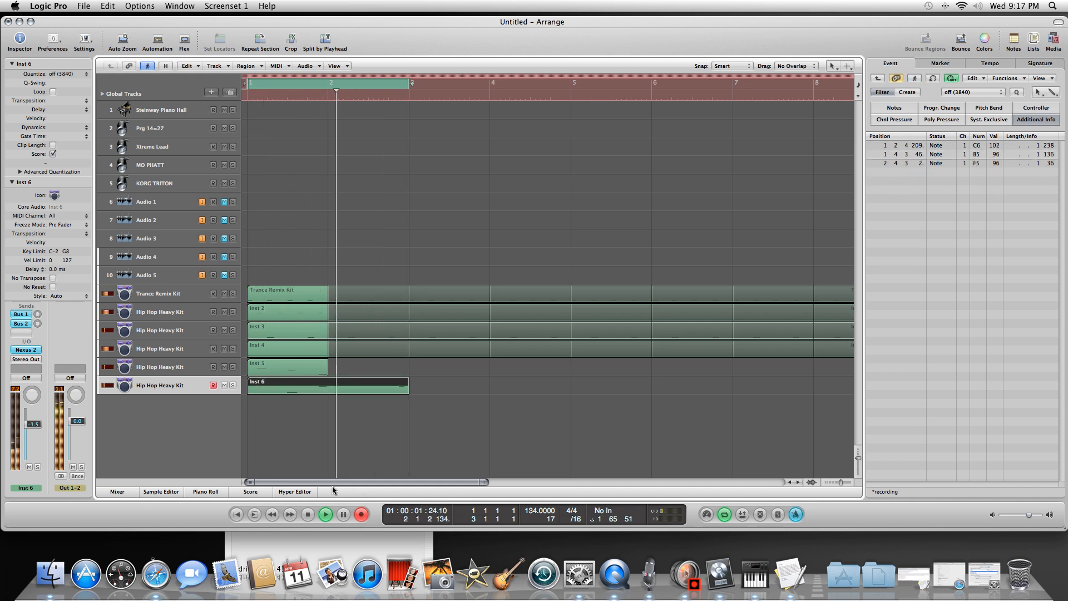
pyautogui.click(326, 513)
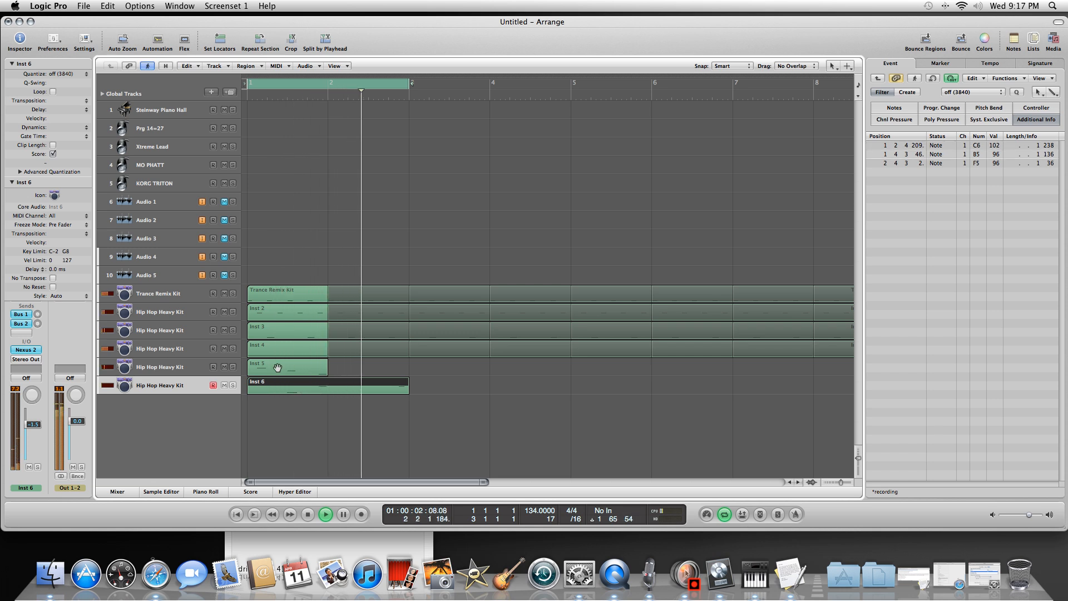
# Step: Solo tracks 15 and 16 and quantize the track 16 region to 1/16-Note, stopping playback after listening
pyautogui.click(232, 367)
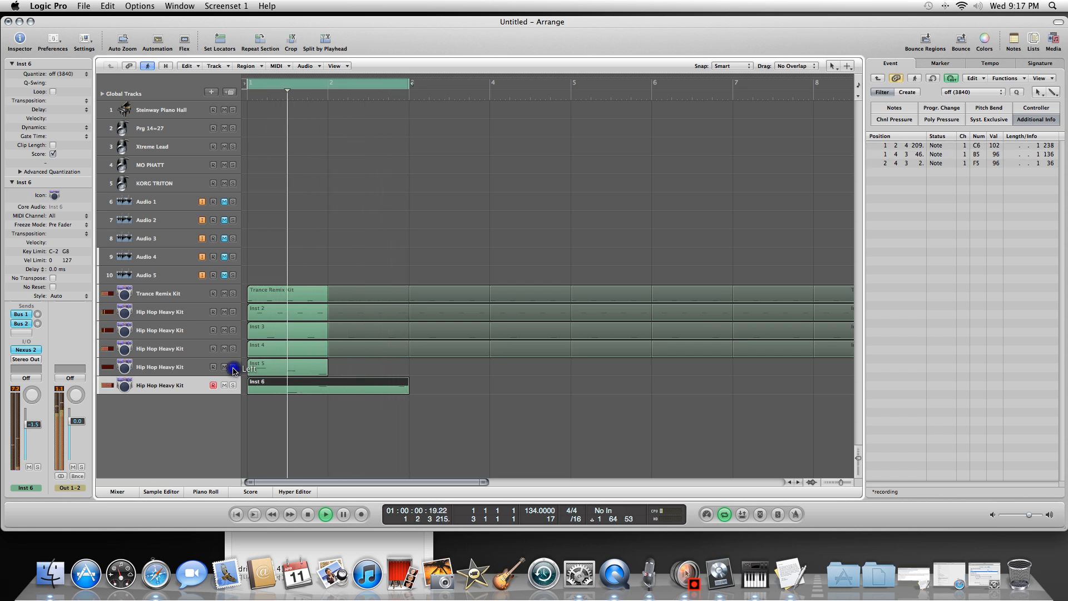
pyautogui.click(233, 385)
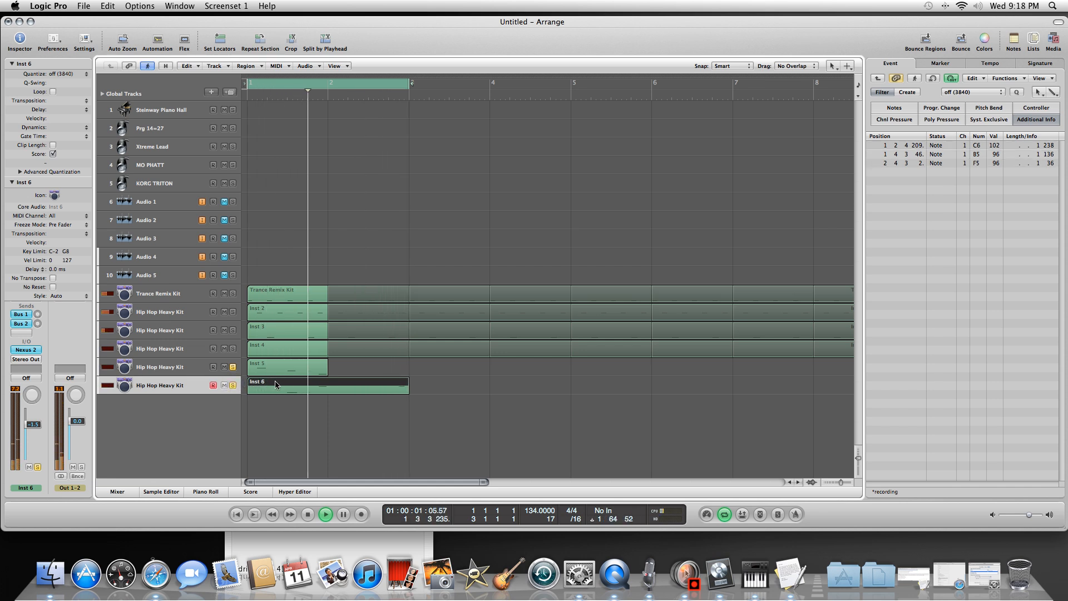
pyautogui.click(85, 74)
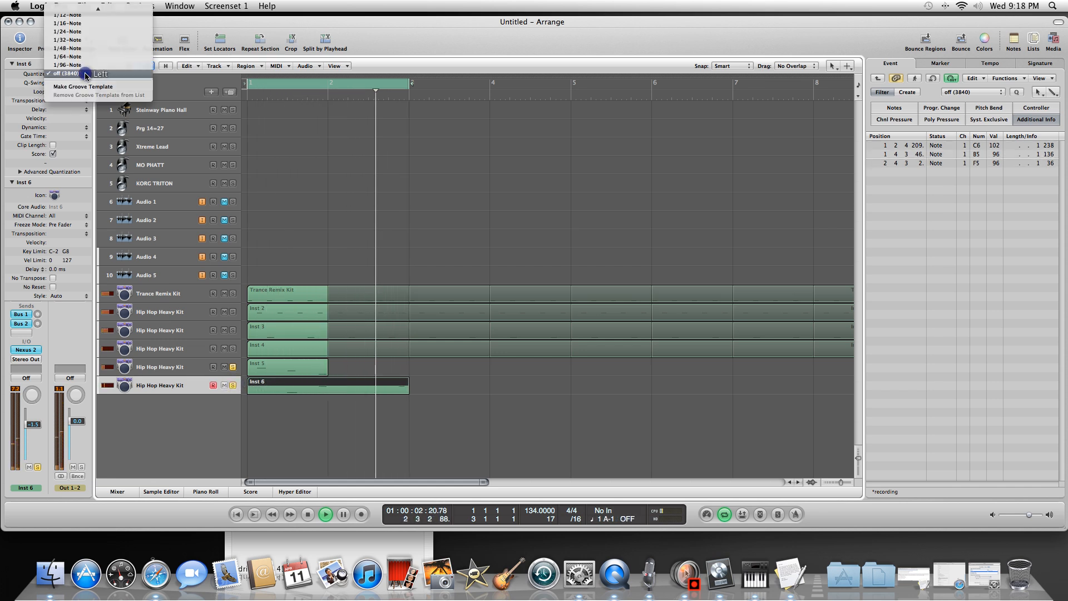
pyautogui.click(86, 24)
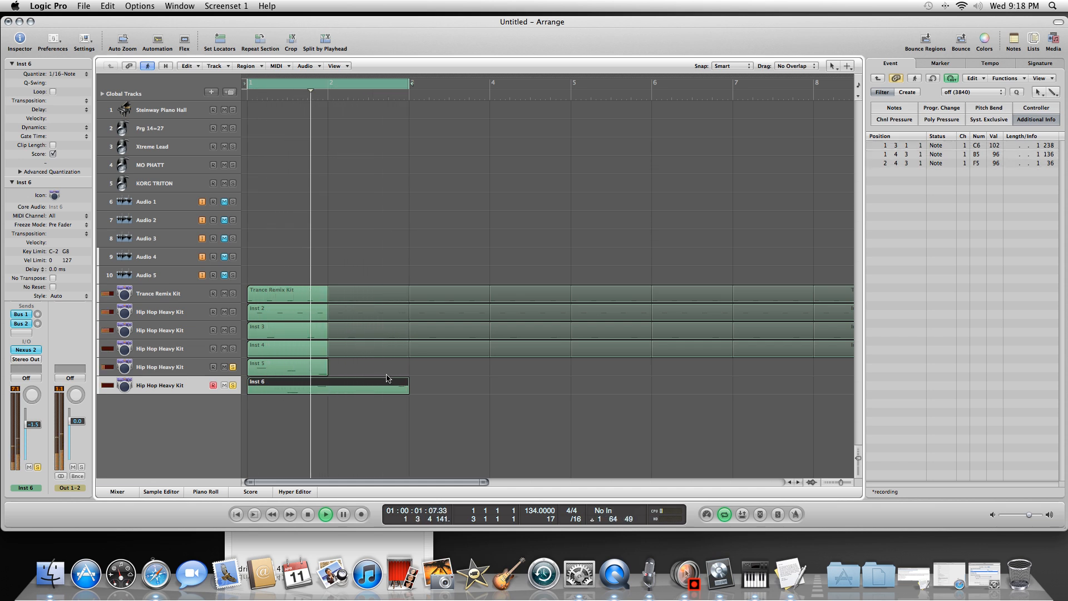
pyautogui.press('space')
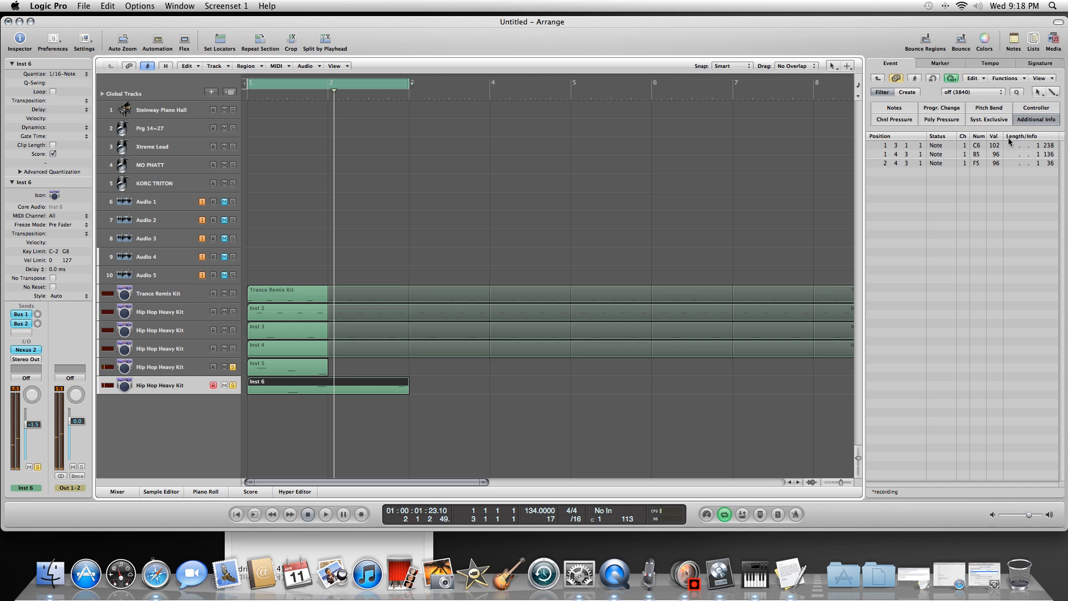
# Step: In the Piano Roll, shorten track 16's C6 note to 78 ticks and its B5 and F5 notes to 96 ticks
pyautogui.doubleClick(288, 387)
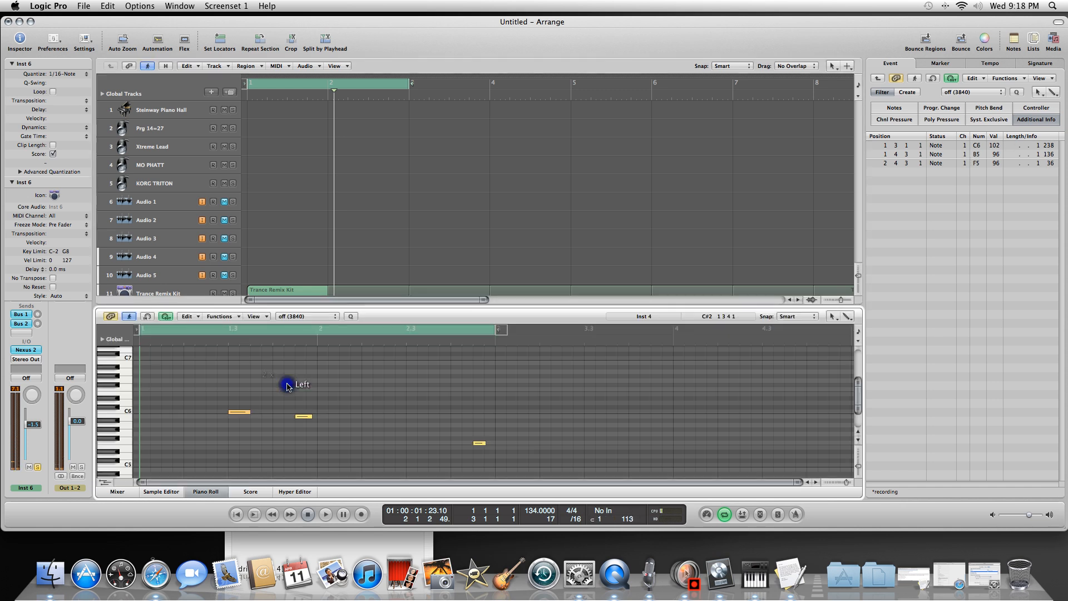
pyautogui.click(249, 412)
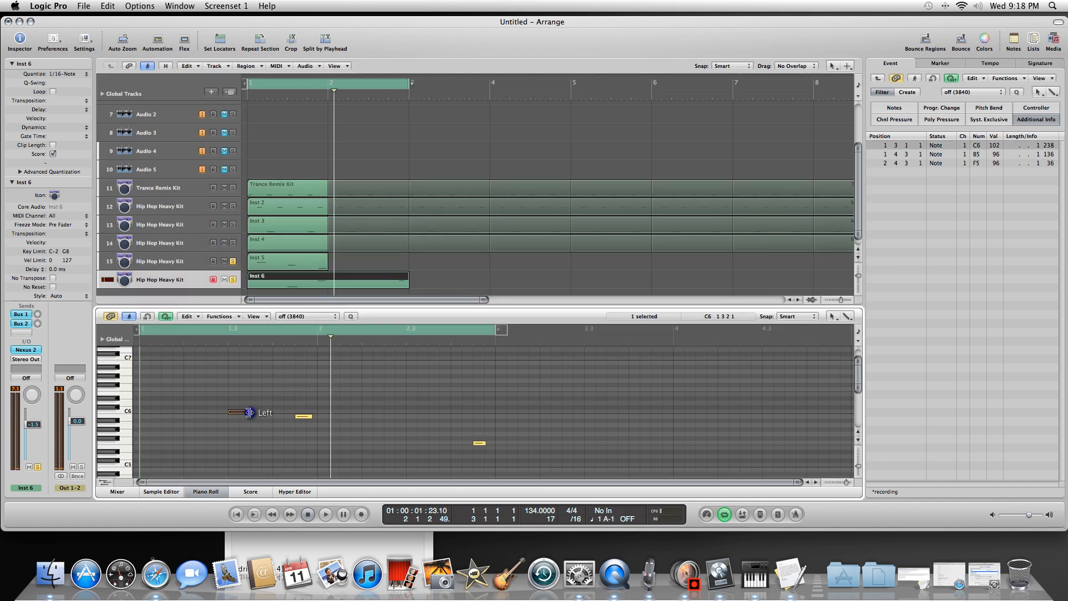
pyautogui.moveTo(236, 412); pyautogui.dragTo(232, 412)
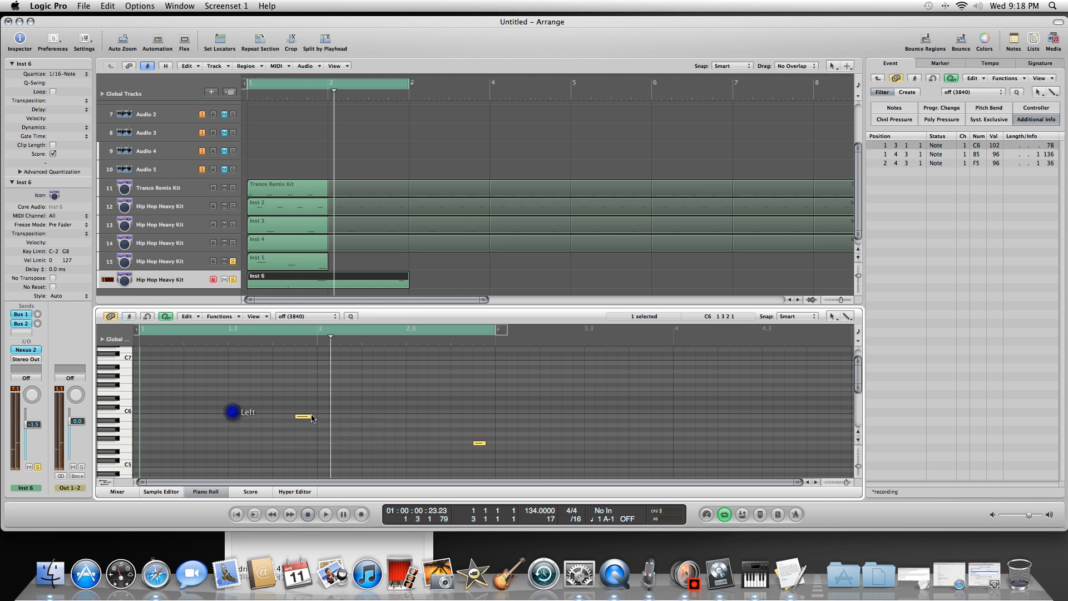
pyautogui.click(310, 416)
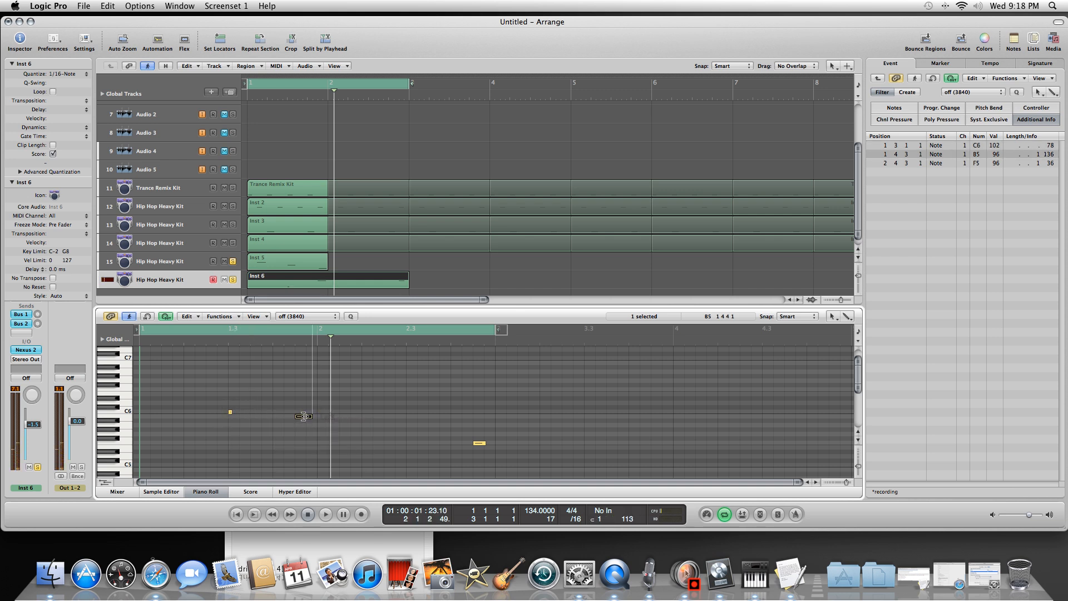
pyautogui.moveTo(304, 416); pyautogui.dragTo(299, 417)
pyautogui.moveTo(480, 443); pyautogui.dragTo(475, 444)
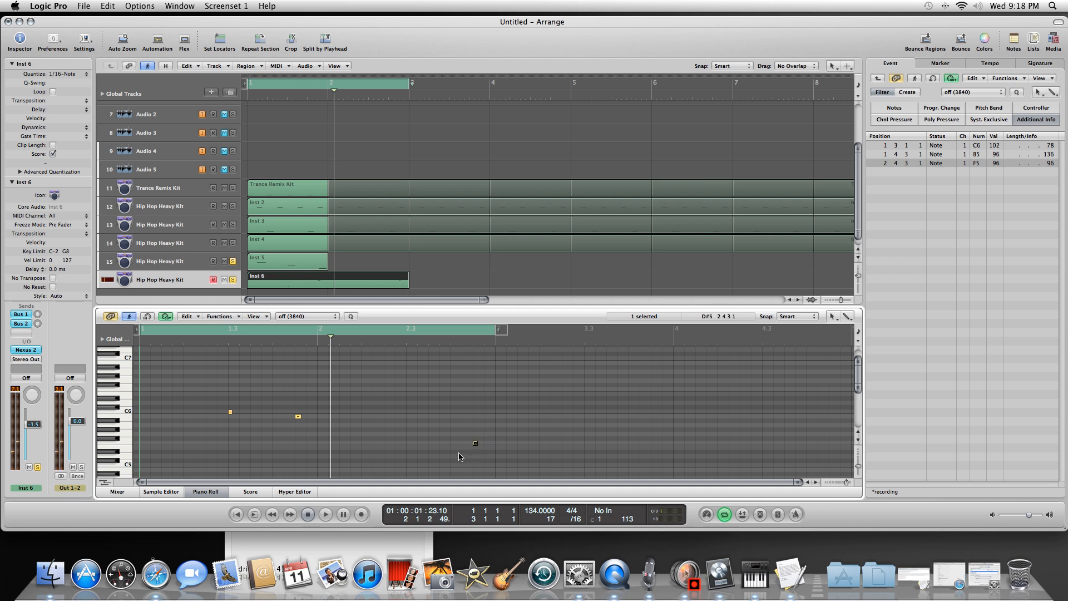
pyautogui.press('space')
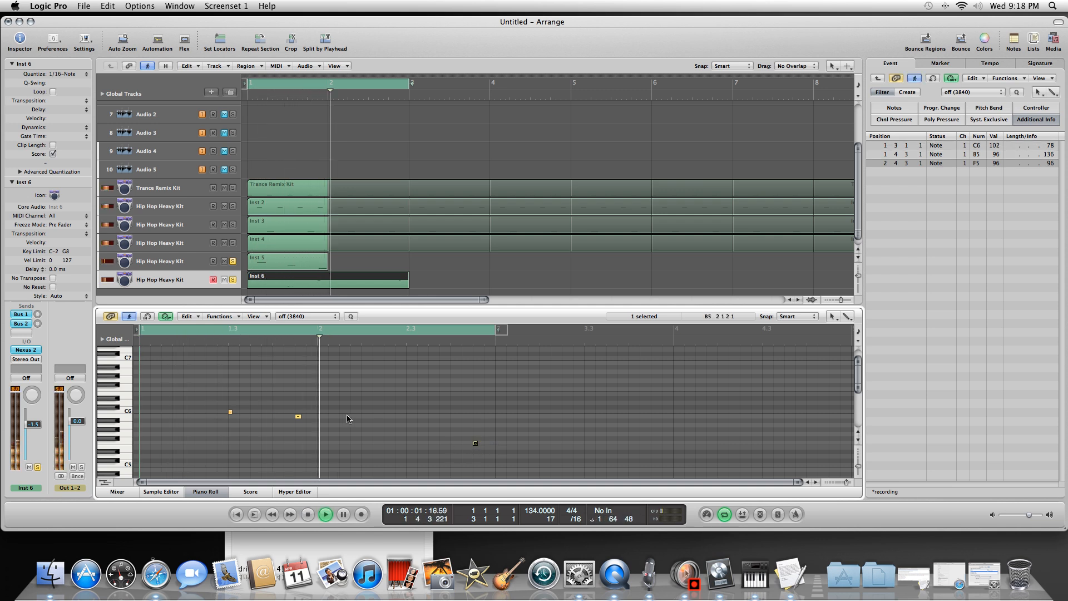
pyautogui.click(298, 417)
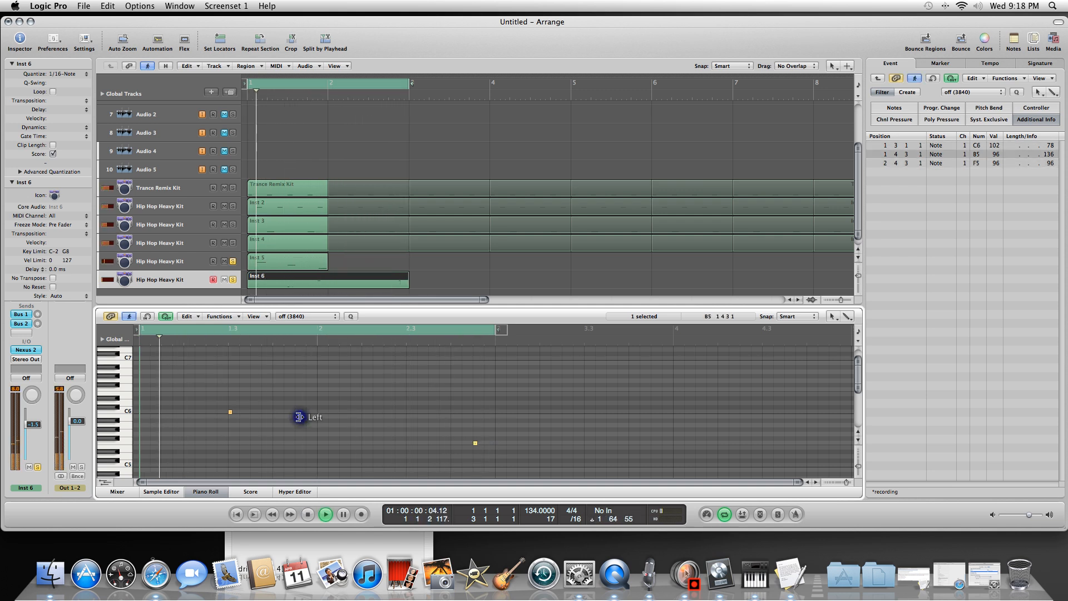
pyautogui.moveTo(299, 417); pyautogui.dragTo(297, 417)
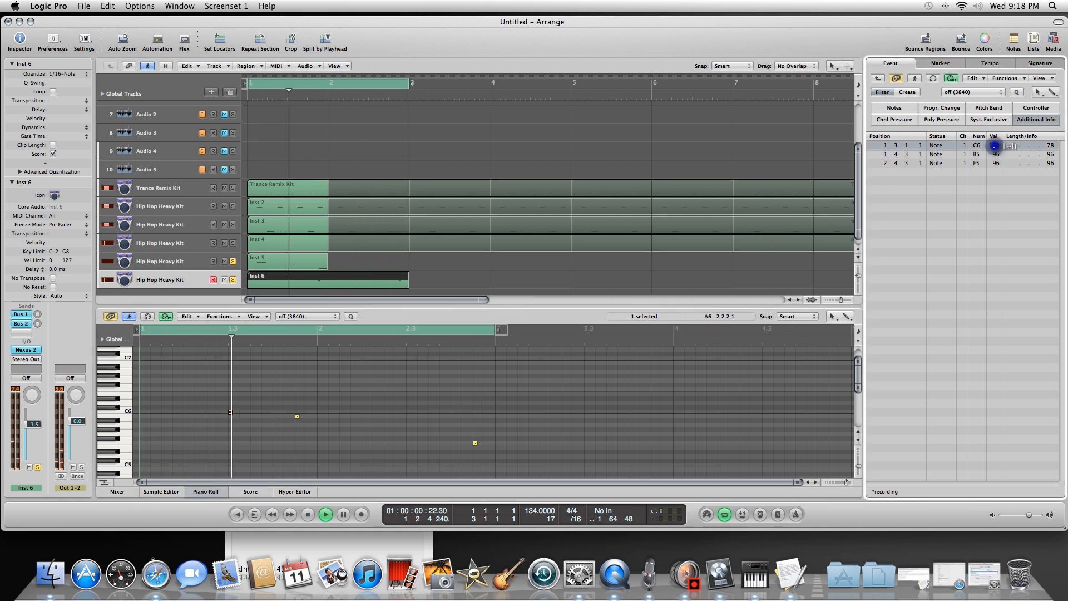
# Step: Lower the velocity of track 16's C6 note to 68 and its B5 note to 79
pyautogui.moveTo(996, 148)
pyautogui.mouseDown()
pyautogui.moveTo(994, 184)
pyautogui.moveTo(996, 157)
pyautogui.mouseUp()
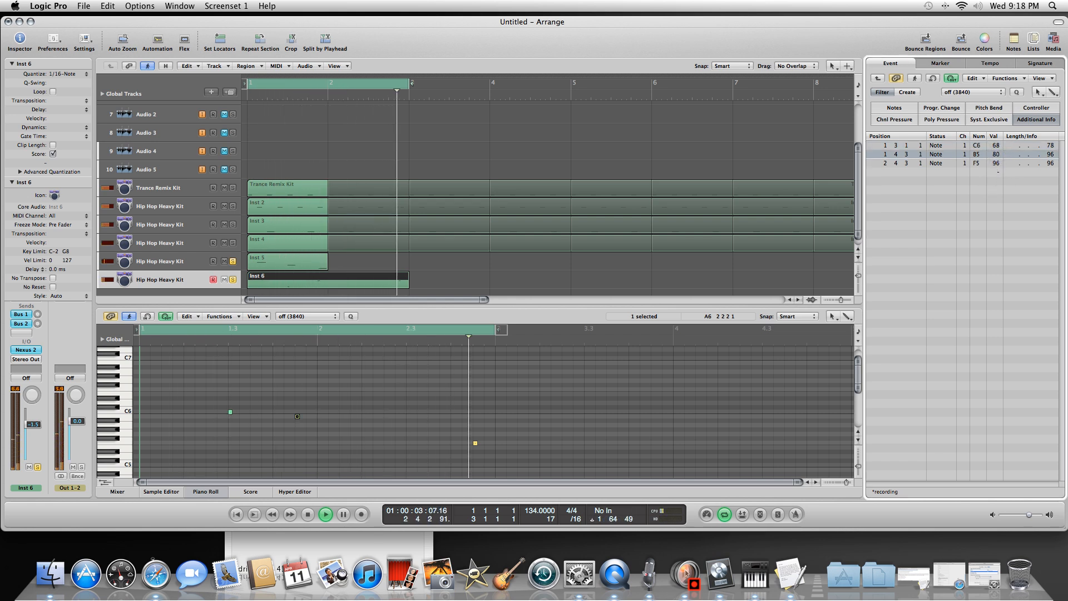
pyautogui.click(997, 176)
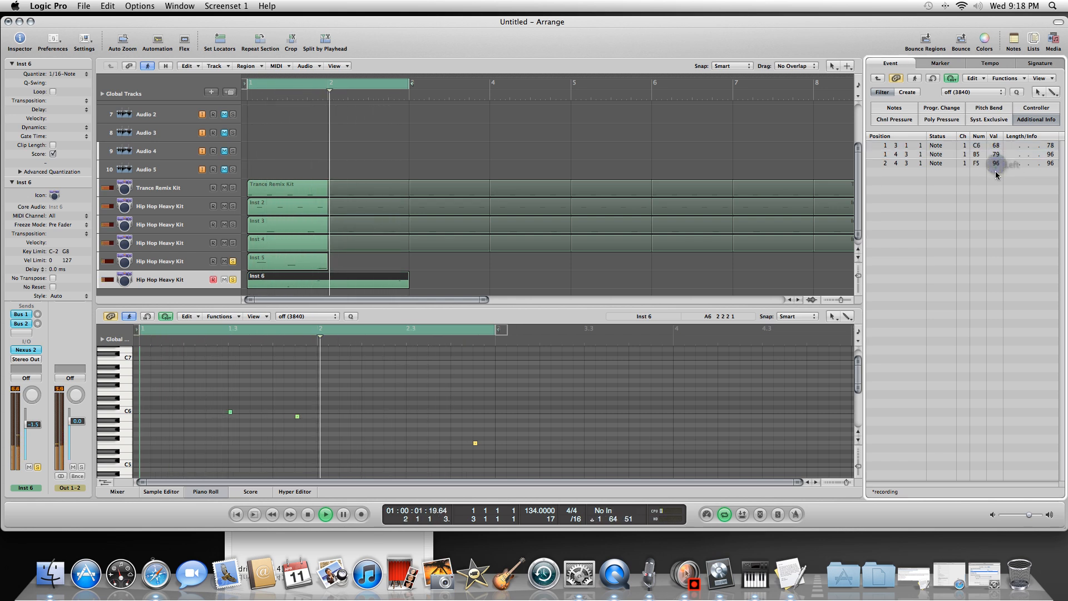
pyautogui.moveTo(997, 170); pyautogui.dragTo(997, 165)
# Step: Set the velocity of the F5, B5 and C6 notes in the track 16 region to 30
pyautogui.doubleClick(997, 164)
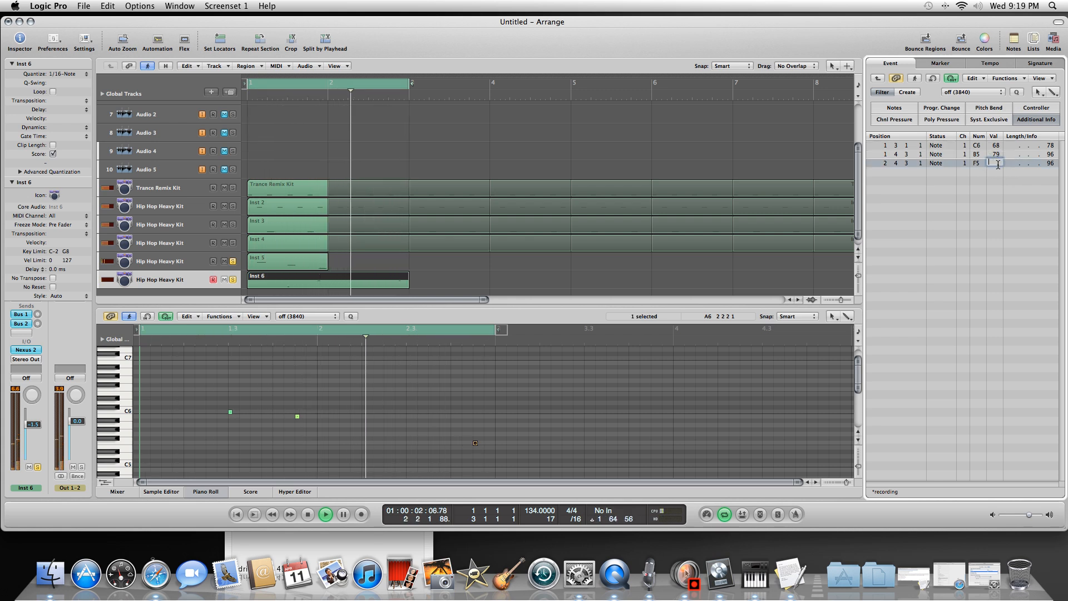
pyautogui.press('Return')
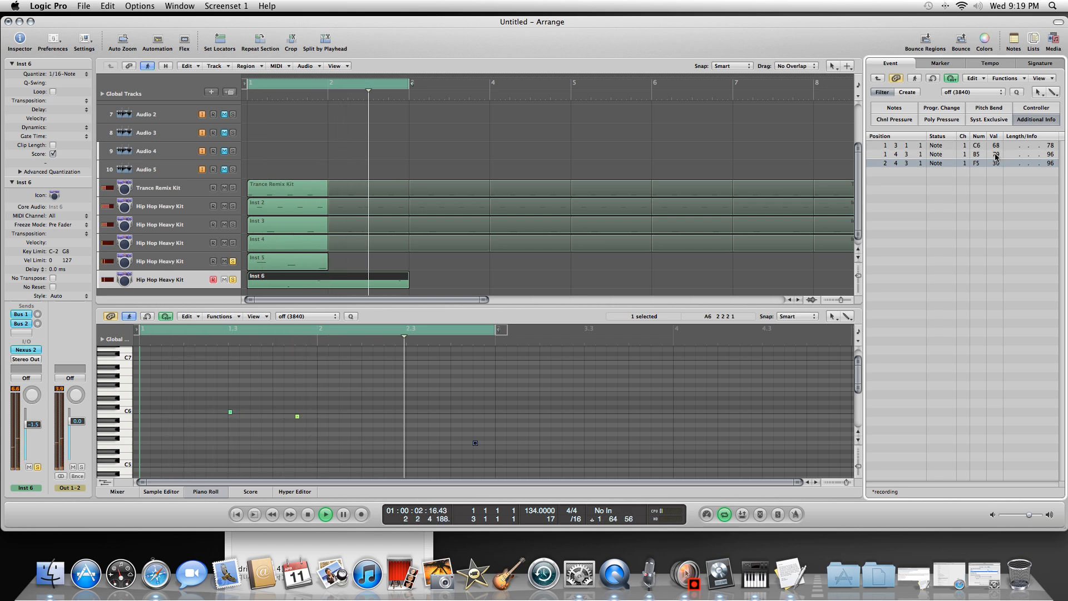
pyautogui.doubleClick(996, 156)
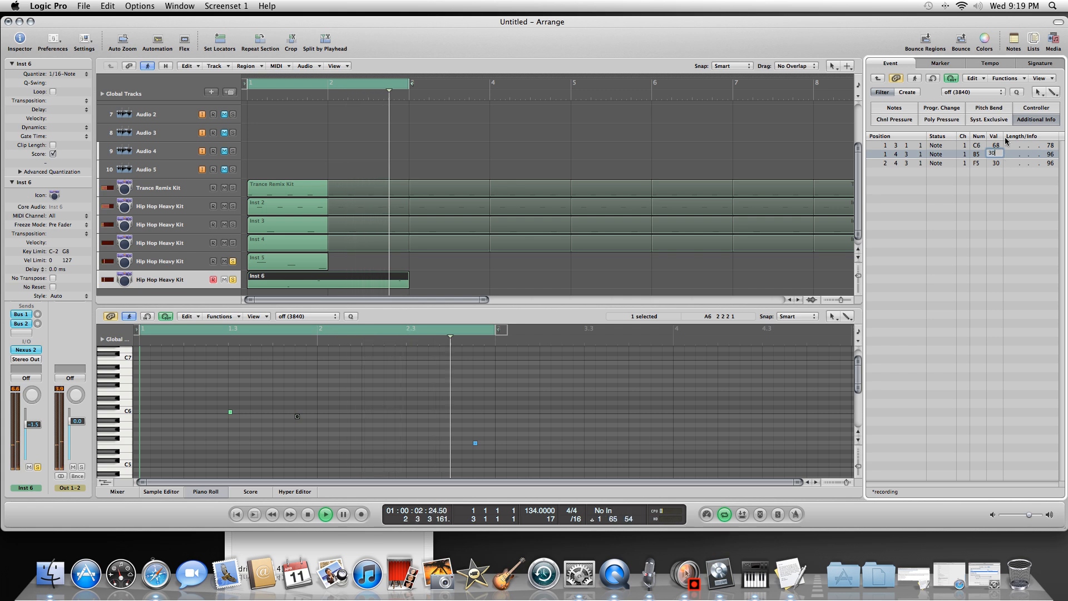
pyautogui.write('30')
pyautogui.doubleClick(996, 144)
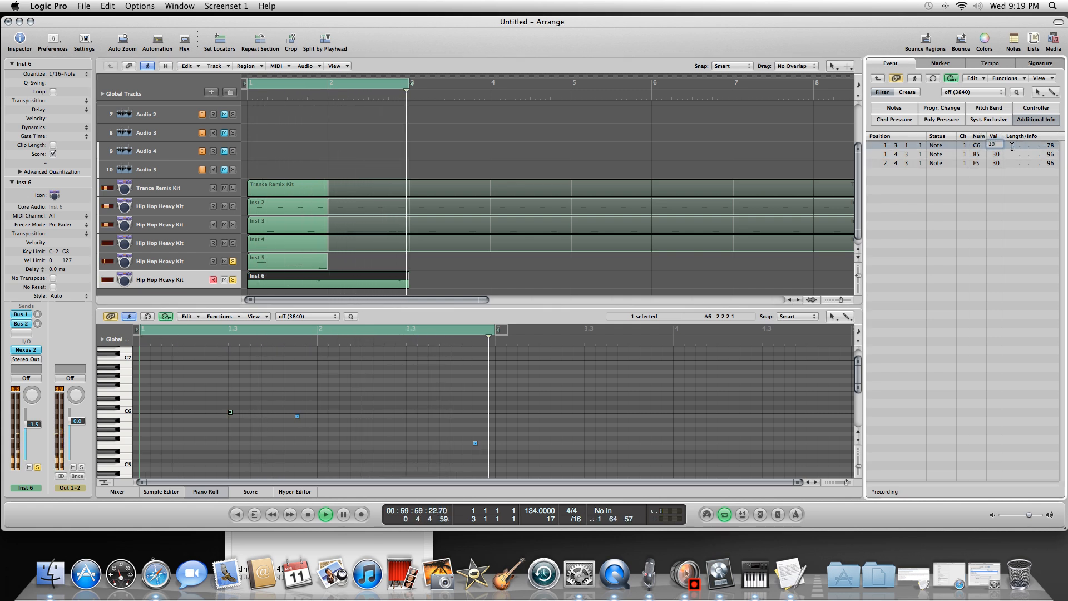
pyautogui.press('Return')
pyautogui.click(444, 393)
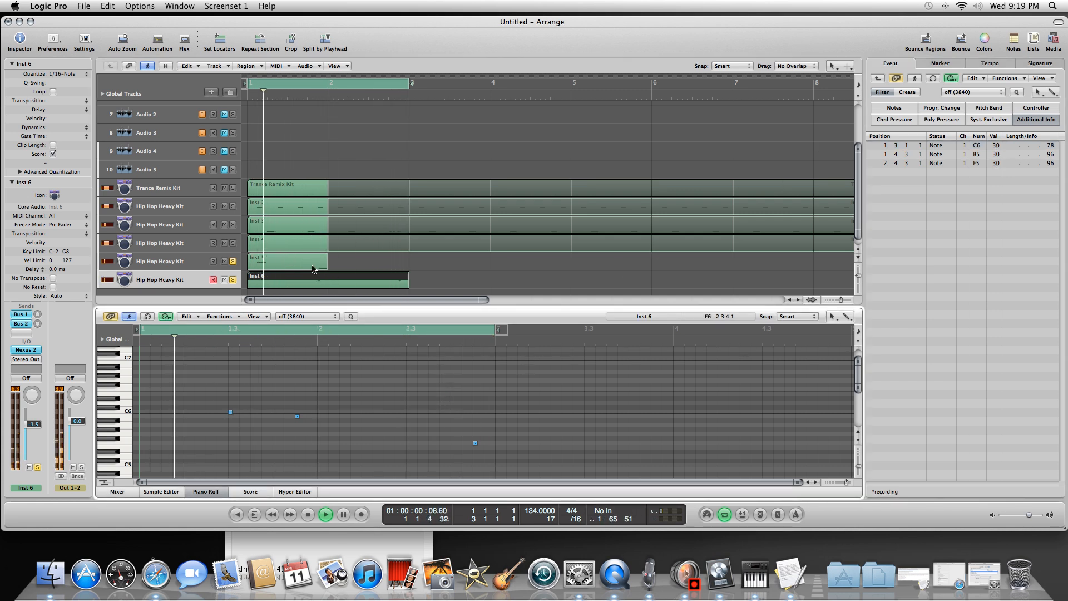
# Step: Solo tracks 11 to 14 along with tracks 15 and 16 to hear all six parts together
pyautogui.click(233, 188)
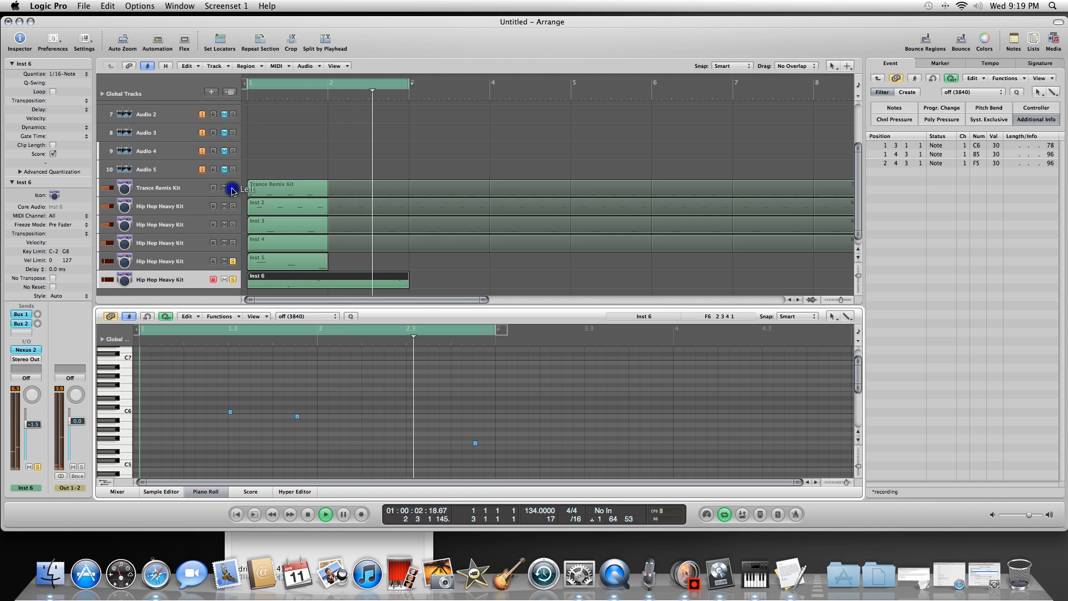
pyautogui.click(234, 243)
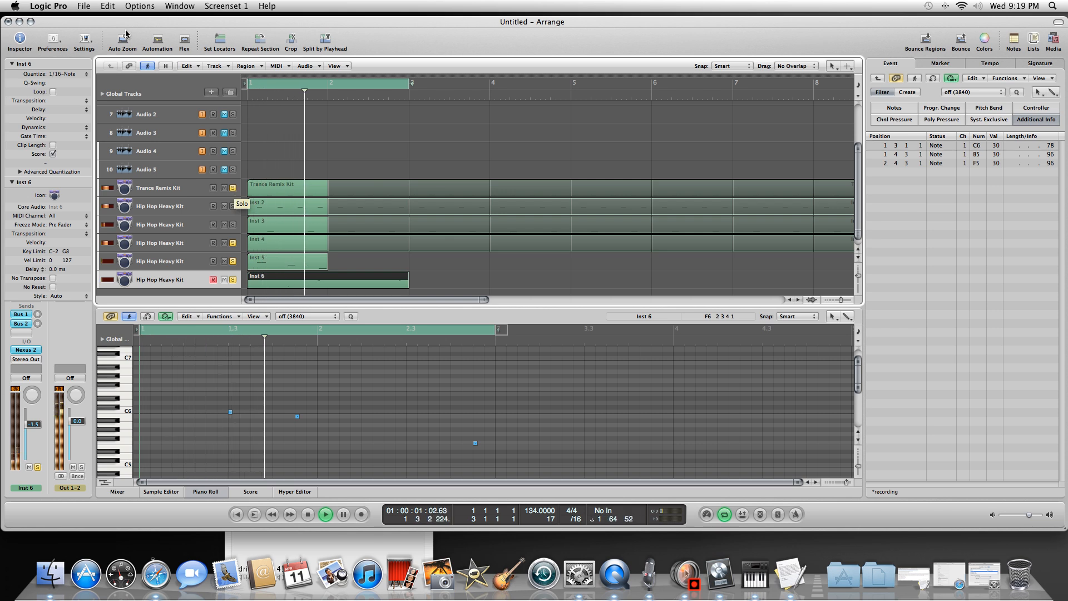
pyautogui.click(233, 206)
pyautogui.click(234, 225)
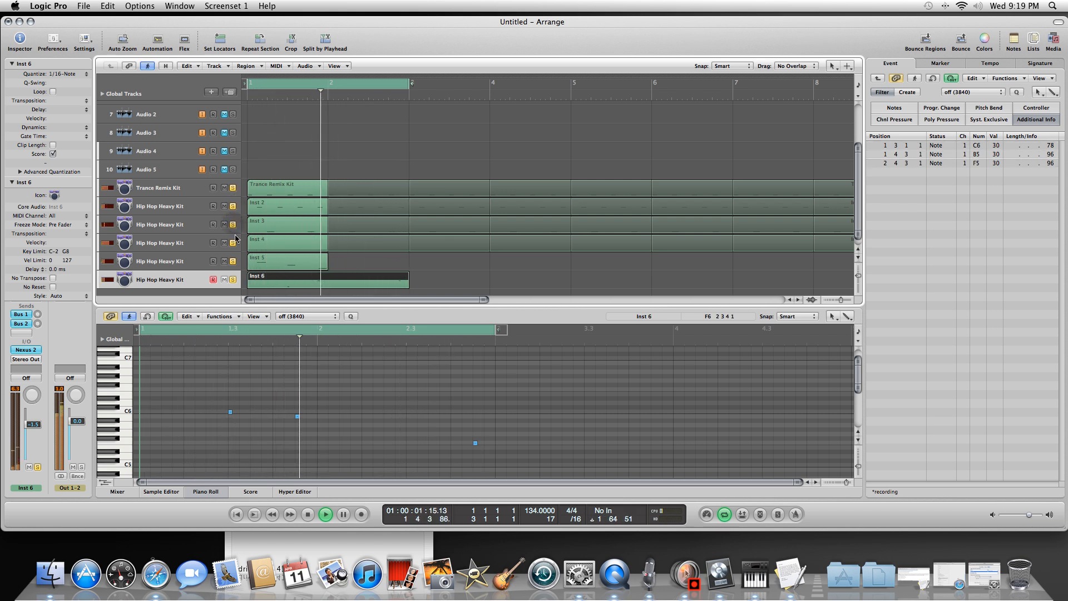
# Step: Close the Piano Roll and take tracks 11 to 16 out of solo, stopping playback at the project start
pyautogui.click(202, 491)
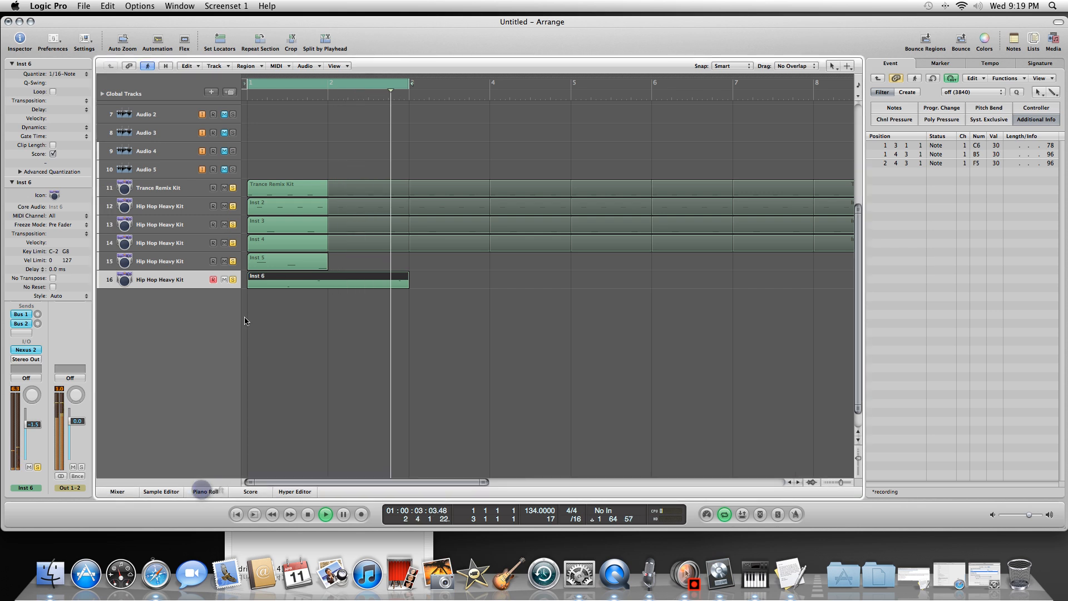
pyautogui.click(234, 311)
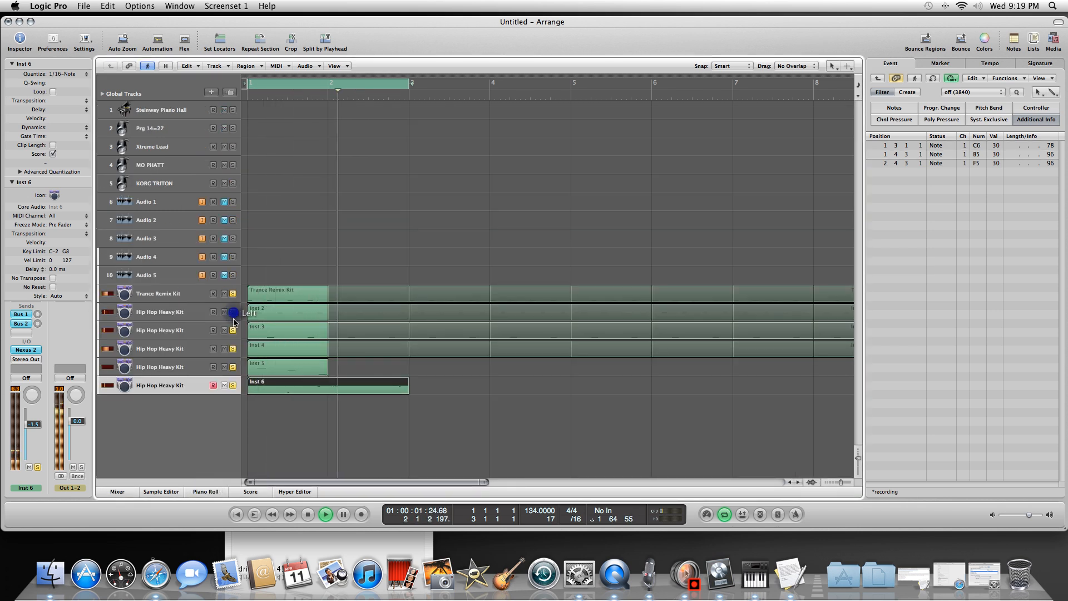
pyautogui.click(233, 330)
pyautogui.click(233, 348)
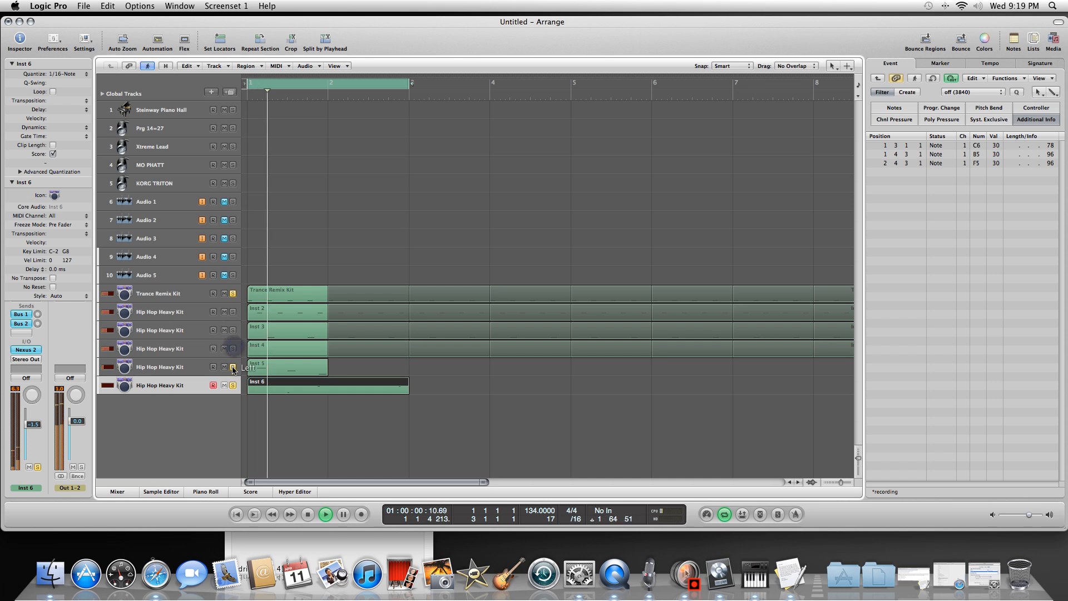
pyautogui.click(233, 366)
pyautogui.click(232, 385)
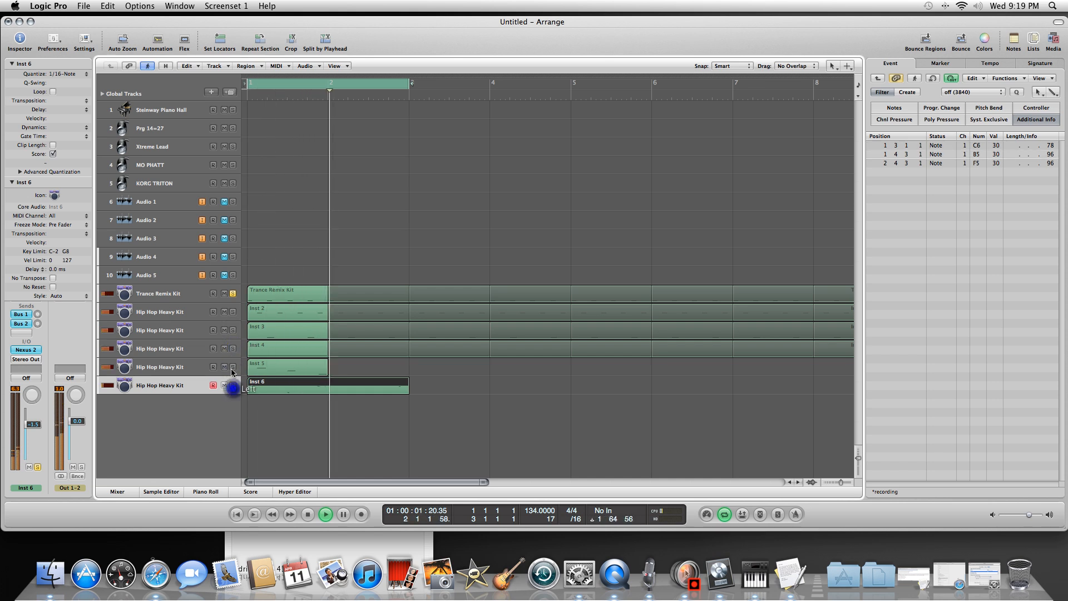
pyautogui.click(233, 294)
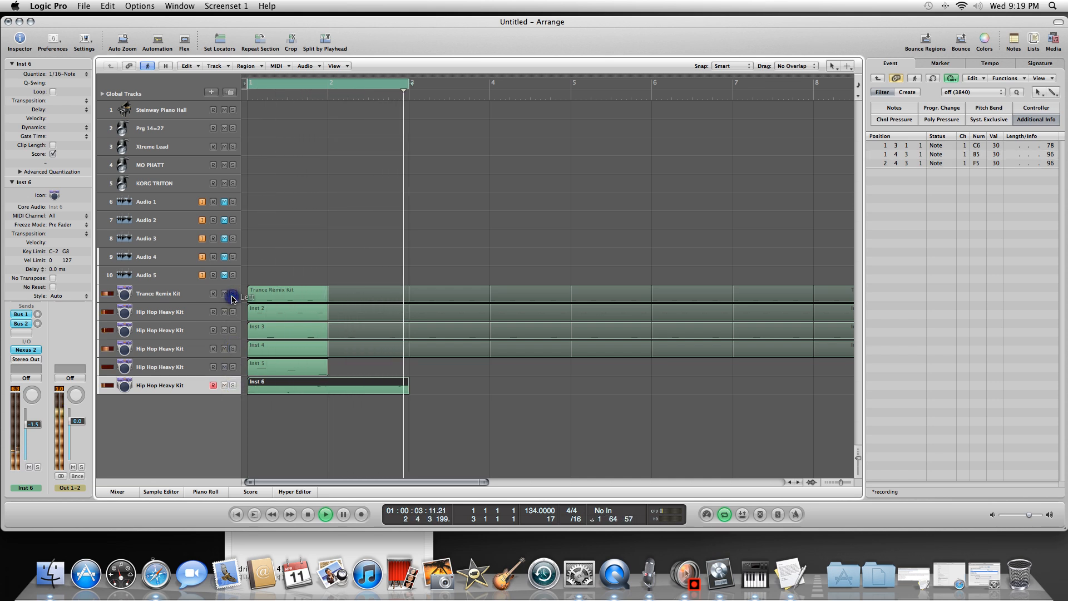
pyautogui.click(308, 515)
pyautogui.click(307, 515)
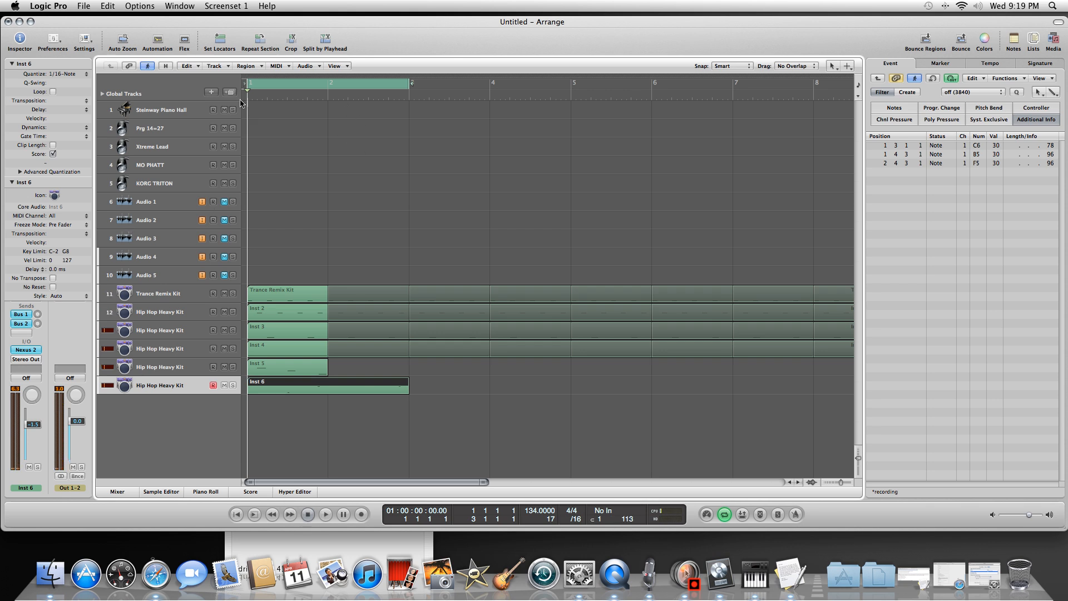
# Step: Save the project as "New Beat" in the Logic folder with its assets included
pyautogui.click(83, 6)
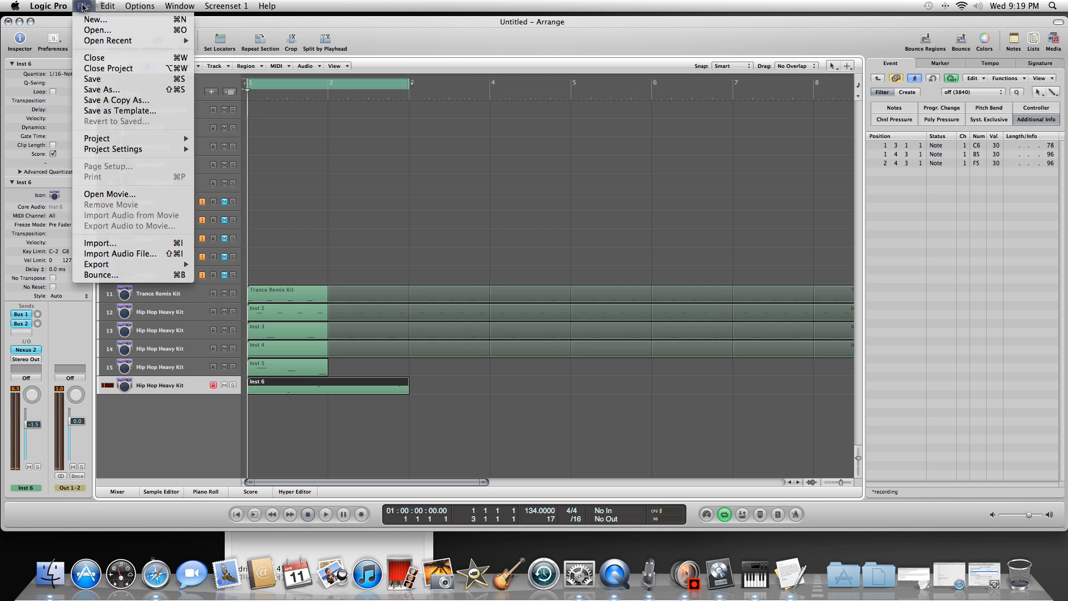
pyautogui.click(104, 90)
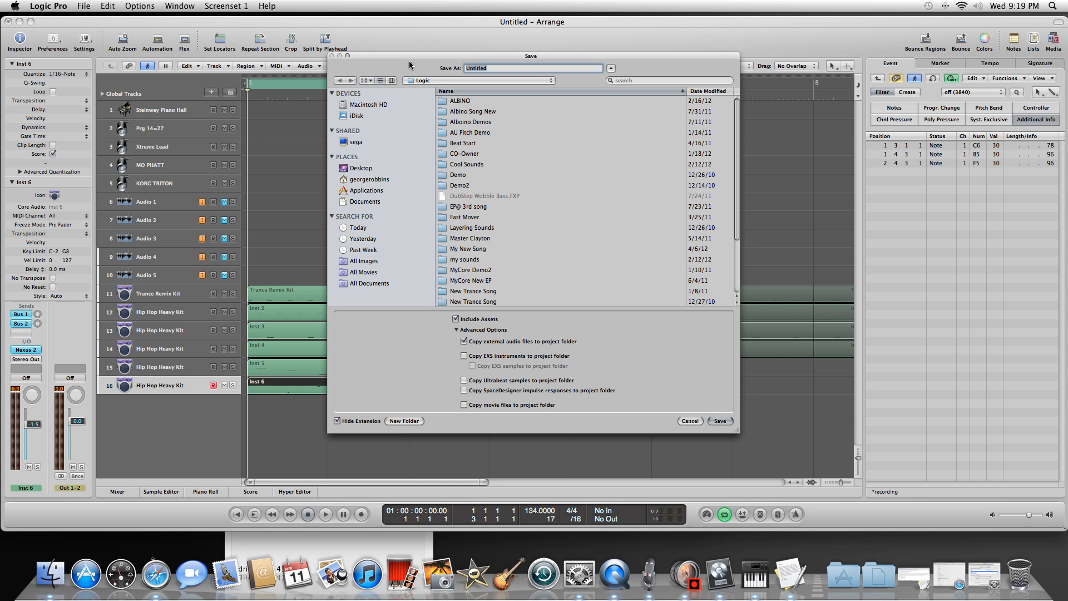
pyautogui.write('New Beat')
pyautogui.click(720, 421)
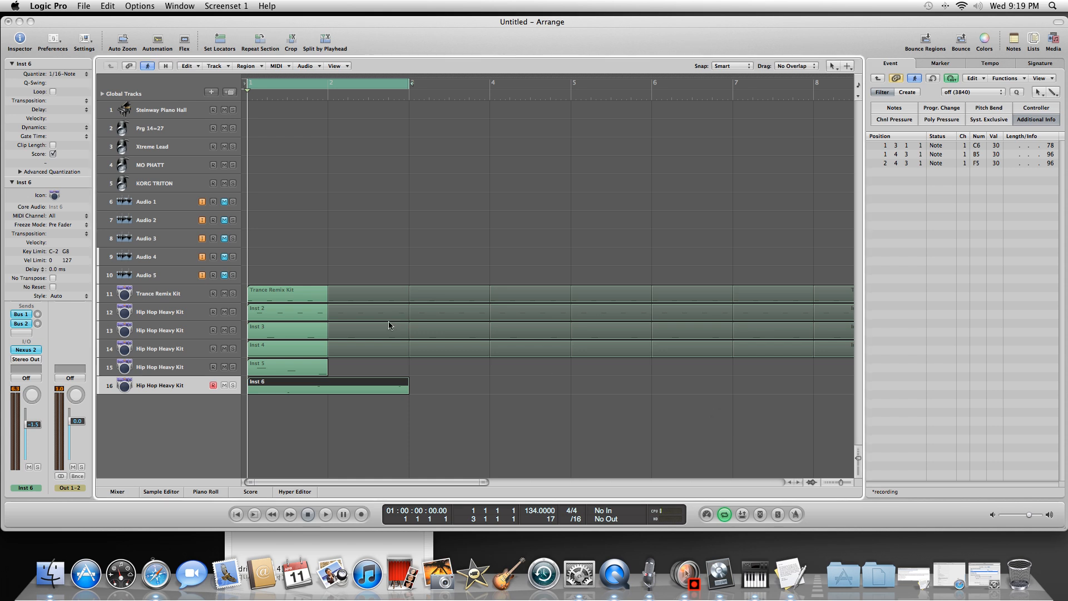
# Step: Add a track with duplicate settings below track 16 and replace its Nexus 2 instrument with ES2 (Synthesizer 2)
pyautogui.click(228, 92)
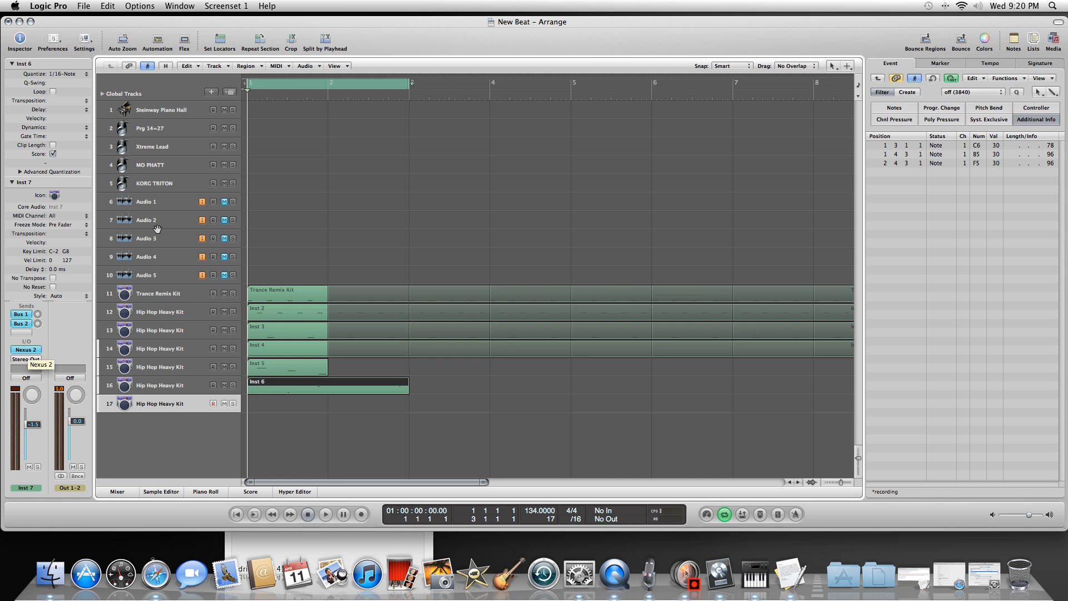
pyautogui.click(28, 350)
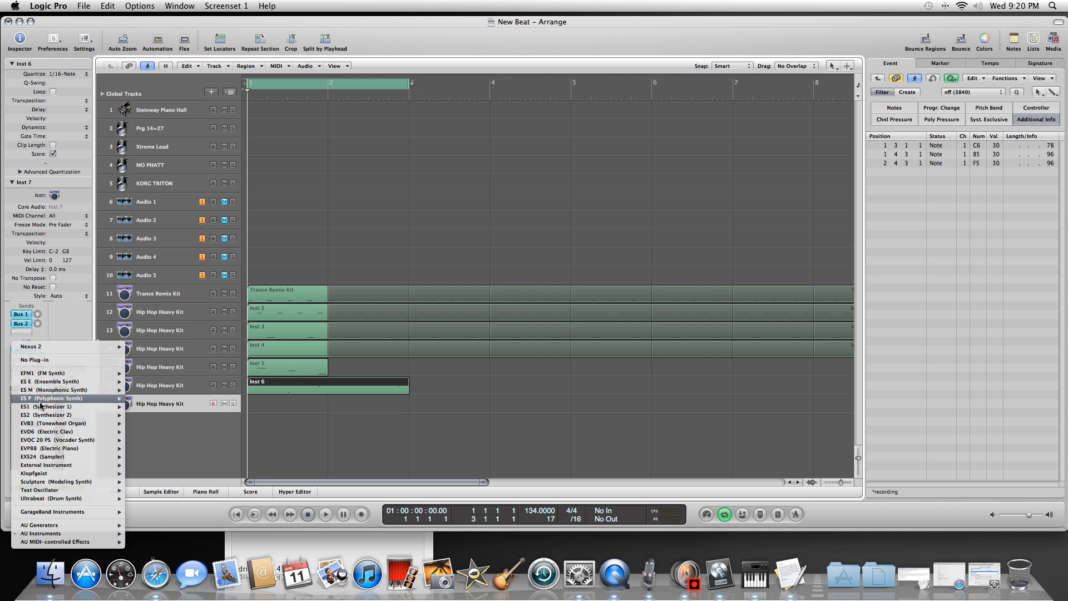
pyautogui.moveTo(54, 416)
pyautogui.click(146, 415)
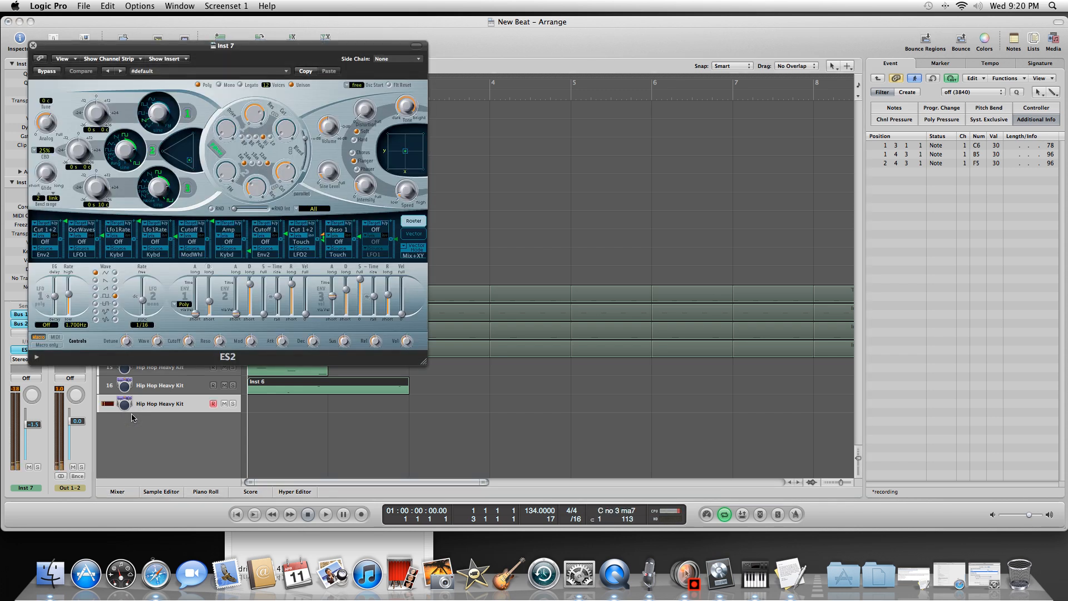
# Step: Load the Big Trance Now preset in track 17's ES2 and set the channel volume to -2.6, moving the synth window aside
pyautogui.moveTo(37, 426); pyautogui.dragTo(35, 406)
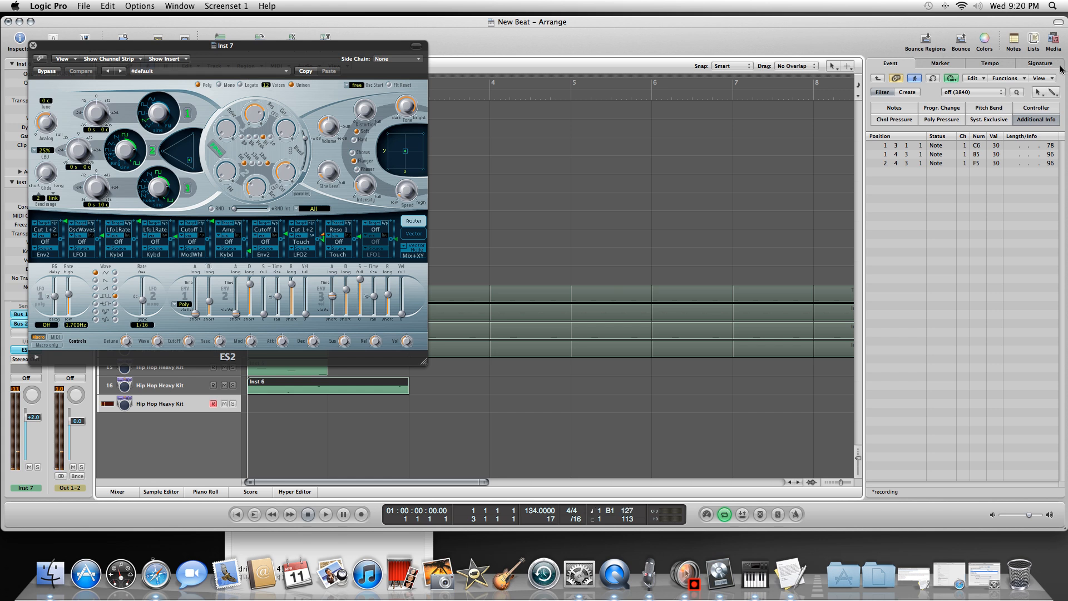
pyautogui.click(119, 72)
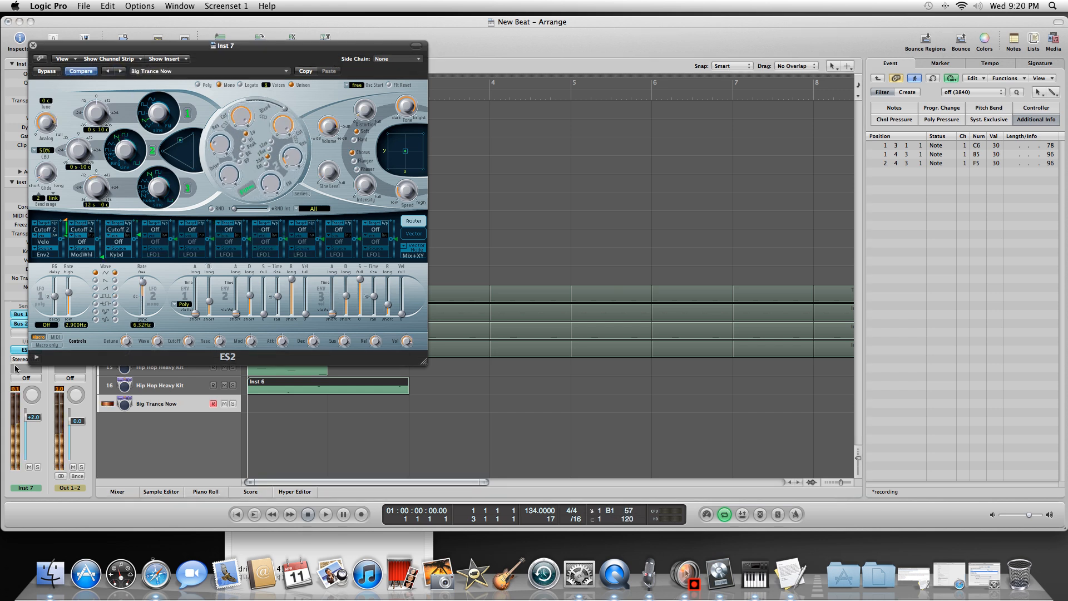
pyautogui.moveTo(30, 418); pyautogui.dragTo(29, 429)
pyautogui.moveTo(87, 46); pyautogui.dragTo(384, 76)
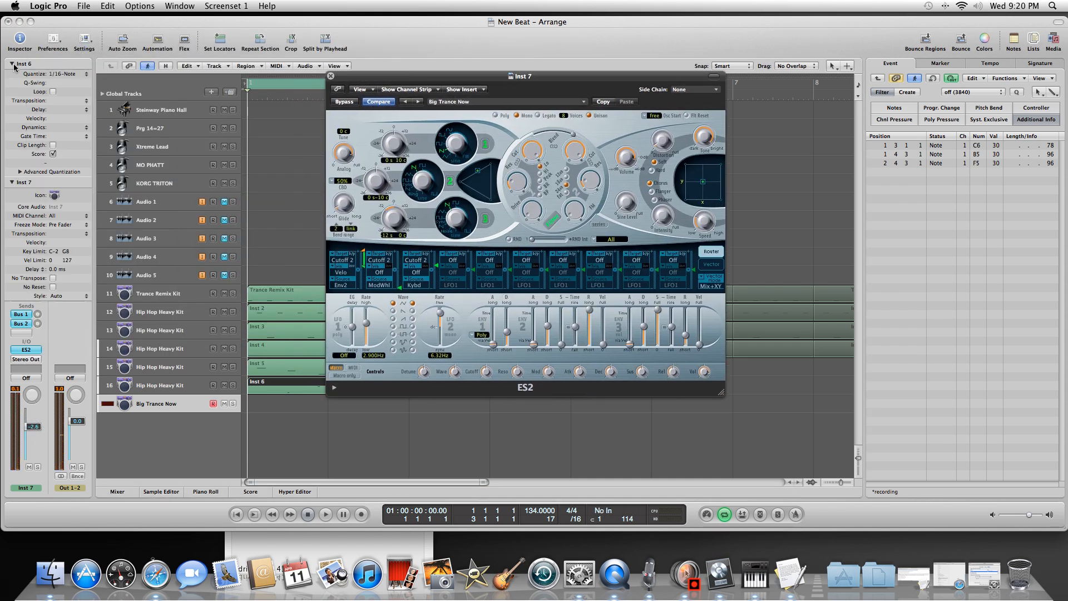
# Step: Collapse track 17's parameters to reveal its inserts and add a stereo PlatinumVerb reverb below the Limiter
pyautogui.click(11, 182)
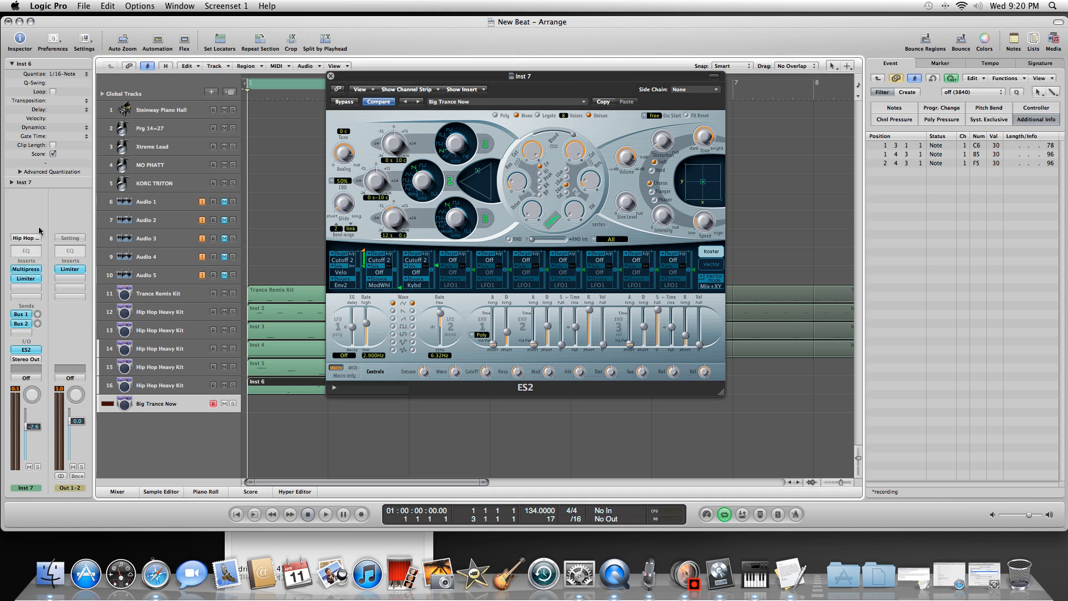
pyautogui.click(32, 288)
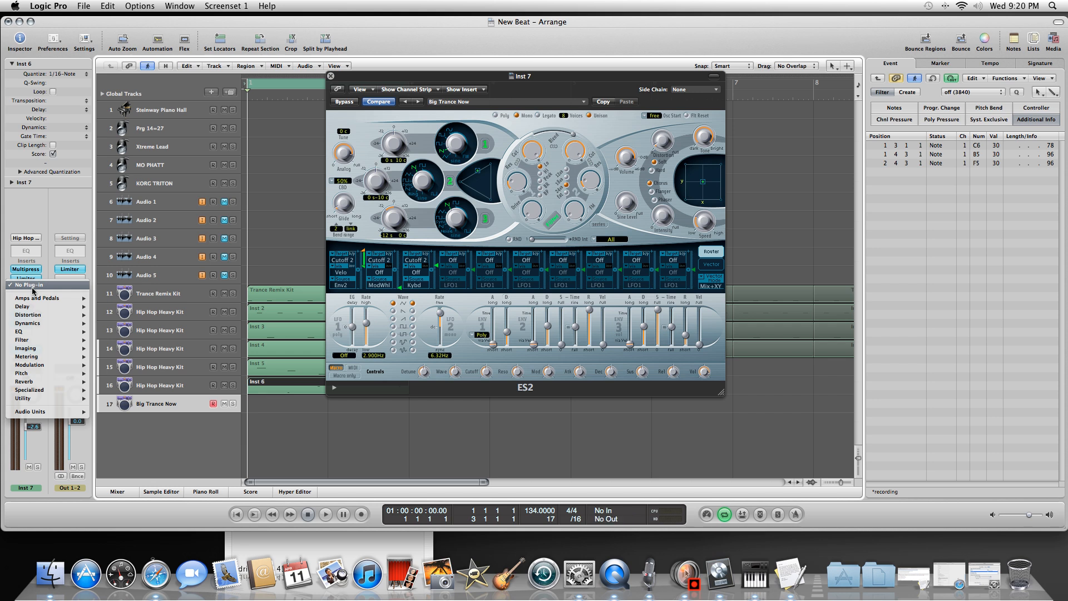
pyautogui.moveTo(39, 383)
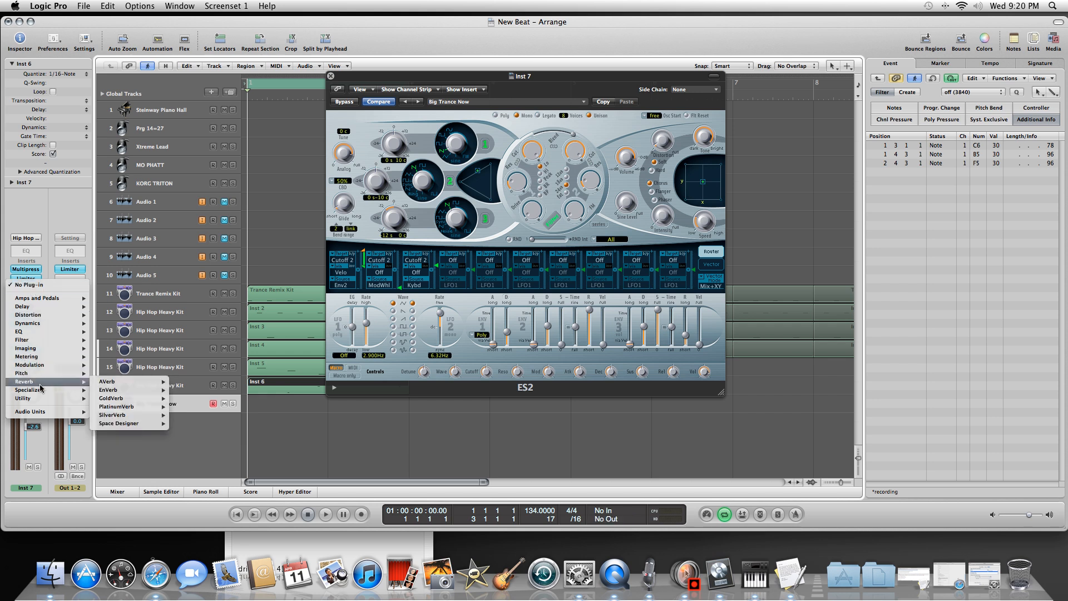
pyautogui.moveTo(159, 390)
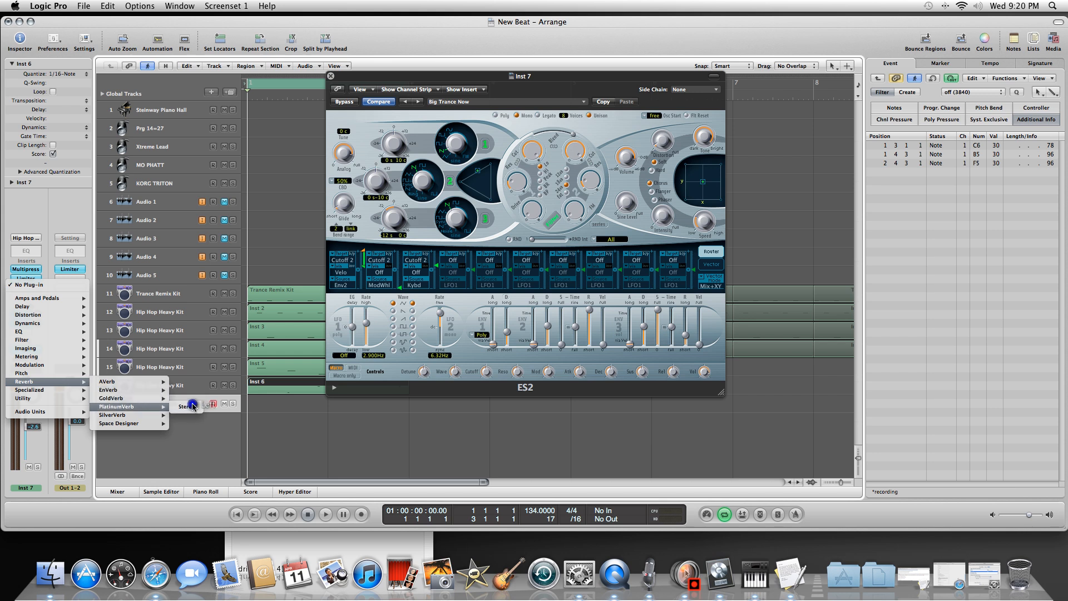
pyautogui.click(185, 406)
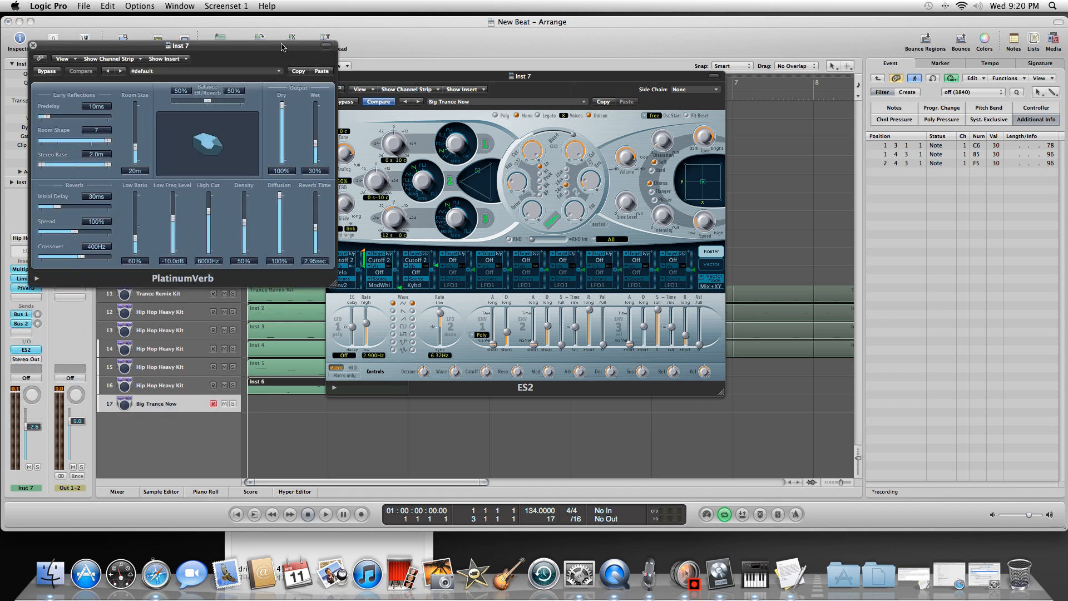
# Step: Audition the PlatinumVerb presets on track 17 and choose Bright Long Verb
pyautogui.moveTo(251, 43); pyautogui.dragTo(488, 73)
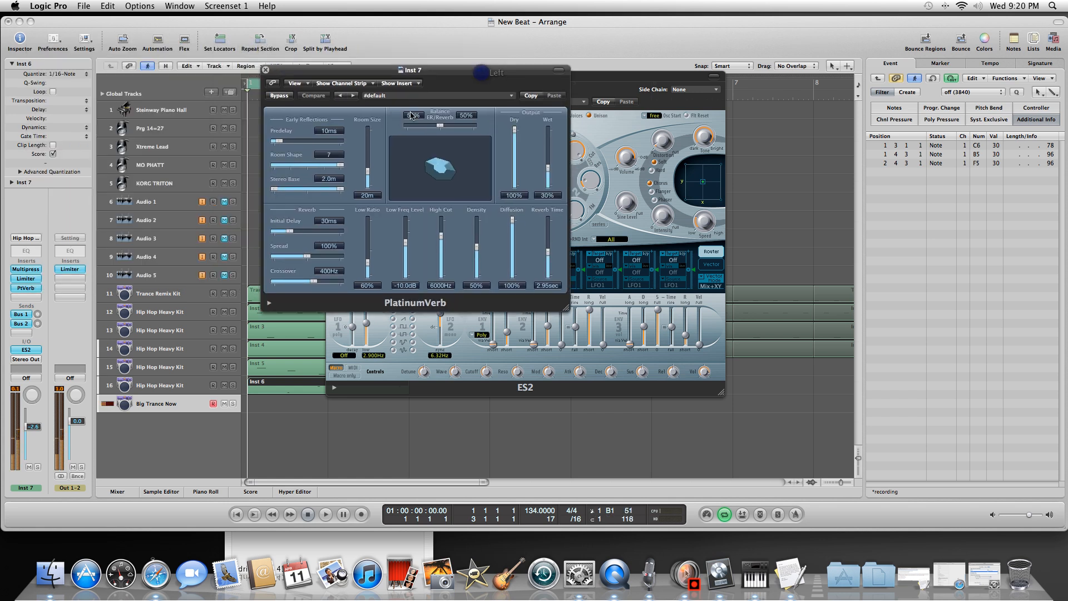
pyautogui.click(354, 96)
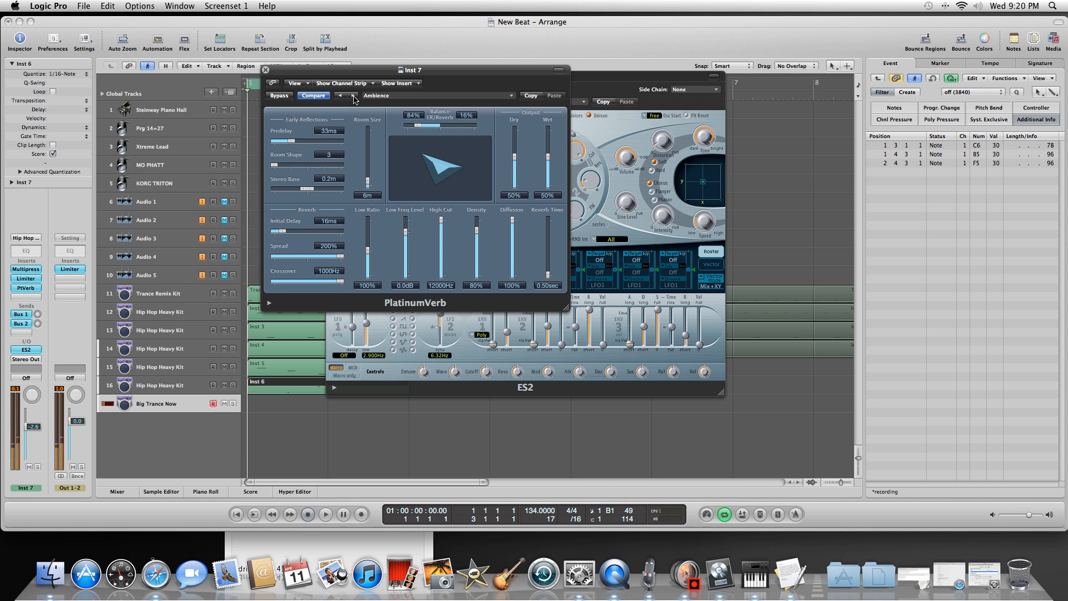
pyautogui.click(354, 96)
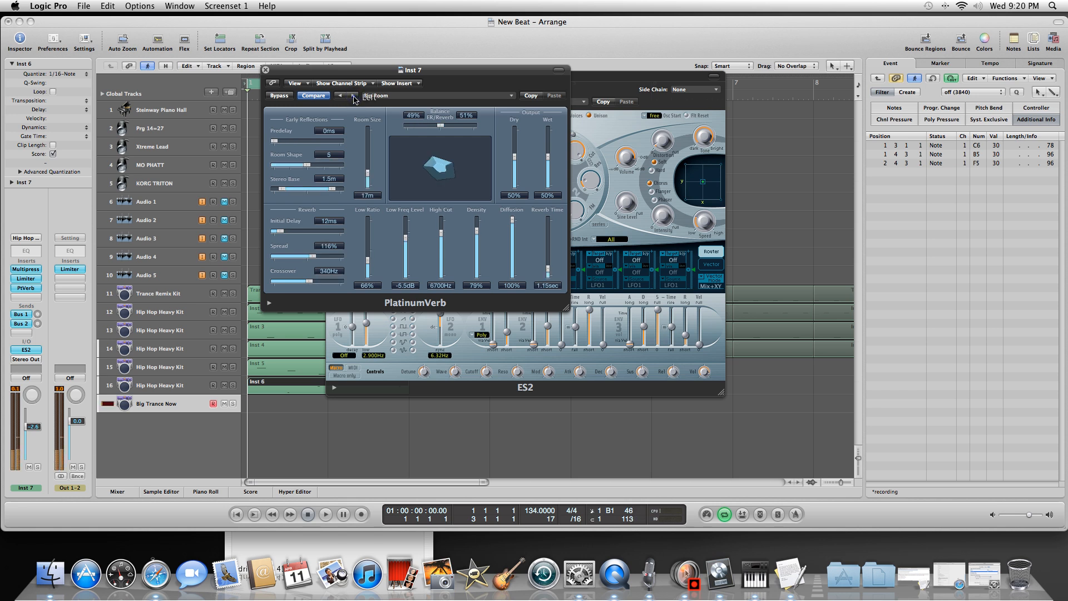
pyautogui.click(354, 96)
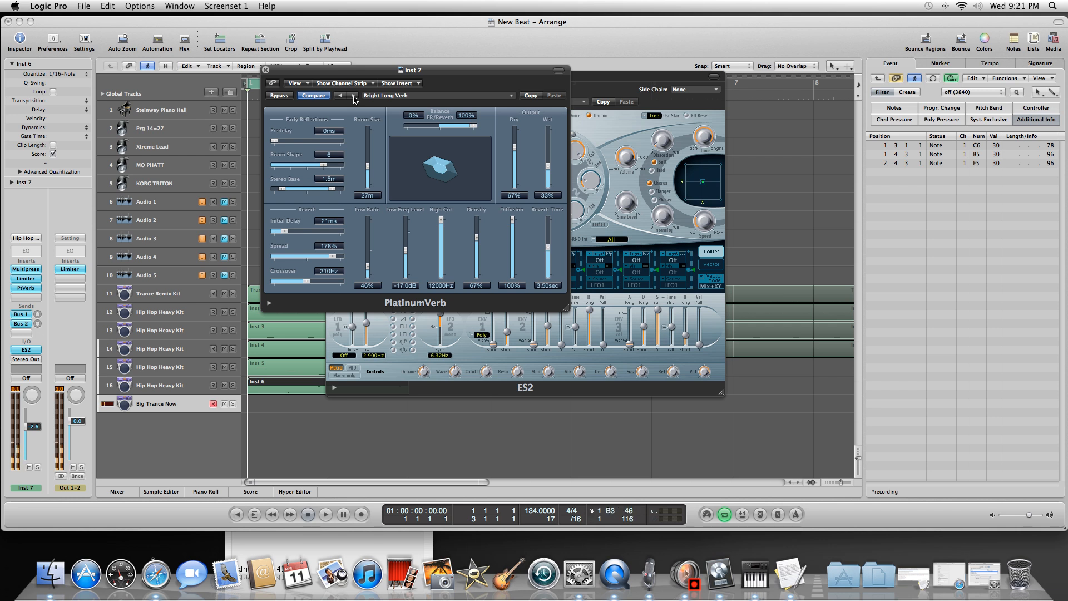
# Step: Insert a Stereo Delay on track 17 below the PlatinumVerb
pyautogui.click(42, 297)
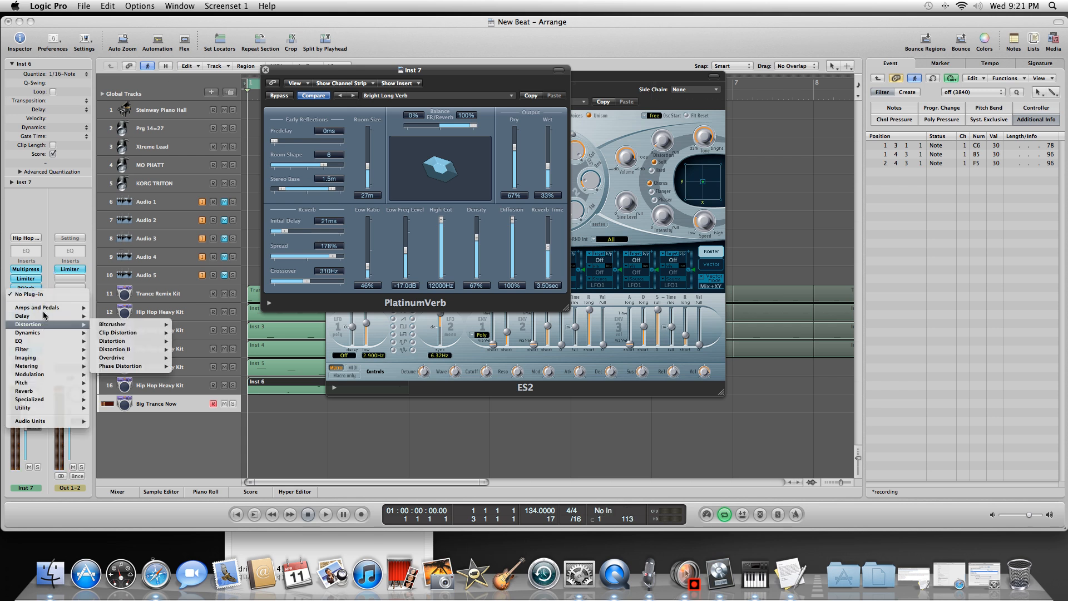
pyautogui.moveTo(43, 314)
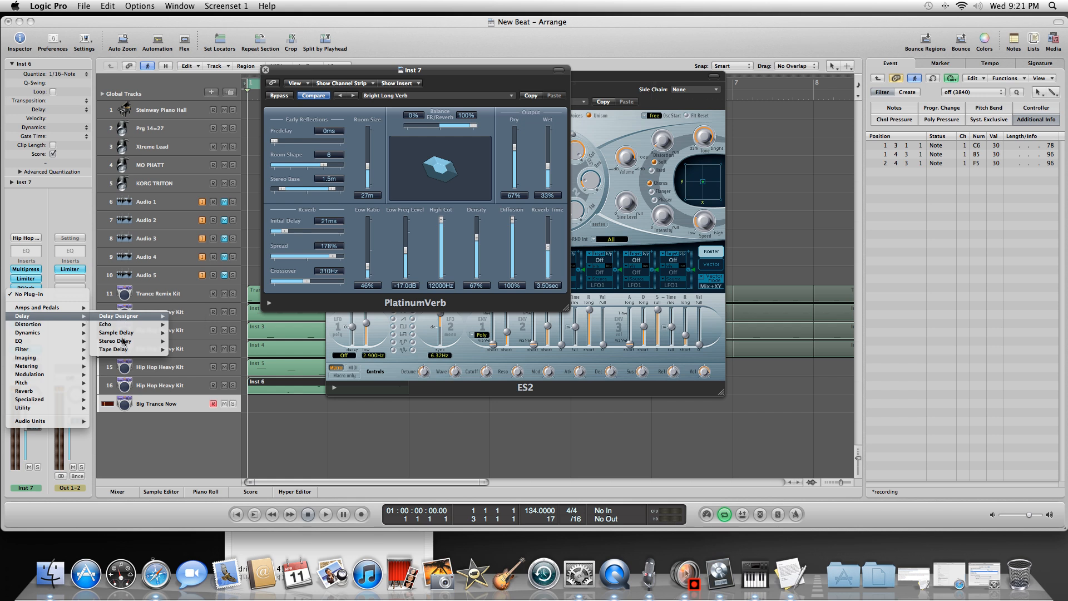
pyautogui.moveTo(123, 336)
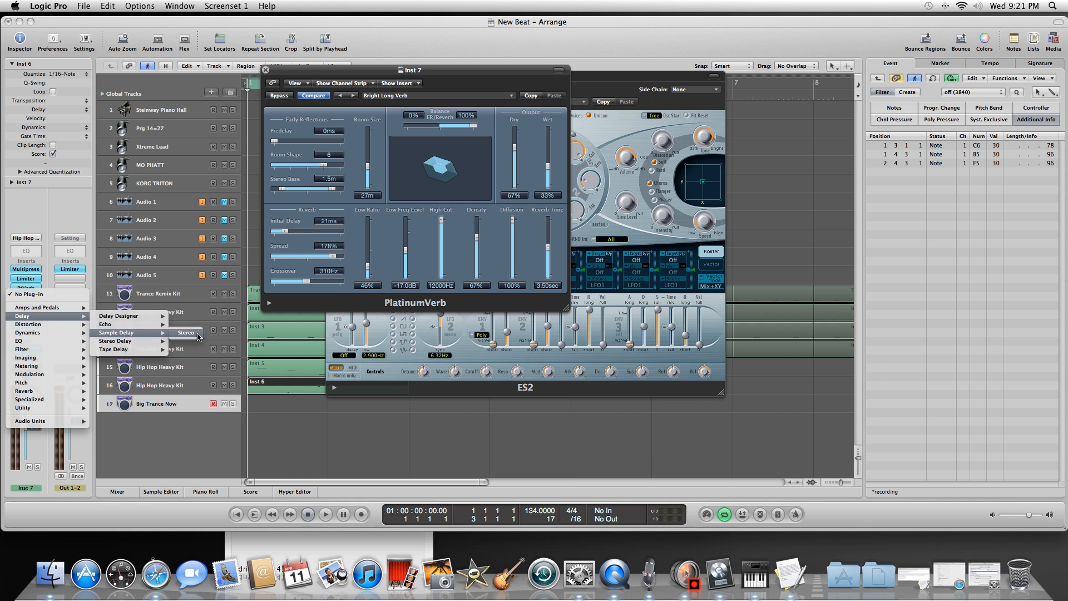
pyautogui.click(186, 341)
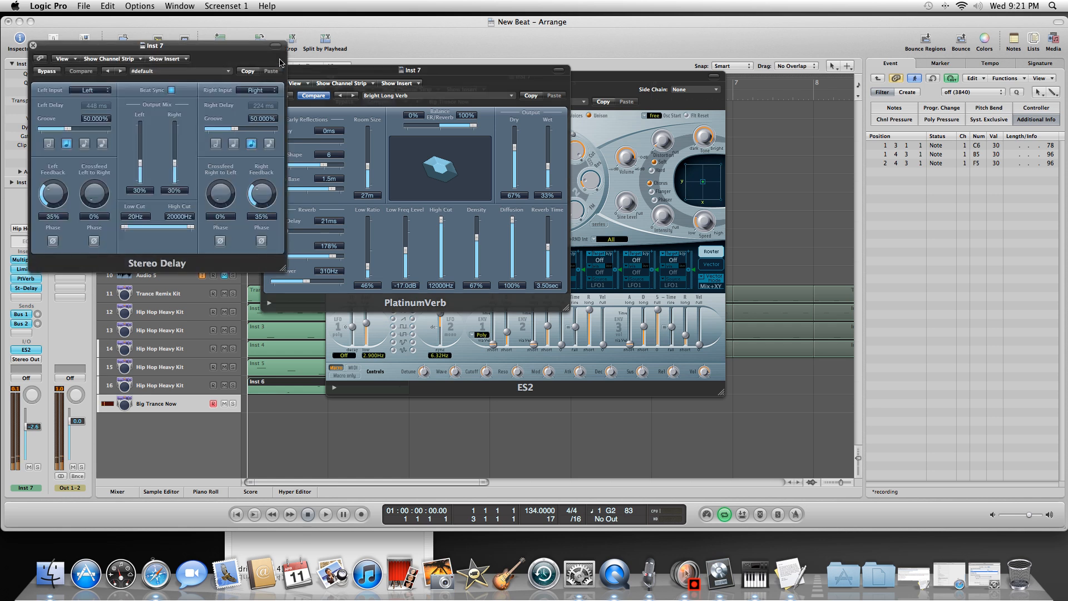
# Step: Close the PlatinumVerb window and switch track 17's Stereo Delay to the 1\4 Note Dotted preset
pyautogui.moveTo(309, 70); pyautogui.dragTo(446, 100)
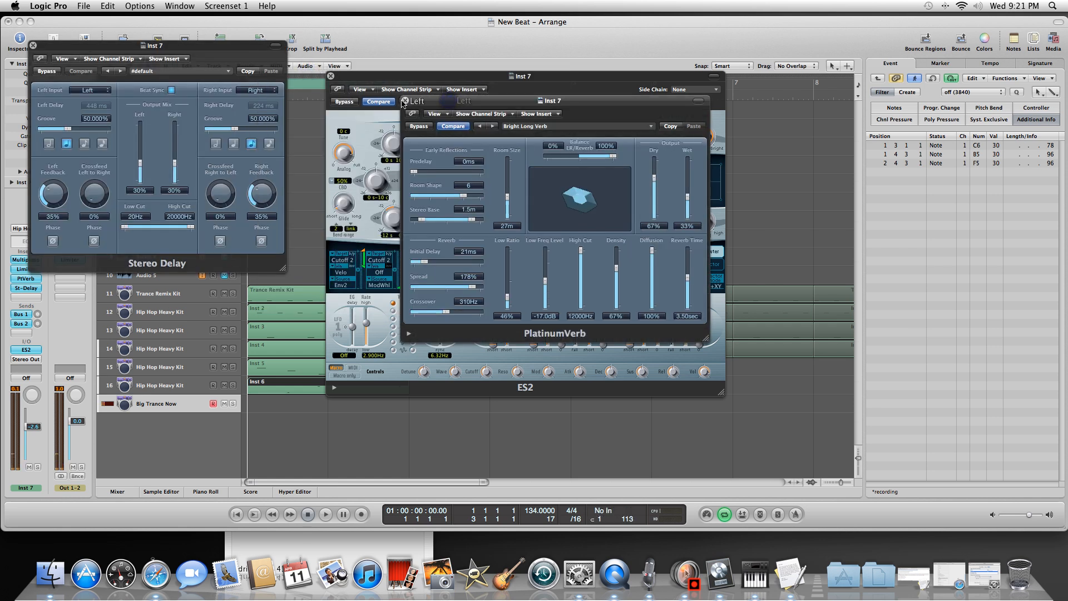
pyautogui.click(405, 100)
pyautogui.moveTo(182, 51); pyautogui.dragTo(359, 72)
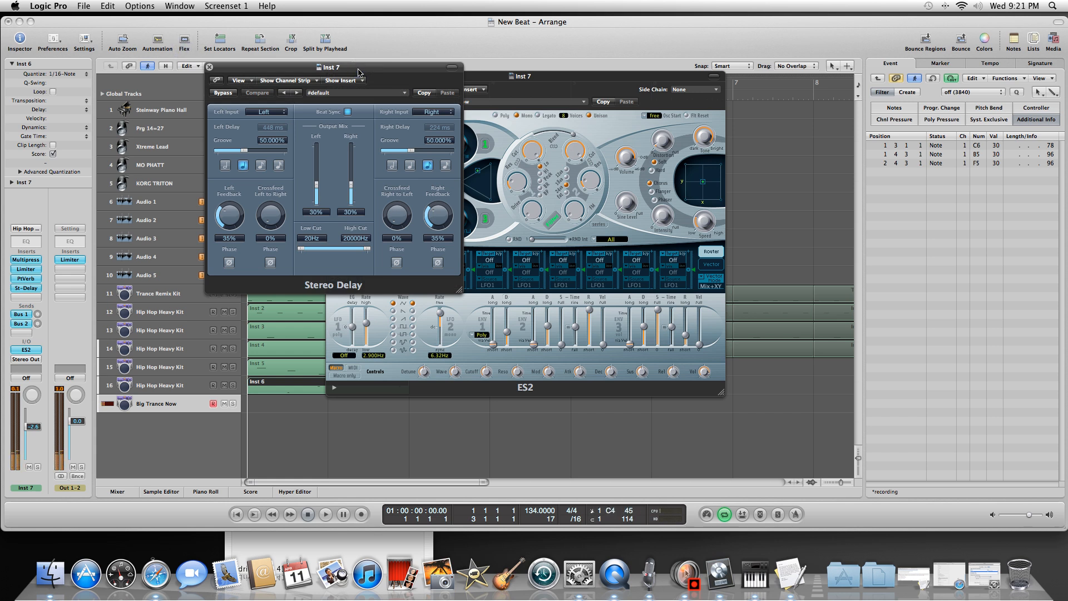
pyautogui.click(298, 94)
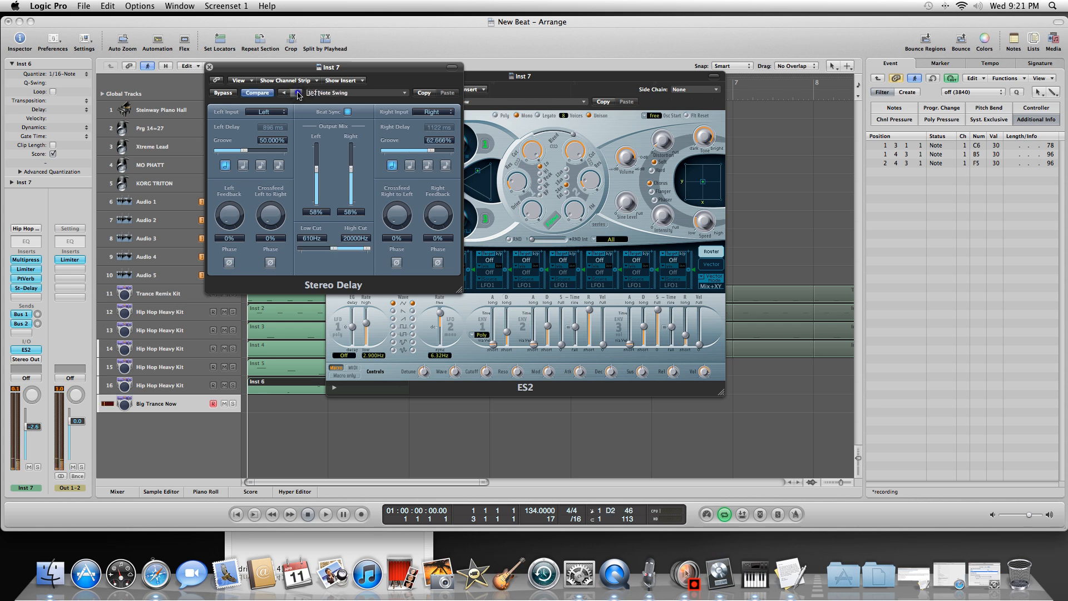
pyautogui.click(298, 93)
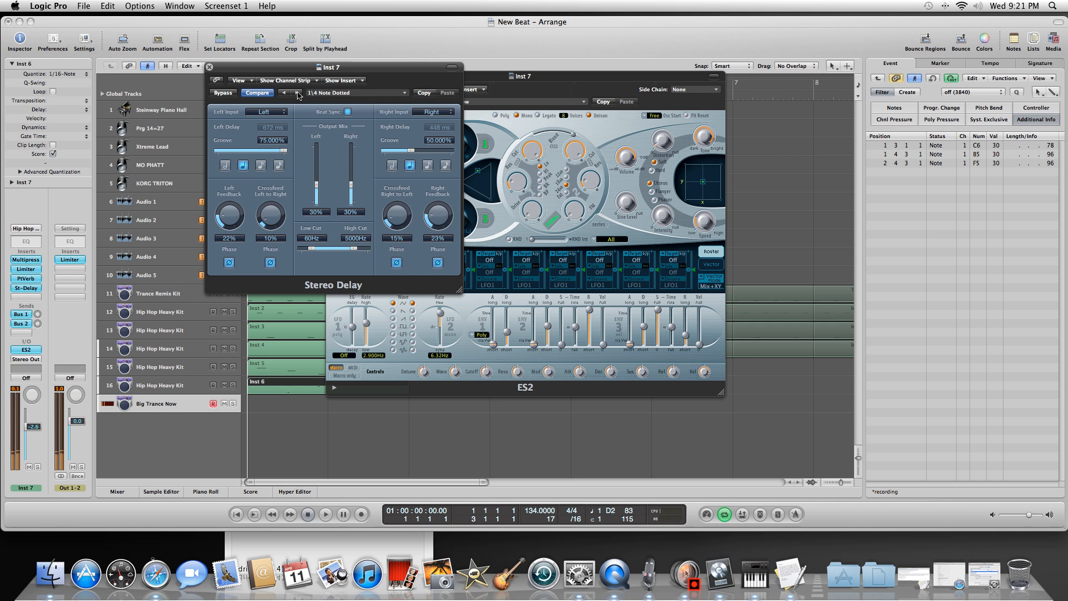
# Step: Switch track 17's Stereo Delay to the 1\8 Note Dotted preset and close the delay and ES2 windows
pyautogui.click(298, 93)
pyautogui.click(299, 93)
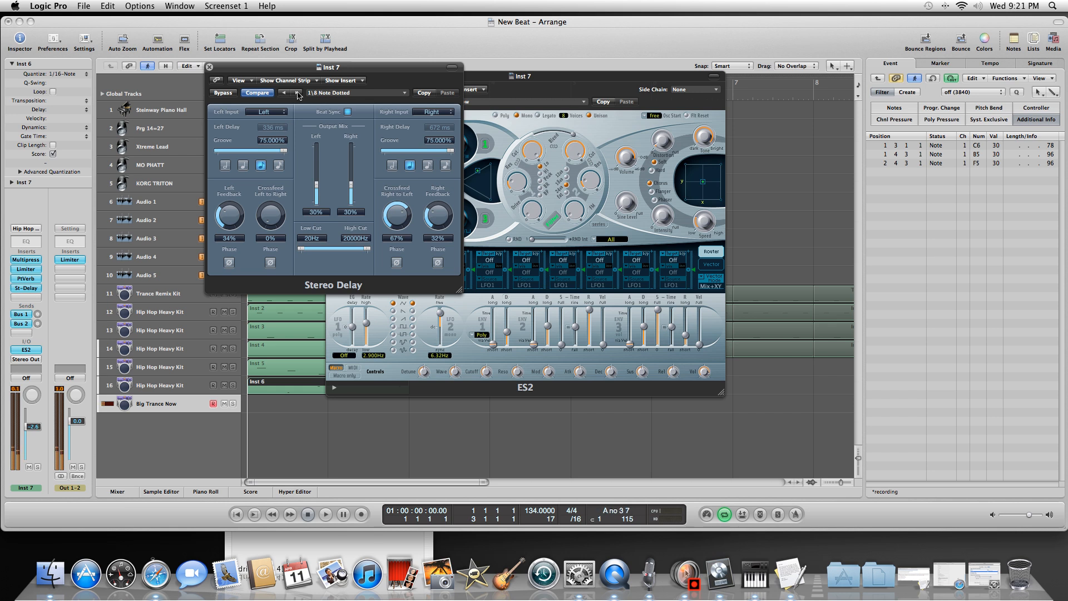
pyautogui.click(208, 68)
pyautogui.click(331, 77)
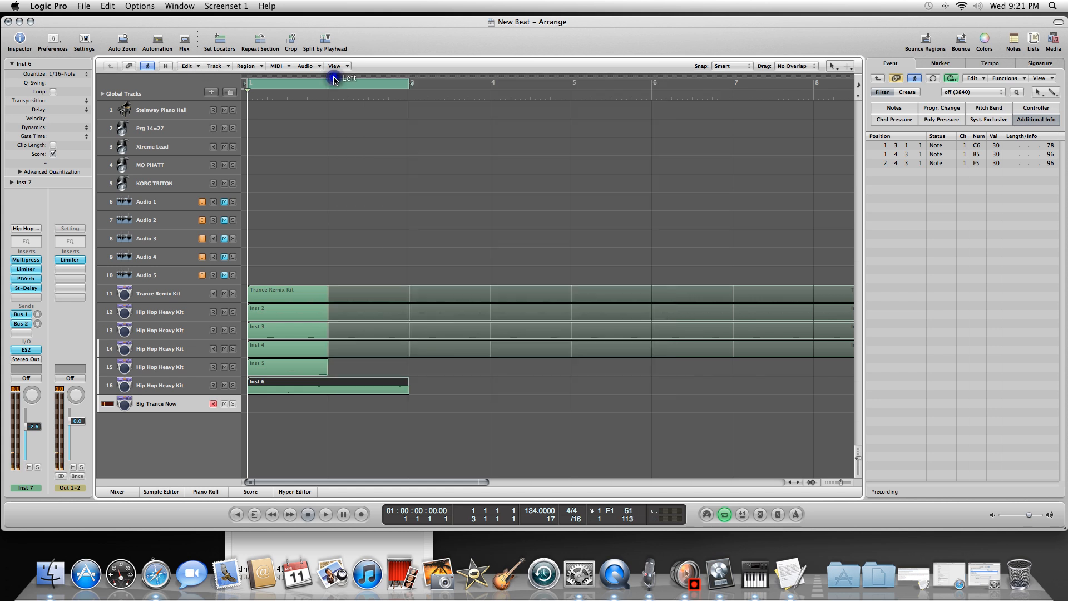
# Step: Rehearse over the looped playback, raise track 17's volume to -0.9 dB, and mute the Trance Remix Kit track
pyautogui.click(326, 515)
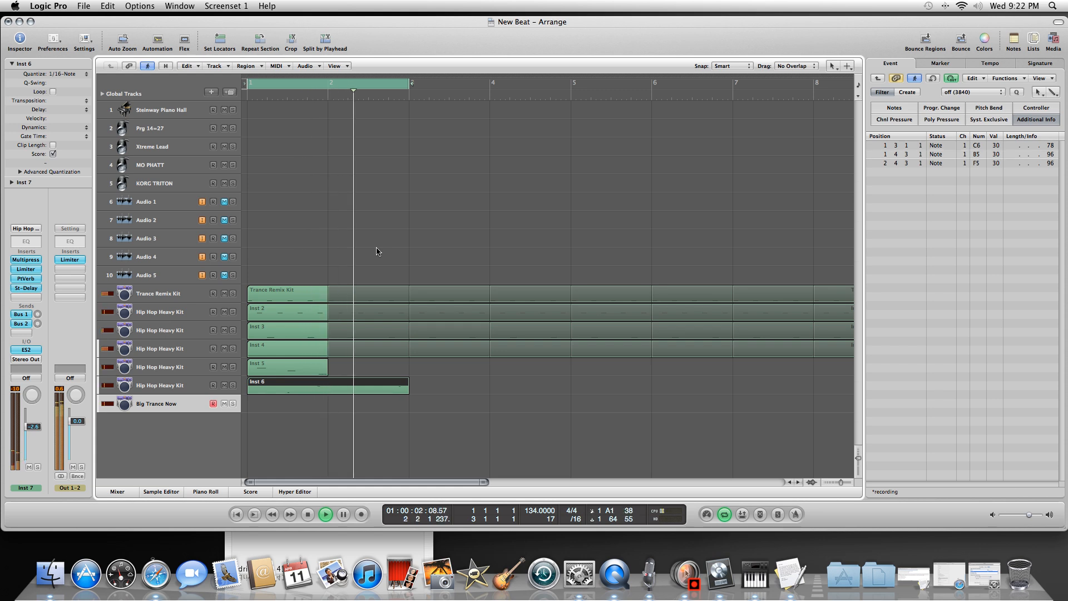
pyautogui.press('space')
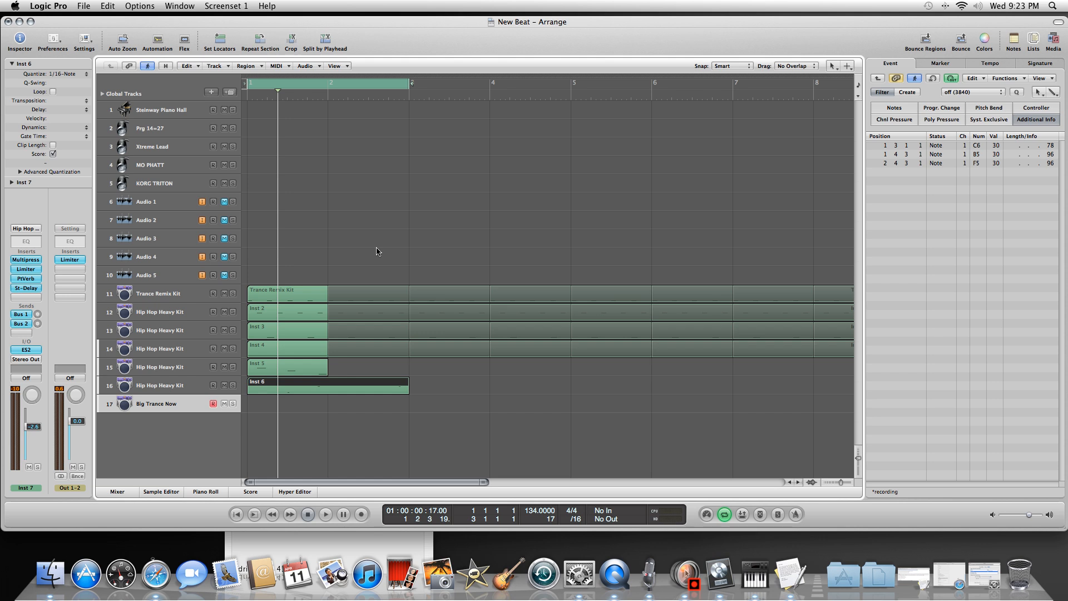
pyautogui.press('space')
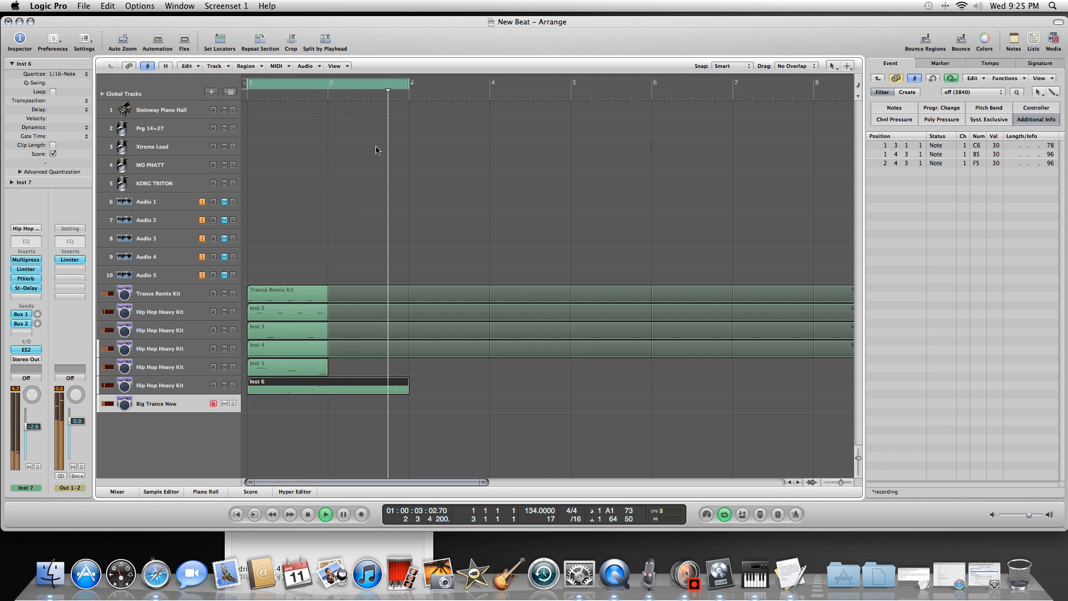
pyautogui.moveTo(30, 430); pyautogui.dragTo(32, 416)
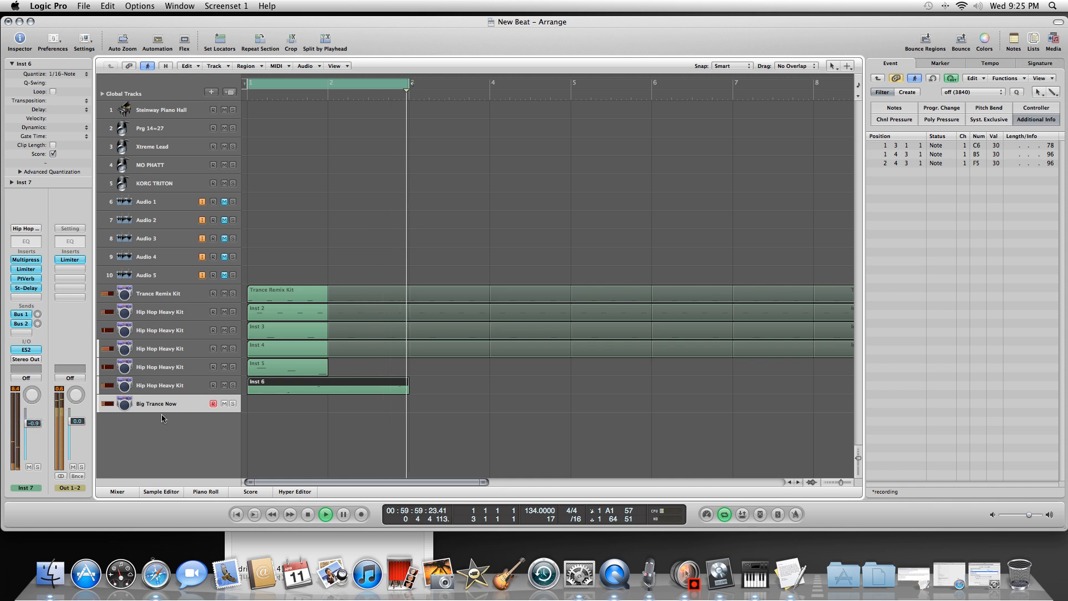
pyautogui.click(224, 296)
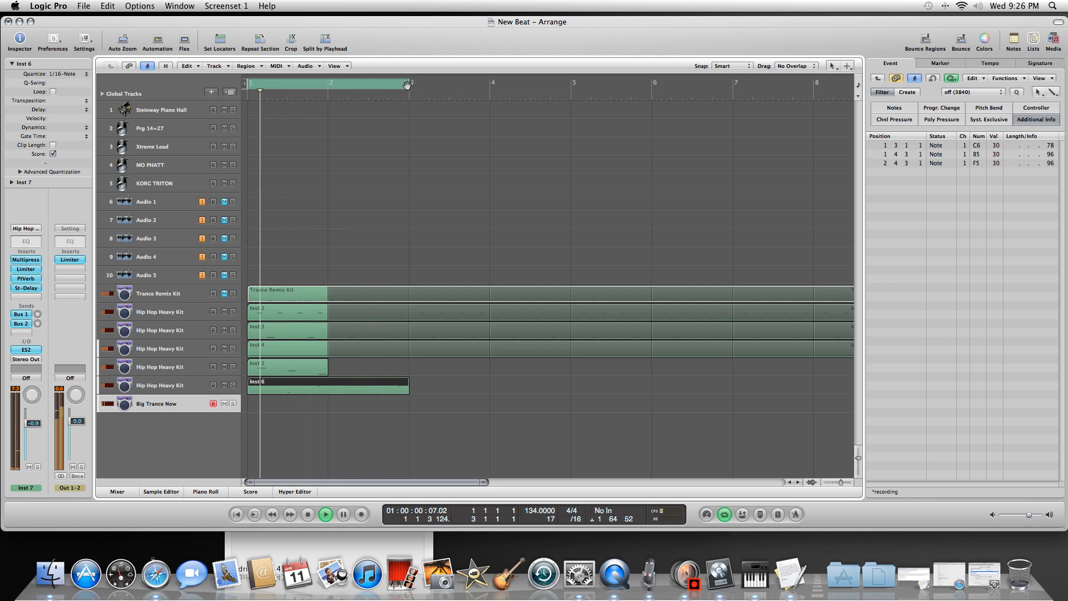
pyautogui.click(306, 514)
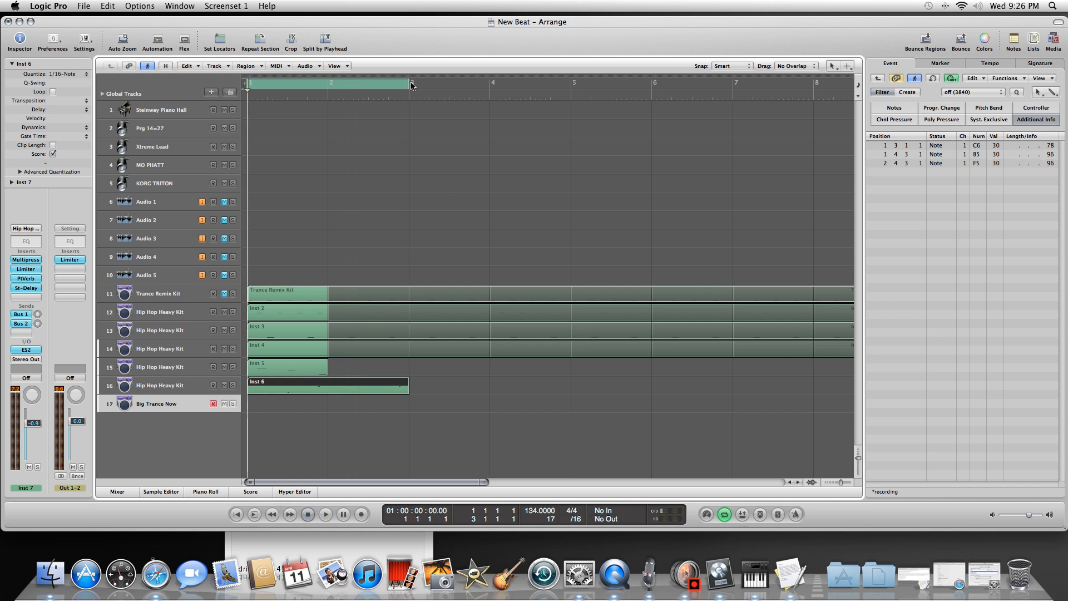
# Step: Extend the cycle range to bar 7 and paste copies of the Inst 6 region at bars 3 and 5 on track 16
pyautogui.moveTo(409, 83); pyautogui.dragTo(733, 93)
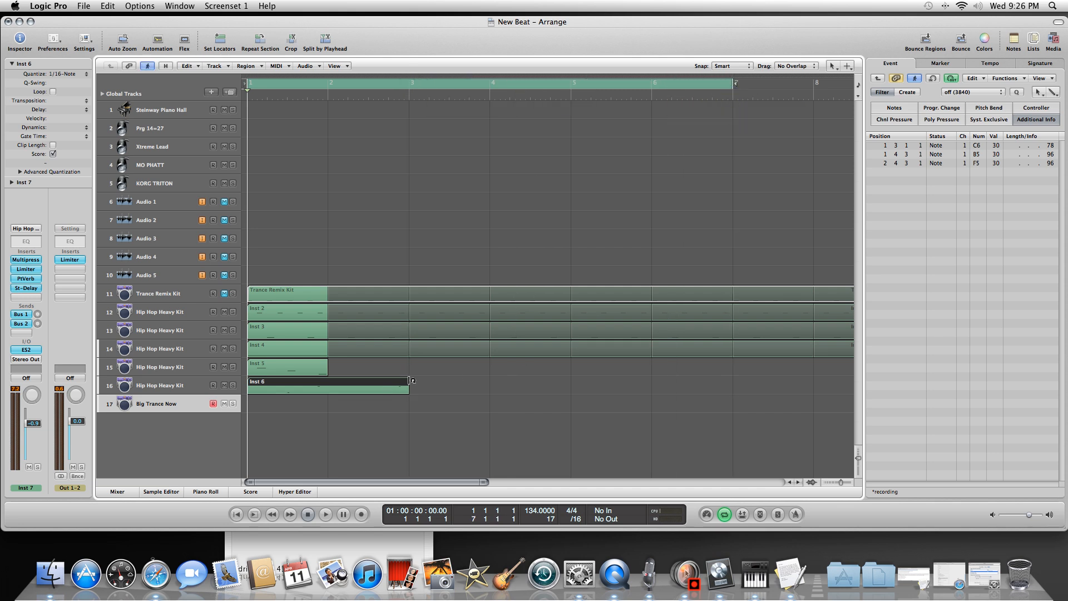
pyautogui.press('space')
pyautogui.press(',')
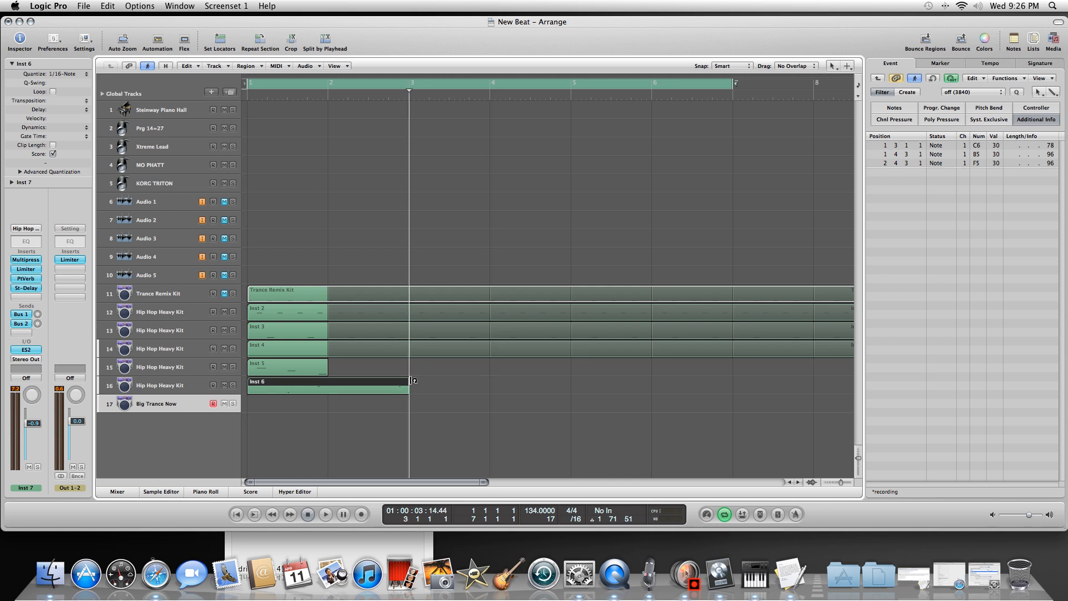
pyautogui.rightClick(440, 383)
pyautogui.click(194, 388)
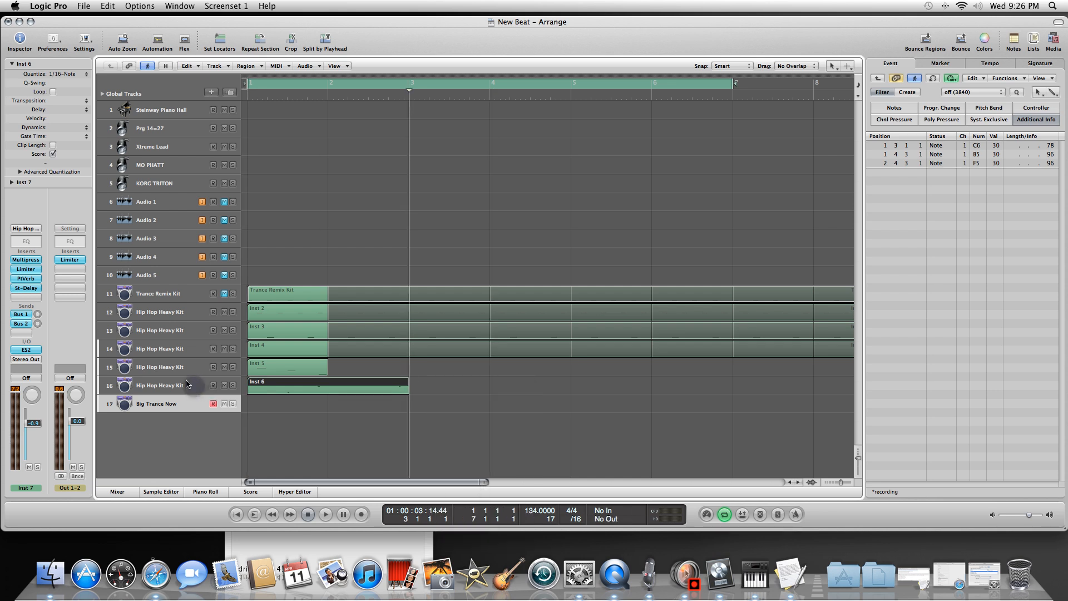
pyautogui.click(179, 385)
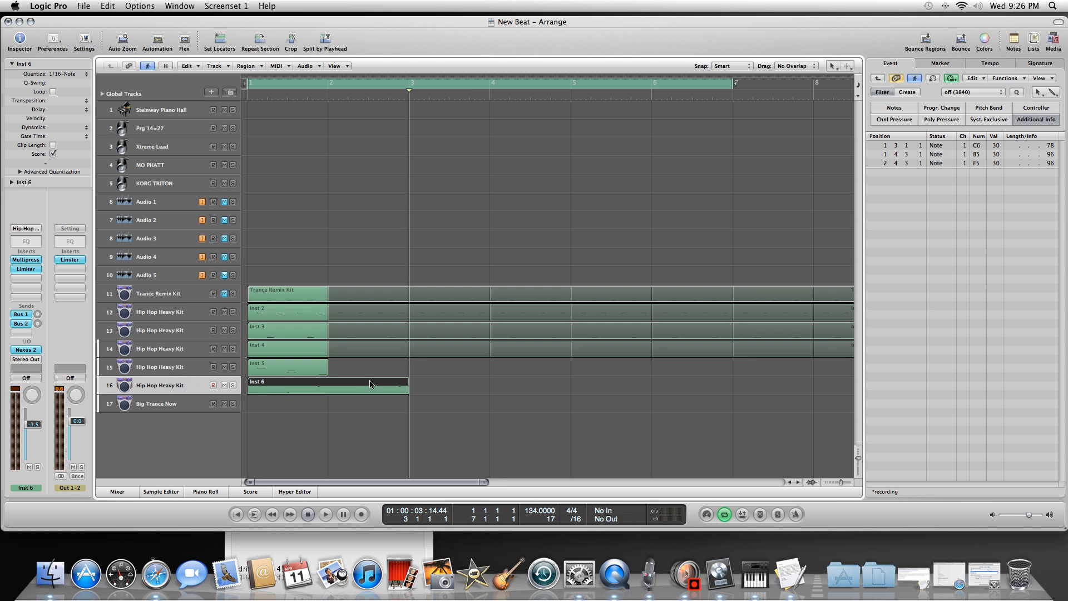
pyautogui.press('super+v')
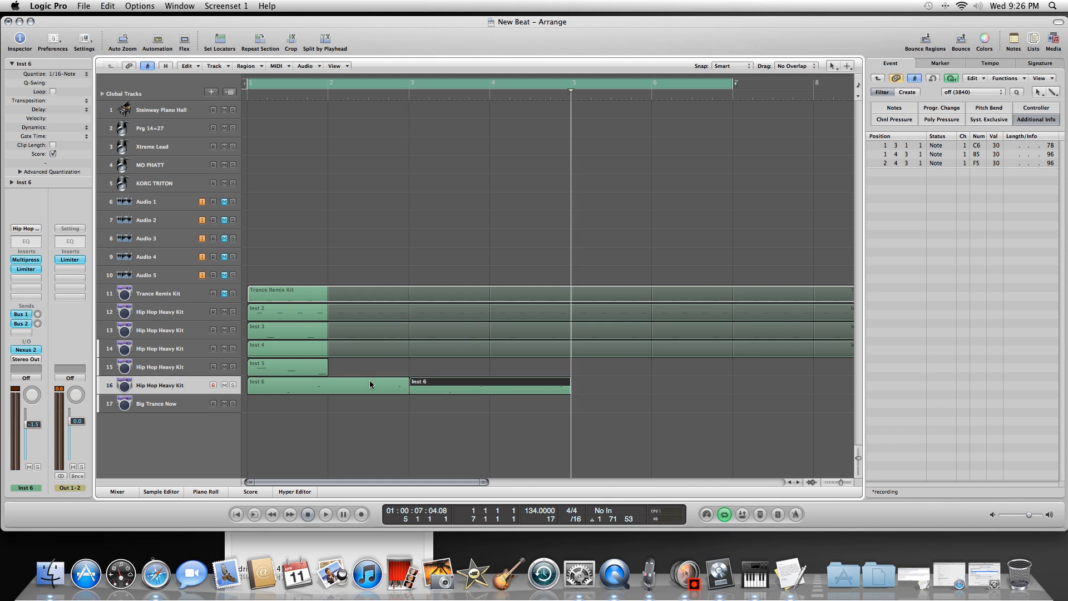
pyautogui.press('super+v')
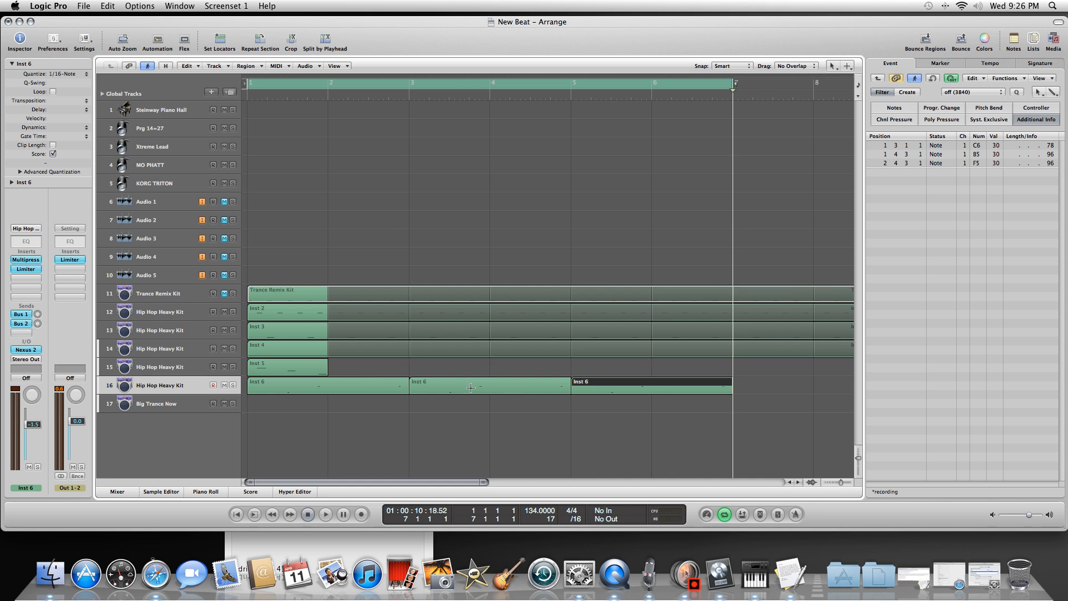
# Step: Try looping the Inst 5 region on track 15 and listen to it against the extended arrangement
pyautogui.click(184, 367)
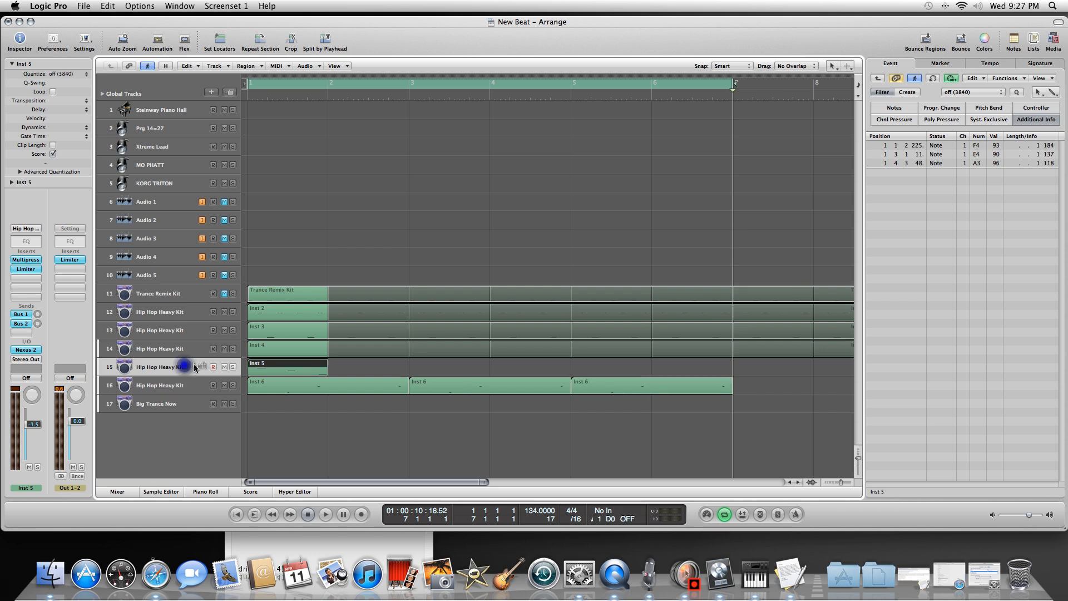
pyautogui.click(52, 93)
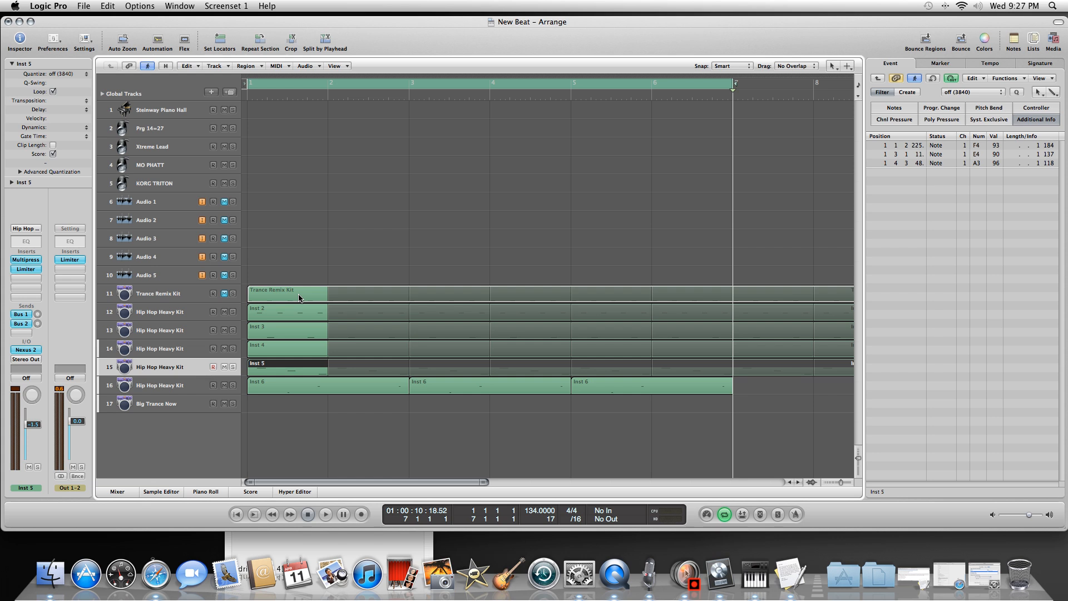
pyautogui.click(174, 407)
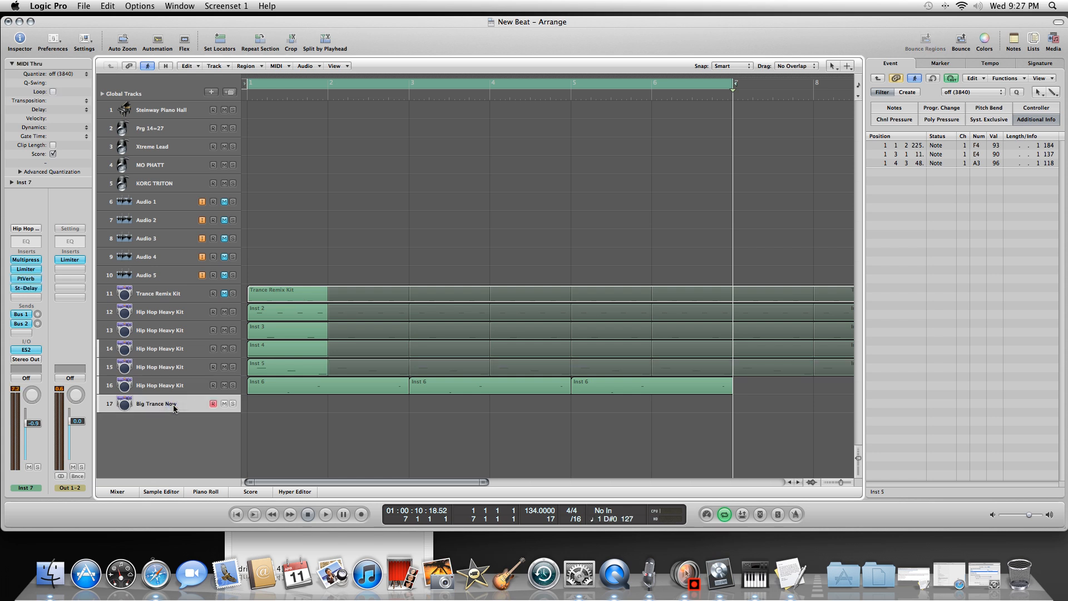
pyautogui.press('space')
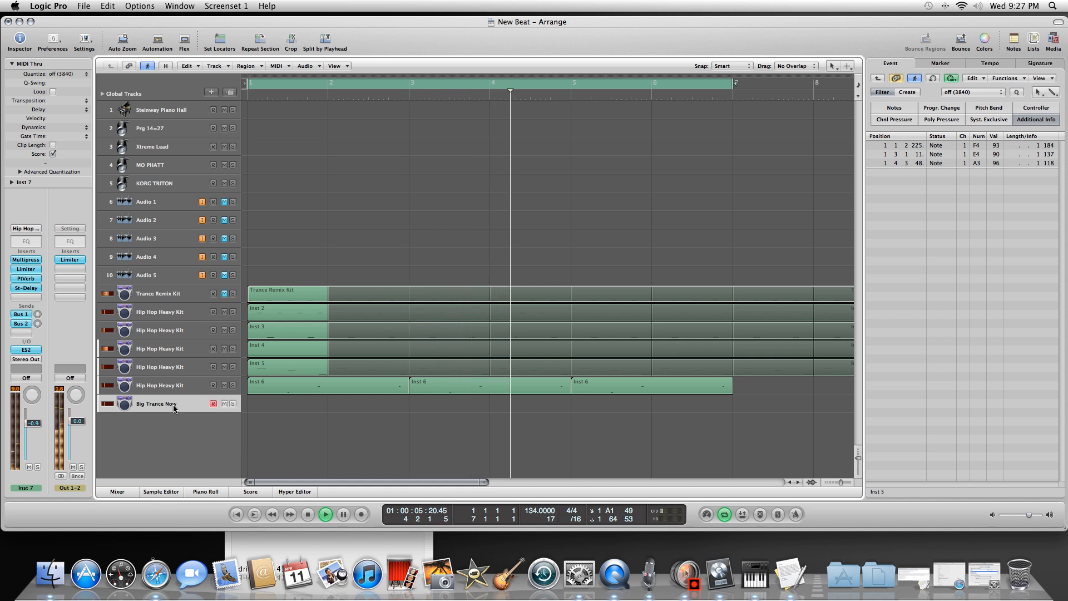
pyautogui.click(307, 513)
pyautogui.click(307, 513)
pyautogui.click(182, 368)
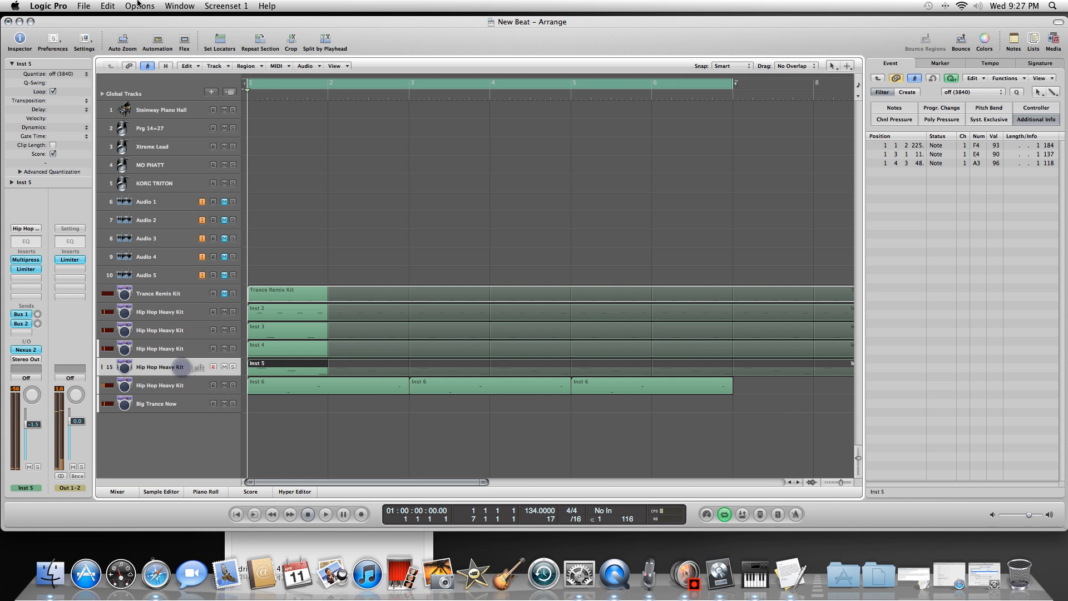
pyautogui.click(53, 92)
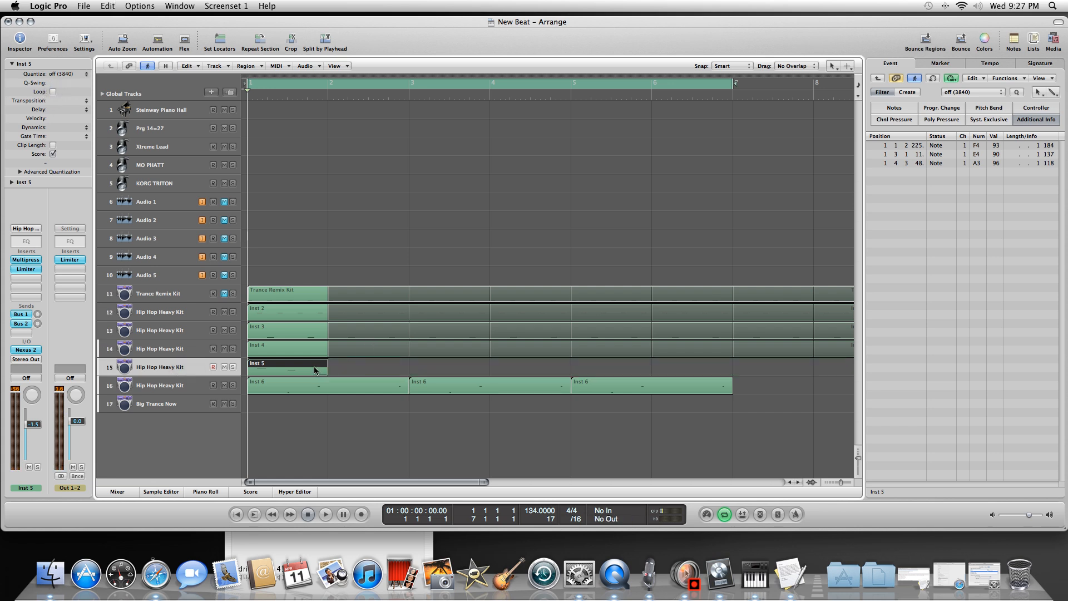
# Step: Paste copies of the one-bar Inst 5 region at bars 3 and 5 on track 15
pyautogui.press('.')
pyautogui.press('.')
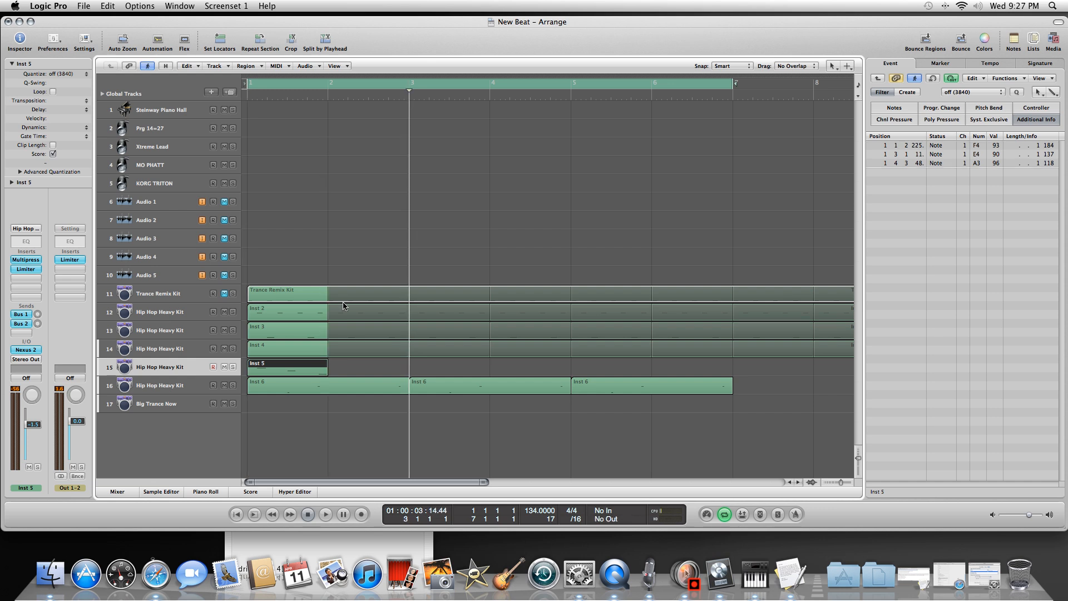
pyautogui.press('.')
pyautogui.press('.')
pyautogui.press(',')
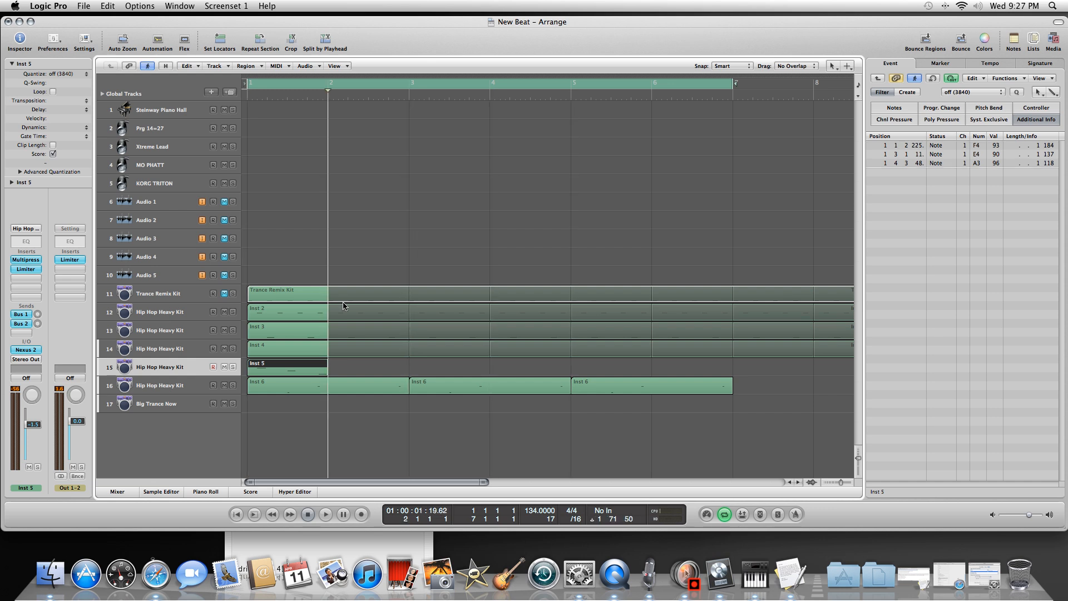
pyautogui.press('.')
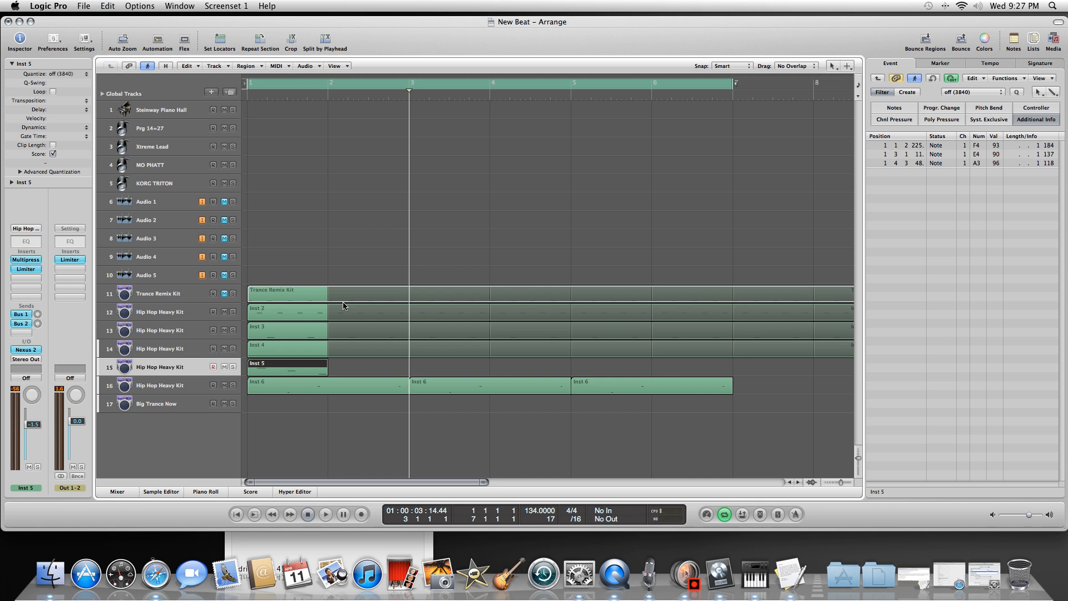
pyautogui.press('super+v')
pyautogui.press('.')
pyautogui.press('.')
pyautogui.press('.')
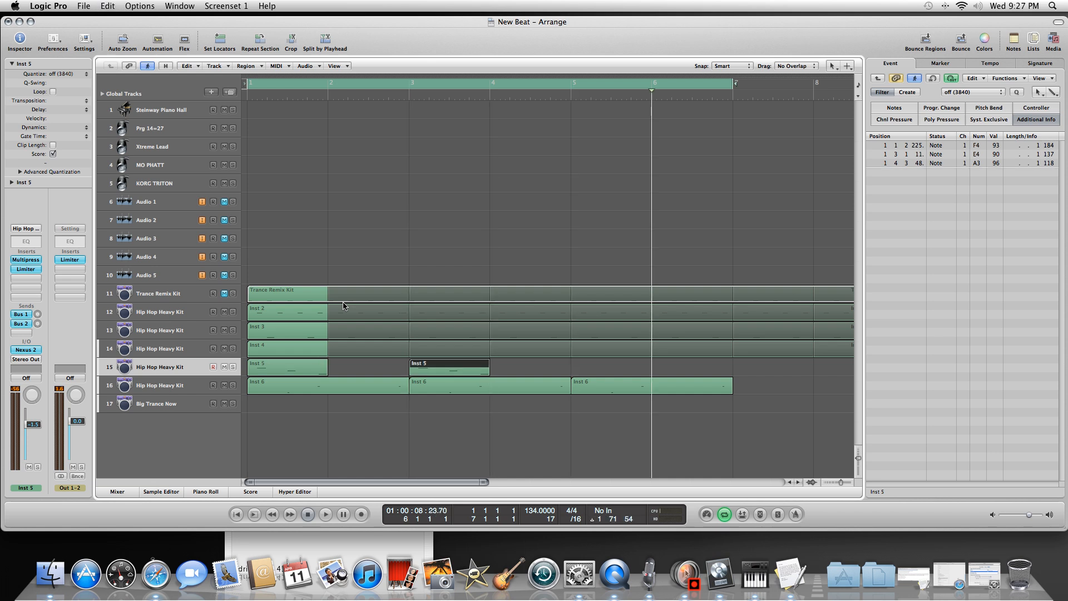
pyautogui.press(',')
pyautogui.press('super+v')
pyautogui.press('.')
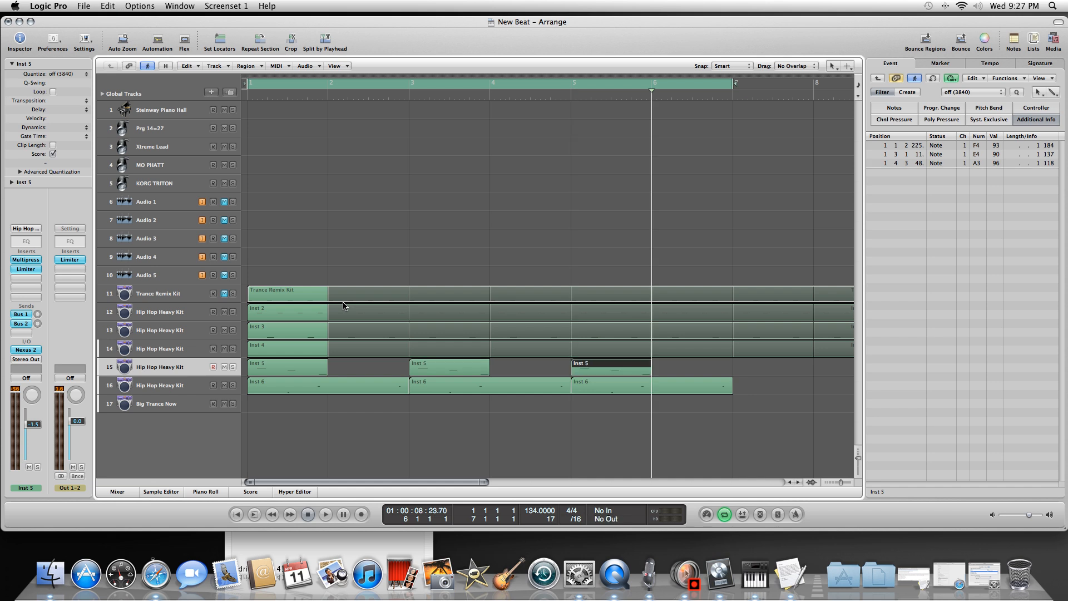
# Step: Play from the start with track 17 selected, audition mutes on tracks 11 to 14, and keep only track 13 of these muted
pyautogui.press('Return')
pyautogui.press('space')
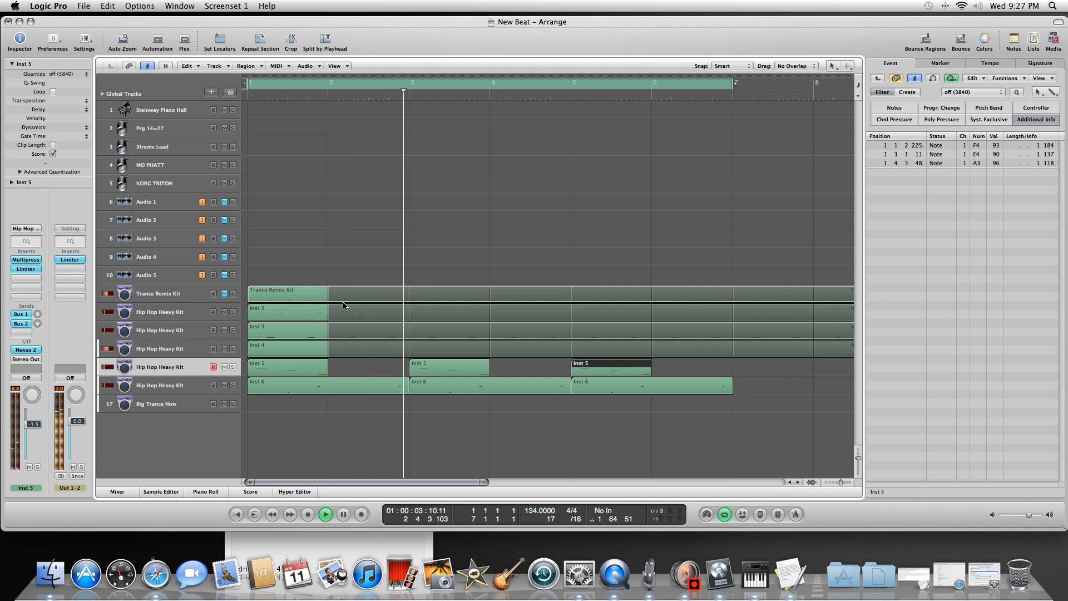
pyautogui.click(185, 407)
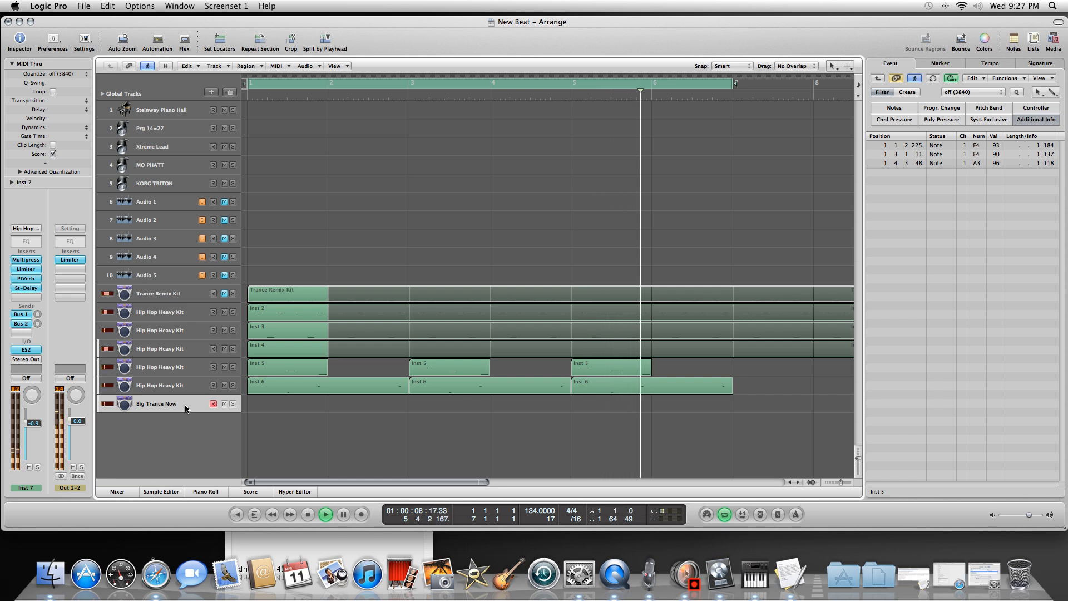
pyautogui.click(224, 294)
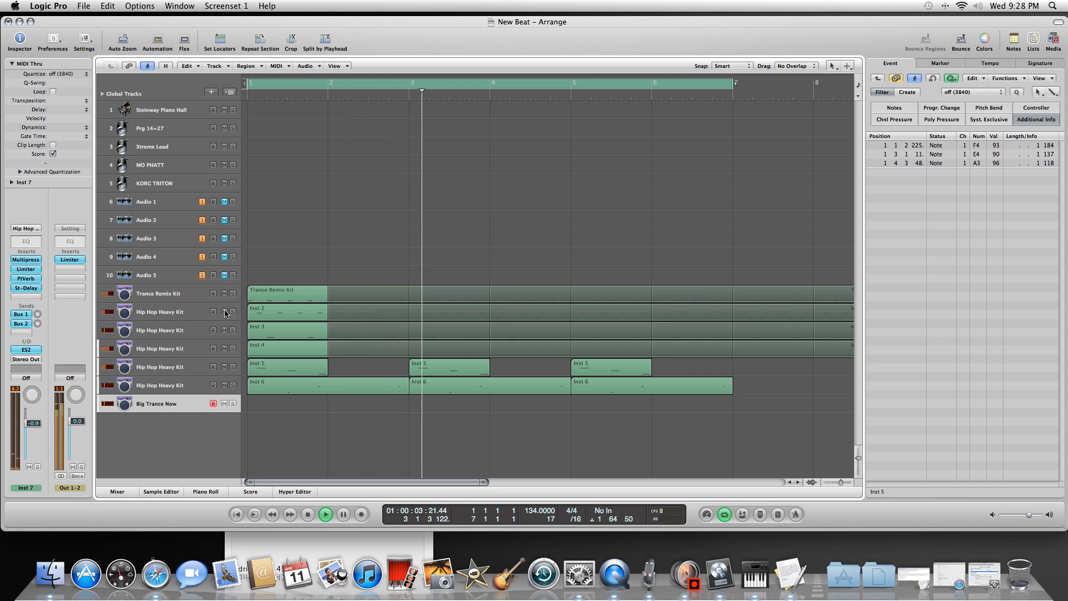
pyautogui.click(225, 312)
pyautogui.click(224, 293)
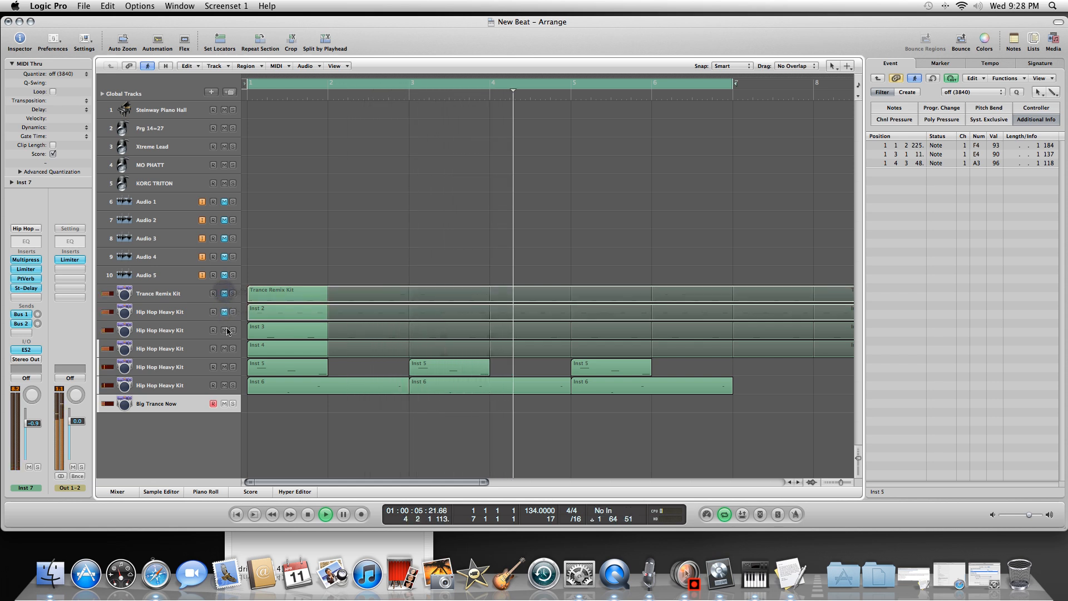
pyautogui.click(225, 349)
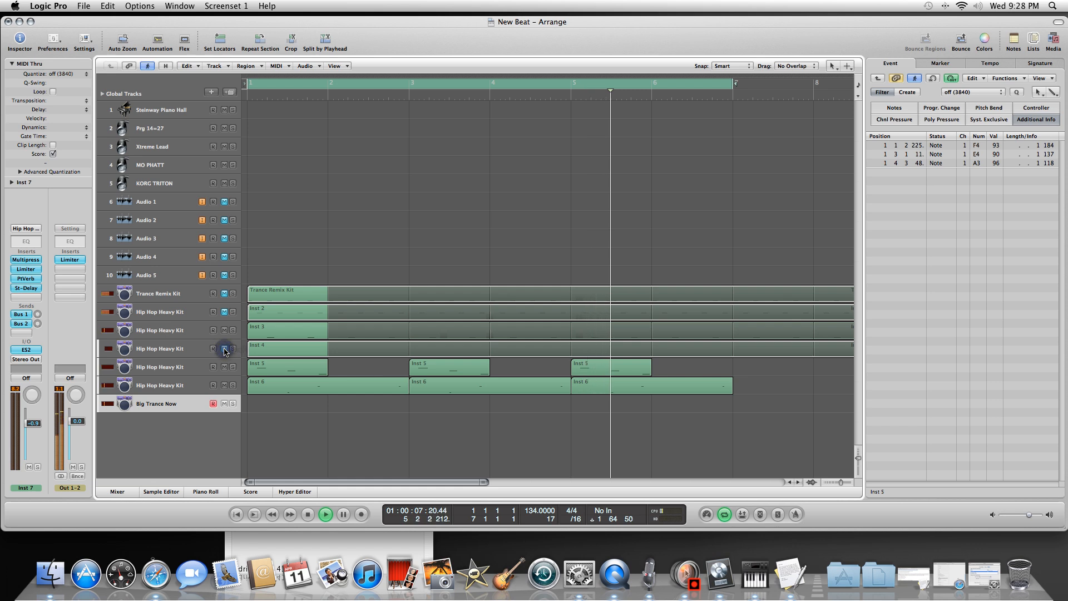
pyautogui.click(225, 330)
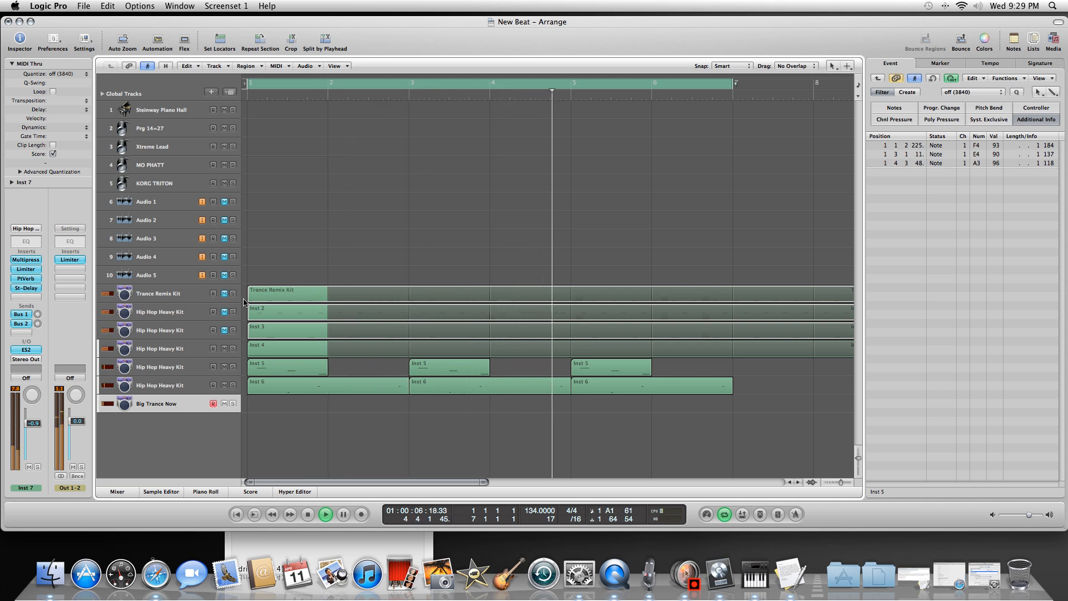
pyautogui.click(225, 312)
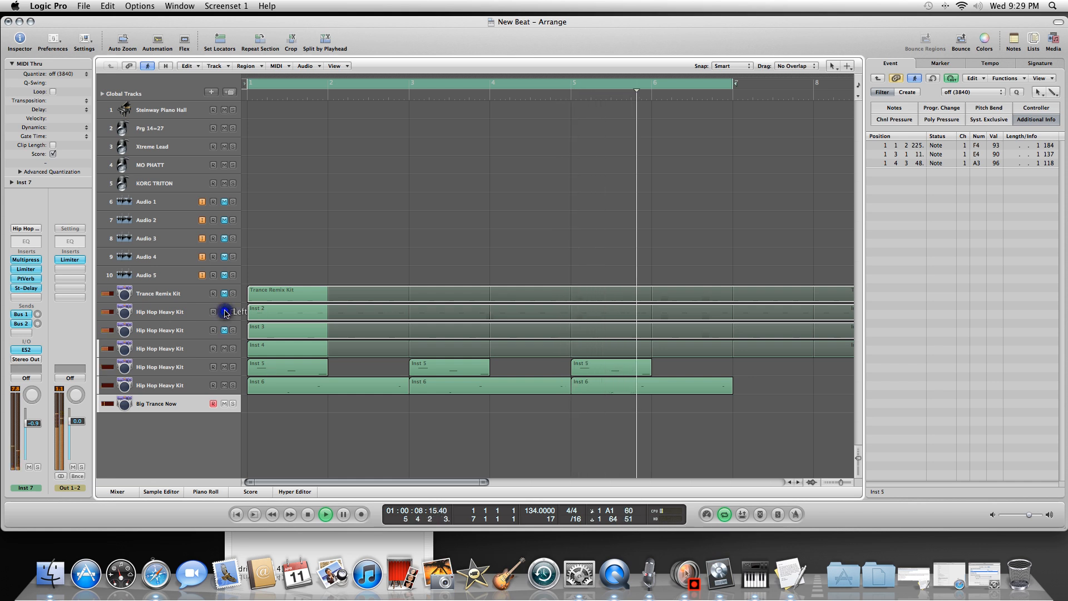
pyautogui.click(225, 294)
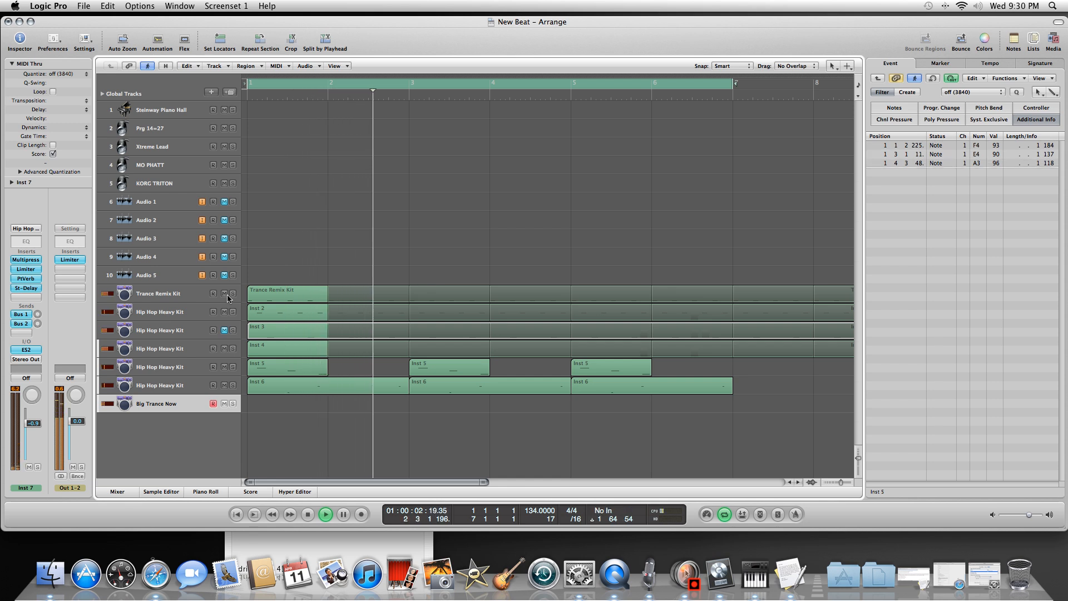
# Step: Record a Big Trance Now melody on track 17 from bar 3 to bar 7
pyautogui.press('r')
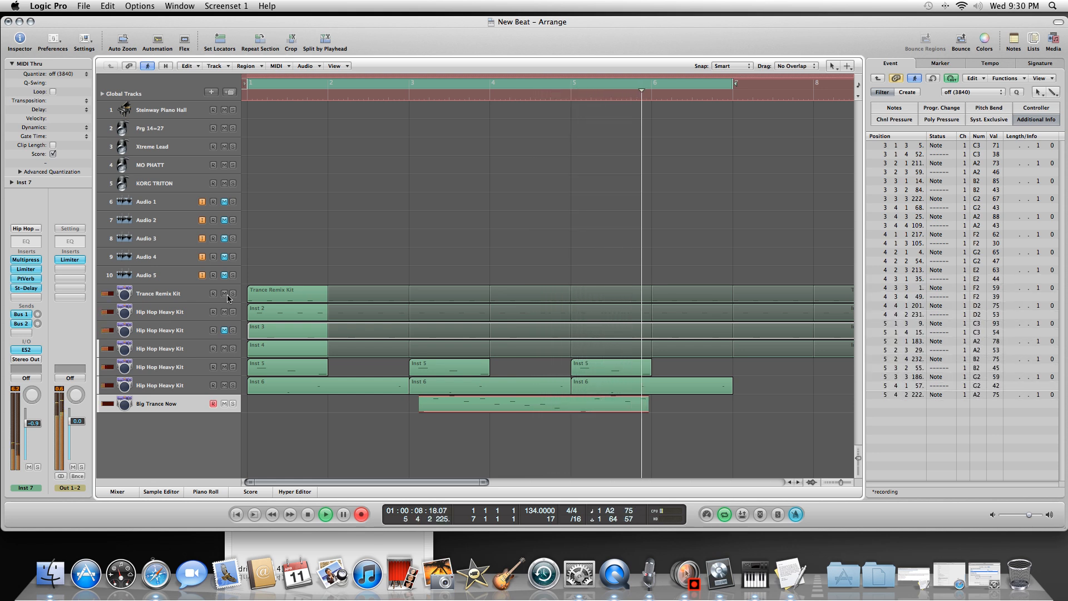
pyautogui.press('space')
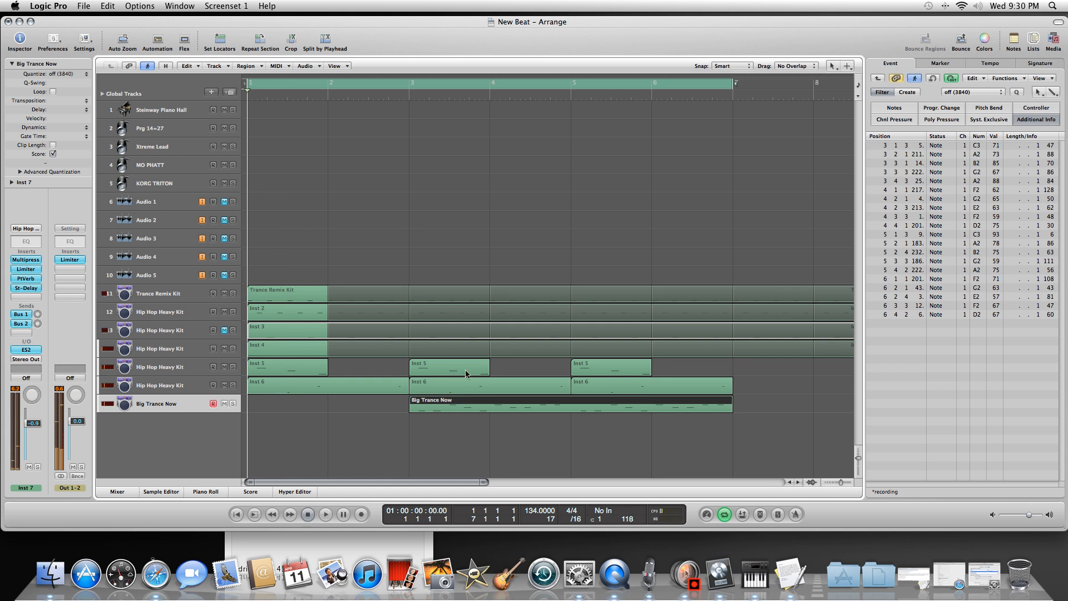
pyautogui.moveTo(284, 401); pyautogui.dragTo(440, 400)
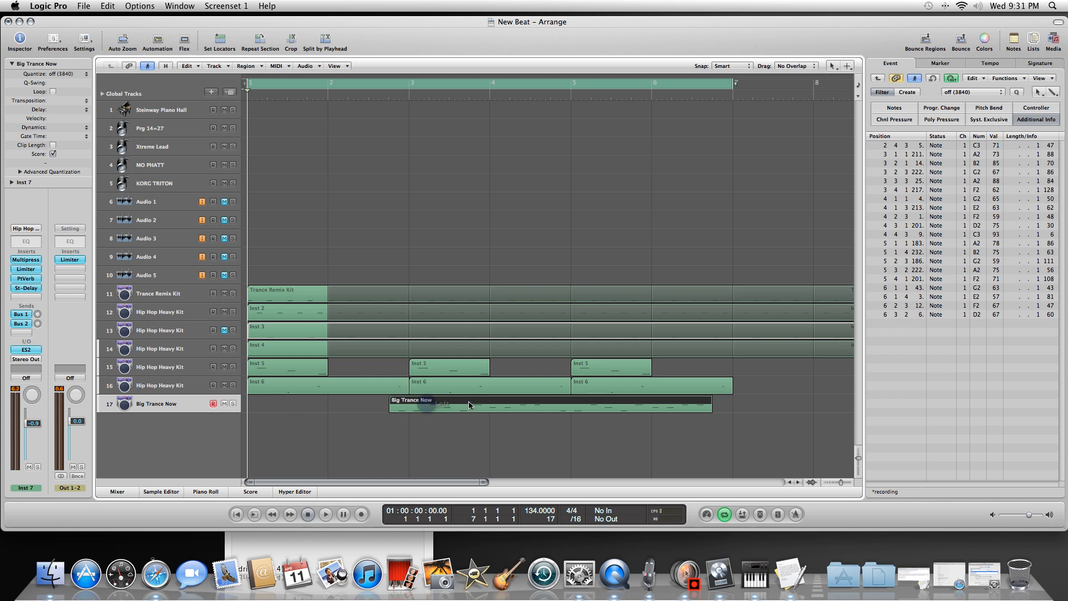
pyautogui.moveTo(468, 402); pyautogui.dragTo(407, 397)
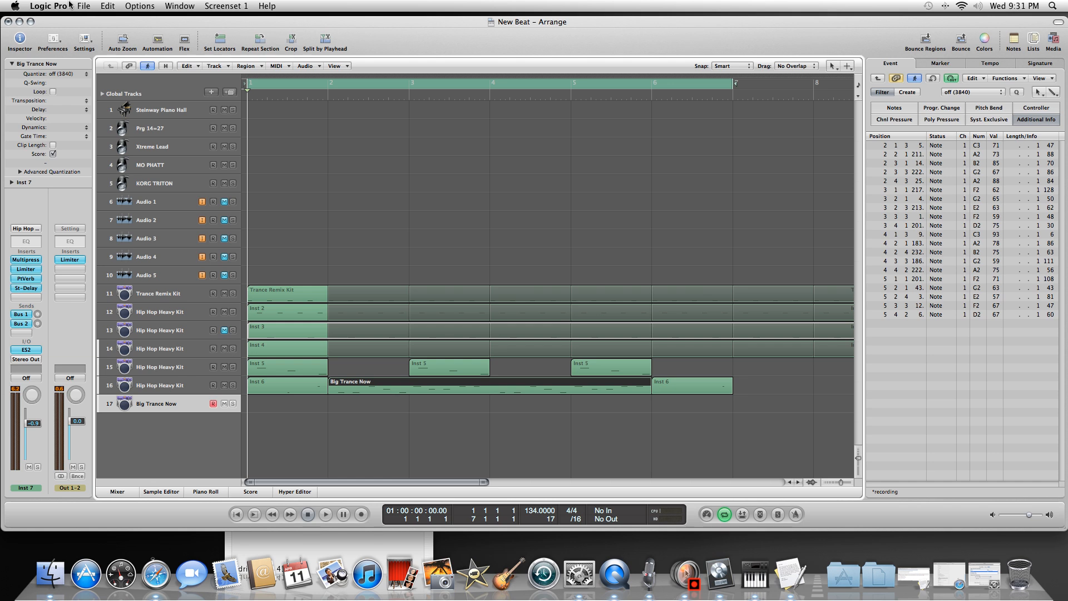
pyautogui.click(99, 6)
pyautogui.click(109, 19)
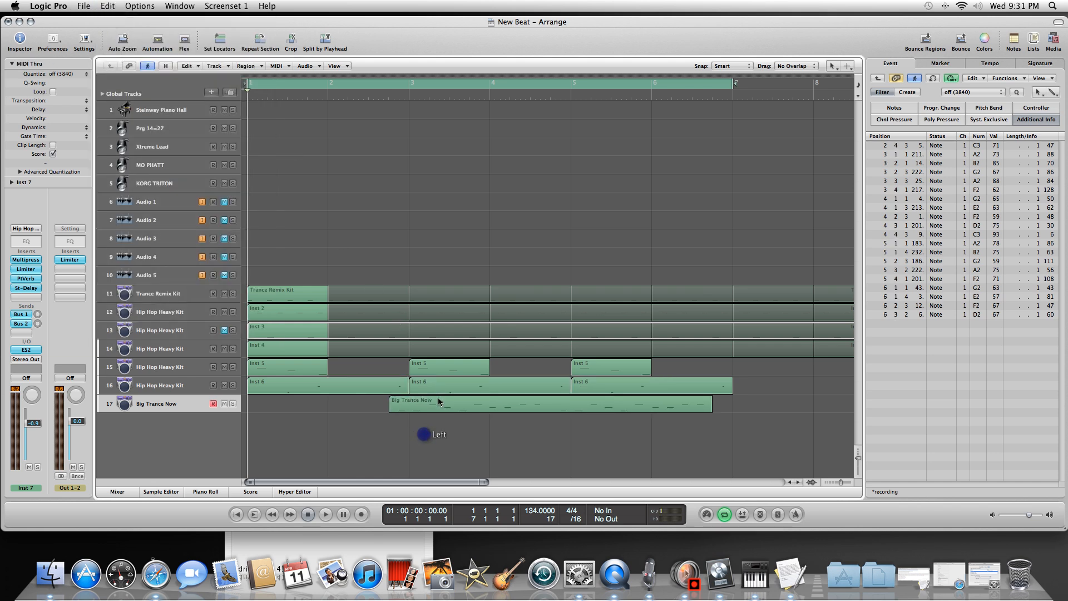
# Step: Move the Big Trance Now region on track 17 to start at bar 1 and play it with the arrangement
pyautogui.moveTo(438, 398); pyautogui.dragTo(297, 399)
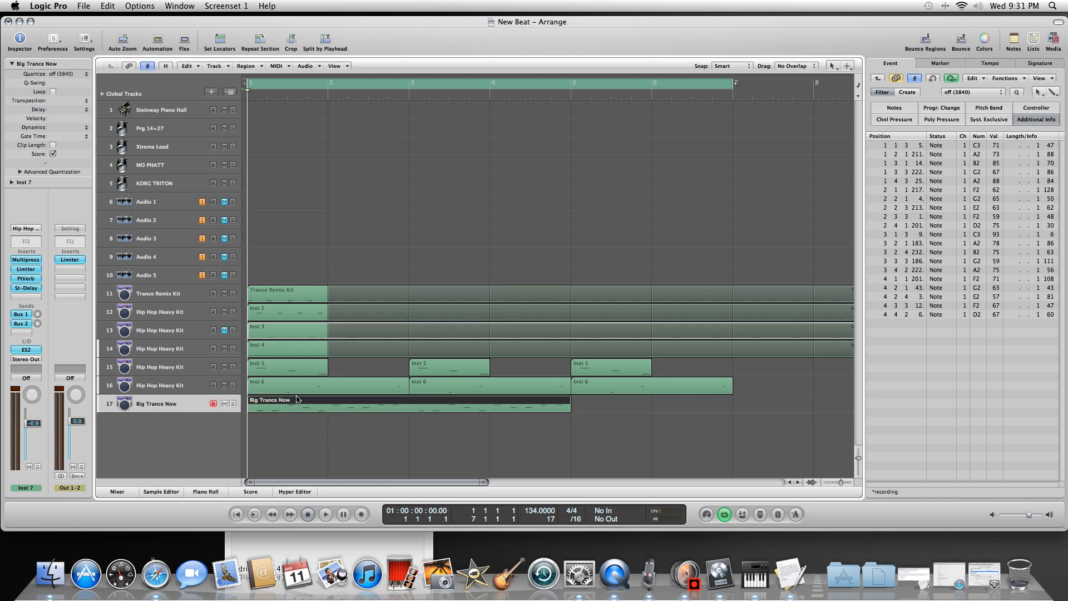
pyautogui.press('space')
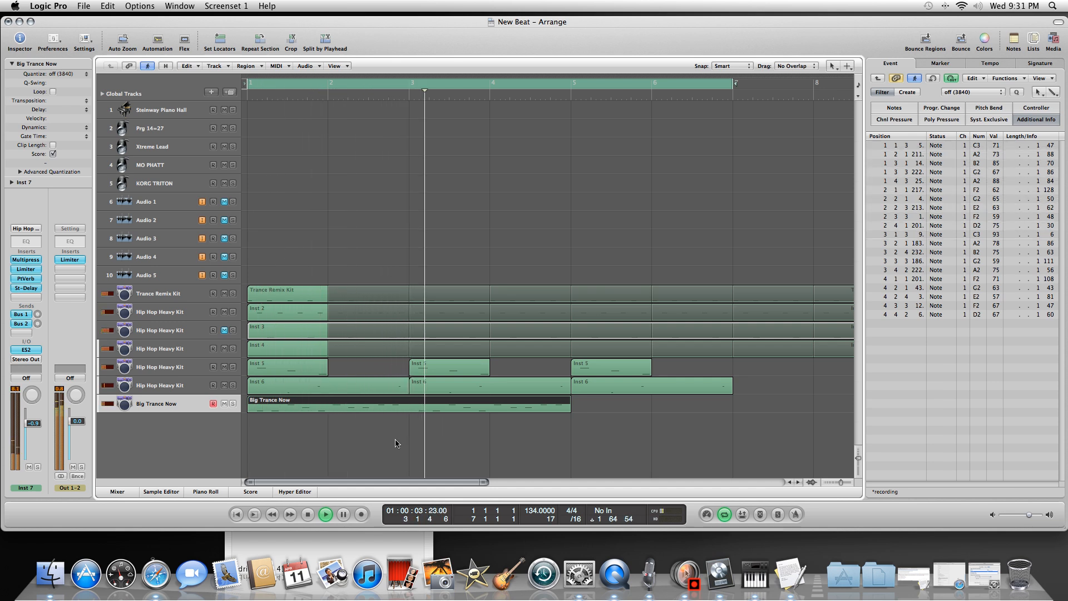
pyautogui.doubleClick(308, 514)
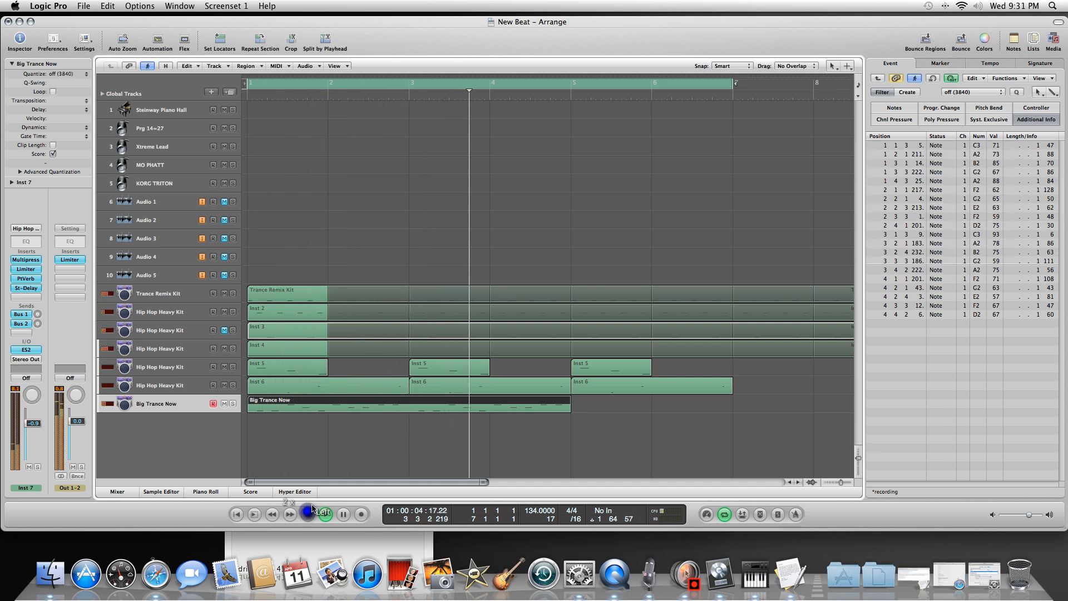
# Step: Split the Big Trance Now region at bar 3 and erase its second half, keeping bars 1 and 2
pyautogui.rightClick(405, 422)
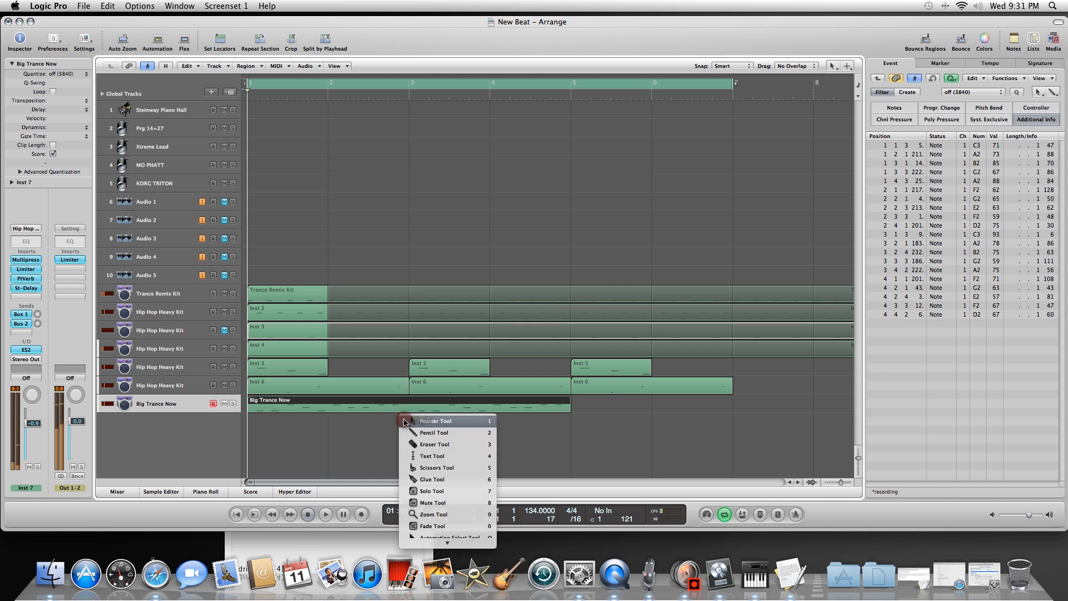
pyautogui.click(416, 471)
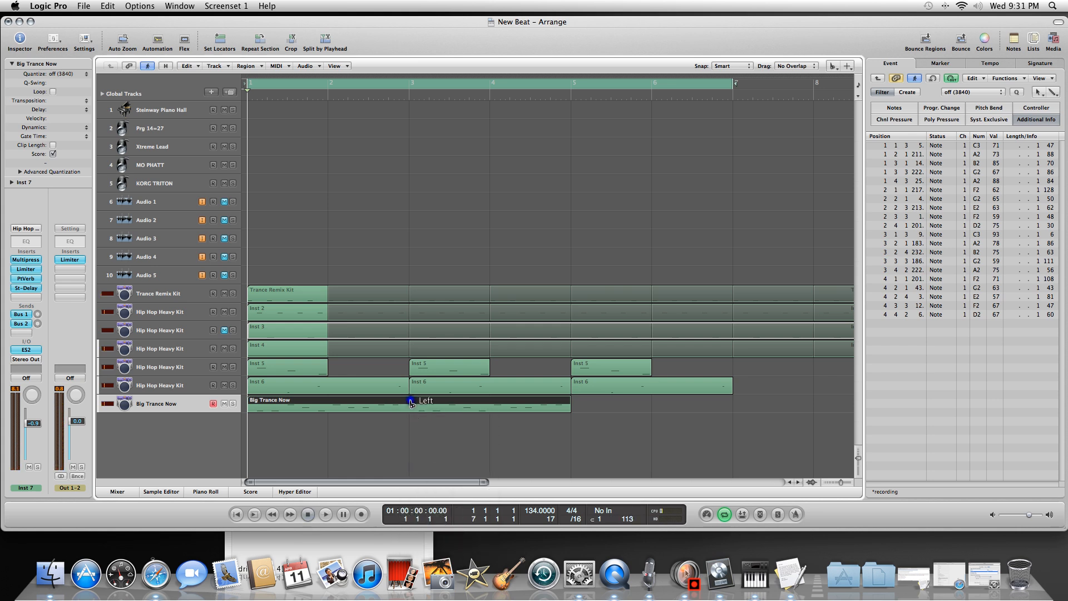
pyautogui.click(411, 404)
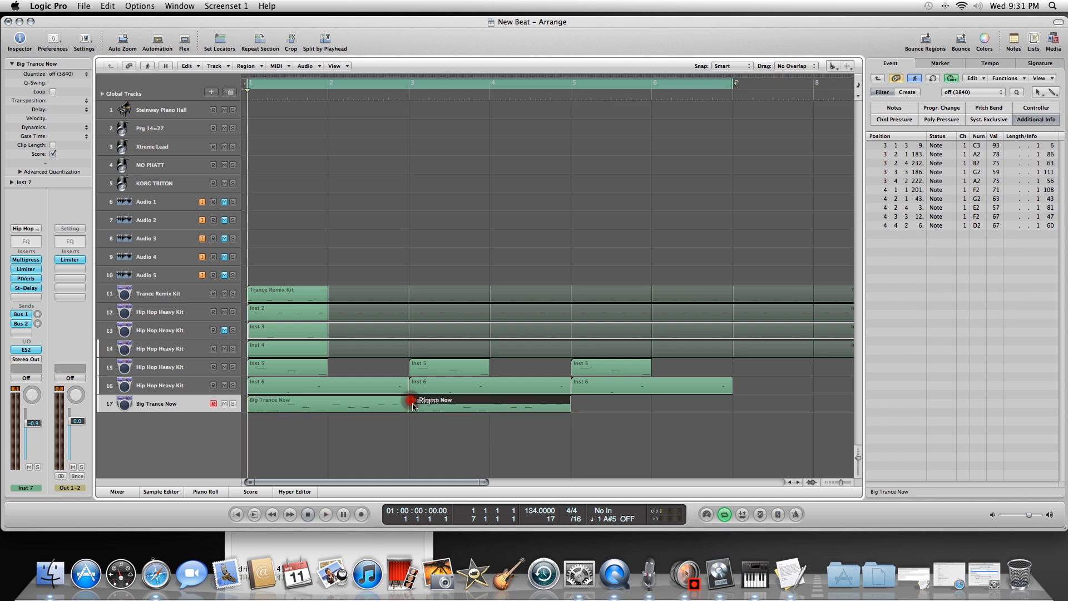
pyautogui.rightClick(413, 406)
pyautogui.click(422, 422)
pyautogui.click(433, 405)
pyautogui.rightClick(436, 405)
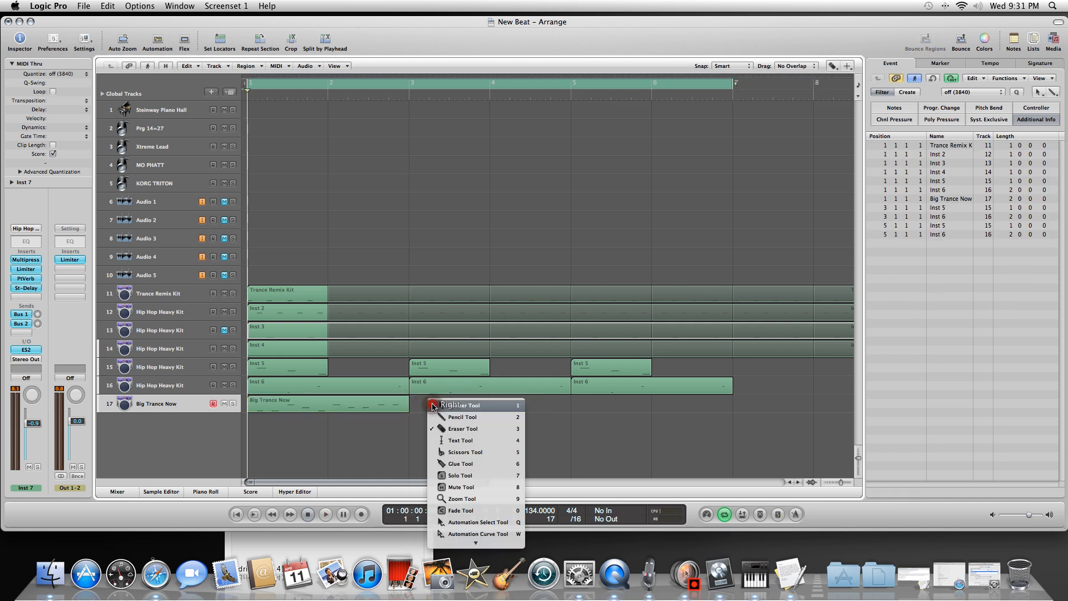
pyautogui.click(442, 410)
# Step: Open the Big Trance Now region in the Piano Roll and shorten its first two notes, C3 and A2
pyautogui.click(326, 403)
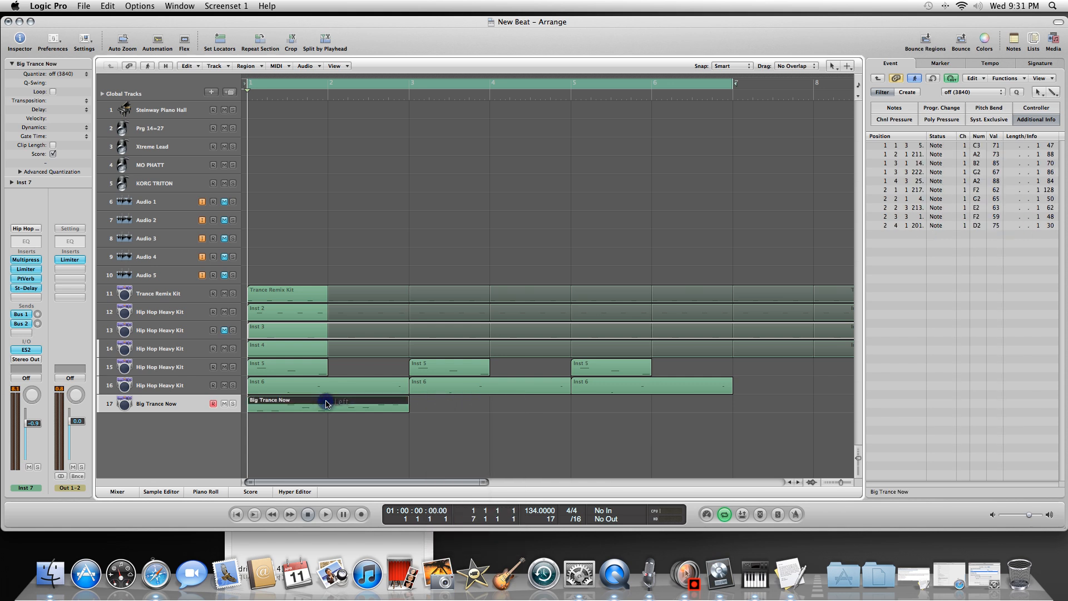
pyautogui.doubleClick(326, 403)
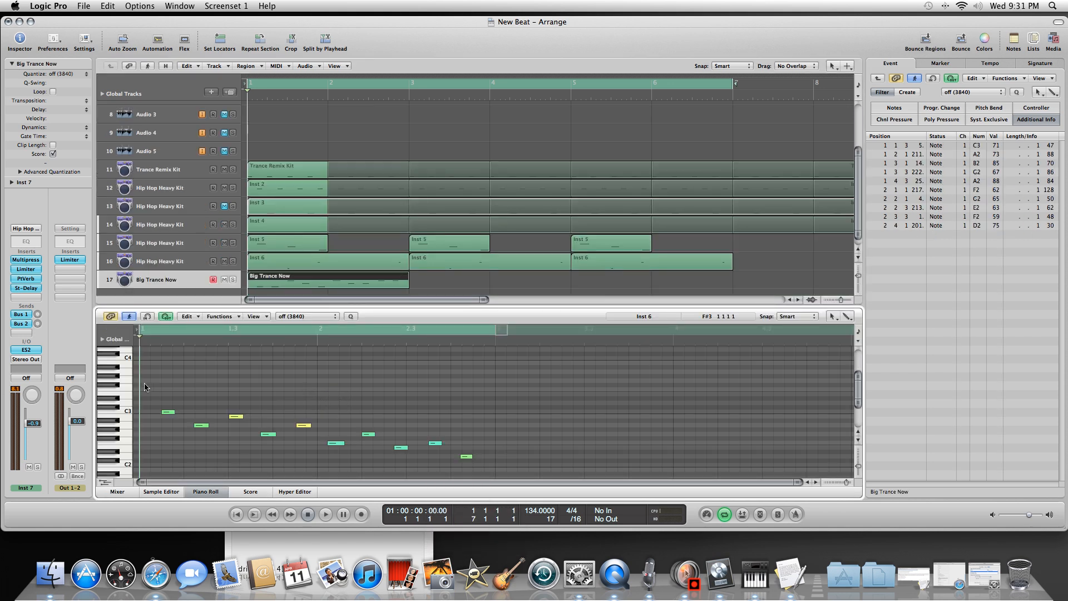
pyautogui.click(199, 414)
pyautogui.moveTo(174, 413); pyautogui.dragTo(165, 412)
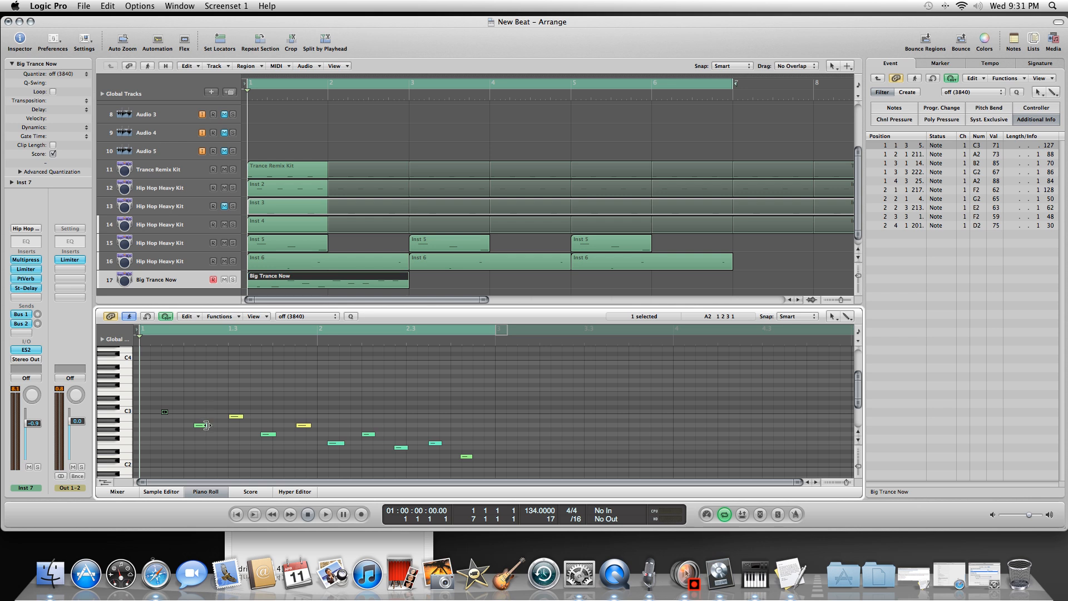
pyautogui.moveTo(206, 425); pyautogui.dragTo(198, 428)
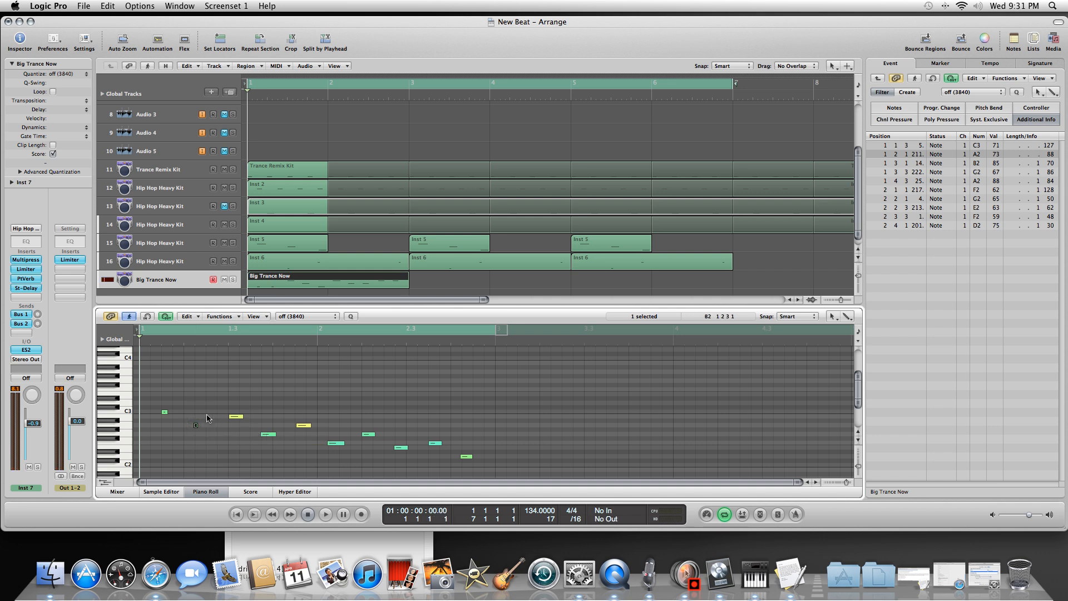
# Step: Pencil in nine short notes at the starts of the recorded notes following the first: A#2, C3, G#2, A#2, F#2, G#2, F2, F#2 and D#2
pyautogui.rightClick(189, 425)
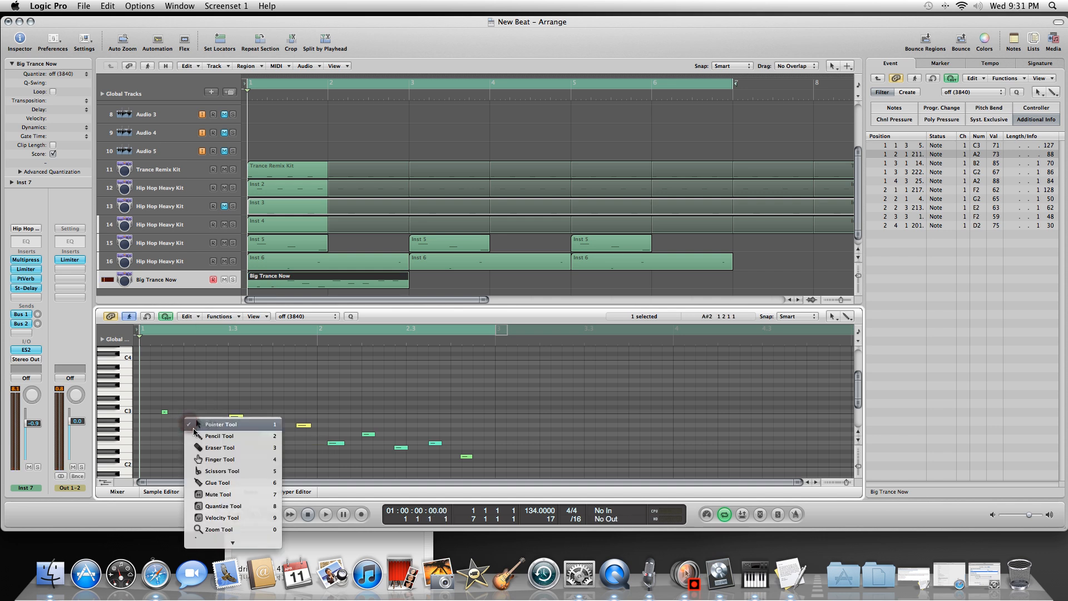
pyautogui.click(222, 438)
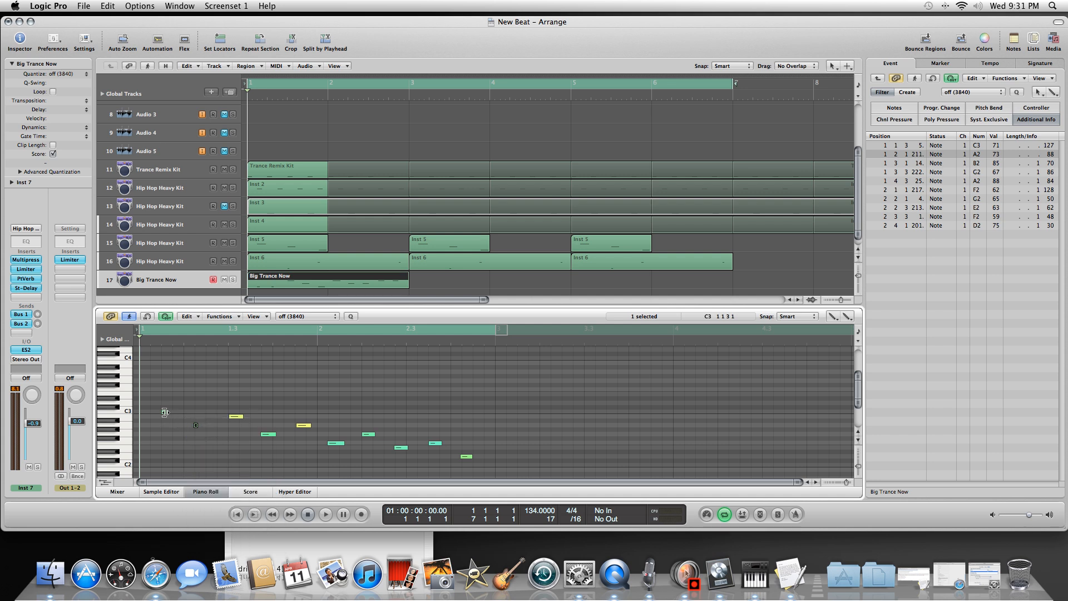
pyautogui.rightClick(165, 413)
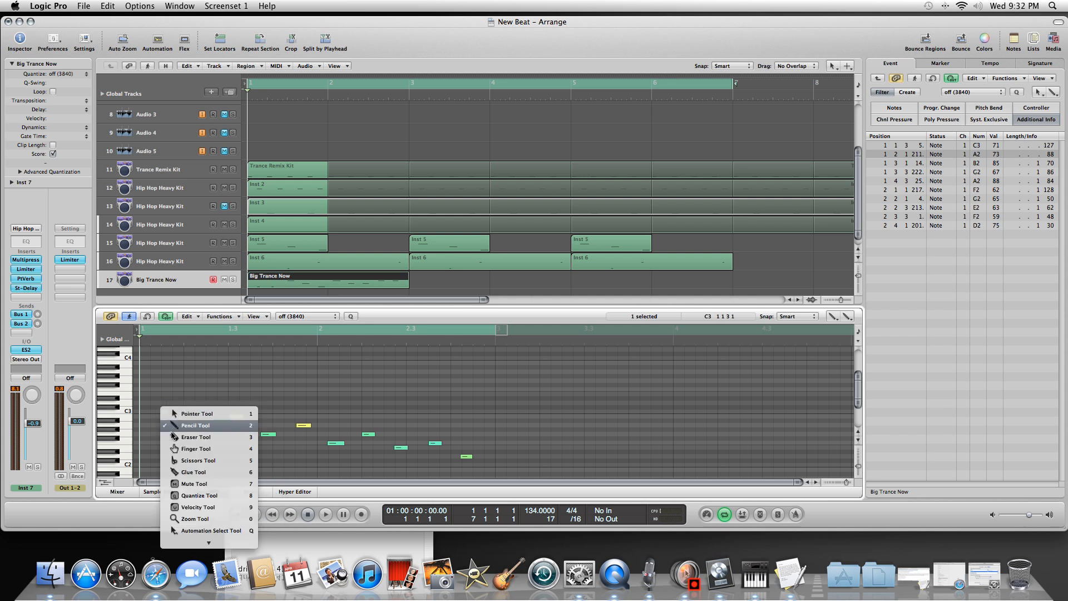
pyautogui.click(175, 426)
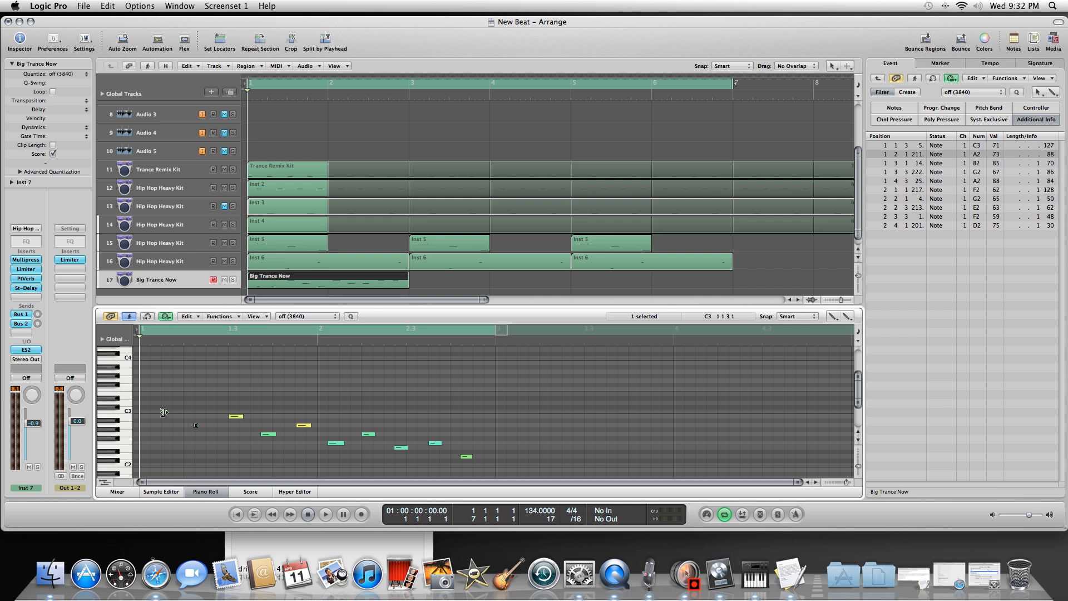
pyautogui.click(165, 413)
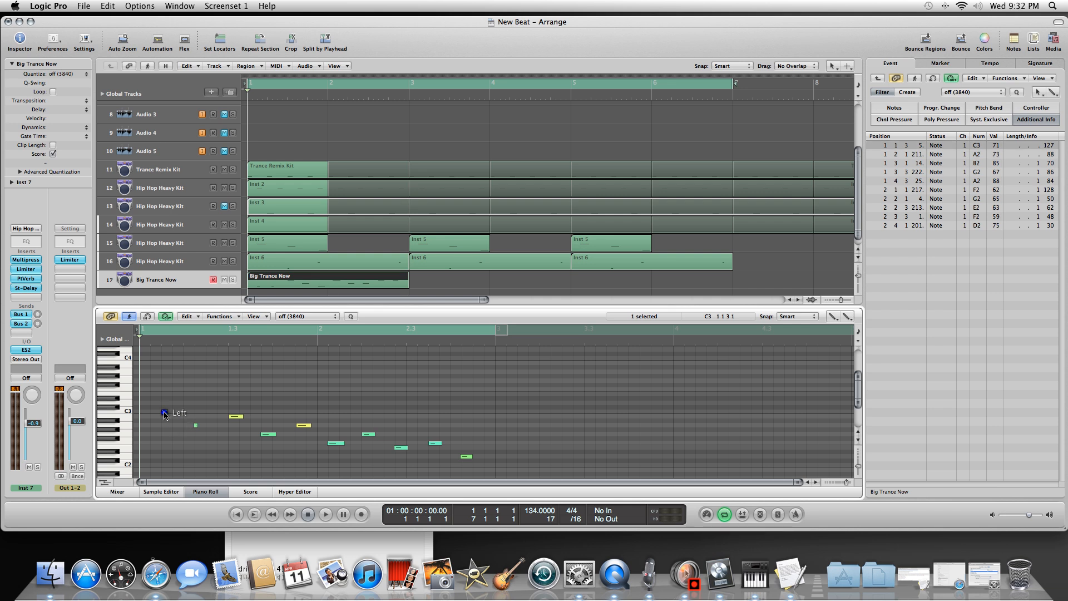
pyautogui.click(197, 423)
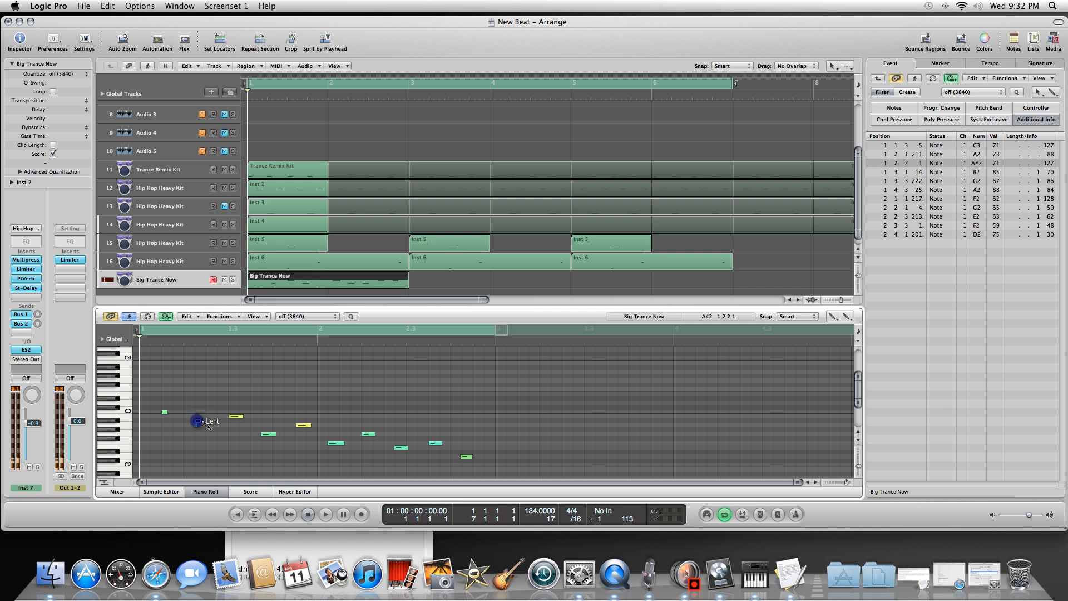
pyautogui.click(231, 413)
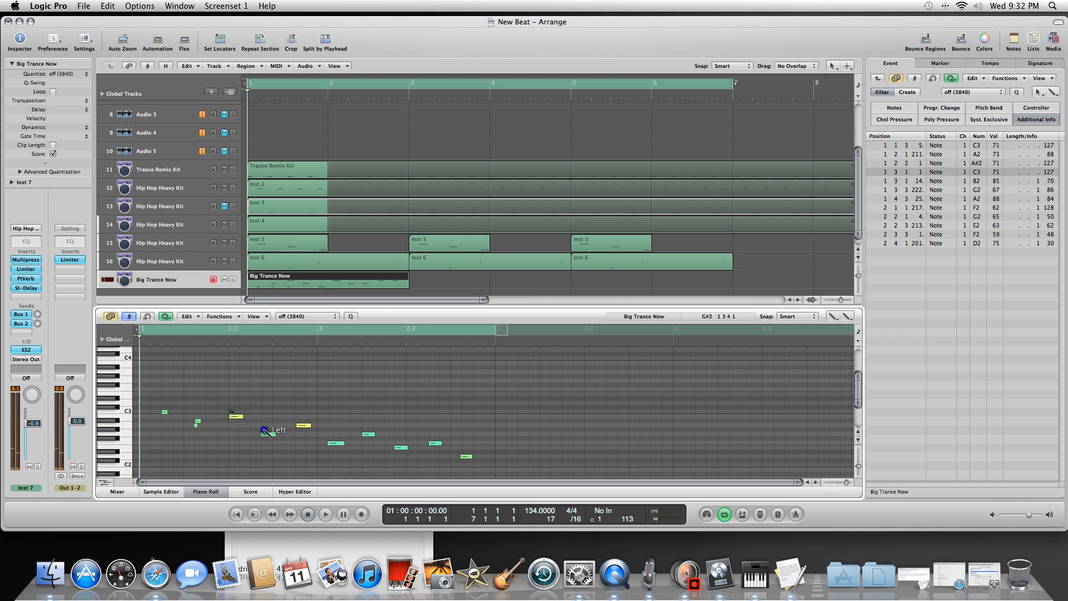
pyautogui.click(265, 431)
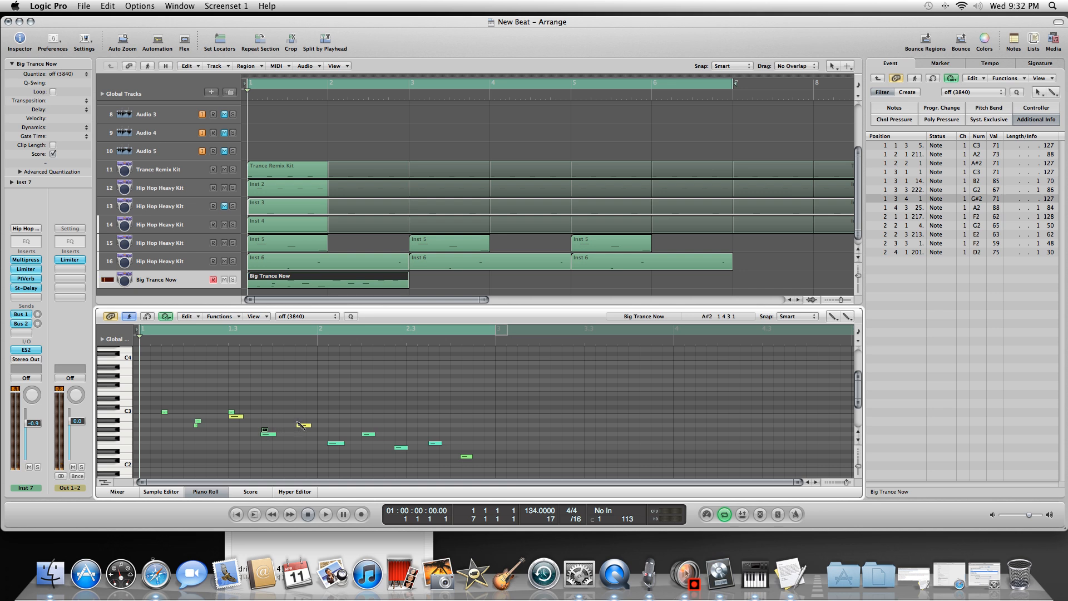
pyautogui.click(299, 423)
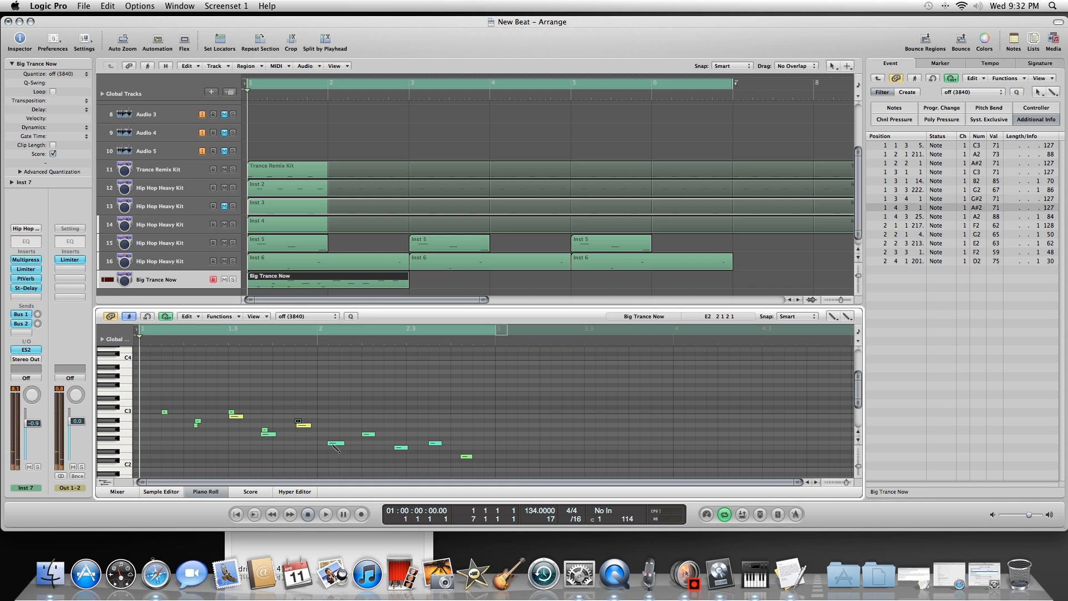
pyautogui.click(332, 441)
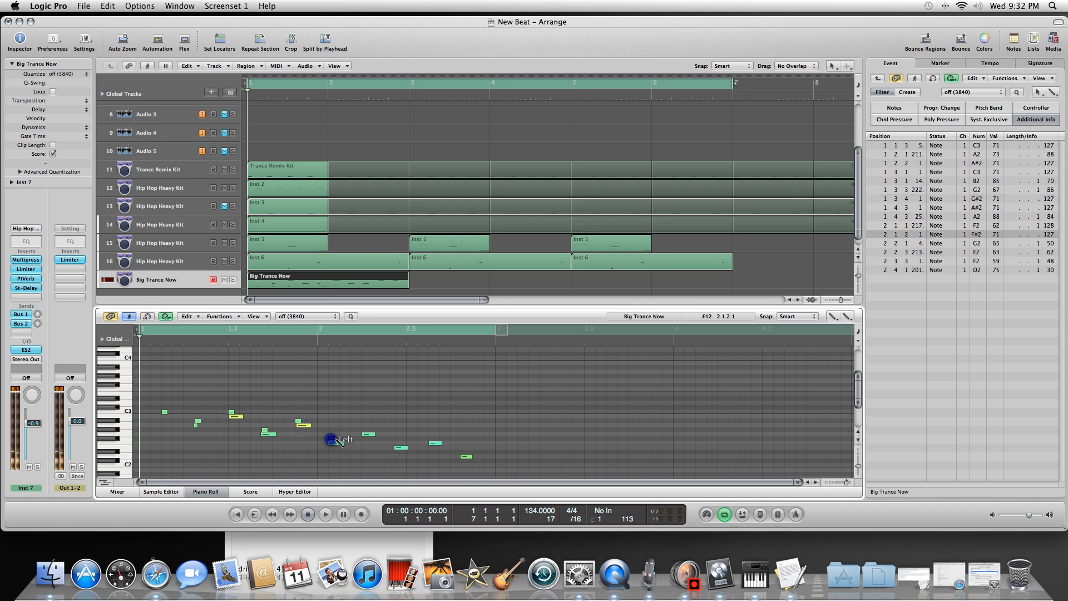
pyautogui.click(365, 433)
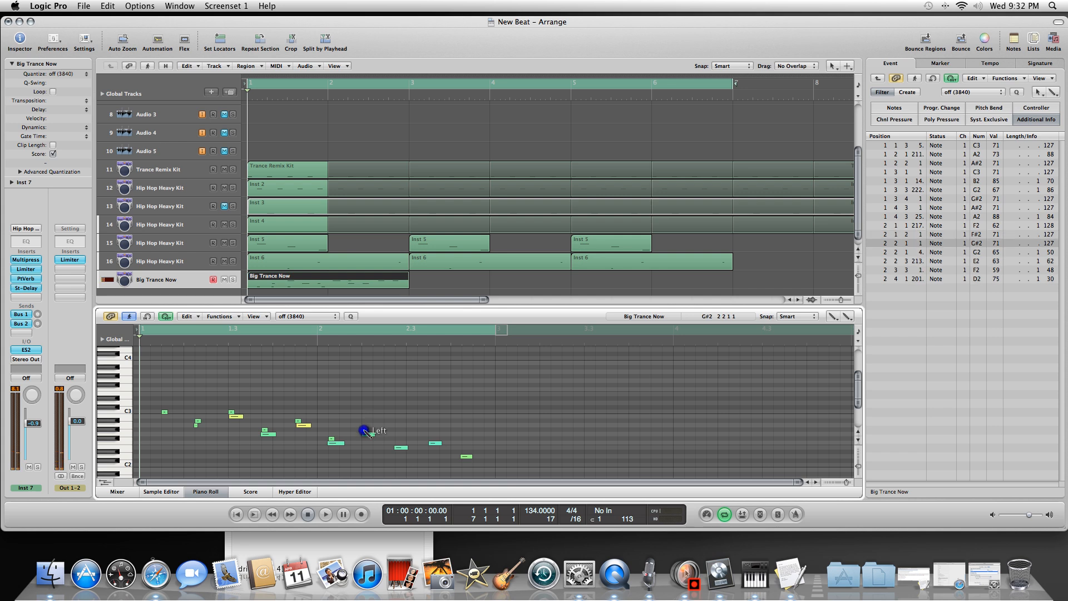
pyautogui.click(399, 445)
pyautogui.click(432, 440)
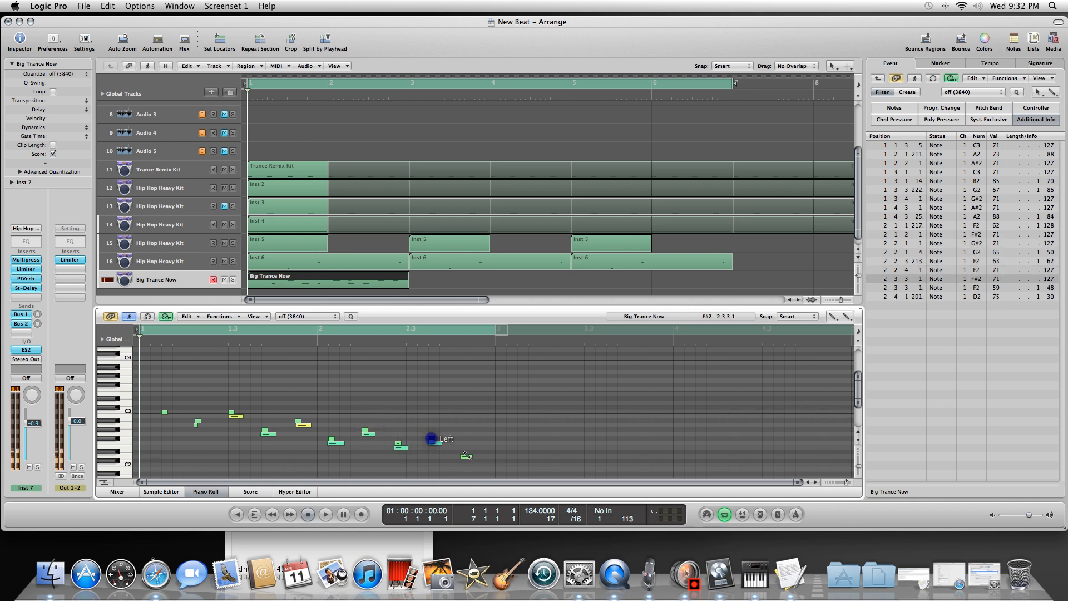
pyautogui.click(466, 455)
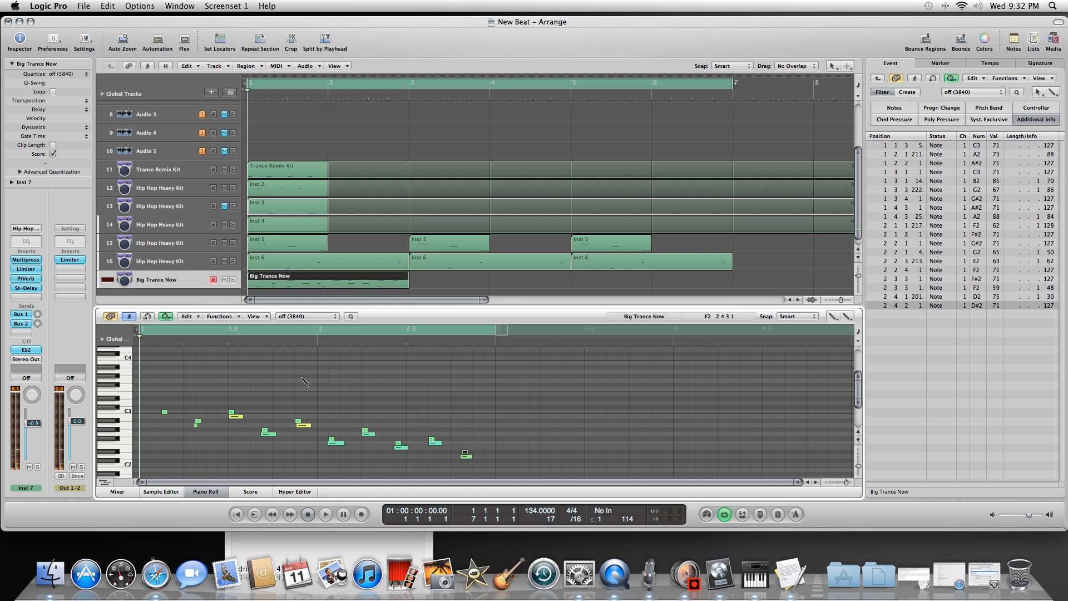
# Step: Erase the originally recorded notes beneath the nine pencilled ones, keeping the first C3
pyautogui.rightClick(227, 430)
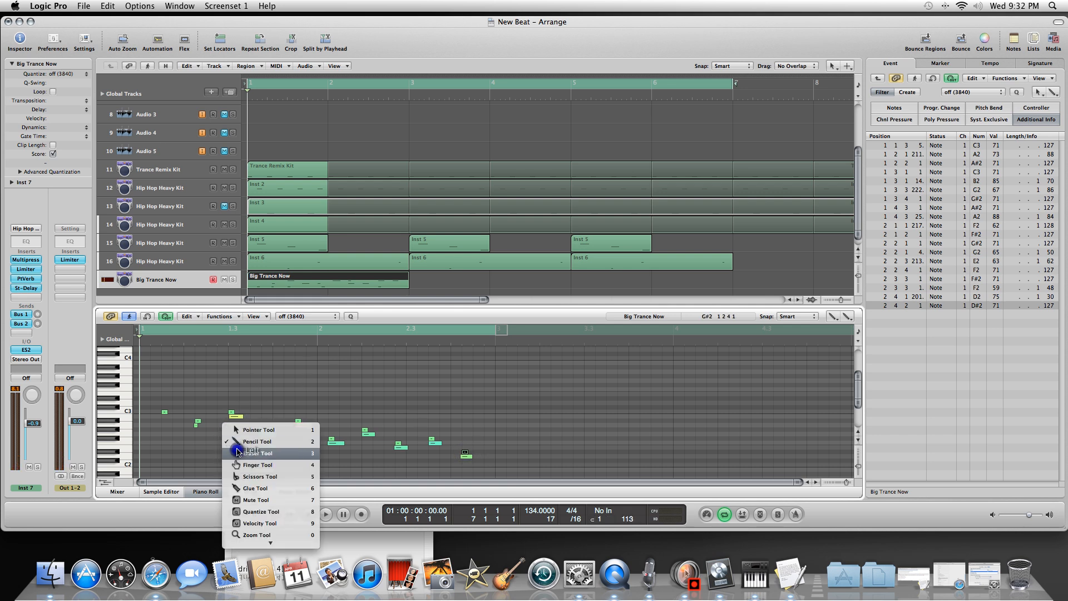
pyautogui.click(237, 449)
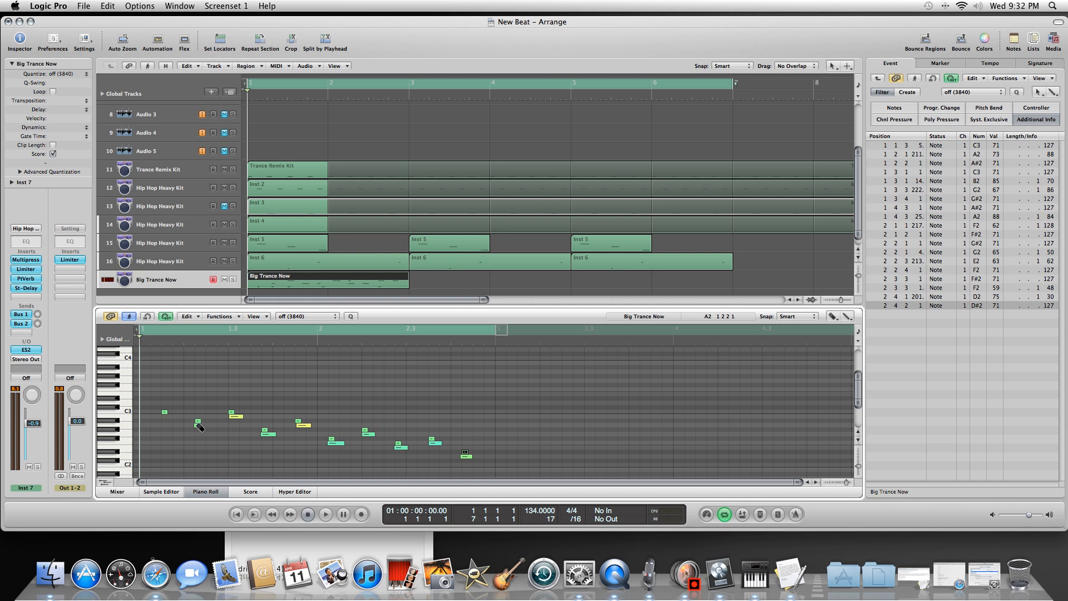
pyautogui.click(197, 424)
pyautogui.click(240, 418)
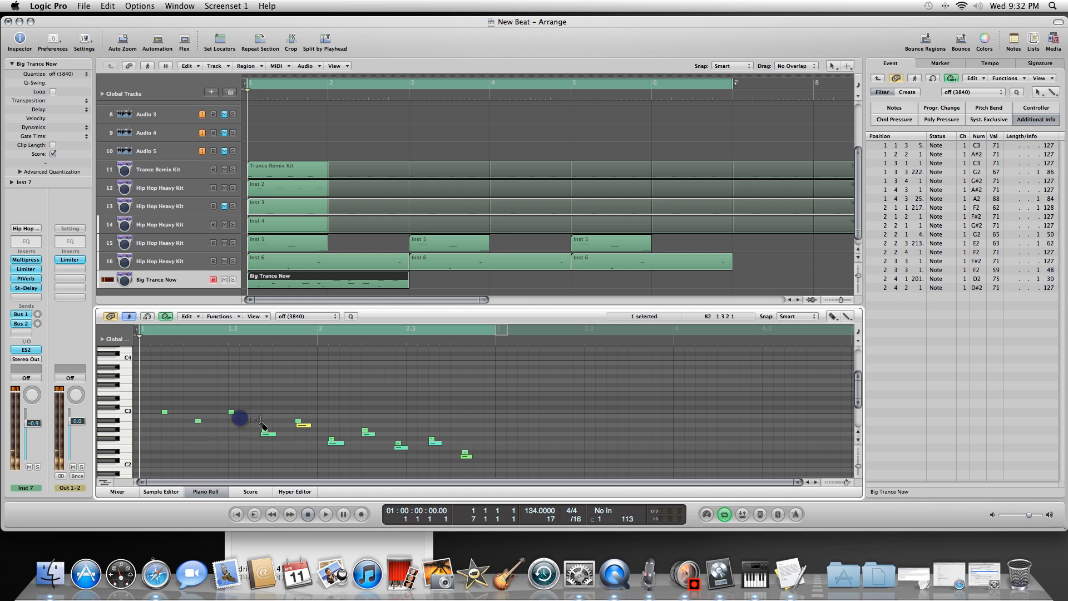
pyautogui.click(266, 433)
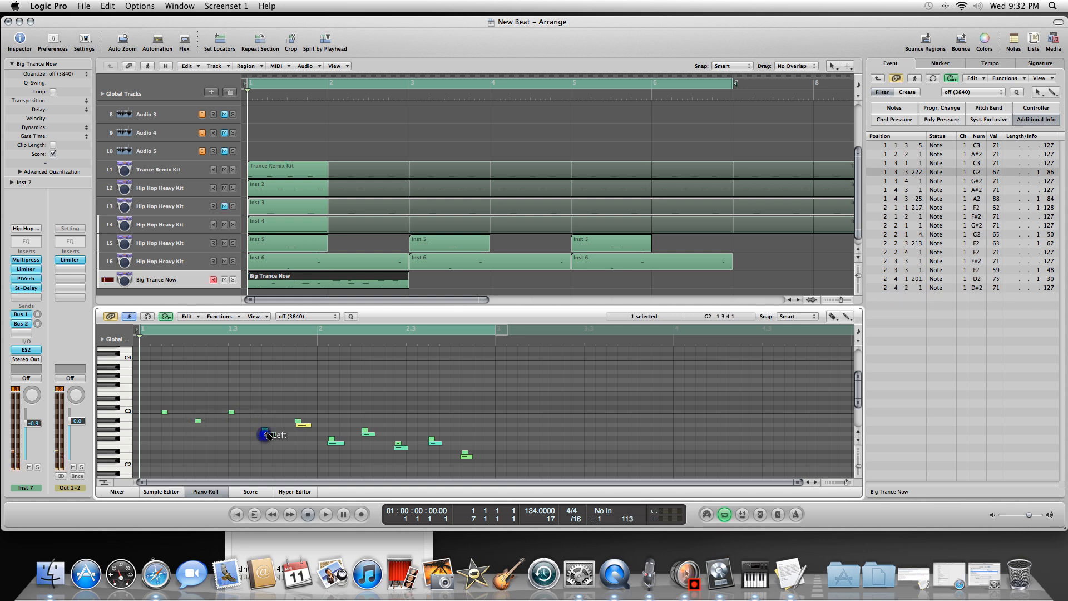
pyautogui.click(307, 426)
pyautogui.click(338, 443)
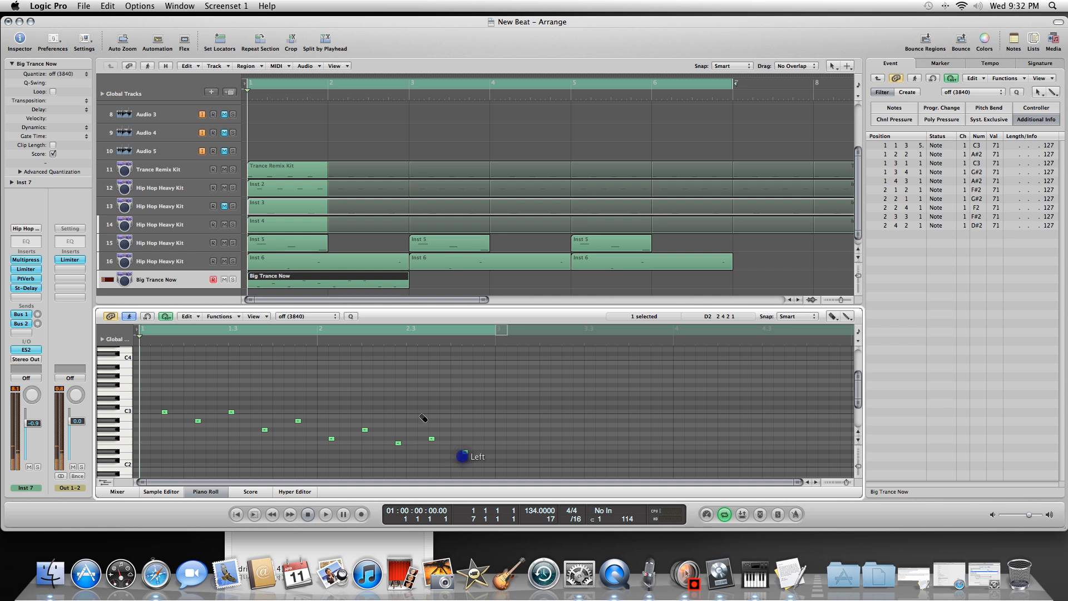
# Step: Select the nine notes following the first C3 with the Pointer tool and transpose them down one semitone
pyautogui.rightClick(369, 385)
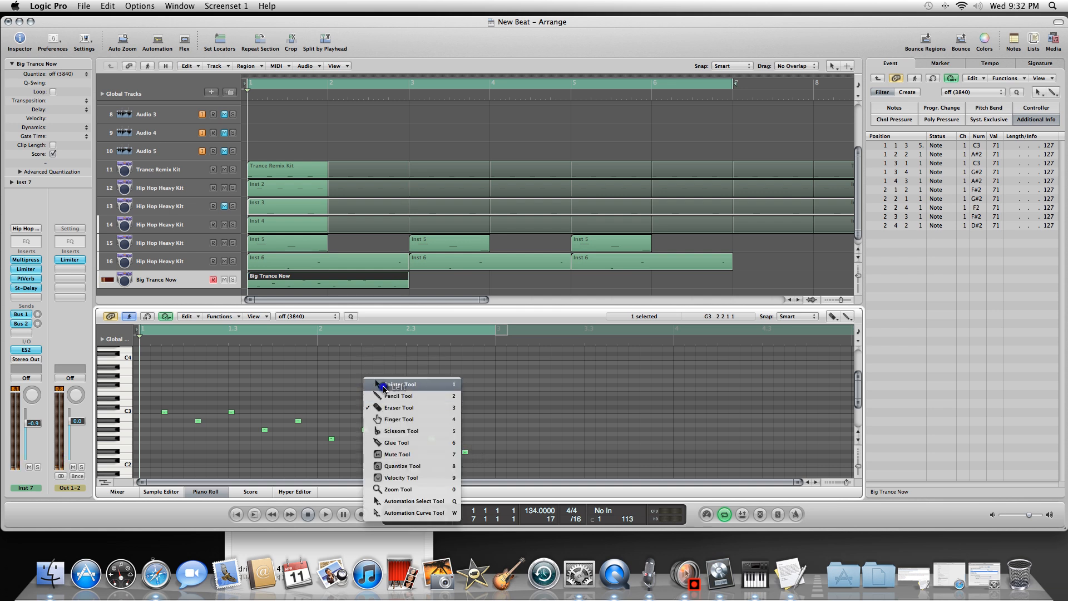
pyautogui.click(382, 387)
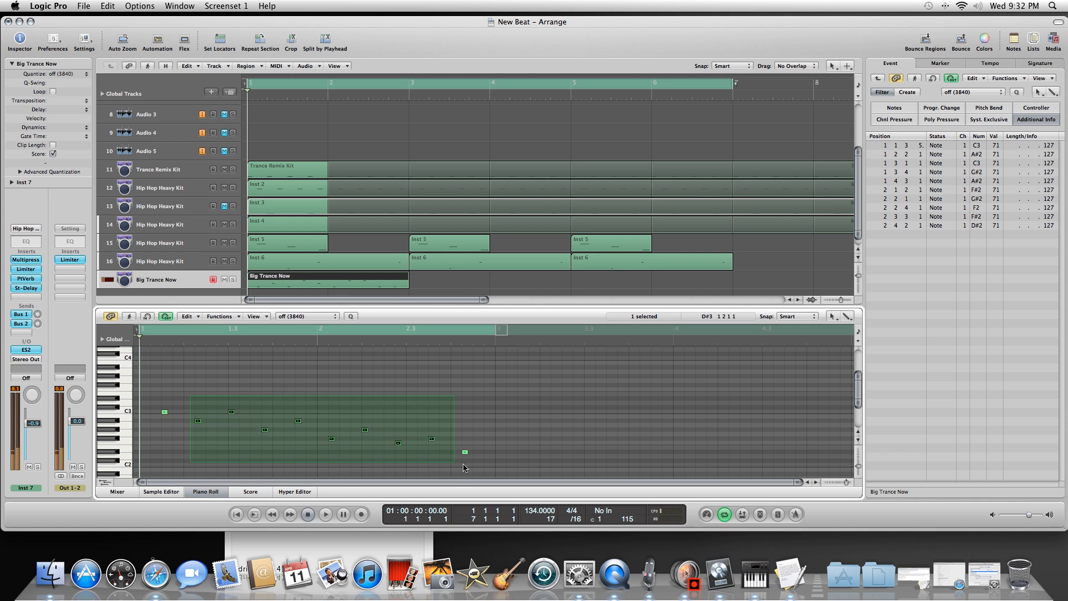
pyautogui.moveTo(464, 467); pyautogui.dragTo(470, 465)
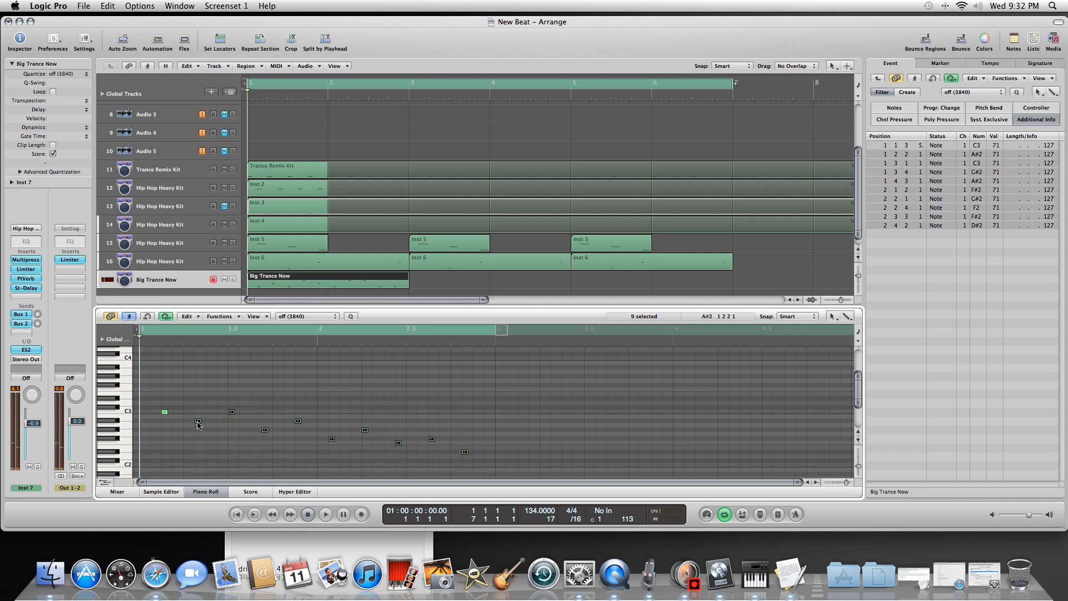
pyautogui.moveTo(198, 427); pyautogui.dragTo(199, 429)
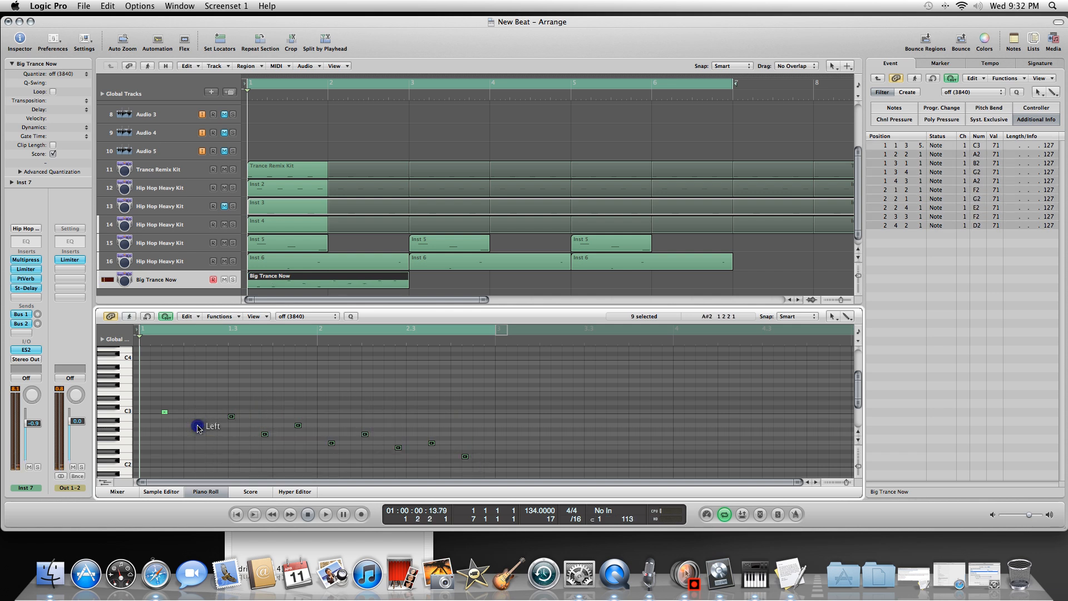
pyautogui.click(164, 383)
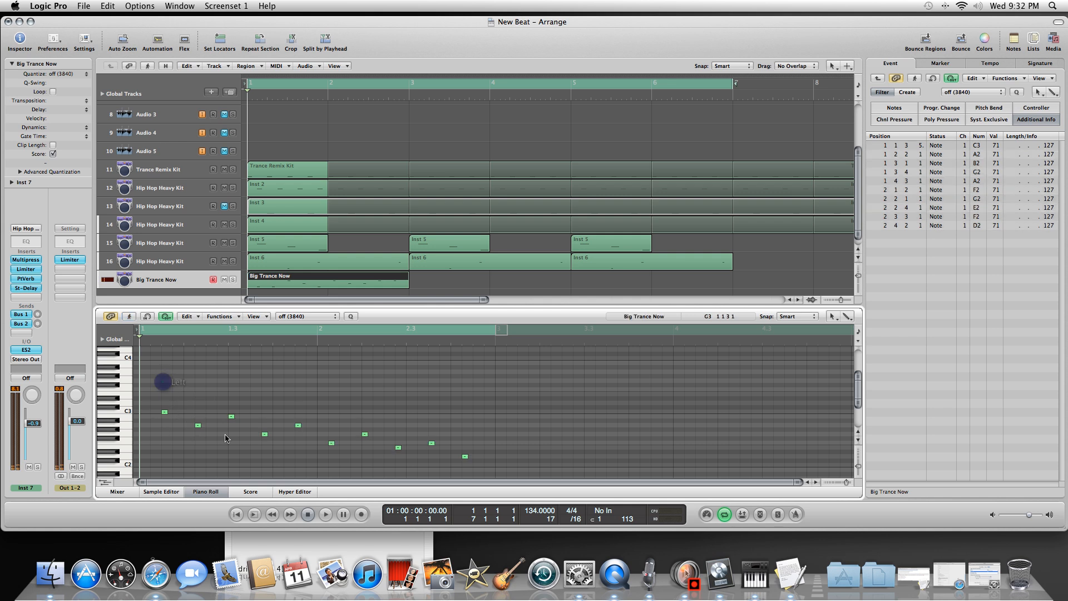
# Step: Select all ten notes of the Big Trance Now melody and quantize them to 1/16-Note
pyautogui.moveTo(481, 473); pyautogui.dragTo(481, 470)
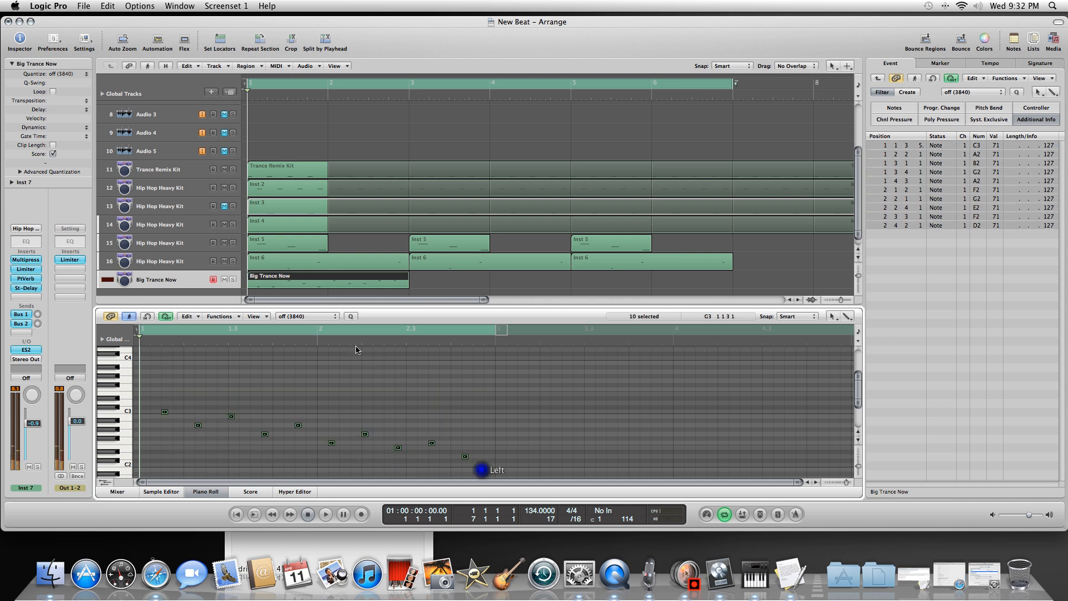
pyautogui.click(332, 318)
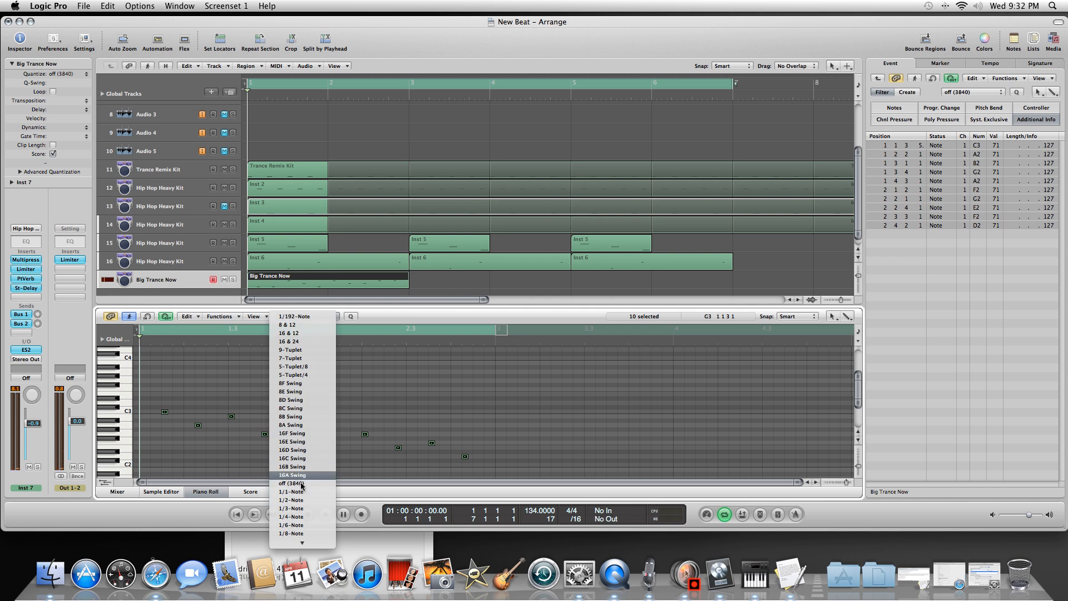
pyautogui.moveTo(302, 543)
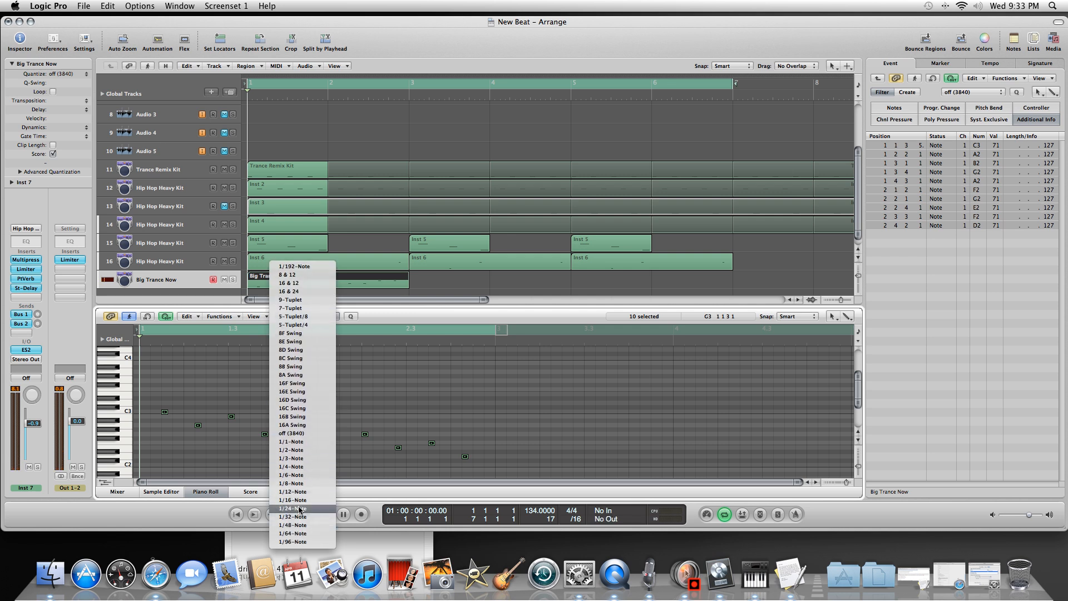
pyautogui.click(302, 501)
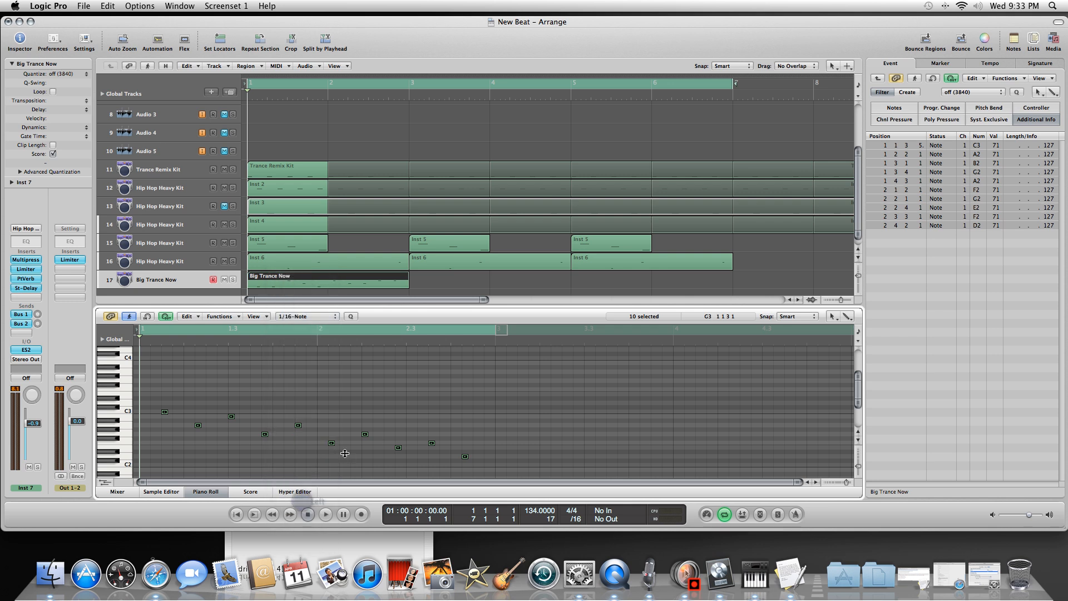
pyautogui.click(319, 401)
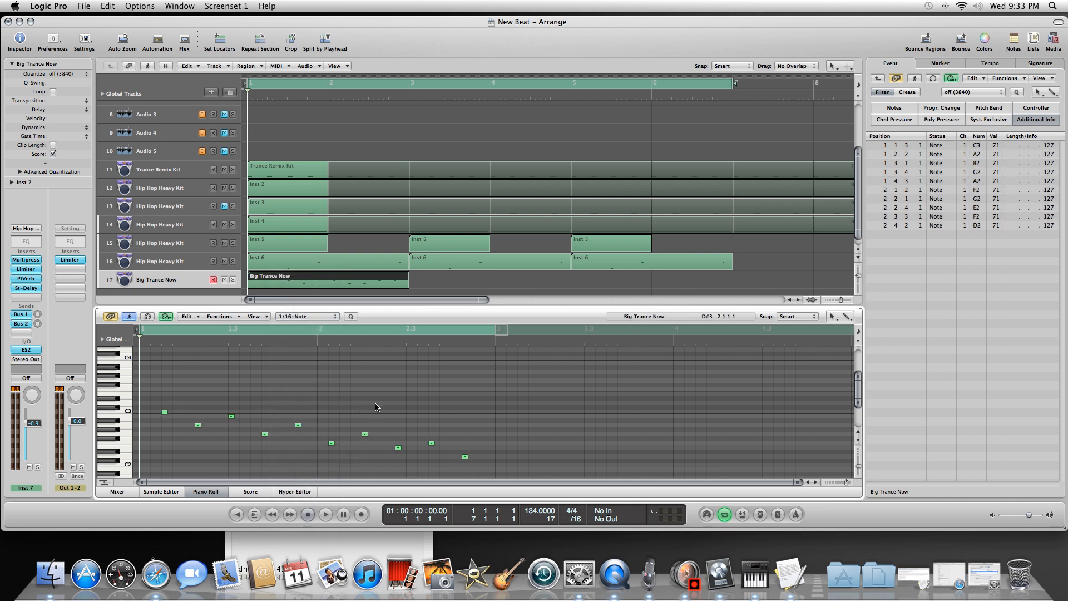
# Step: Play the beat, close the Piano Roll, and paste copies of the Big Trance Now region at bars 3 and 5
pyautogui.press('space')
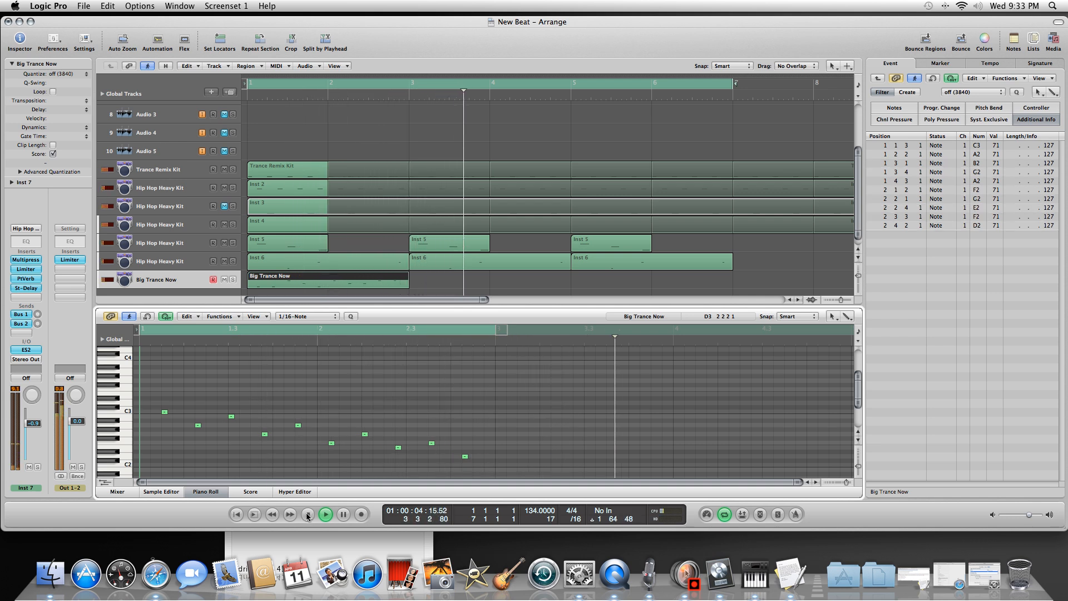
pyautogui.click(199, 494)
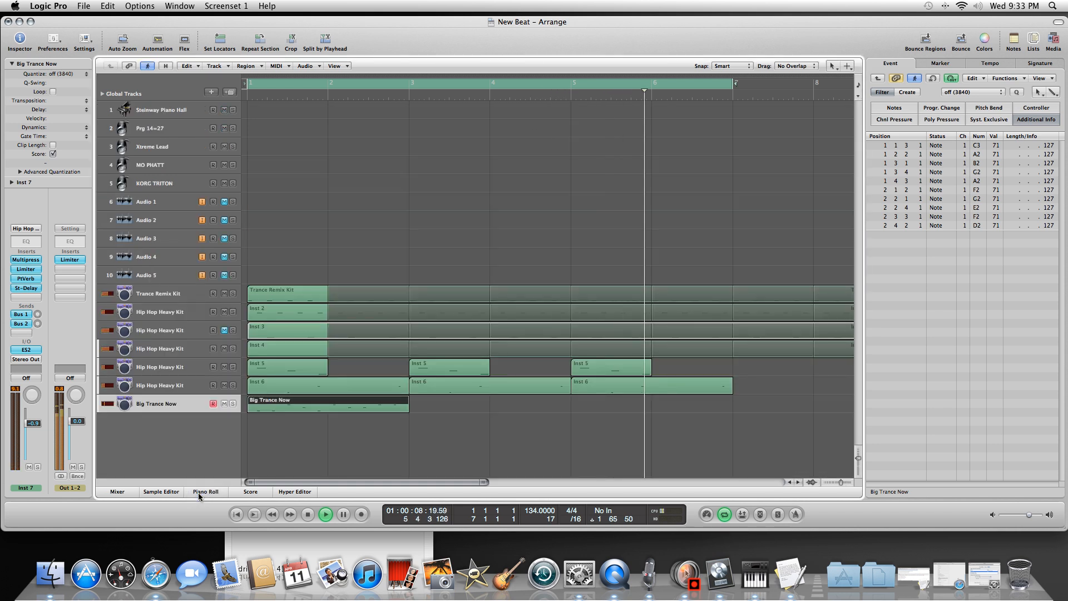
pyautogui.press('space')
pyautogui.press('super+v')
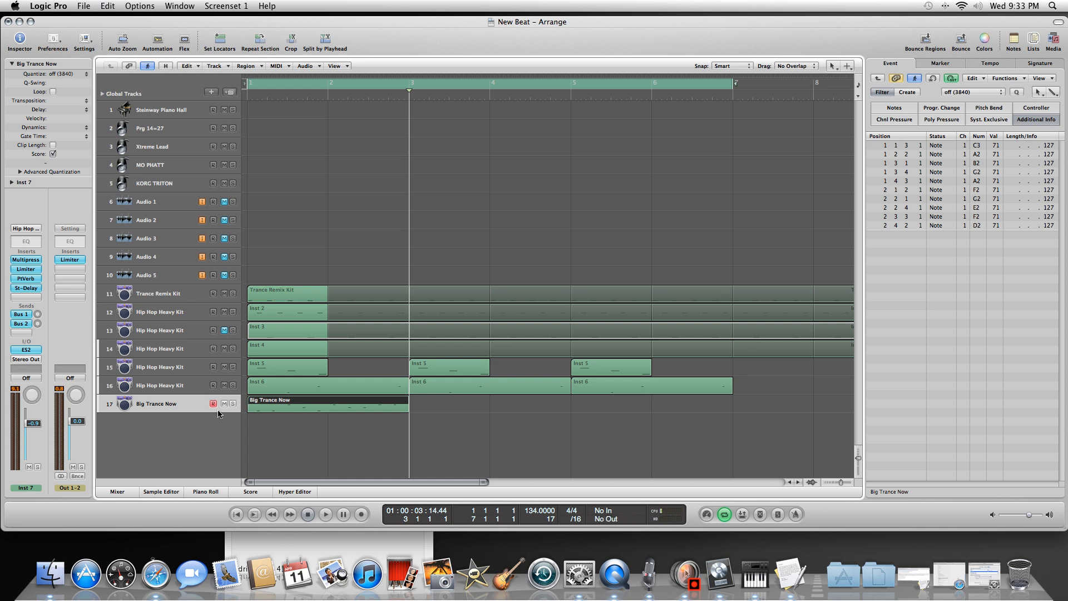
pyautogui.press('super+v')
pyautogui.press('super+v')
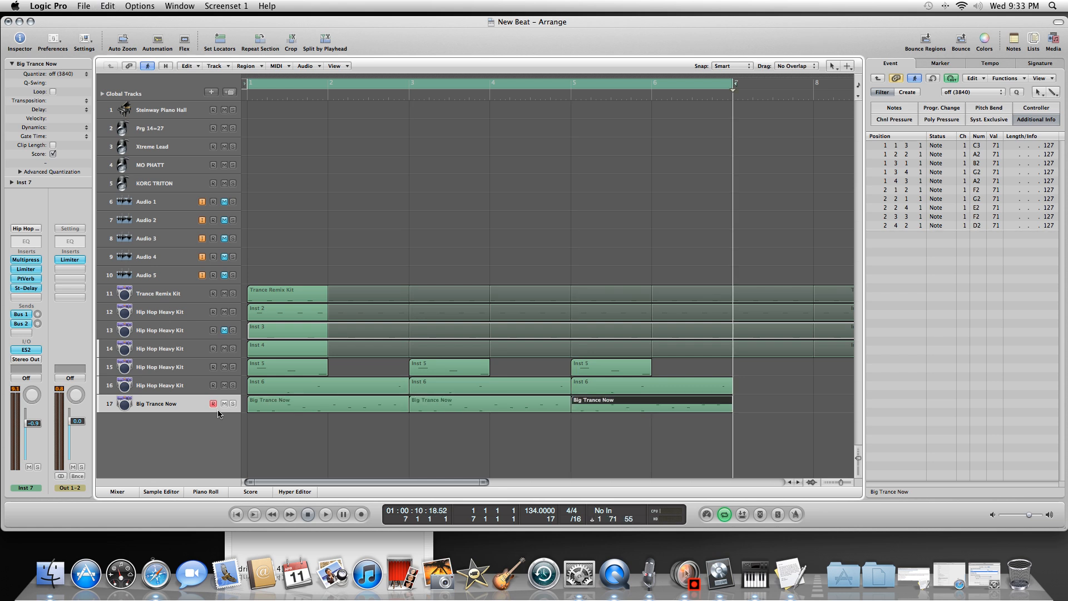
# Step: Solo the Big Trance Now track during playback, adjust the ES2's square XY pad and oscillator mix triangle, and unsolo it
pyautogui.press('space')
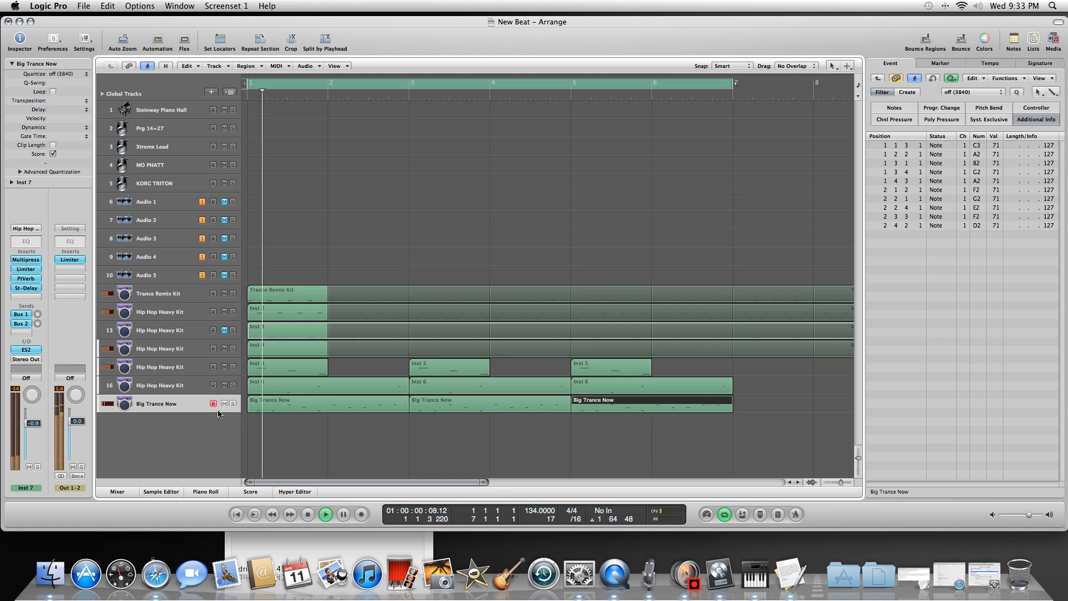
pyautogui.click(233, 404)
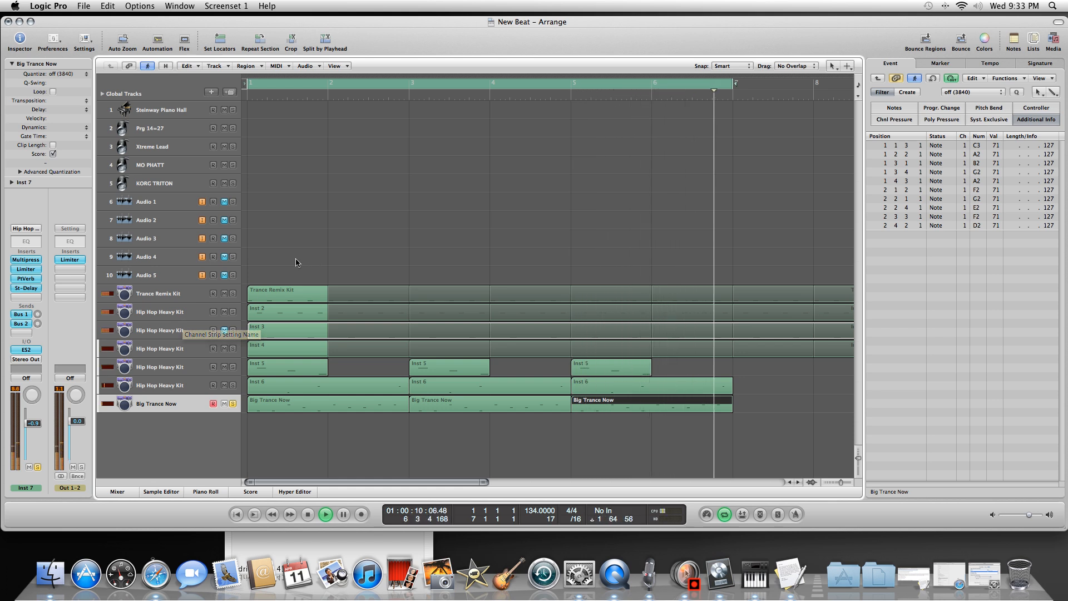
pyautogui.click(36, 349)
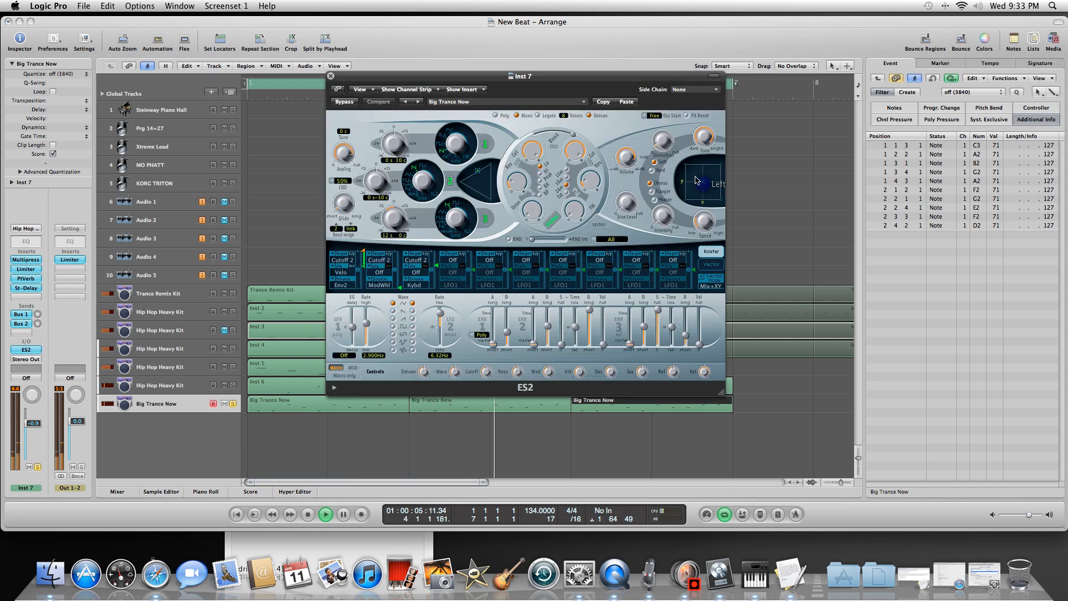
pyautogui.moveTo(694, 177); pyautogui.dragTo(696, 189)
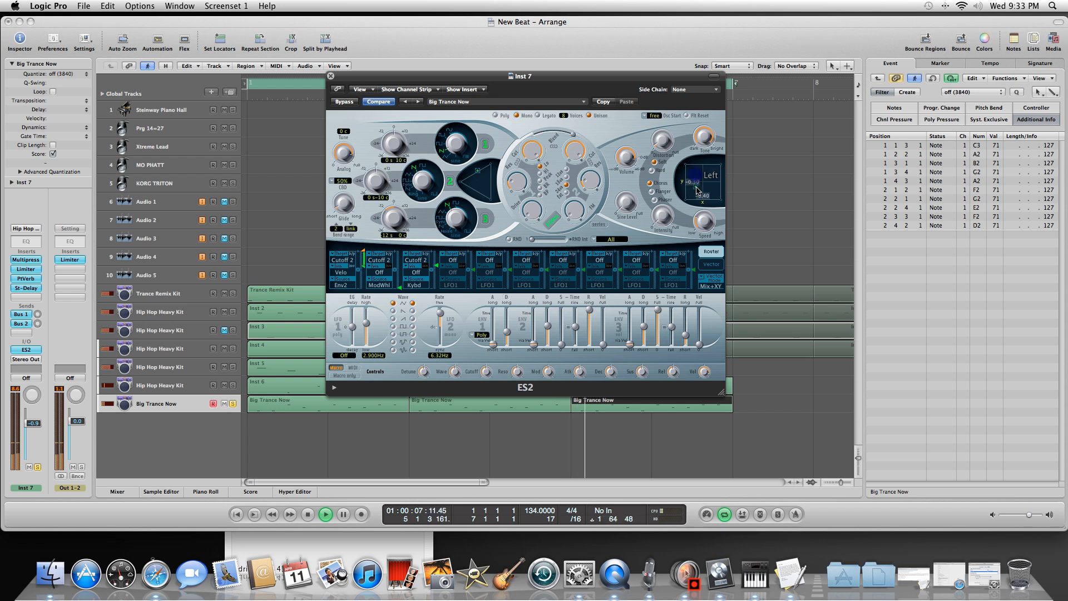
pyautogui.moveTo(477, 173)
pyautogui.mouseDown()
pyautogui.moveTo(461, 182)
pyautogui.moveTo(496, 208)
pyautogui.mouseUp()
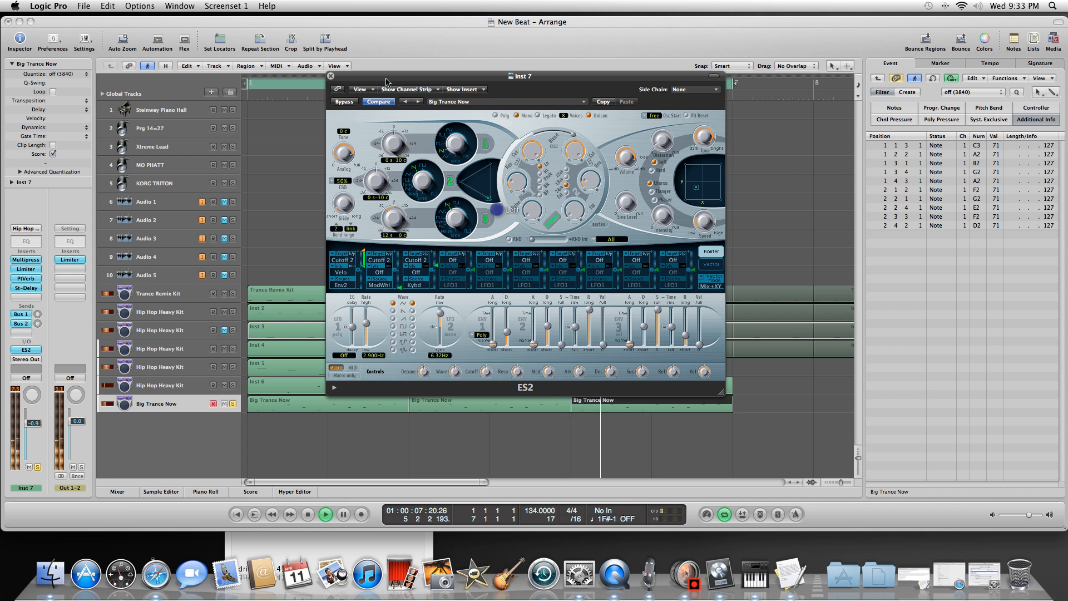
pyautogui.click(331, 76)
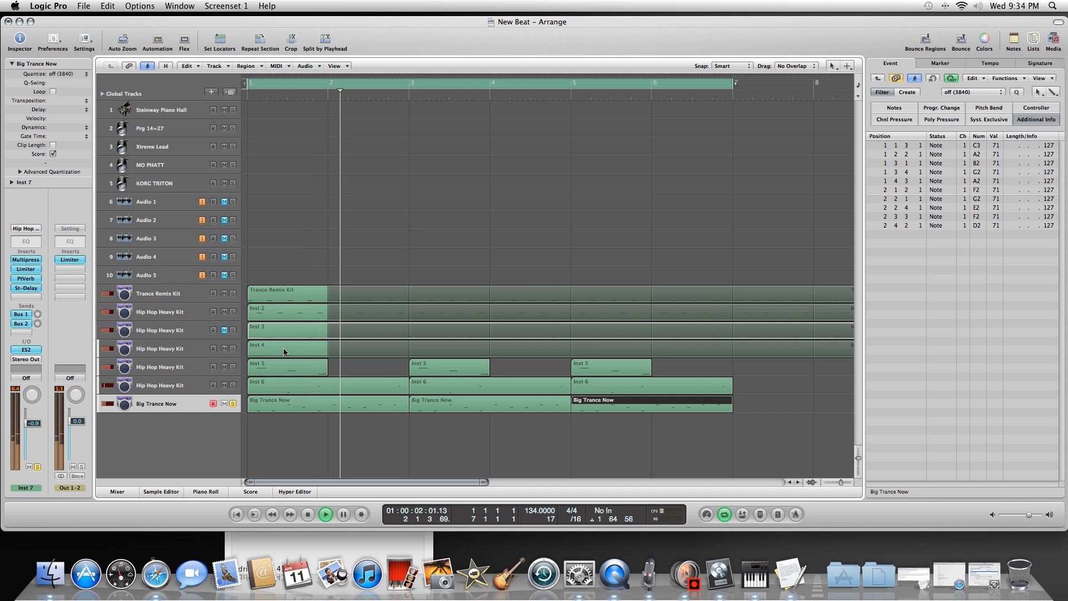
pyautogui.click(233, 404)
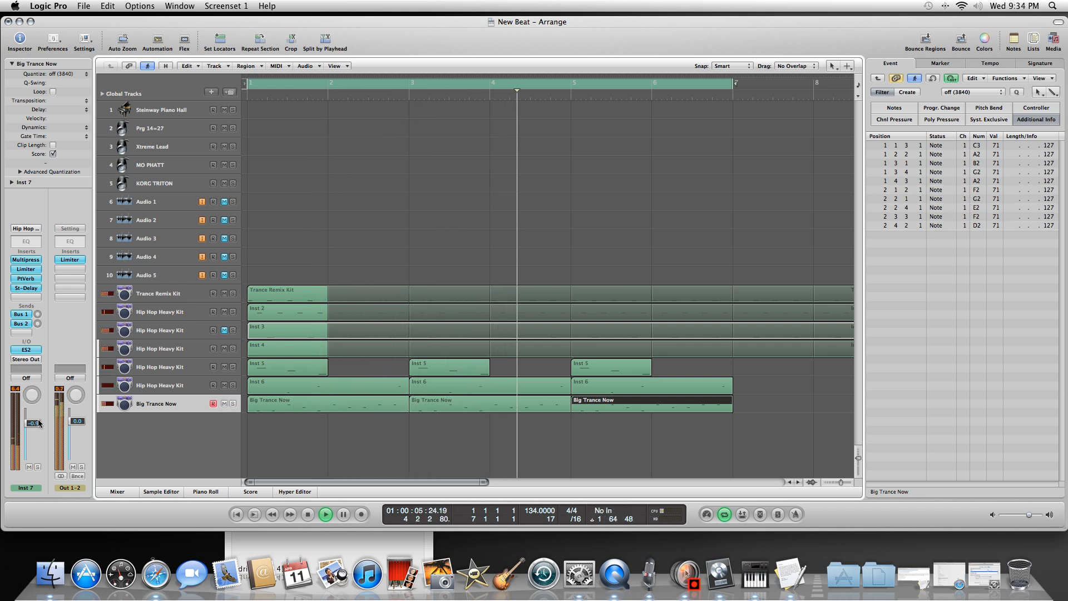
# Step: Set the Big Trance Now channel volume to -0.6, unmute track 13, and play back the beat
pyautogui.moveTo(34, 423); pyautogui.dragTo(35, 422)
pyautogui.click(224, 329)
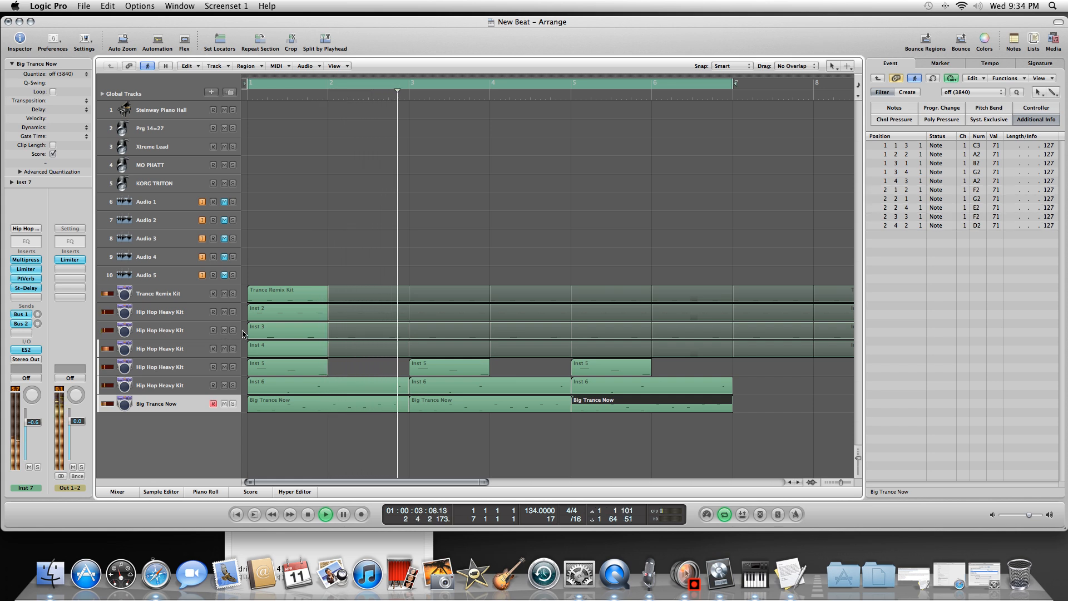
pyautogui.click(308, 517)
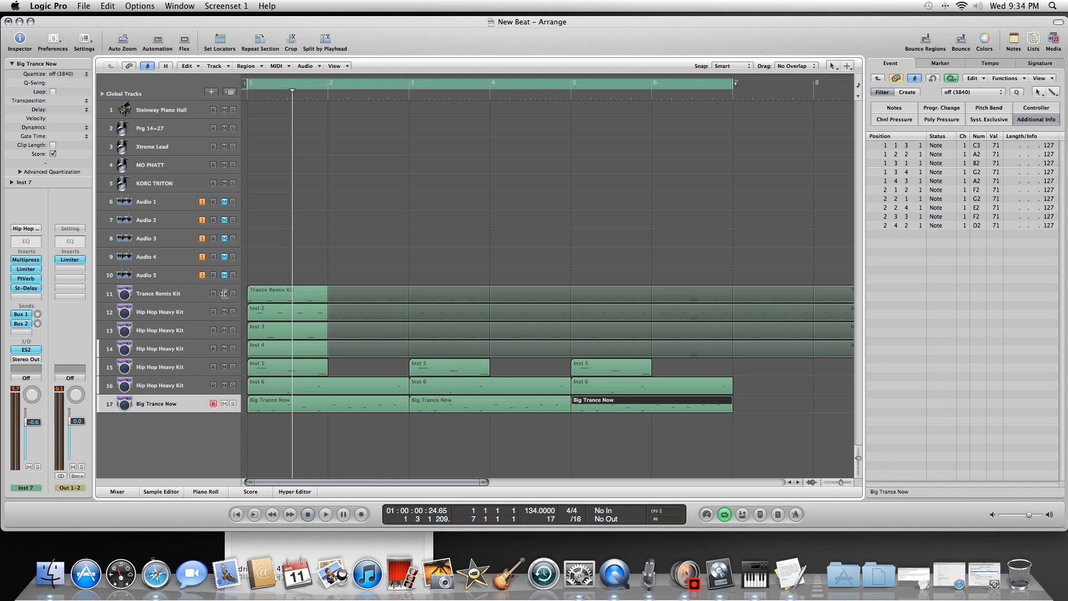
pyautogui.press('space')
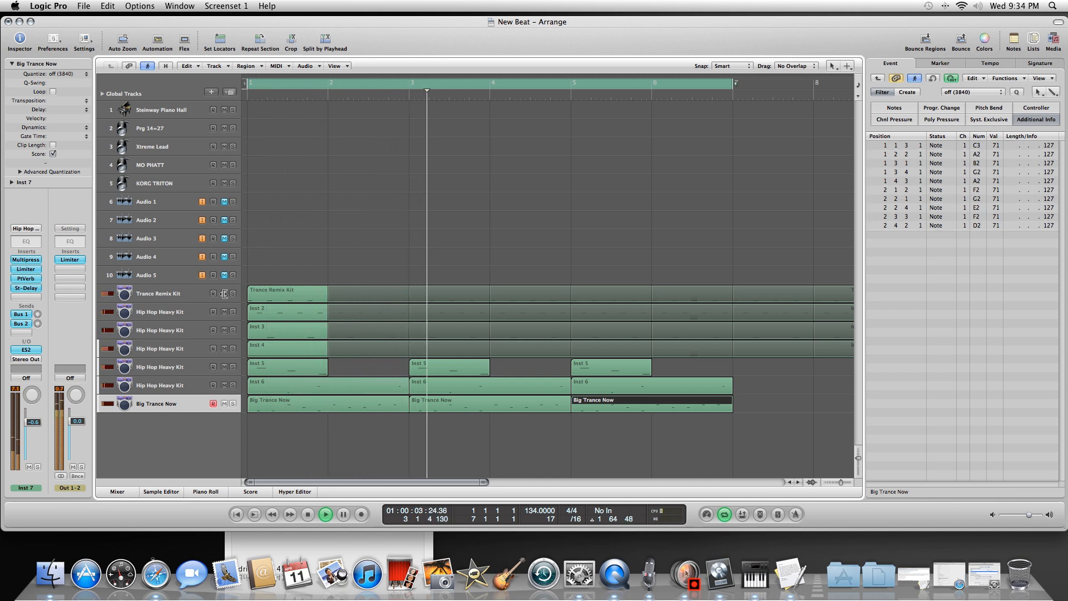
pyautogui.press('space')
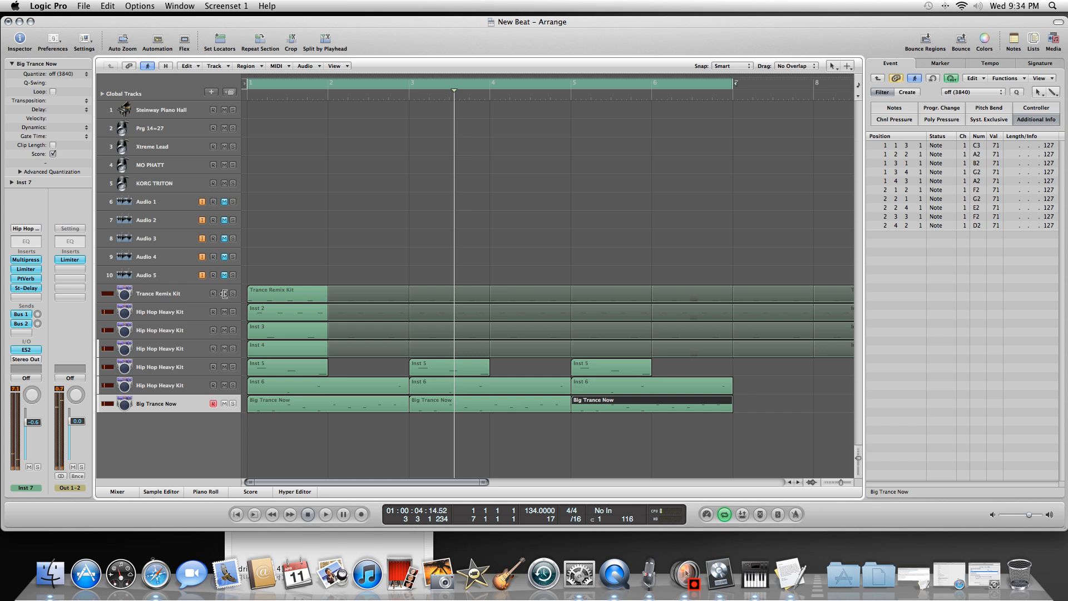